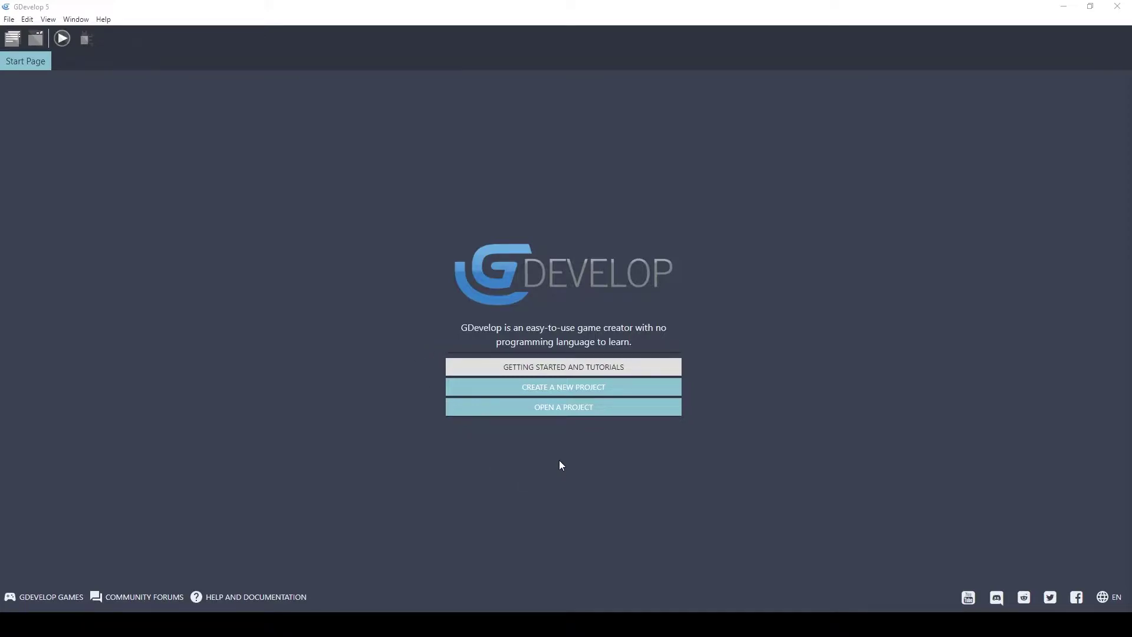
Choose Create a New Project on the Start Page to list the starter games.
left_click(563, 388)
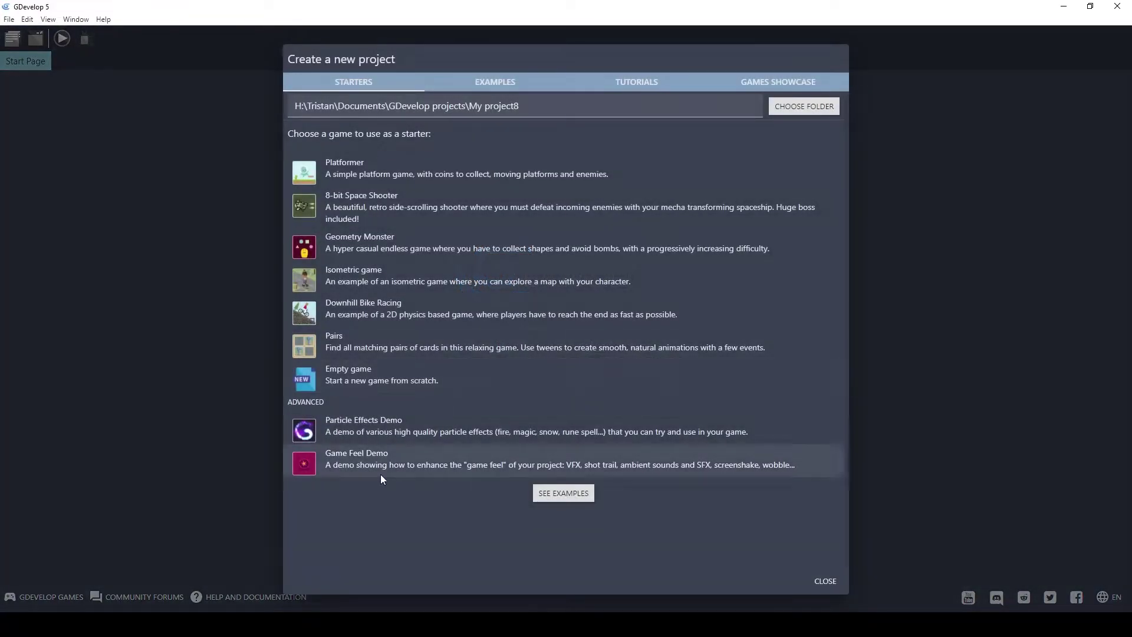
Create the project from the Platformer starter and zoom the level view out and back in.
left_click(359, 174)
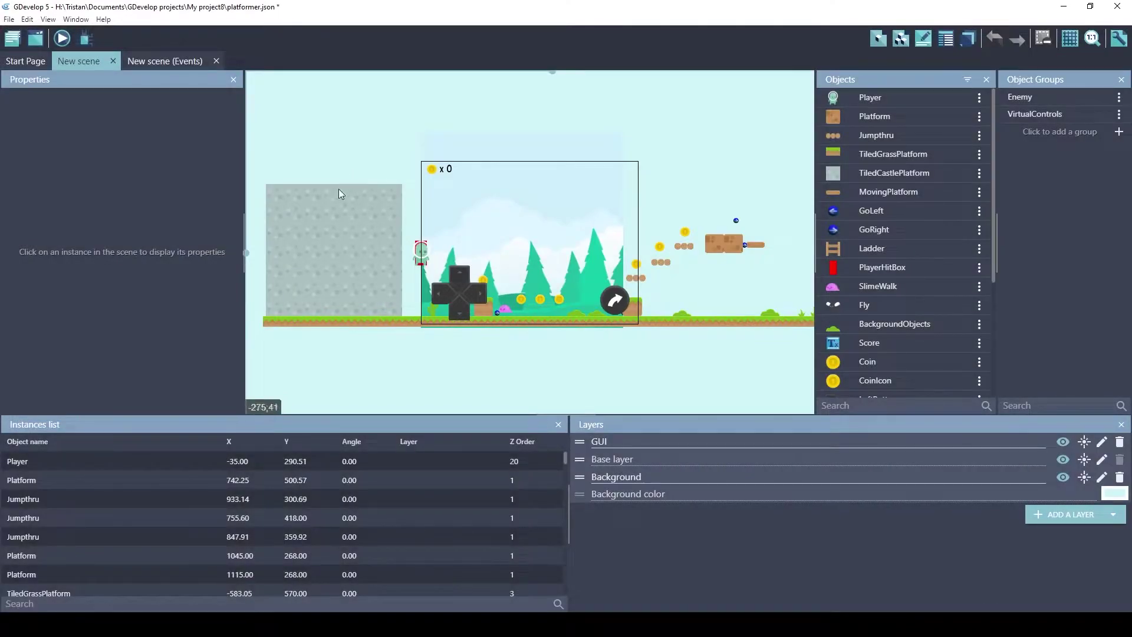
scroll(577, 267, "down", 5)
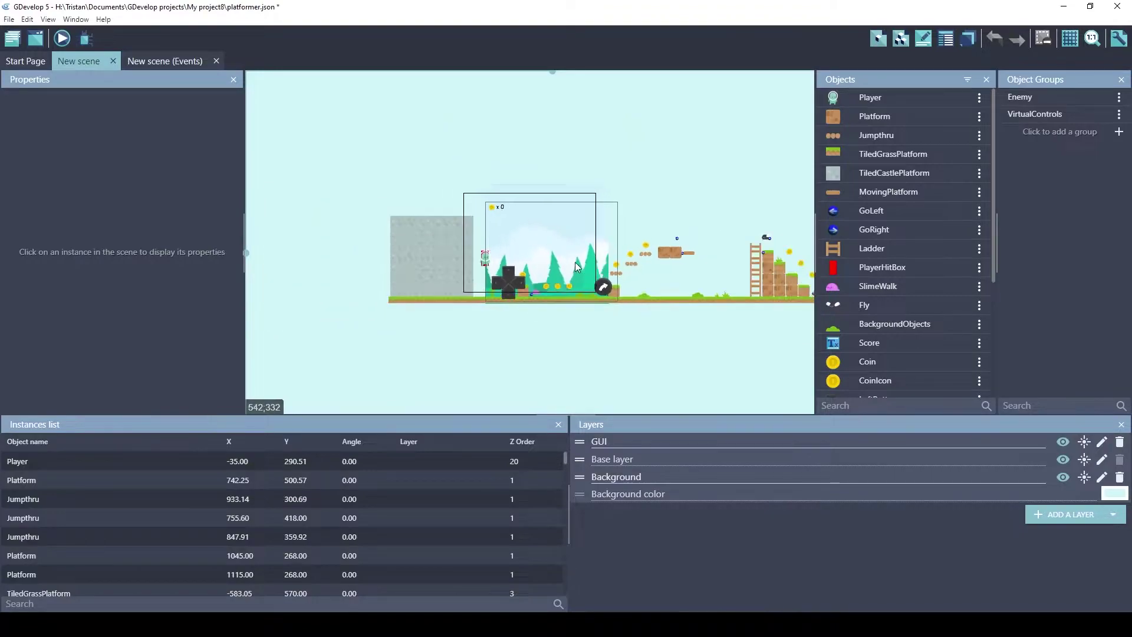
scroll(601, 302, "down", 5)
scroll(598, 313, "up", 7)
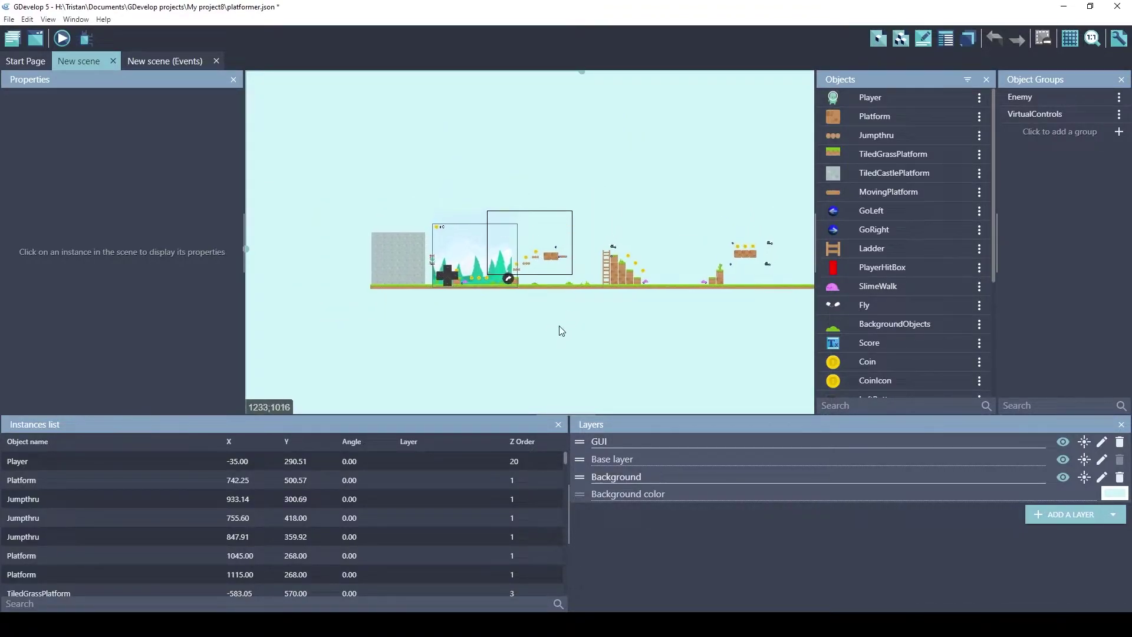
scroll(549, 316, "up", 1)
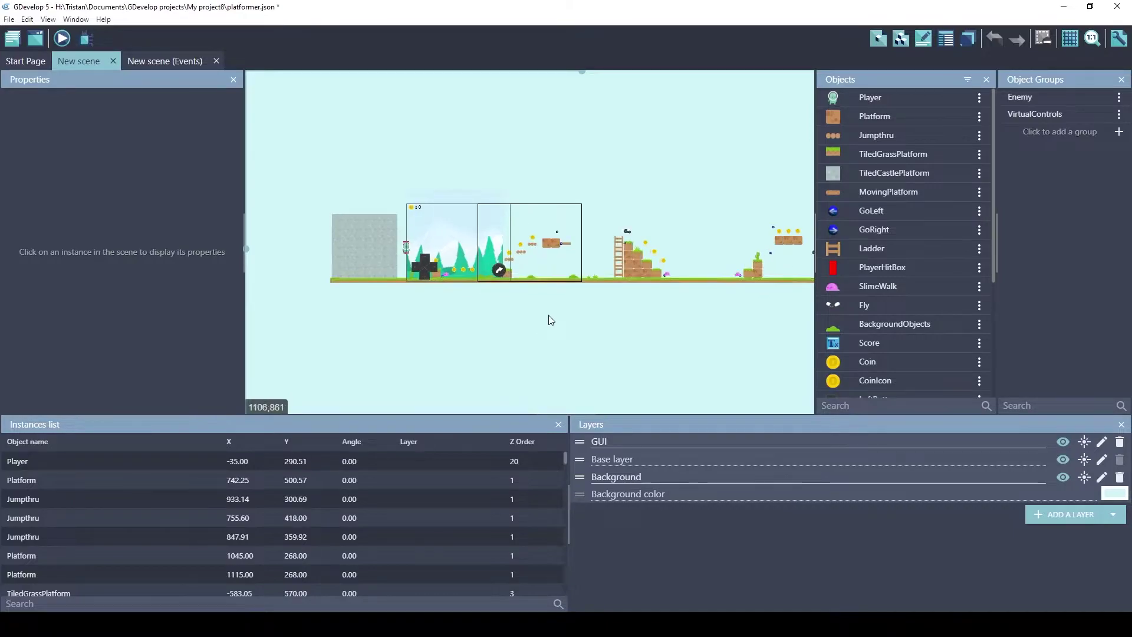
Launch the game preview and move the player right, jumping twice.
left_click(62, 39)
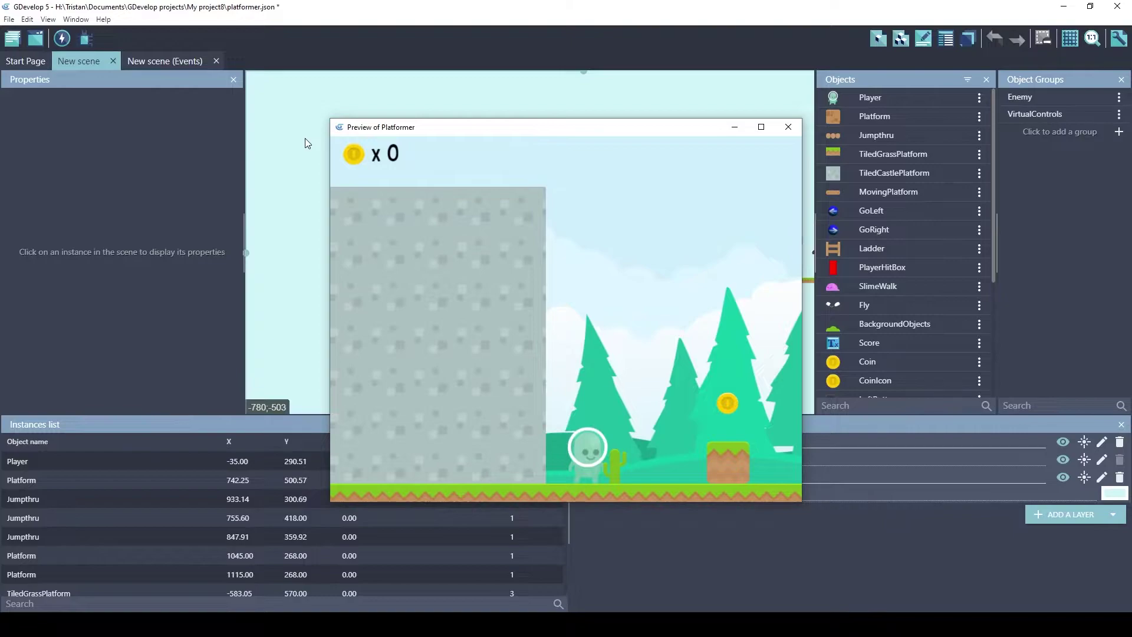
key("Right")
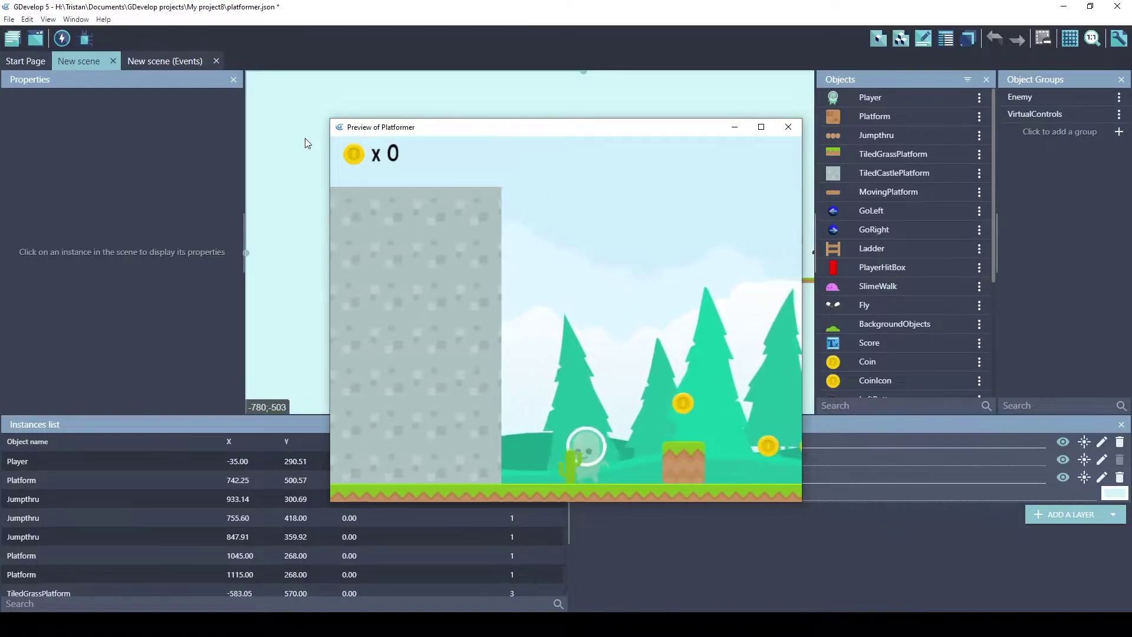
key("Right")
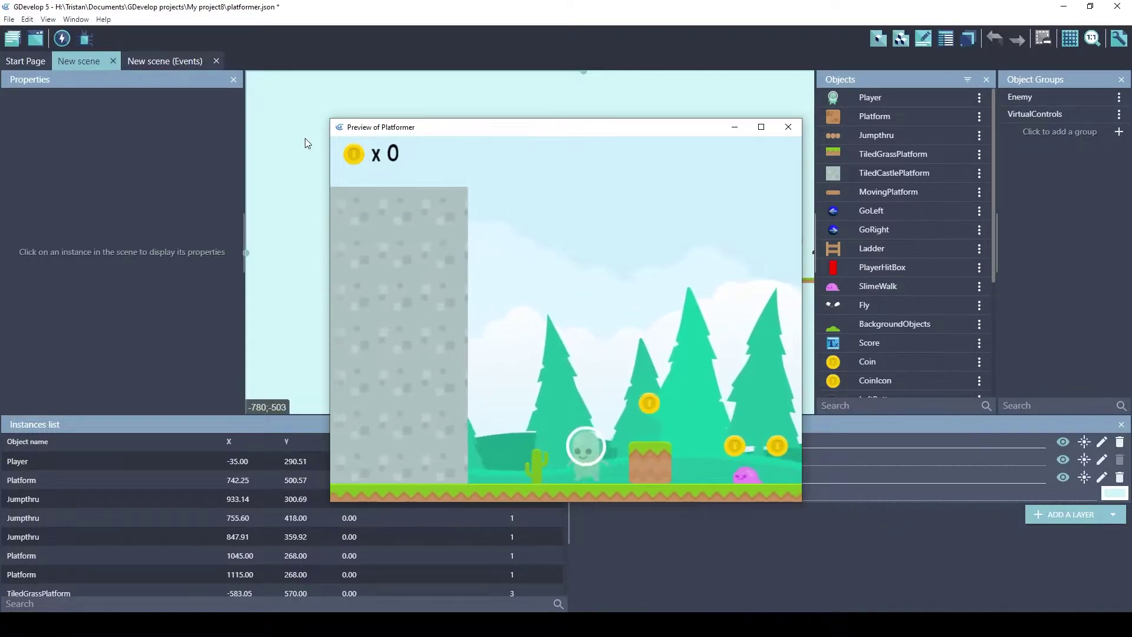
key("Right")
key("Left")
key("Right")
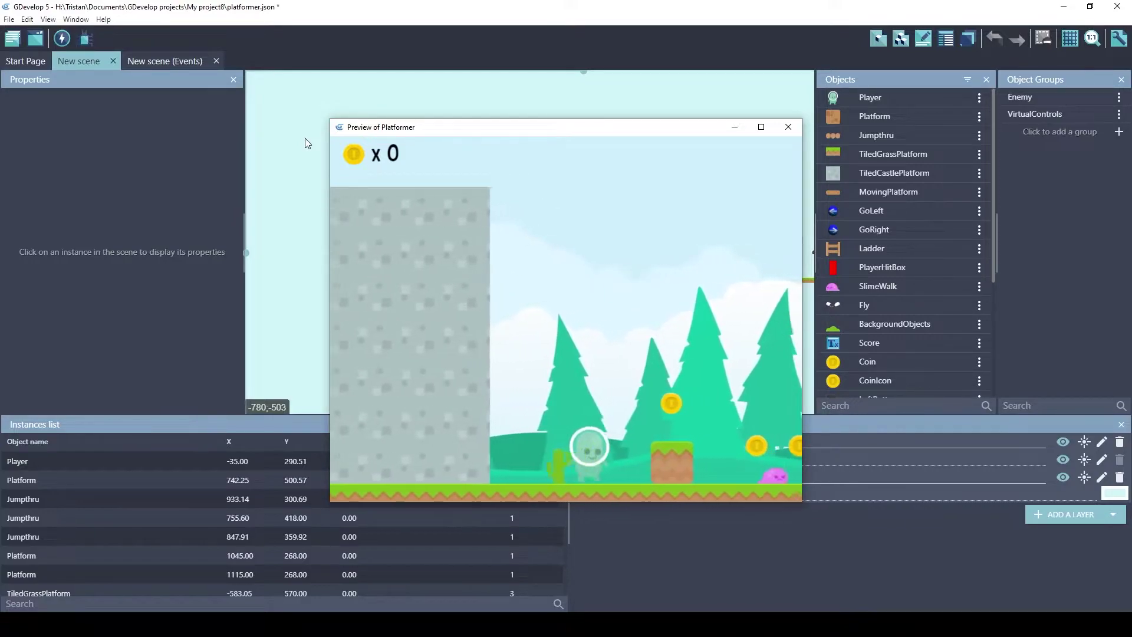
key("space")
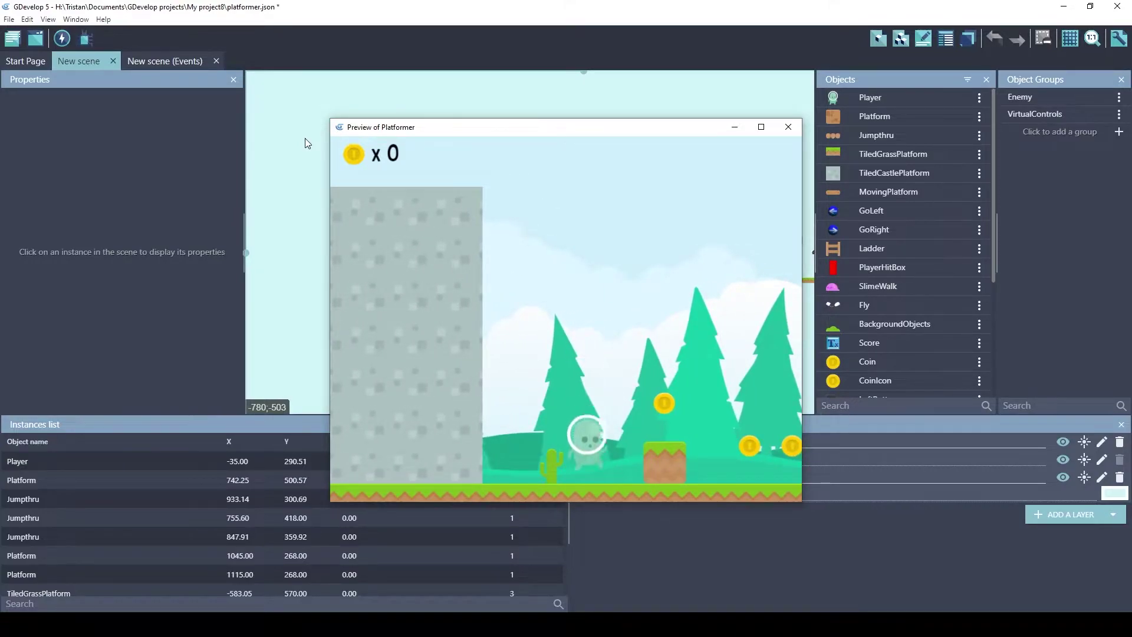
key("space")
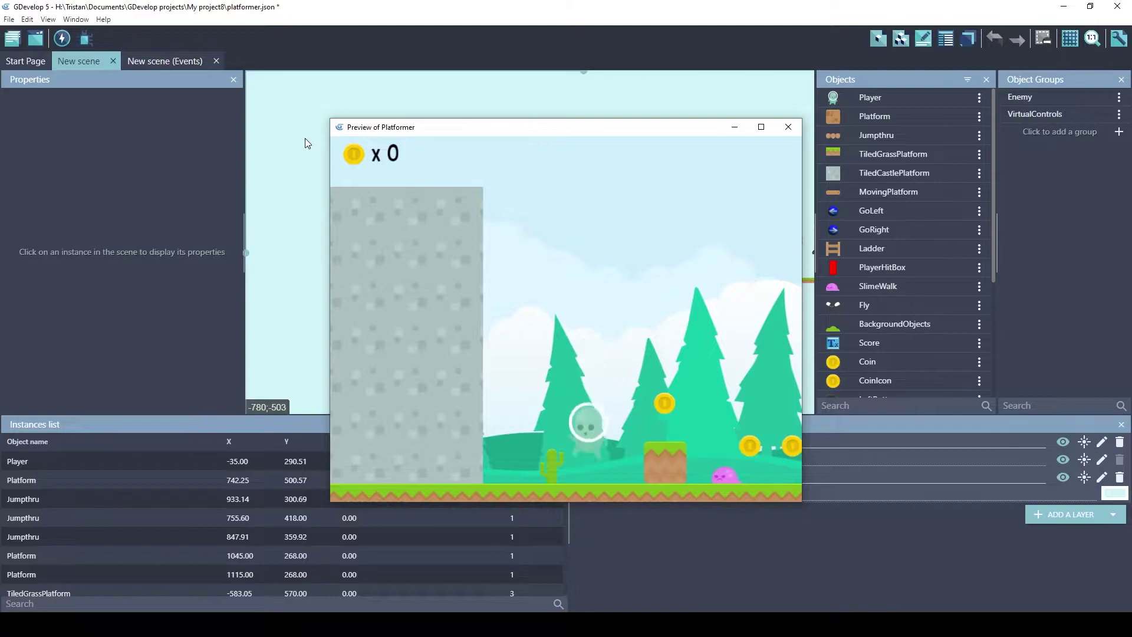
Jump along the level collecting coins and past the grey wall.
key("Left")
key("Right")
key("space")
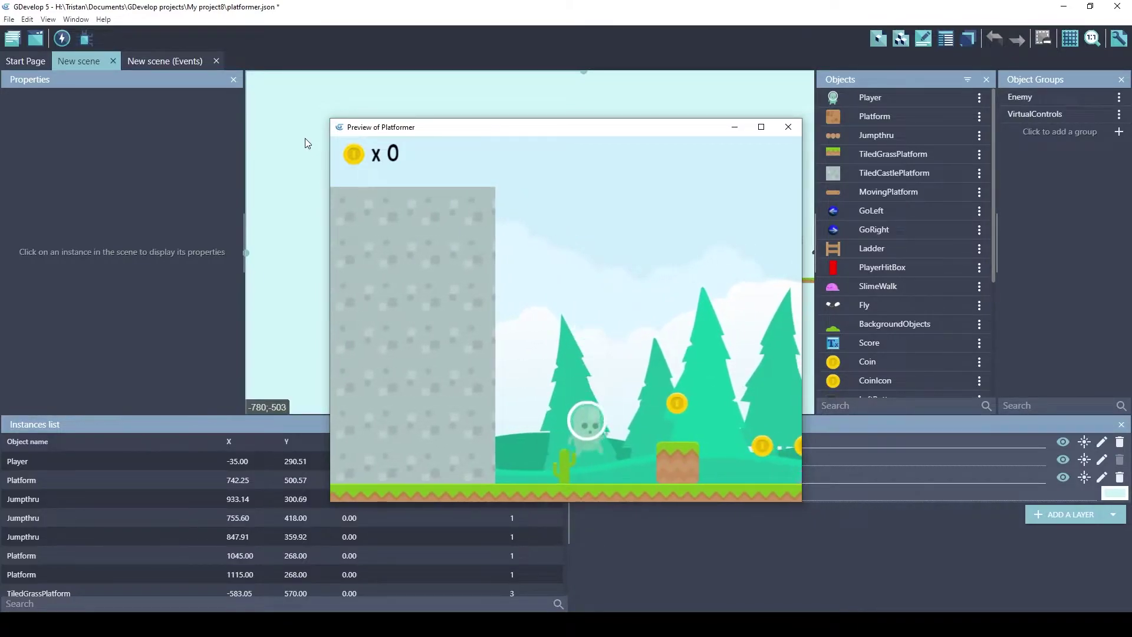
key("Left")
key("space")
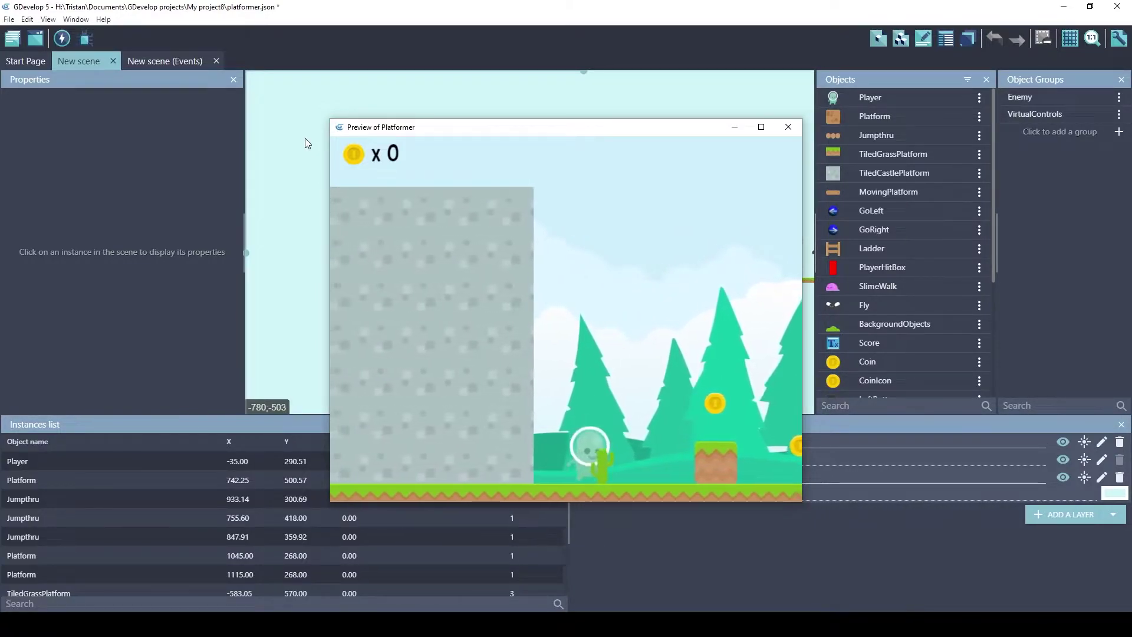
key("Right")
key("space")
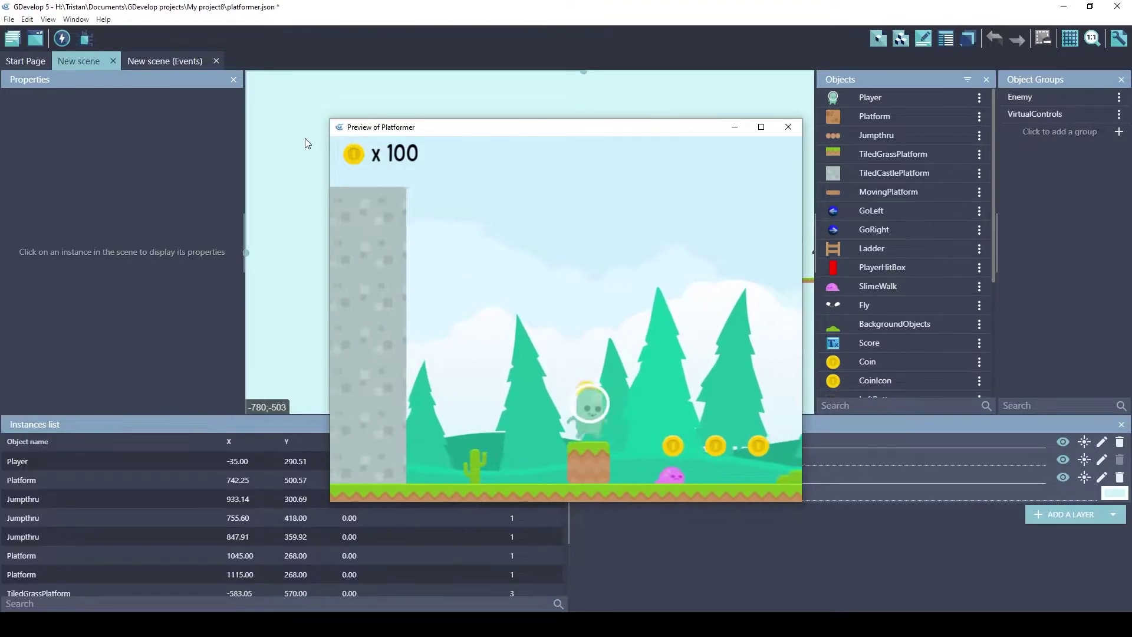
key("space")
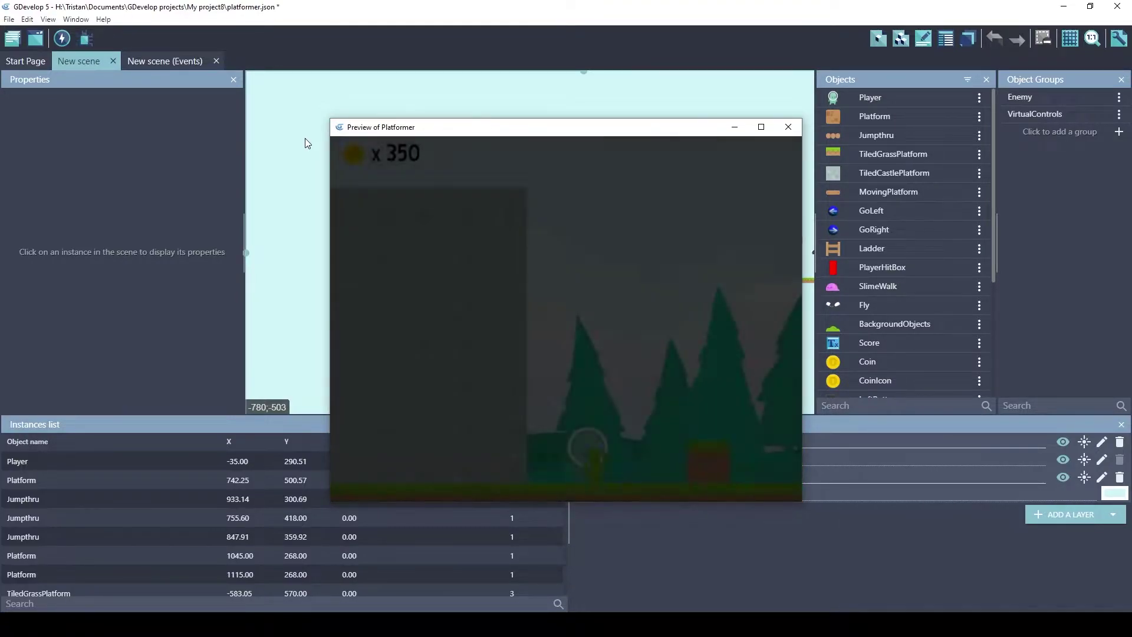
key("space")
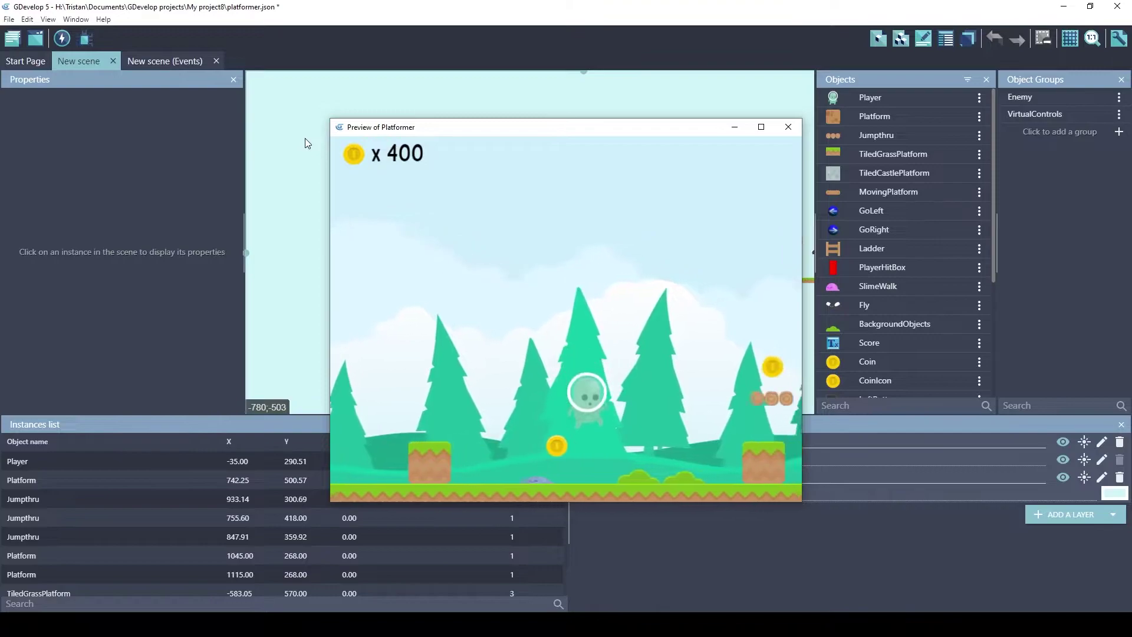
key("Left")
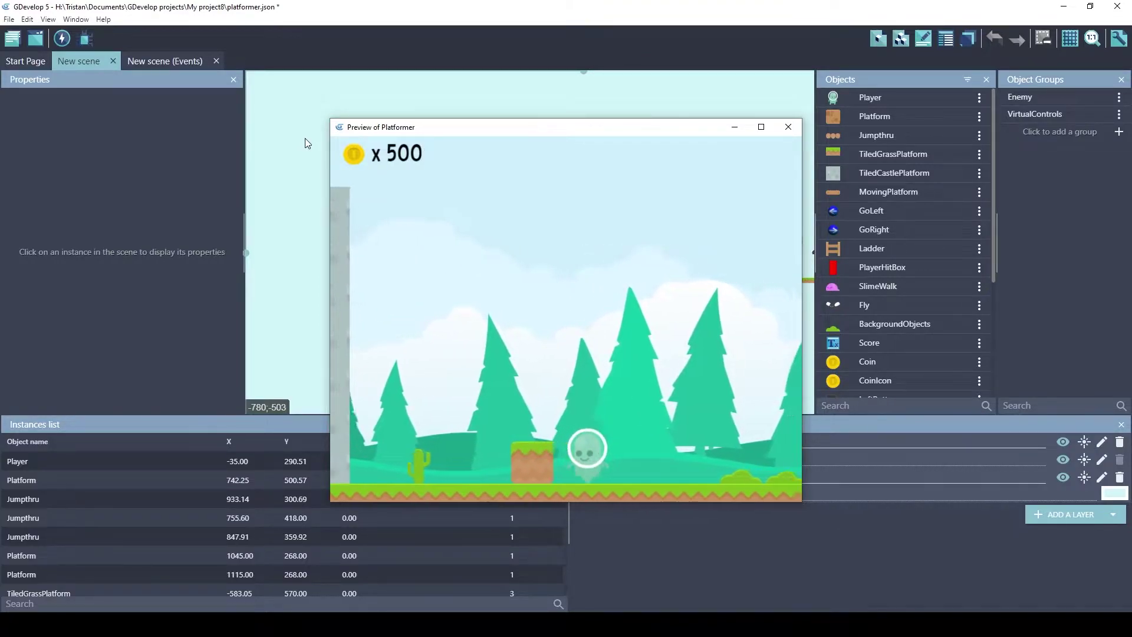
key("space")
Shuffle the player left and right until the coin counter reaches x 500.
key("Right")
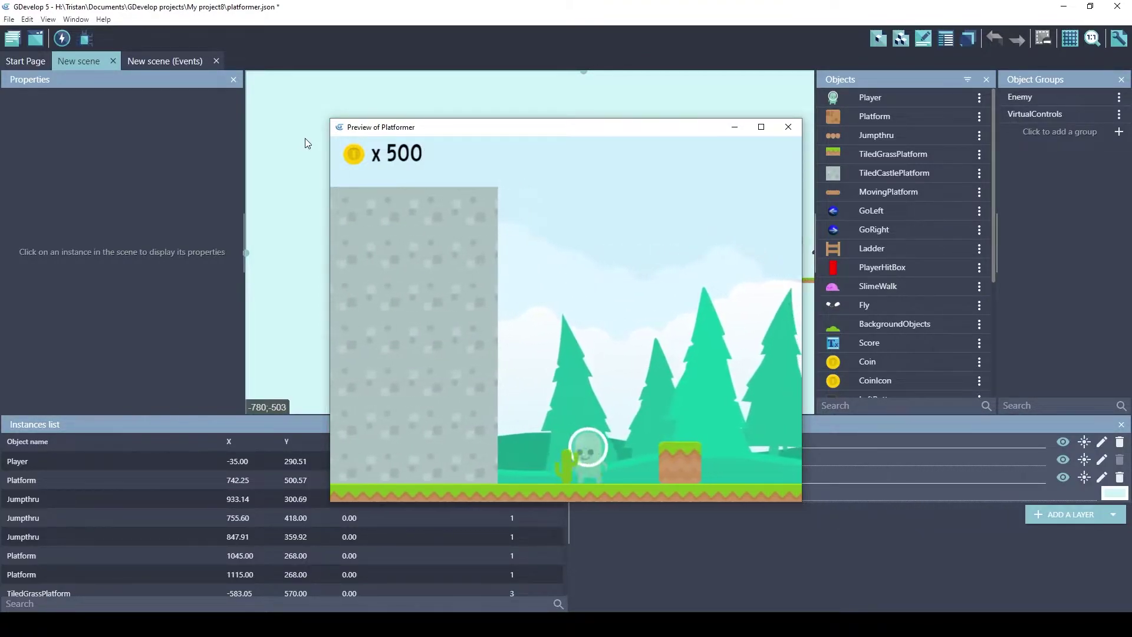
key("Left")
key("Right")
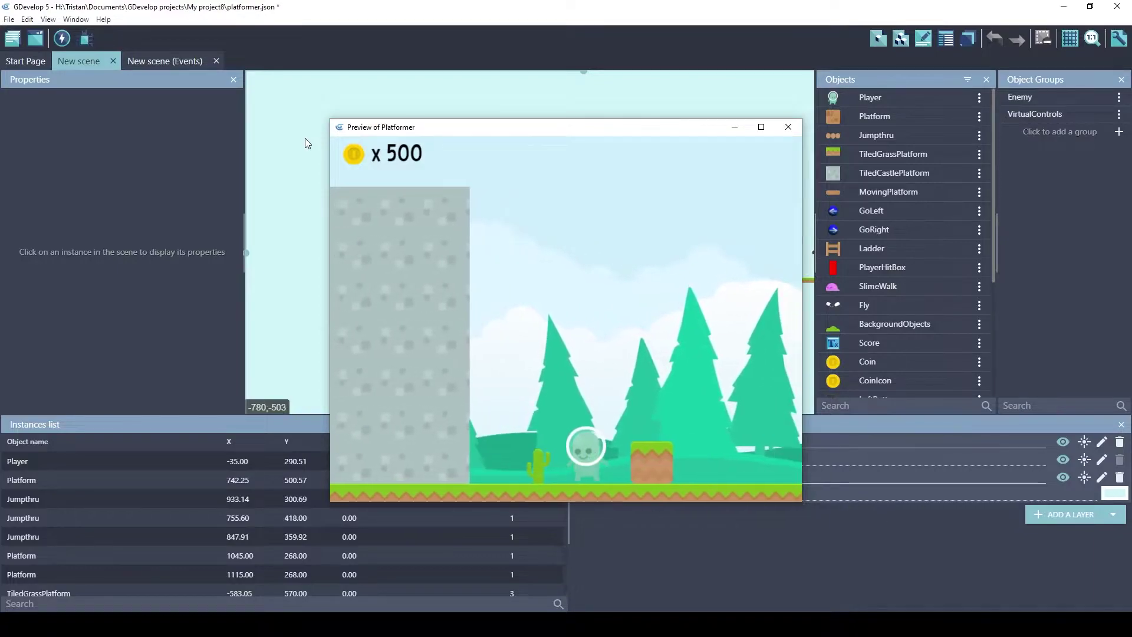
key("Left")
key("Left")
key("Right")
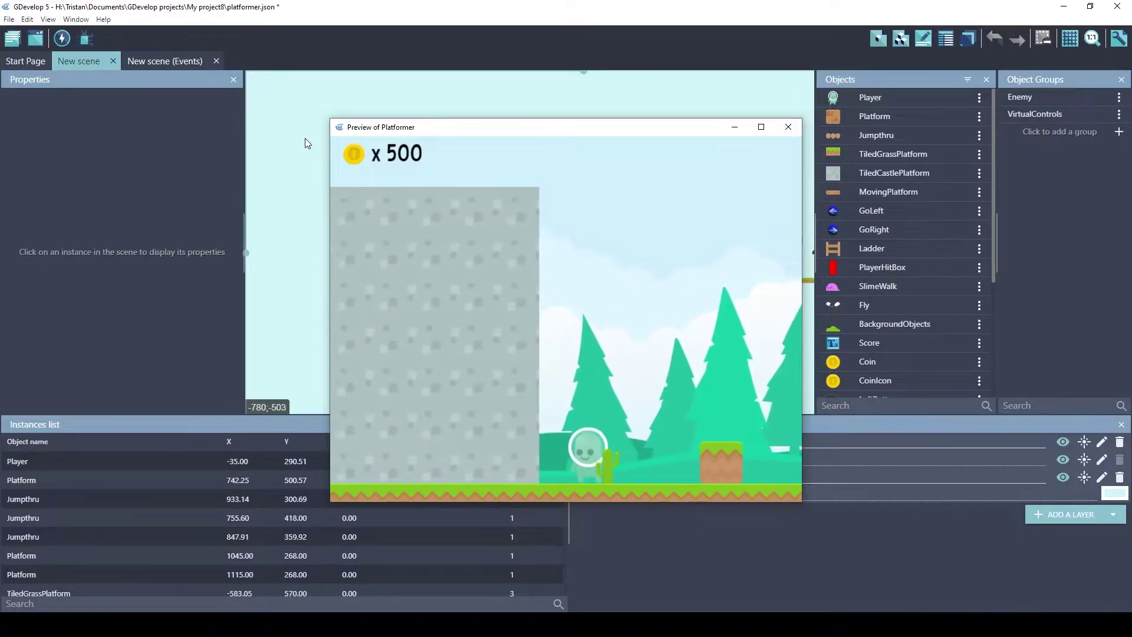
key("Left")
key("Right")
key("Right")
key("Left")
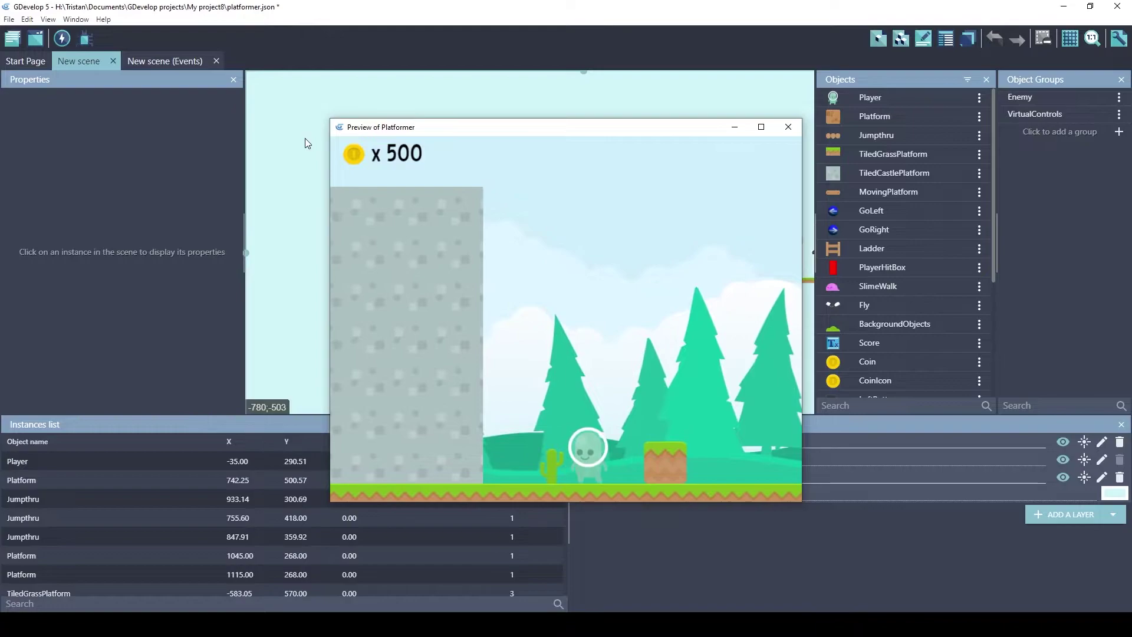
key("Right")
key("Left")
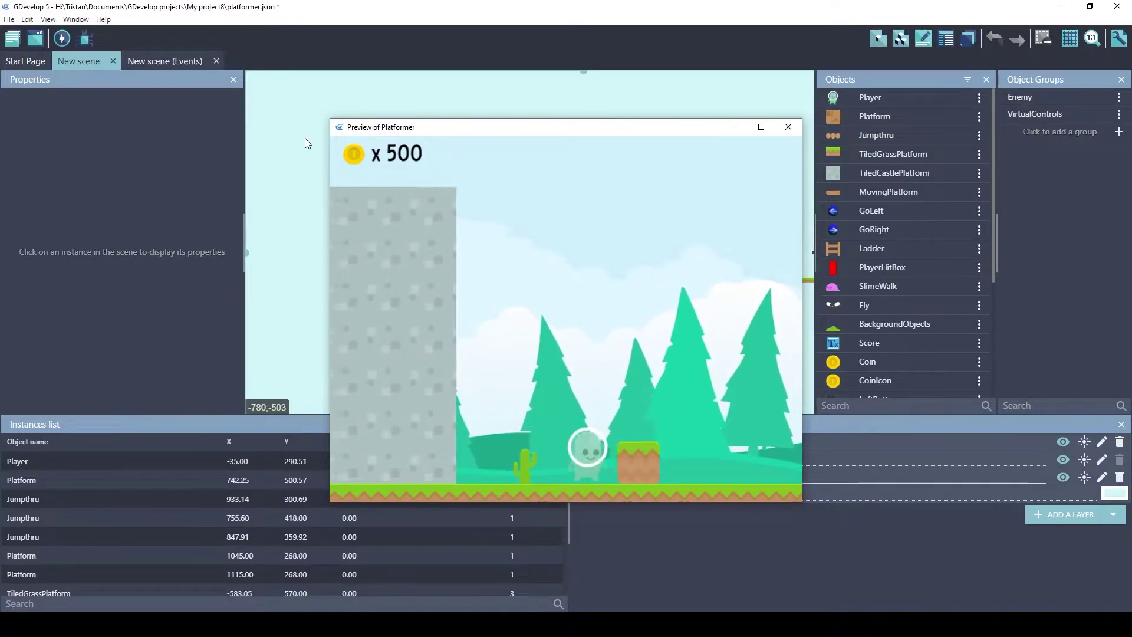
key("Right")
key("Right")
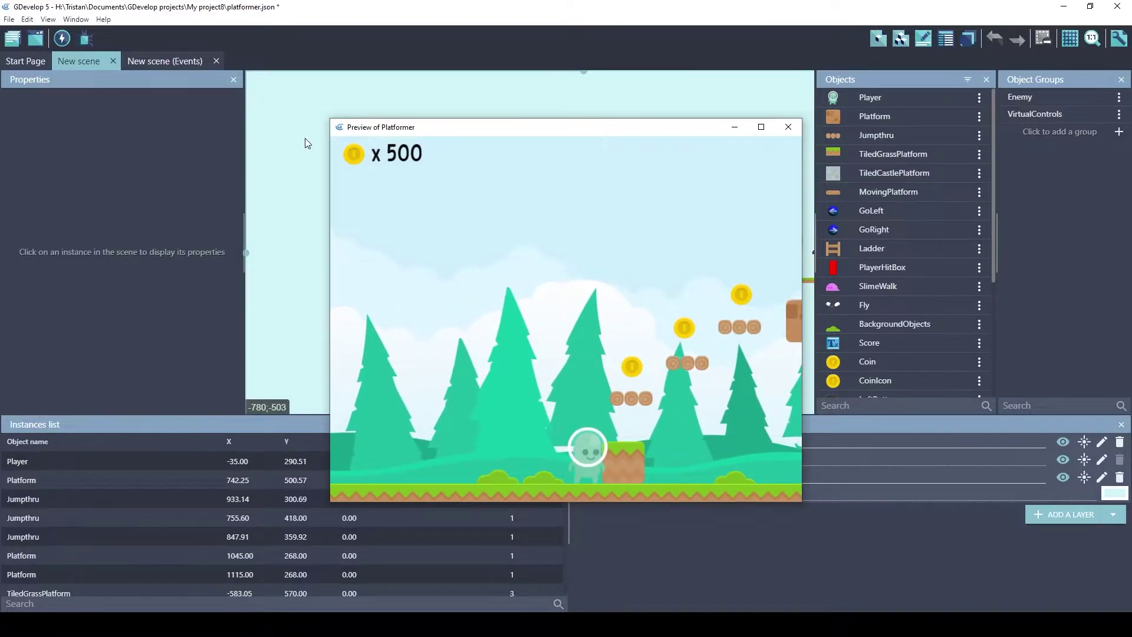
Jump right to collect more coins.
key("space")
key("Right")
key("Left")
key("Right")
key("space")
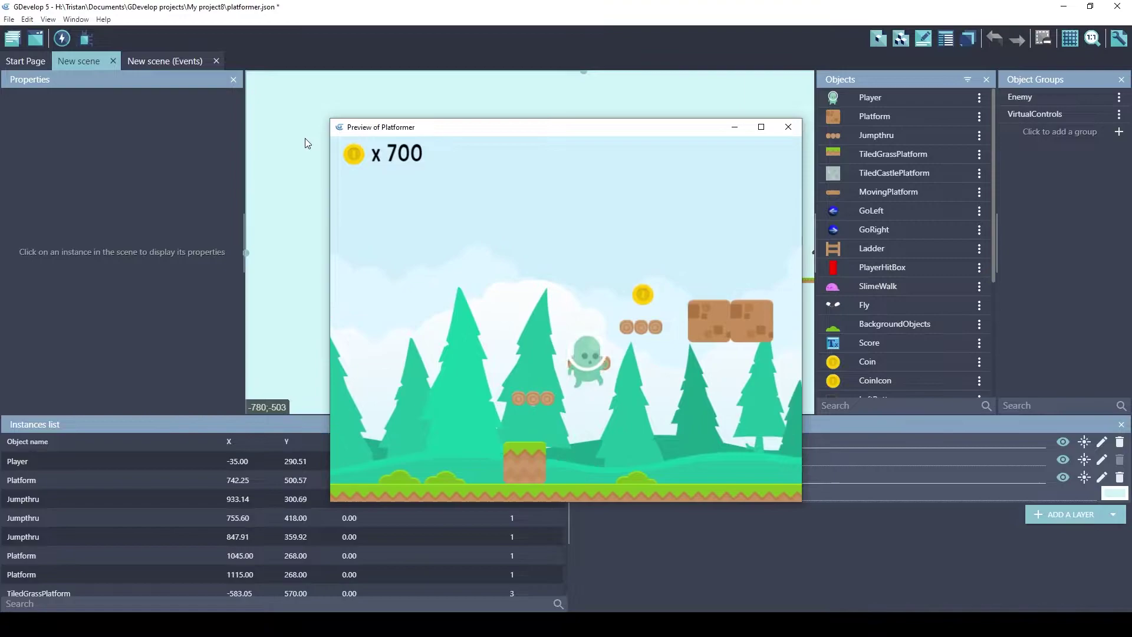
key("space")
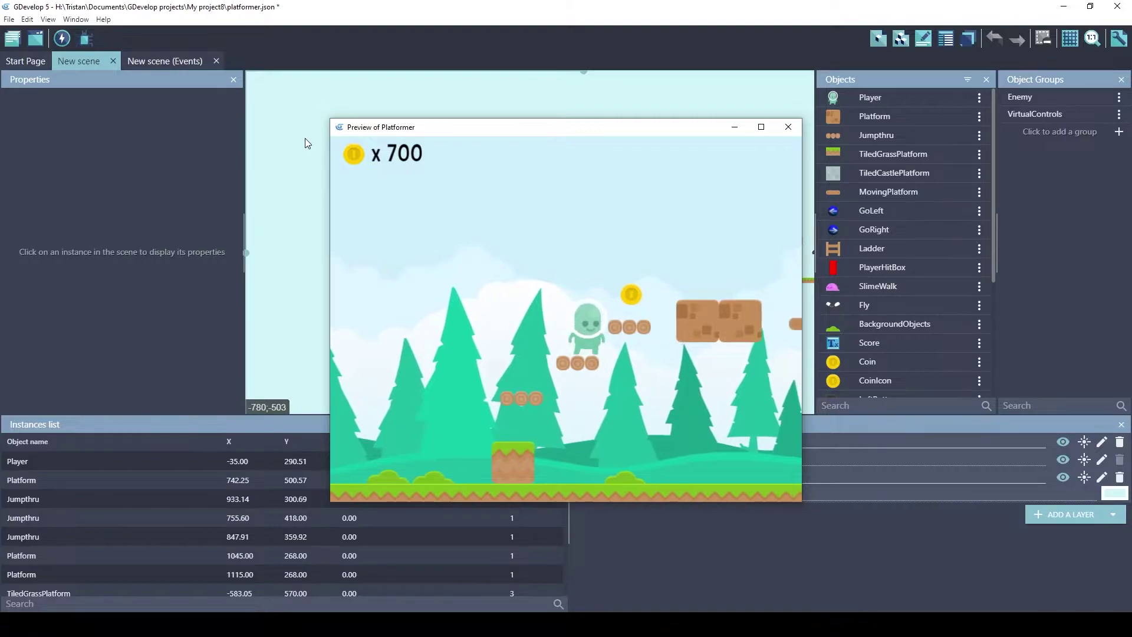
key("Right")
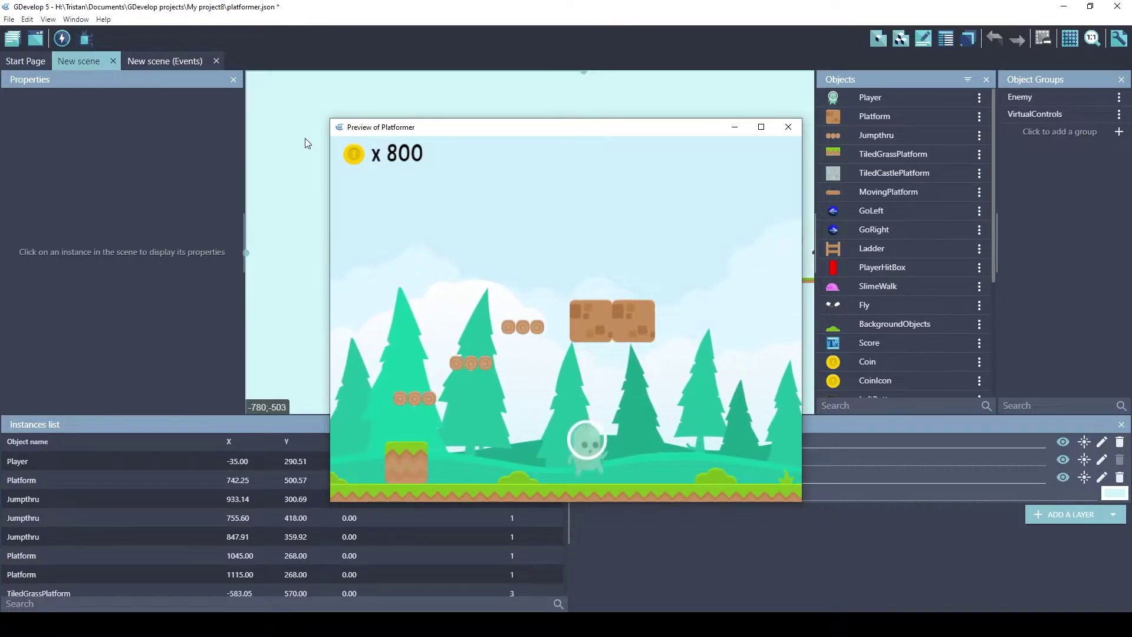
key("space")
Jump beside the log platforms, then walk right toward the ladder, reaching x 800.
key("Left")
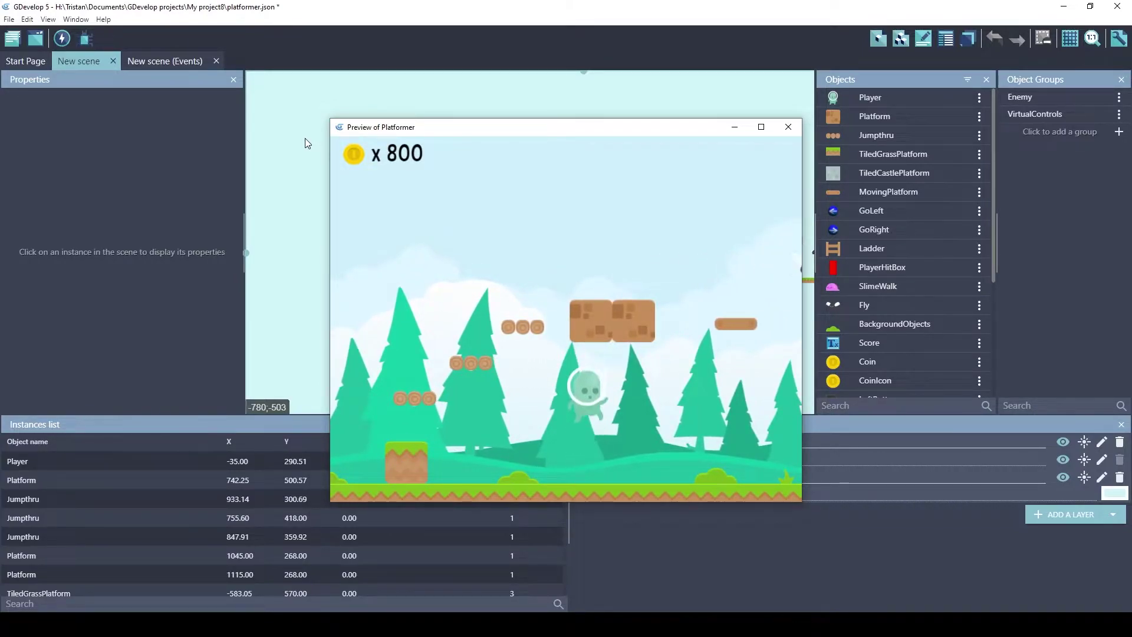
key("space")
key("Right")
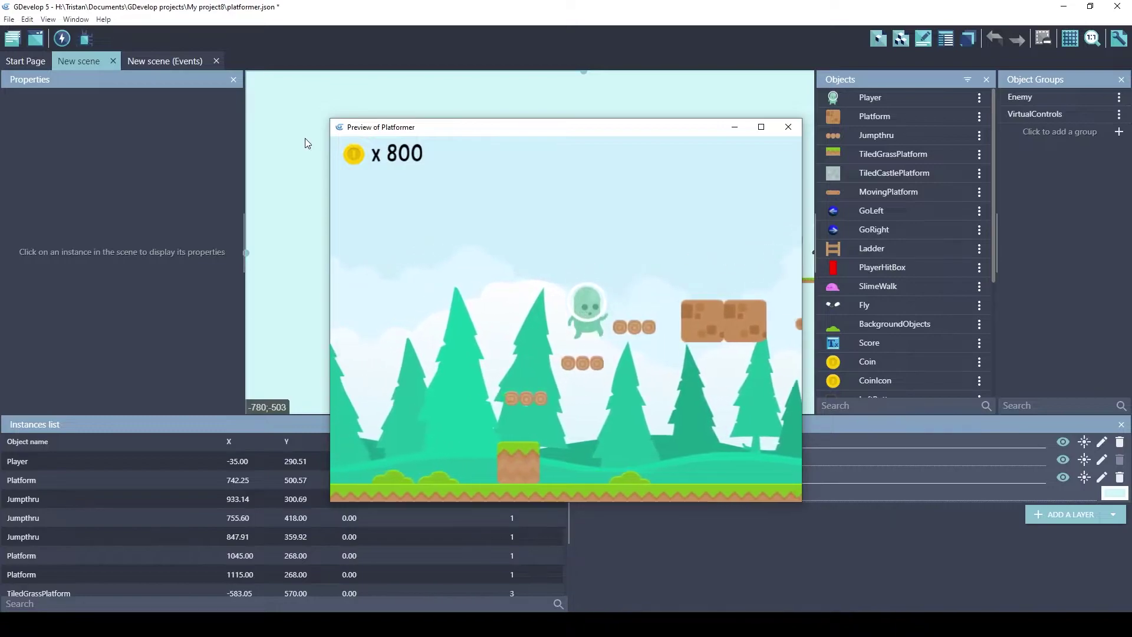
key("Right")
key("Left")
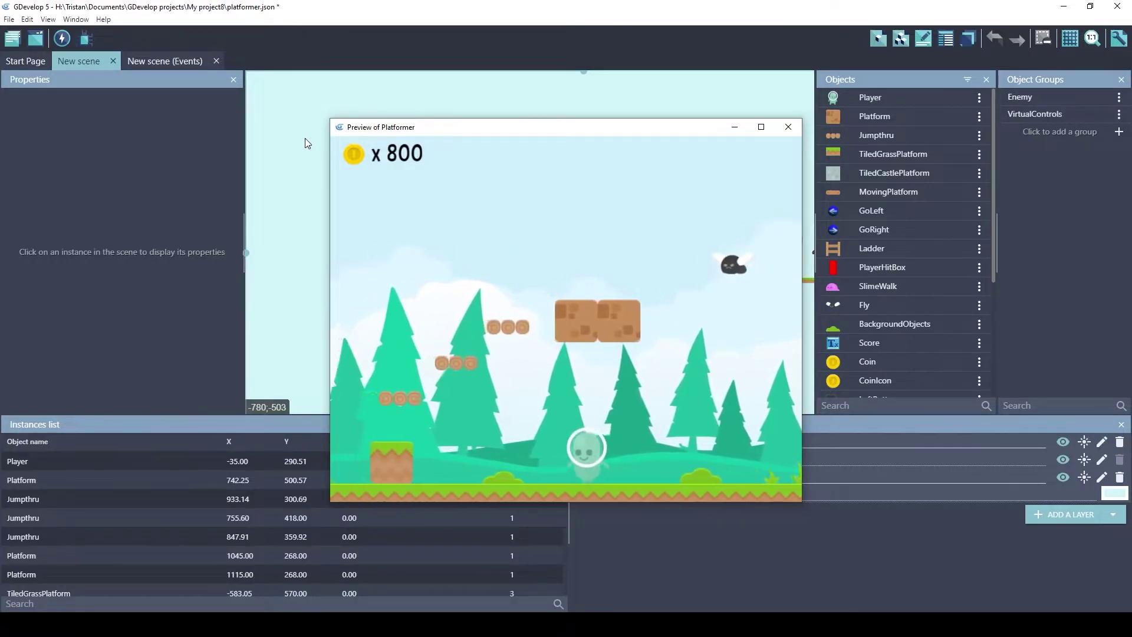
key("Right")
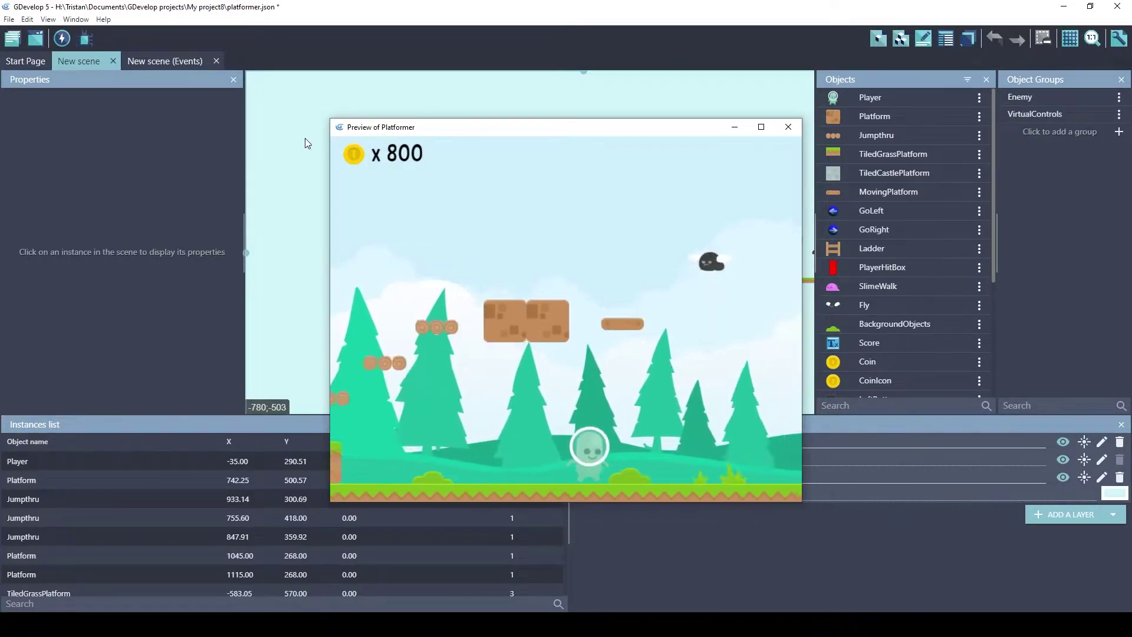
Climb the ladder, step off, climb back down and jump beside it.
key("Up")
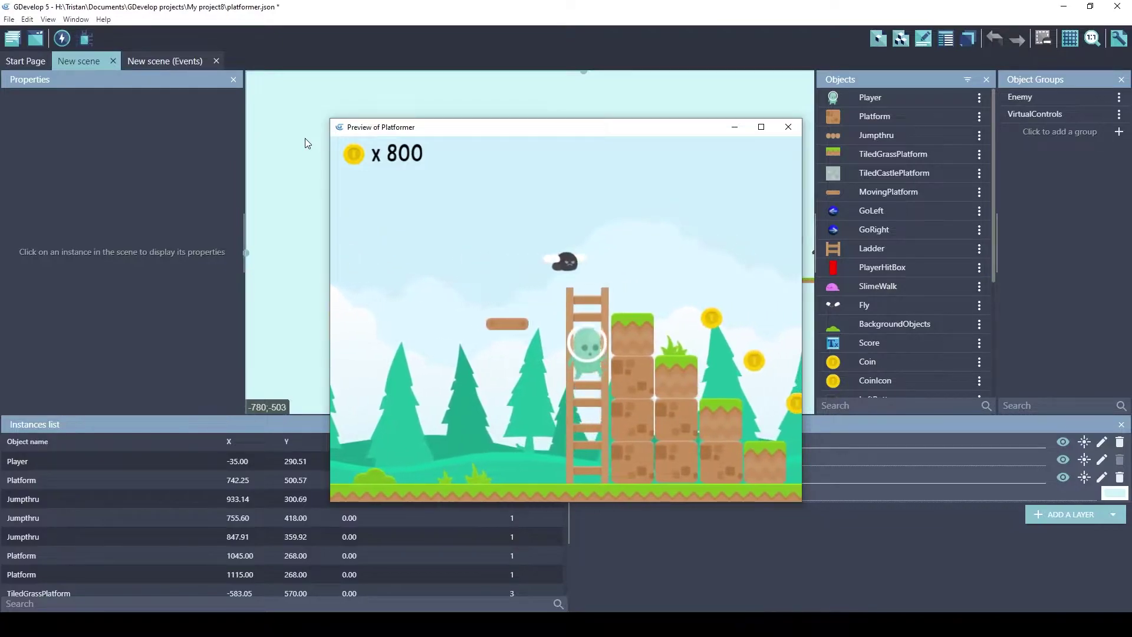
key("Left")
key("Right")
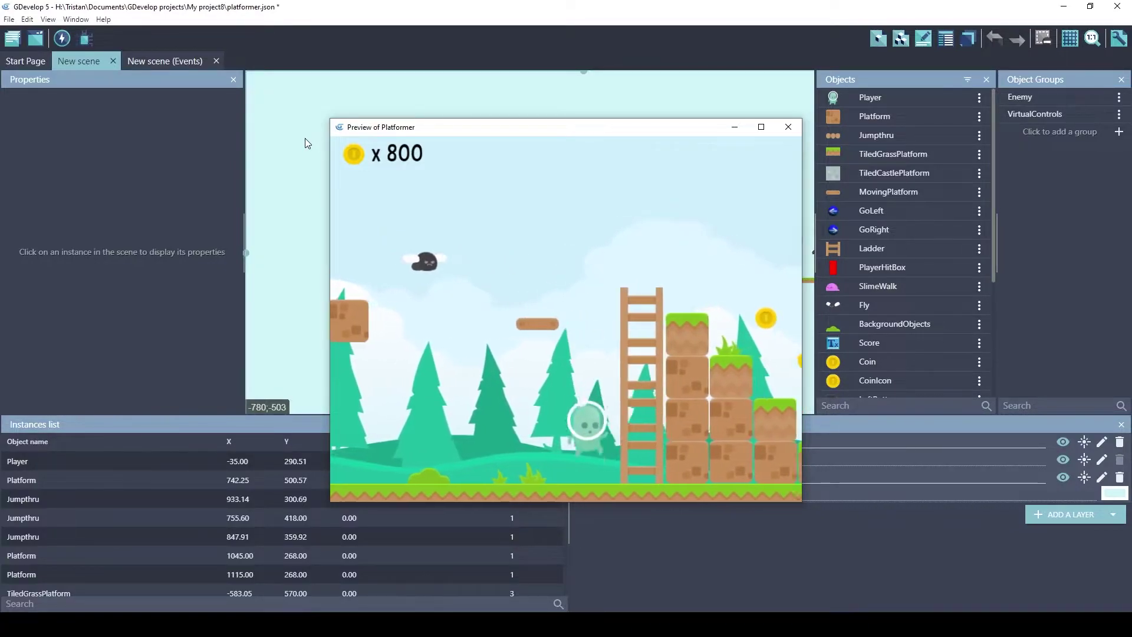
key("Down")
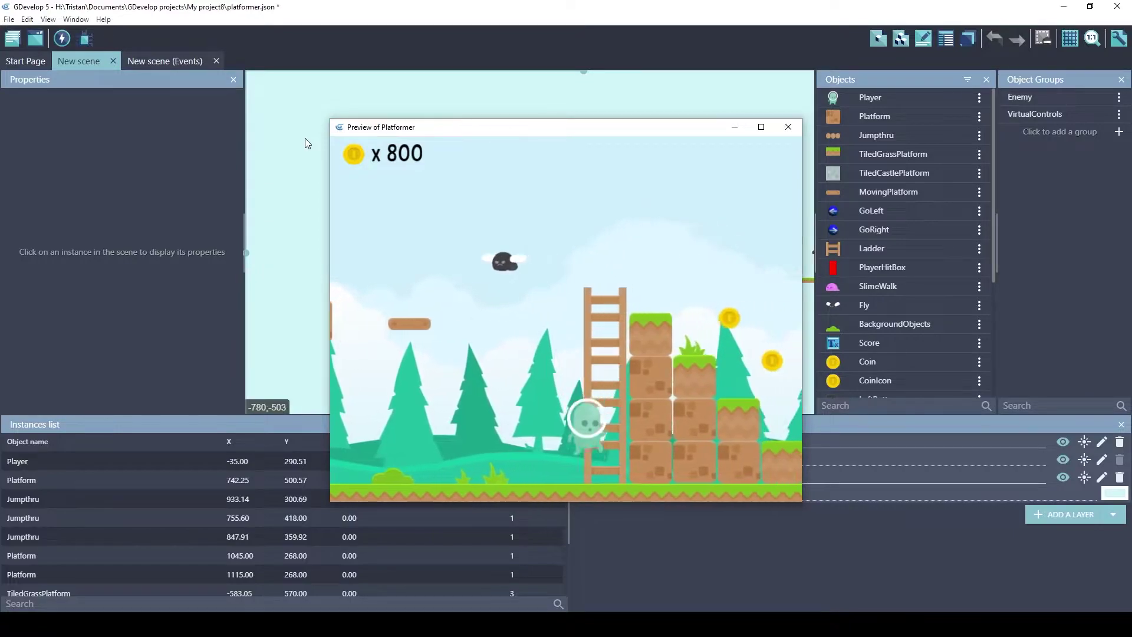
key("Left")
key("space")
key("Right")
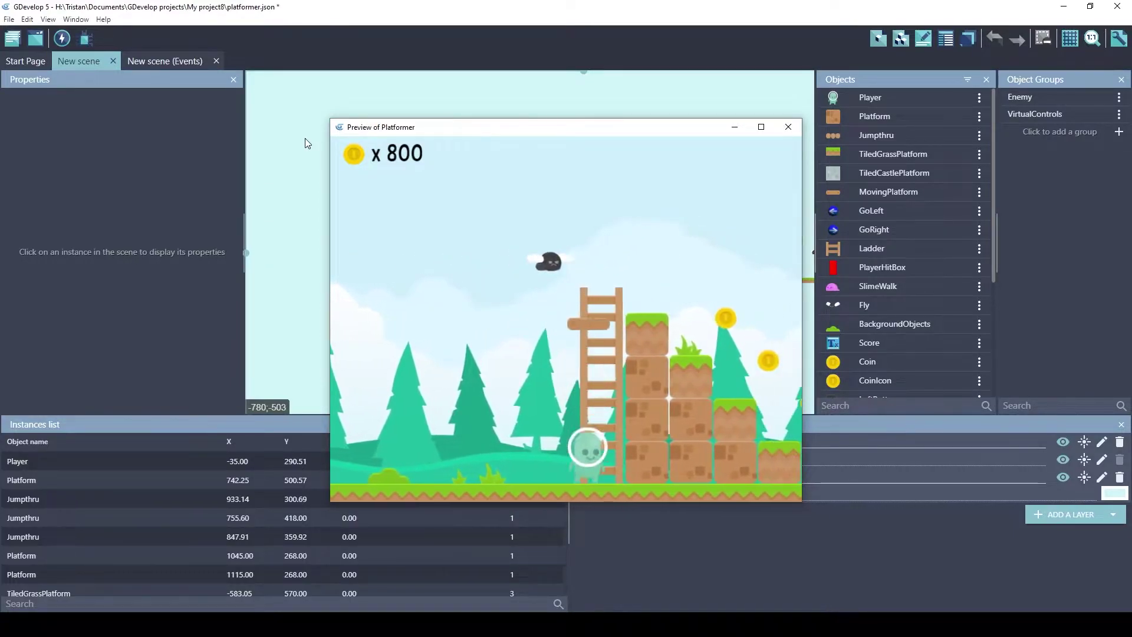
key("Left")
Get back on the ladder, climb near the top and come back down.
key("Right")
key("Up")
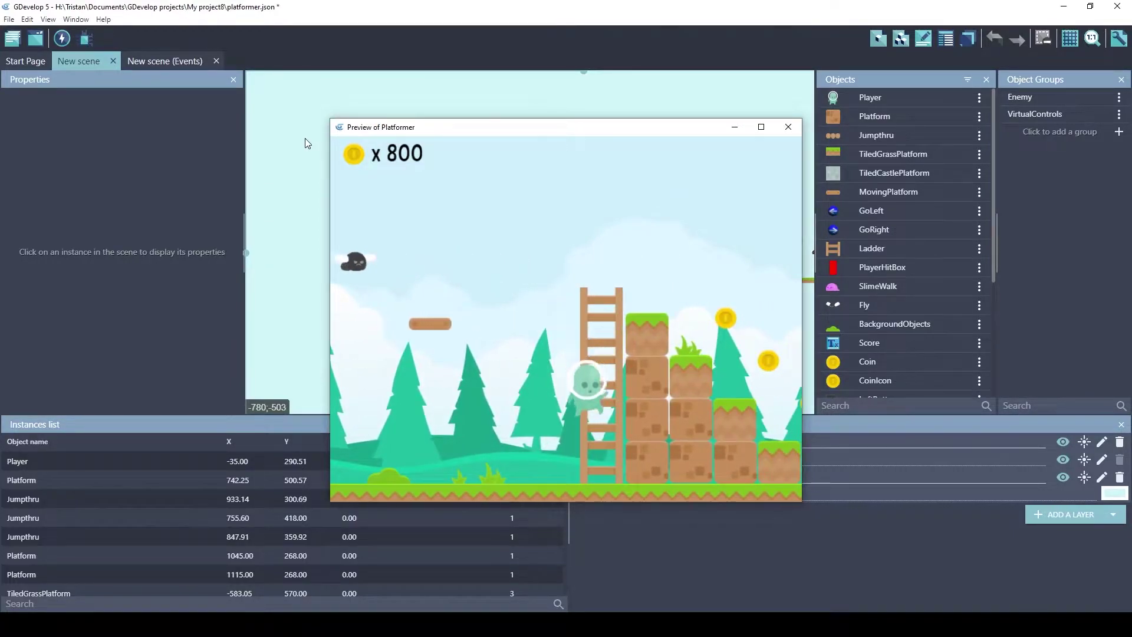
key("Down")
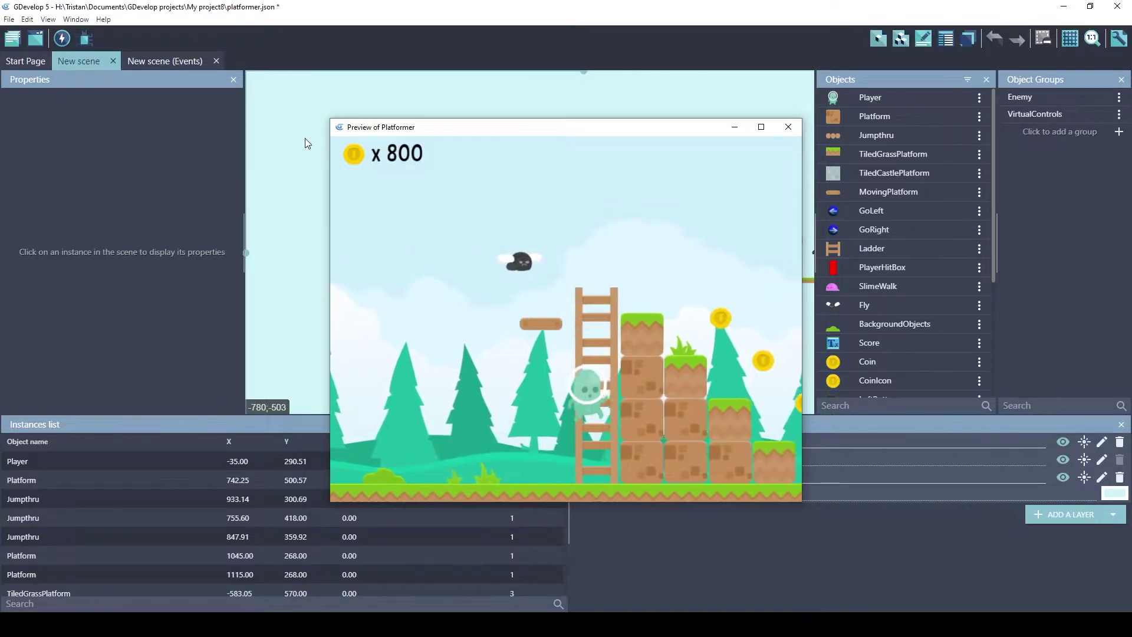
key("Left")
key("Up")
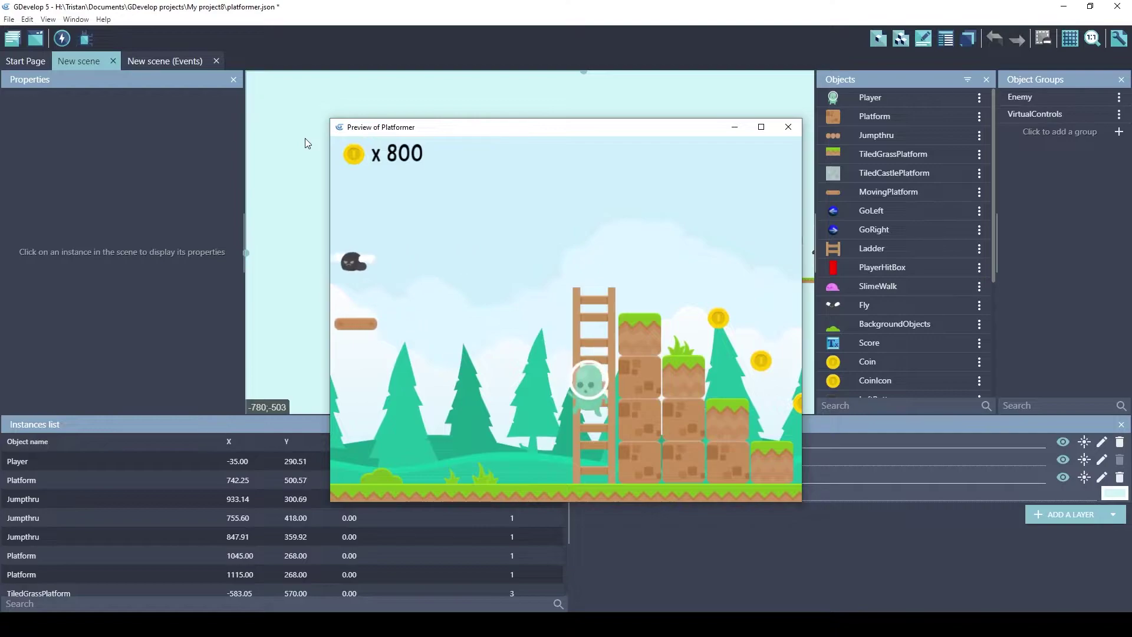
key("Down")
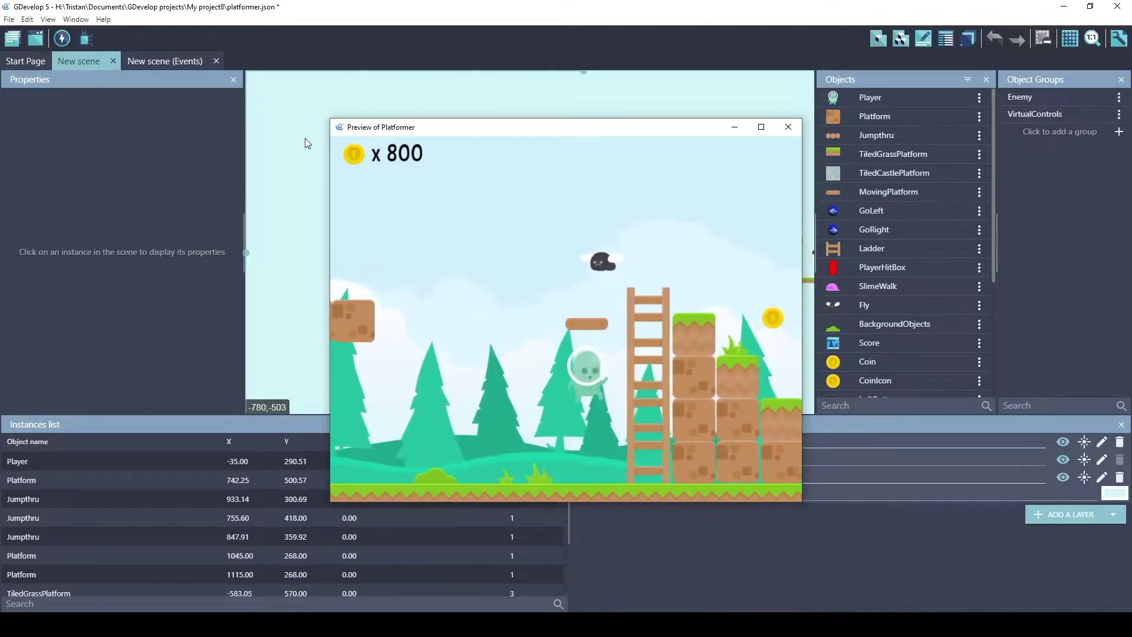
Leave the ladder, jump the blocks and run right collecting coins to x 950.
key("Right")
key("space")
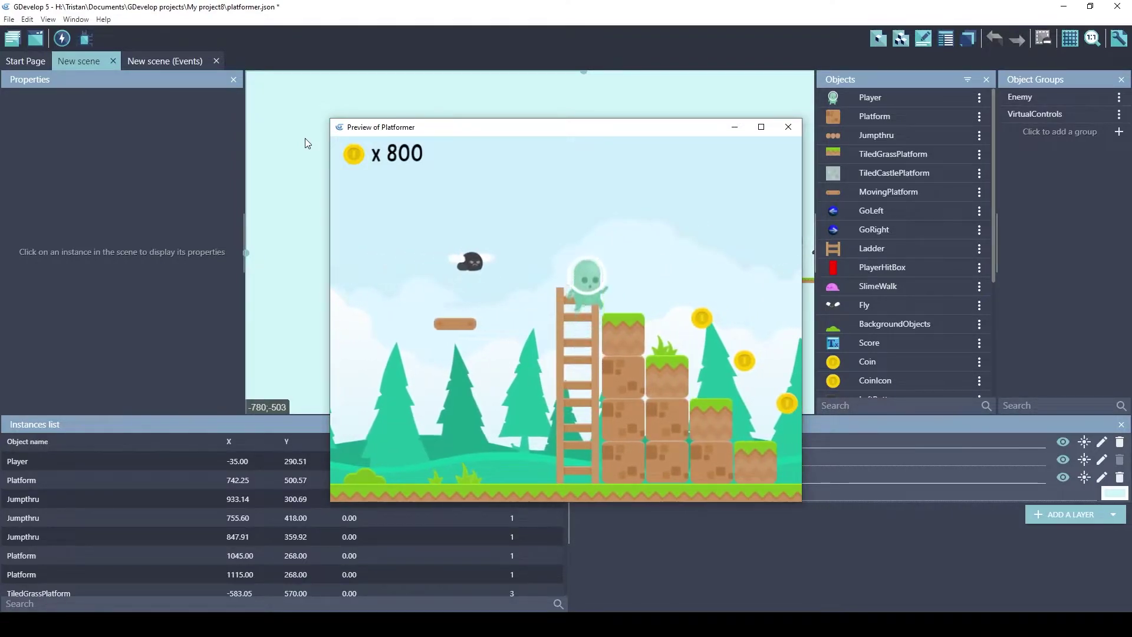
key("Right")
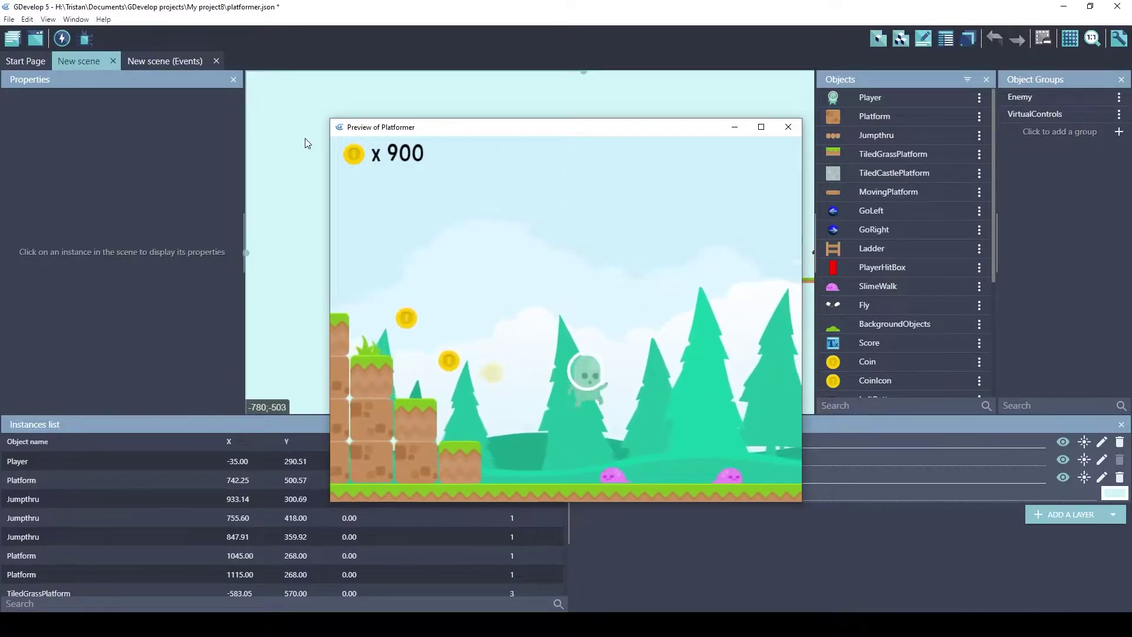
key("Right")
key("space")
key("space")
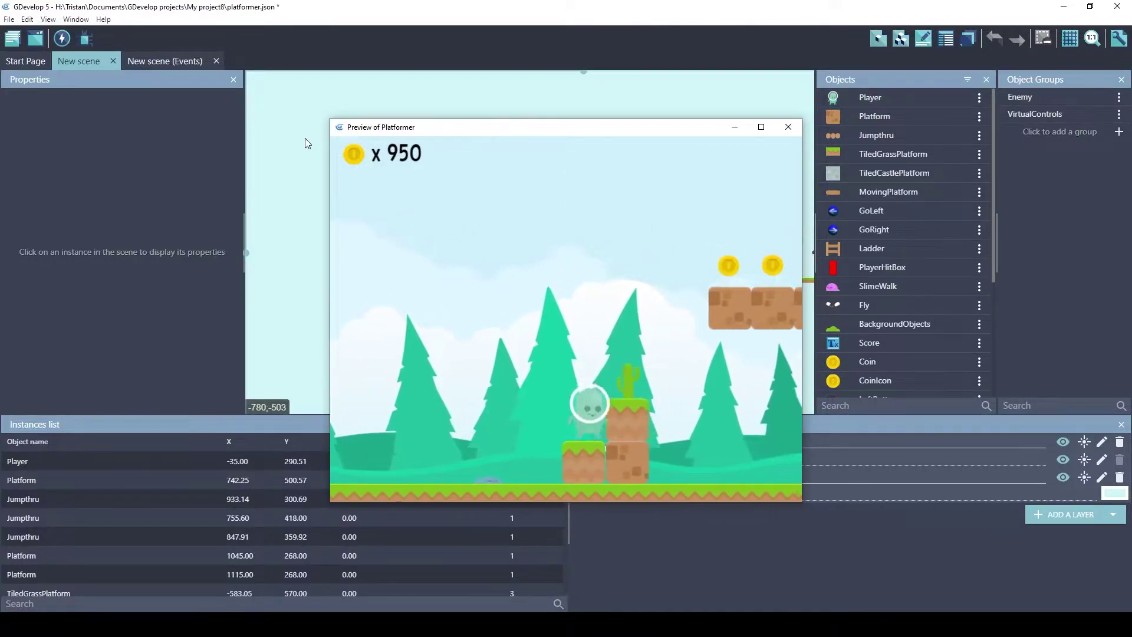
Close the preview, then add New scene2 to the project and open it.
left_click(788, 127)
left_click(12, 38)
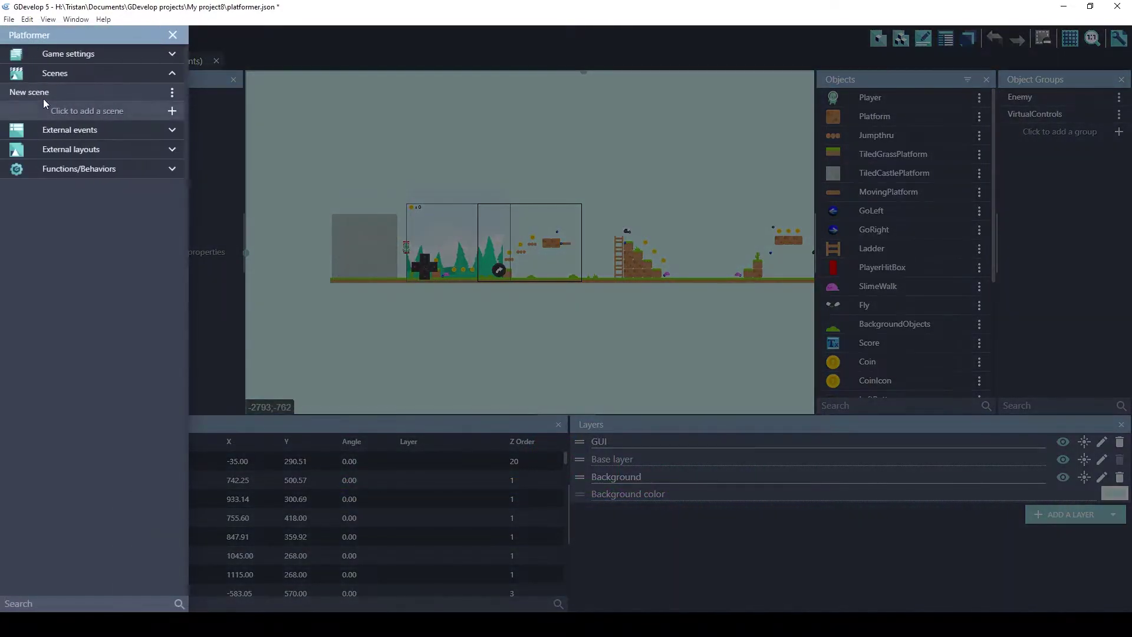
left_click(71, 109)
left_click(38, 112)
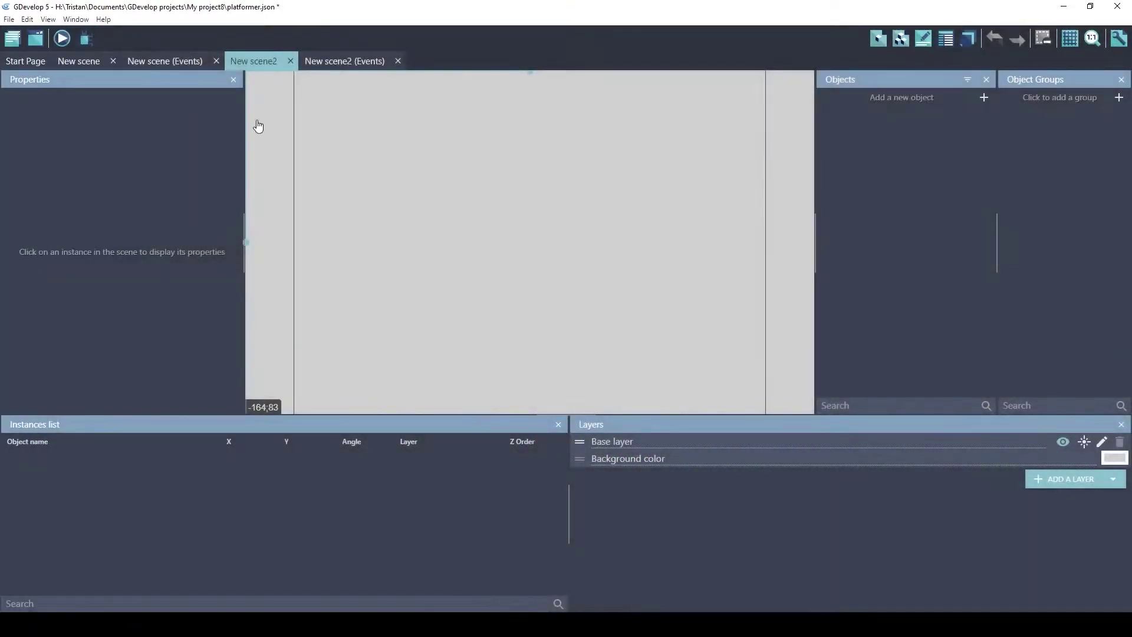
scroll(628, 204, "down", 3)
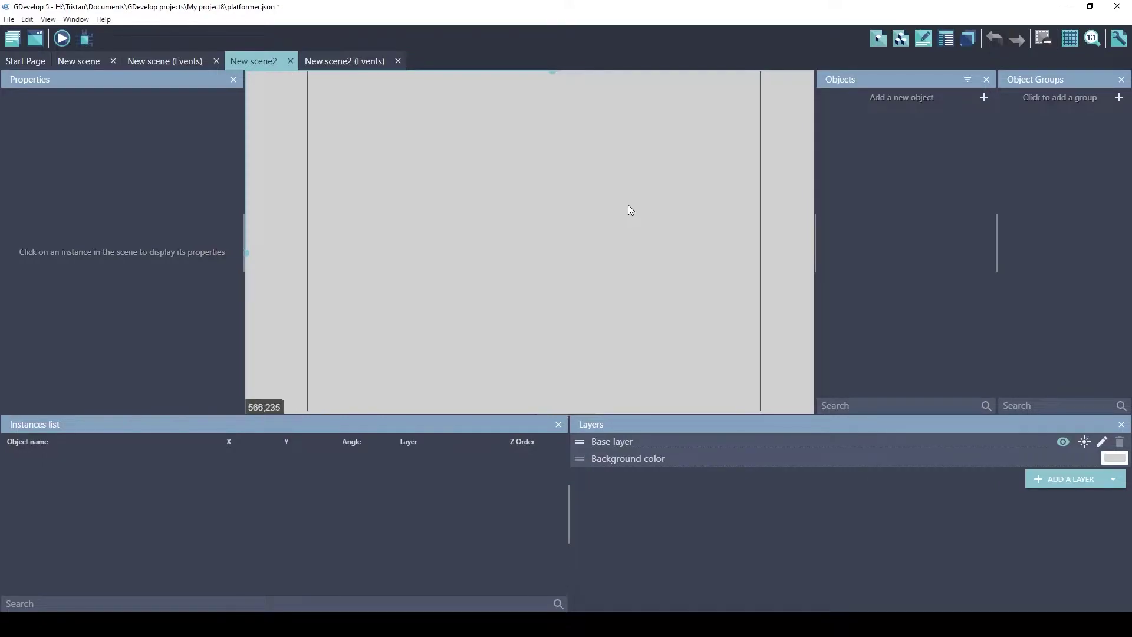
Search the asset store for 'player' and add the Gordon character to the scene.
left_click(890, 104)
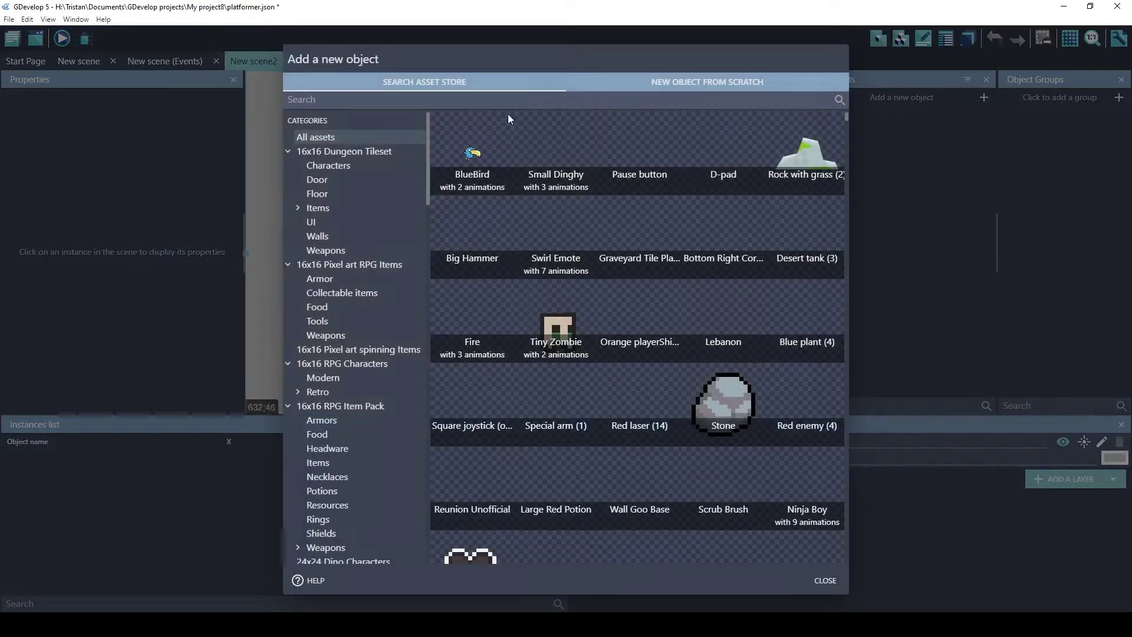
left_click(349, 99)
type("player")
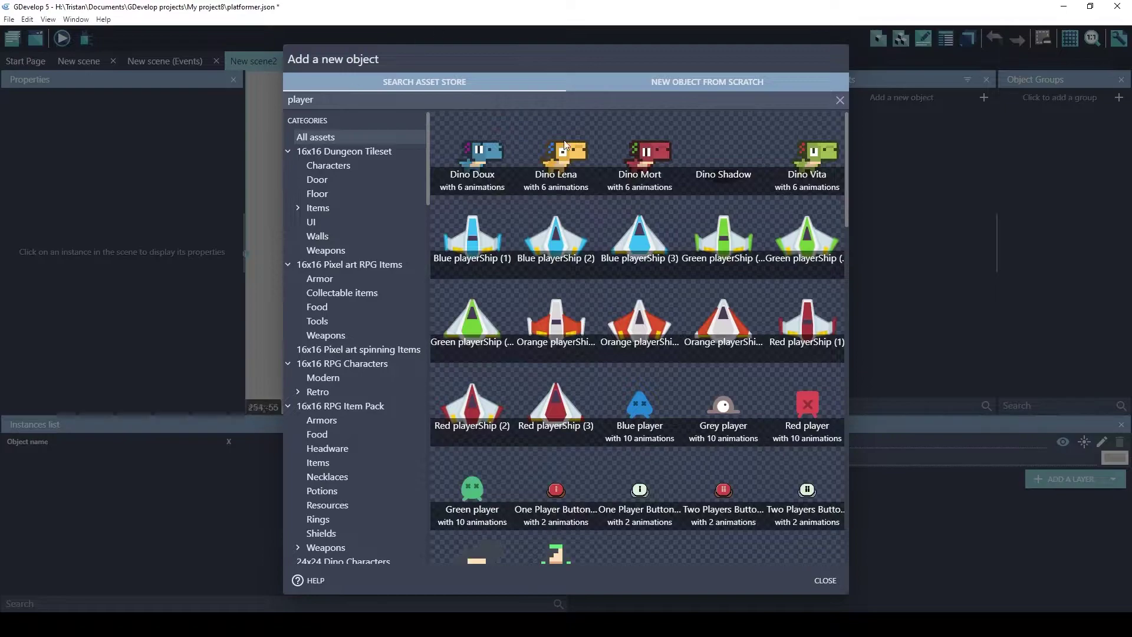
scroll(607, 319, "down", 10)
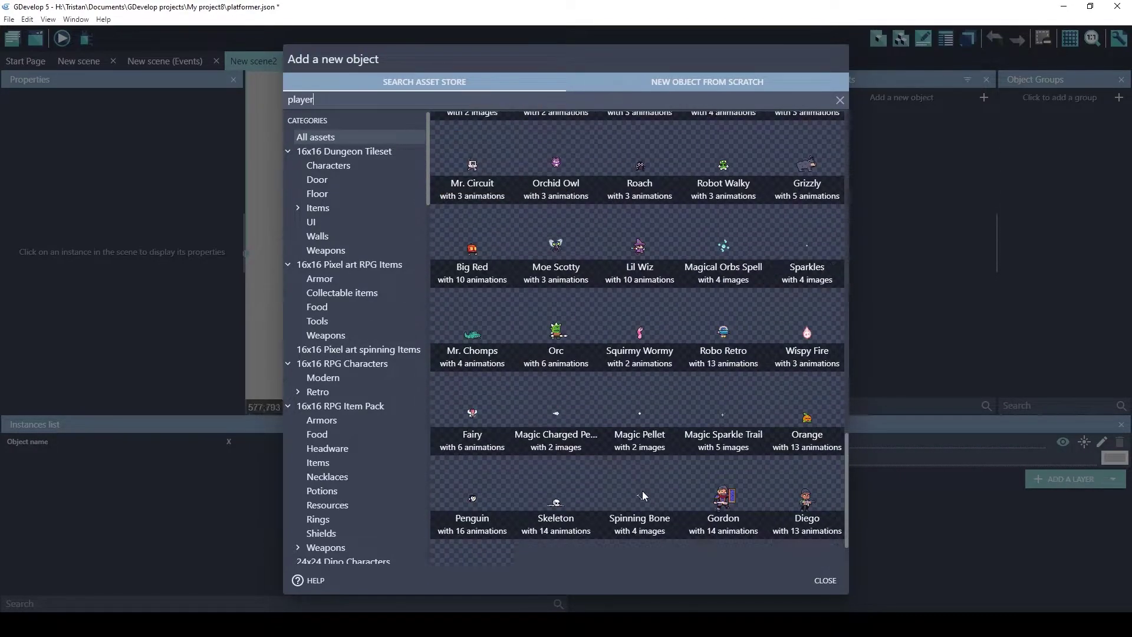
left_click(725, 443)
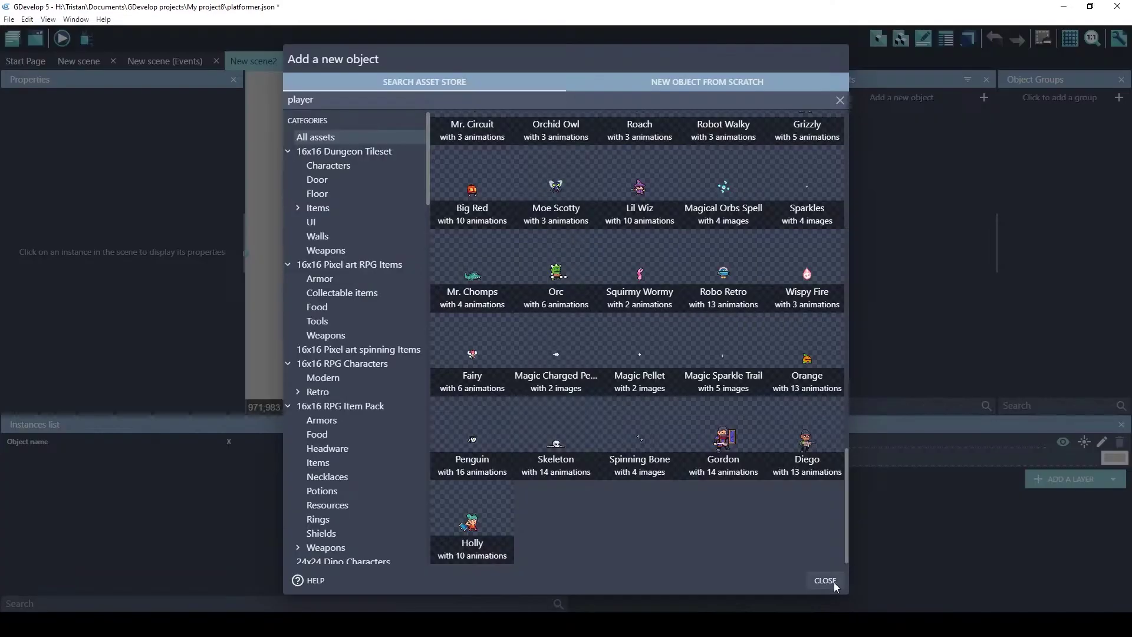
left_click(826, 580)
Drop a Gordon instance on the canvas at X 388, Y 229 and preview the scene.
left_click_drag(912, 98, 504, 228)
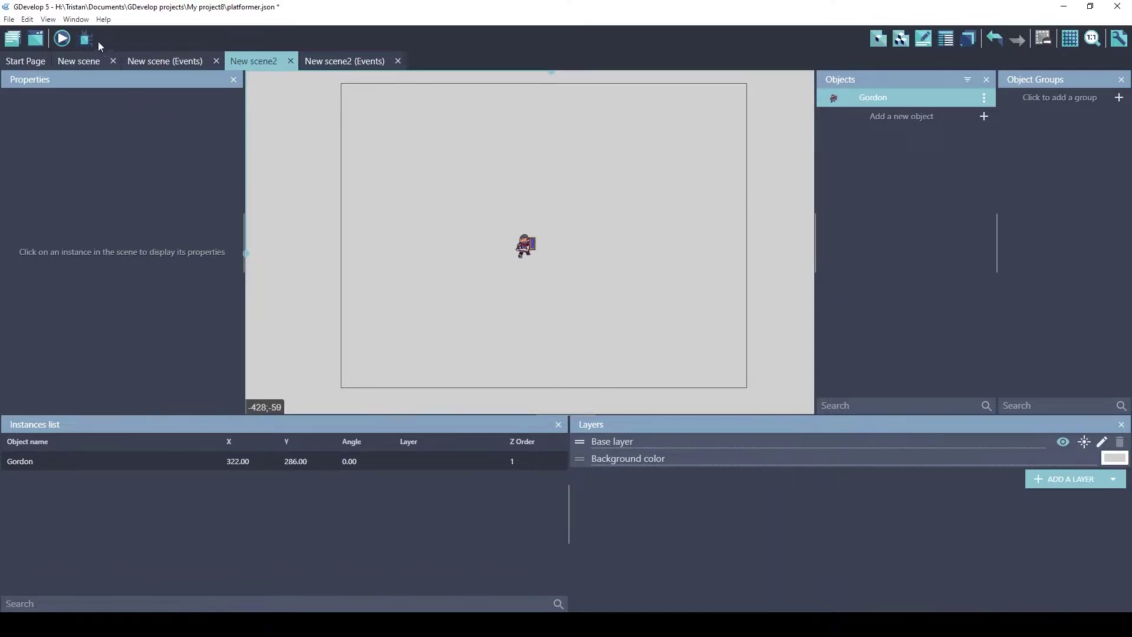
left_click_drag(522, 248, 561, 214)
left_click(471, 212)
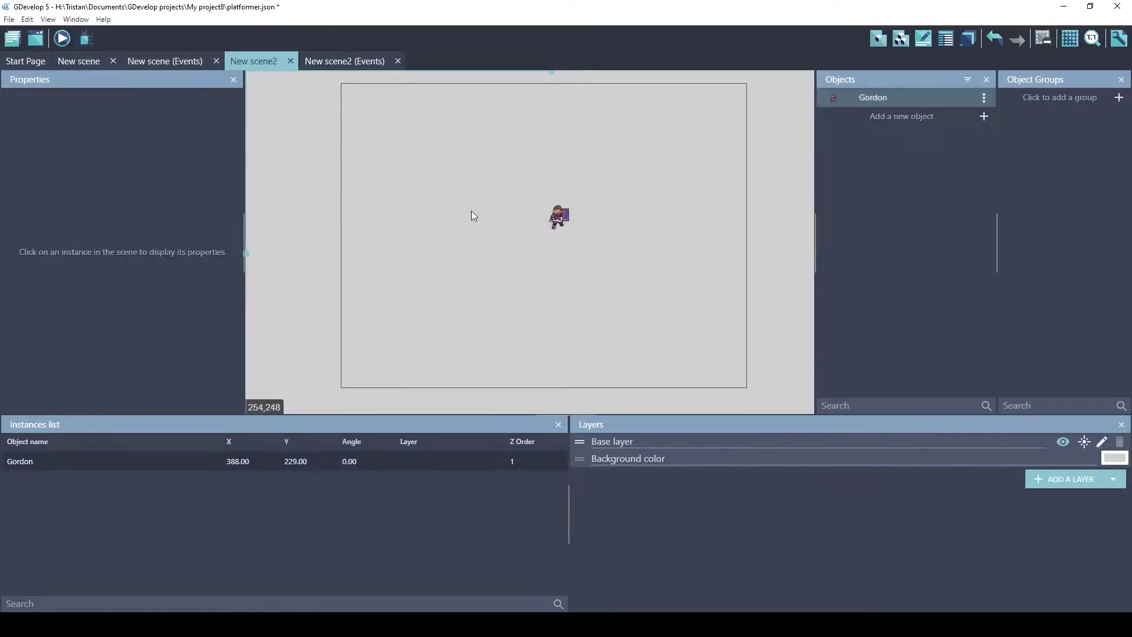
left_click(558, 223)
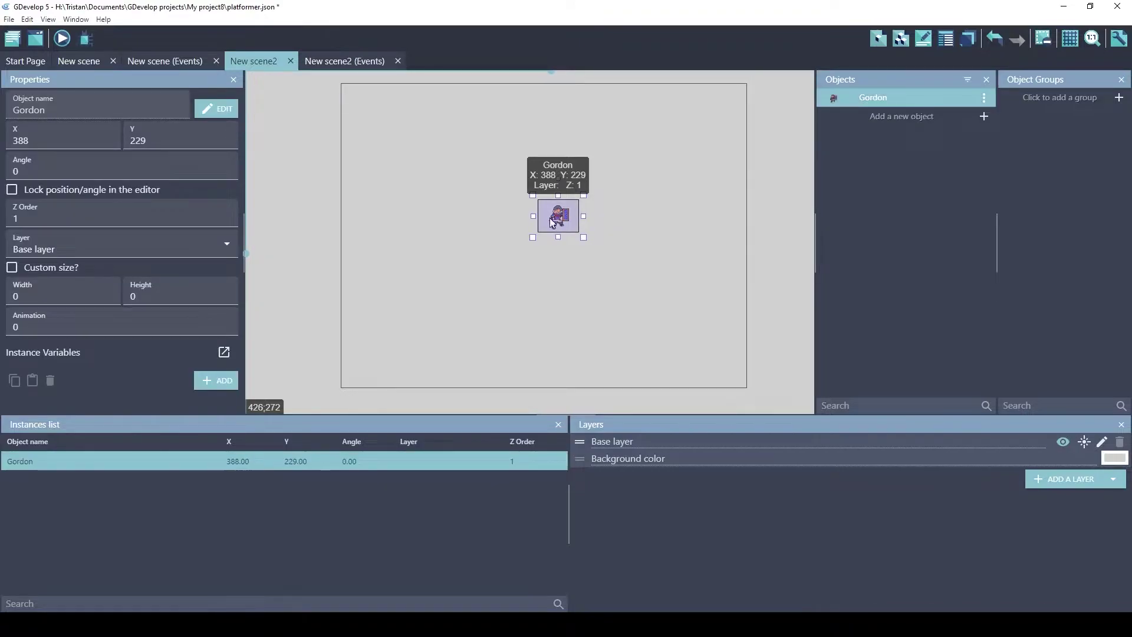
left_click(61, 43)
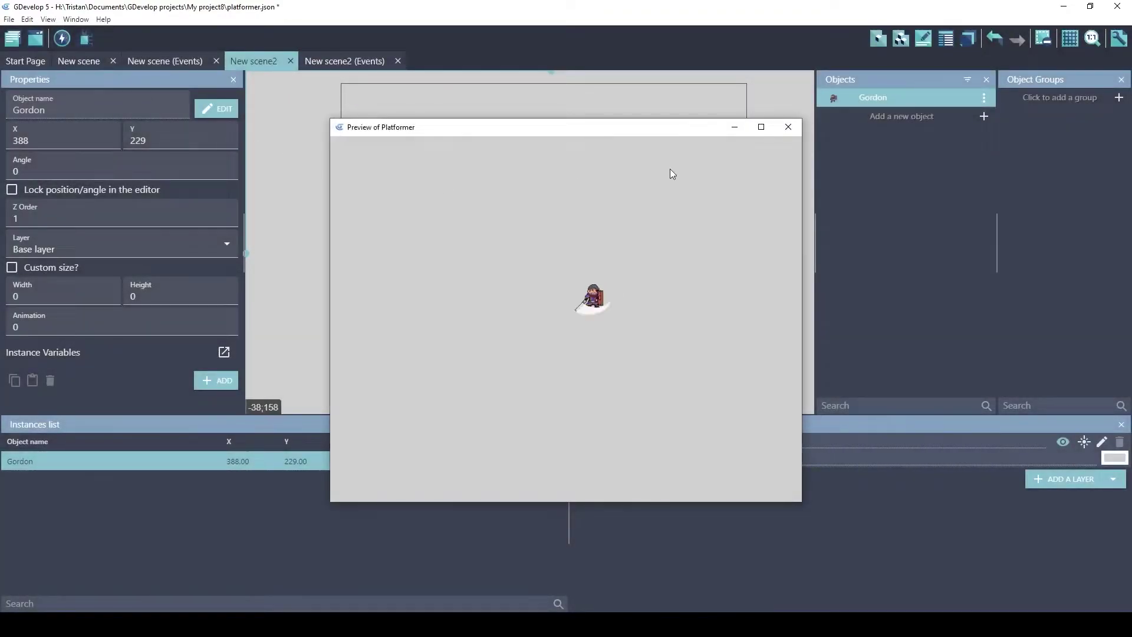
left_click(789, 128)
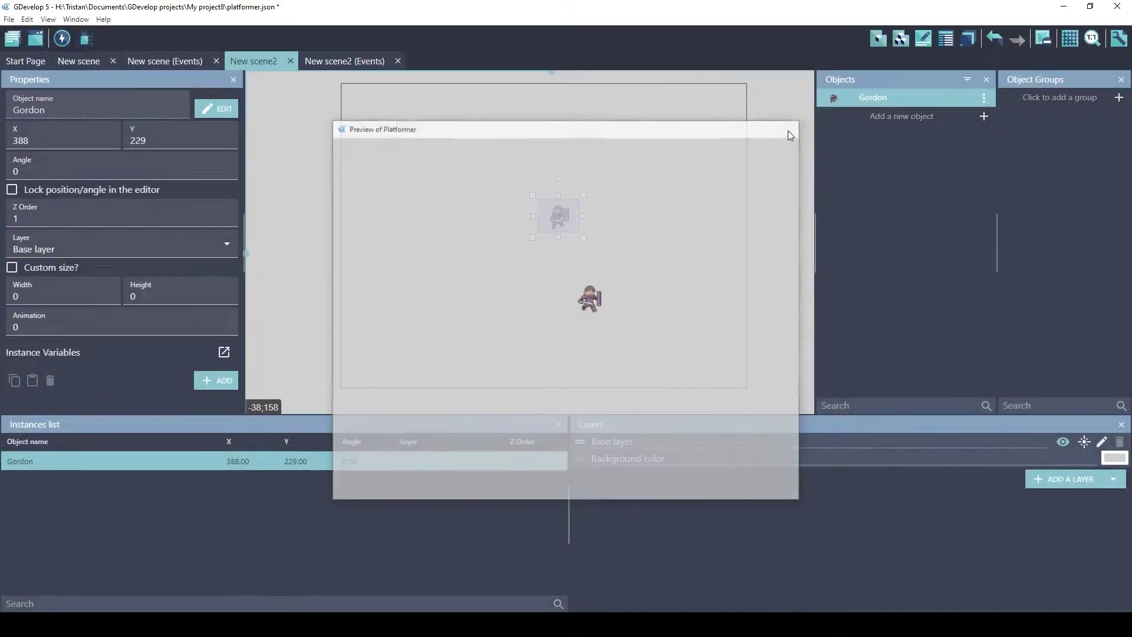
Review Gordon's animations in his object editor, preview the Idle animation, and apply.
double_click(847, 100)
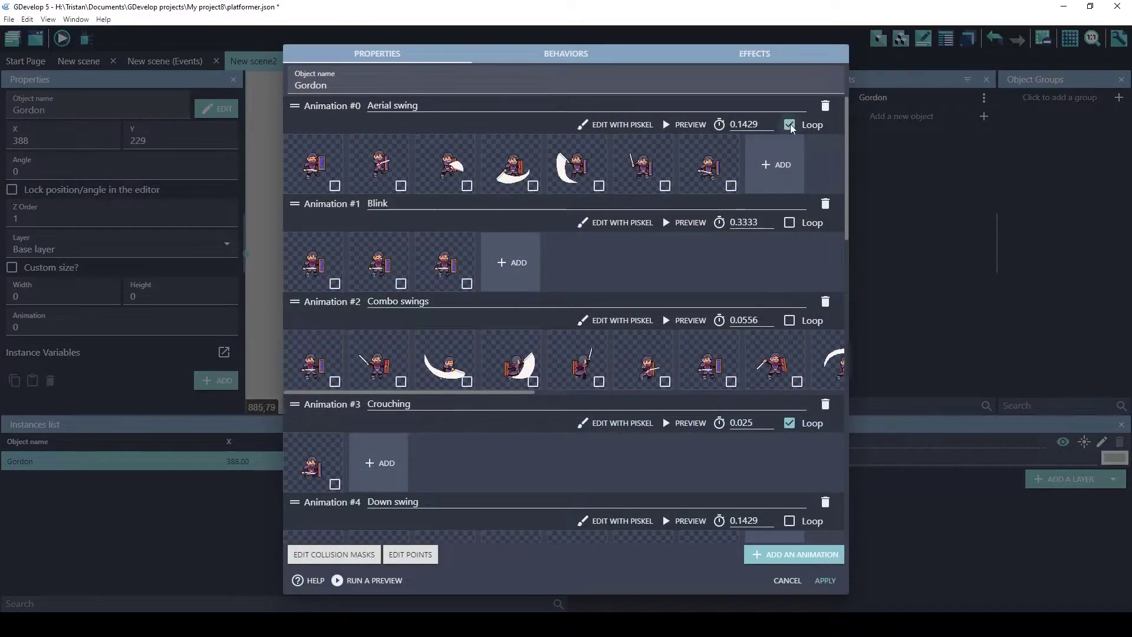
scroll(473, 360, "down", 3)
scroll(472, 360, "down", 4)
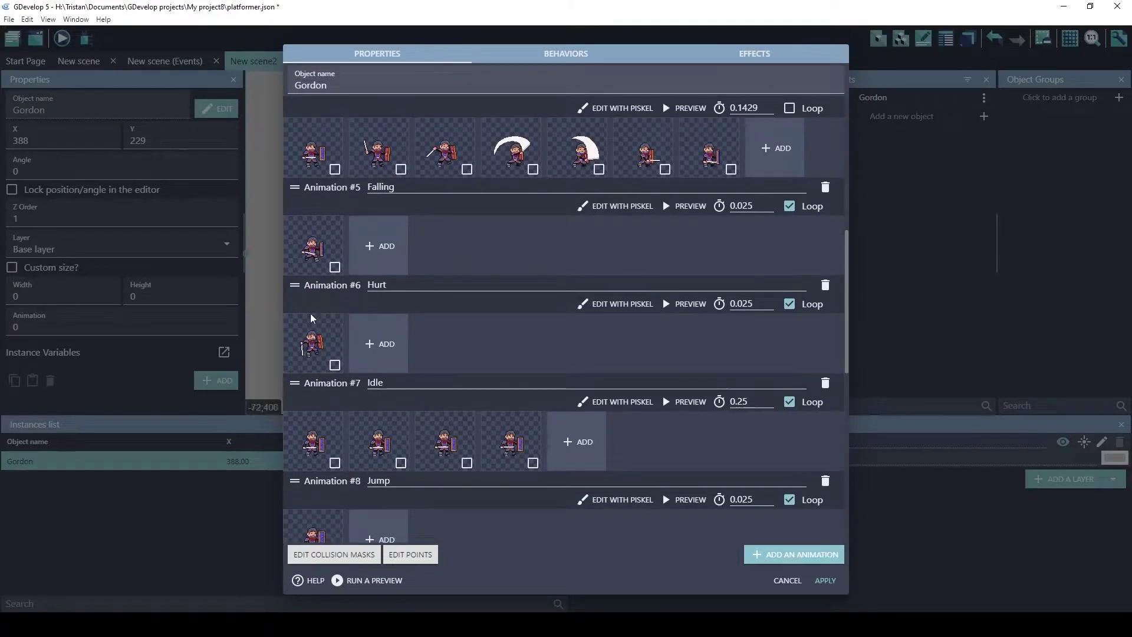
left_click_drag(295, 377, 300, 141)
scroll(304, 364, "up", 4)
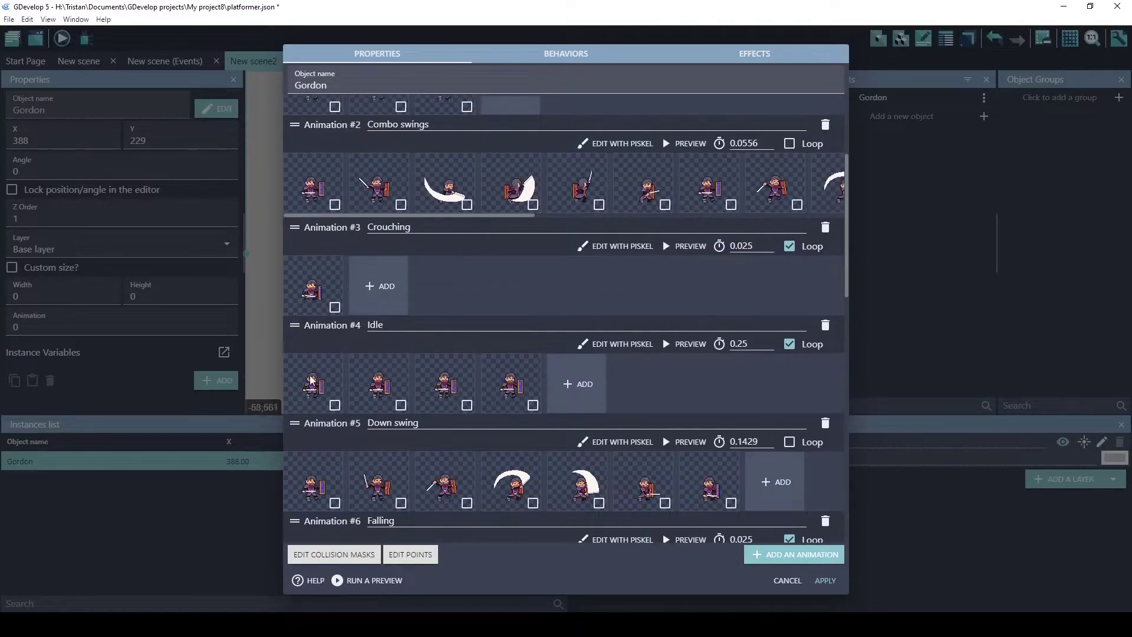
left_click_drag(303, 326, 297, 106)
scroll(312, 182, "up", 2)
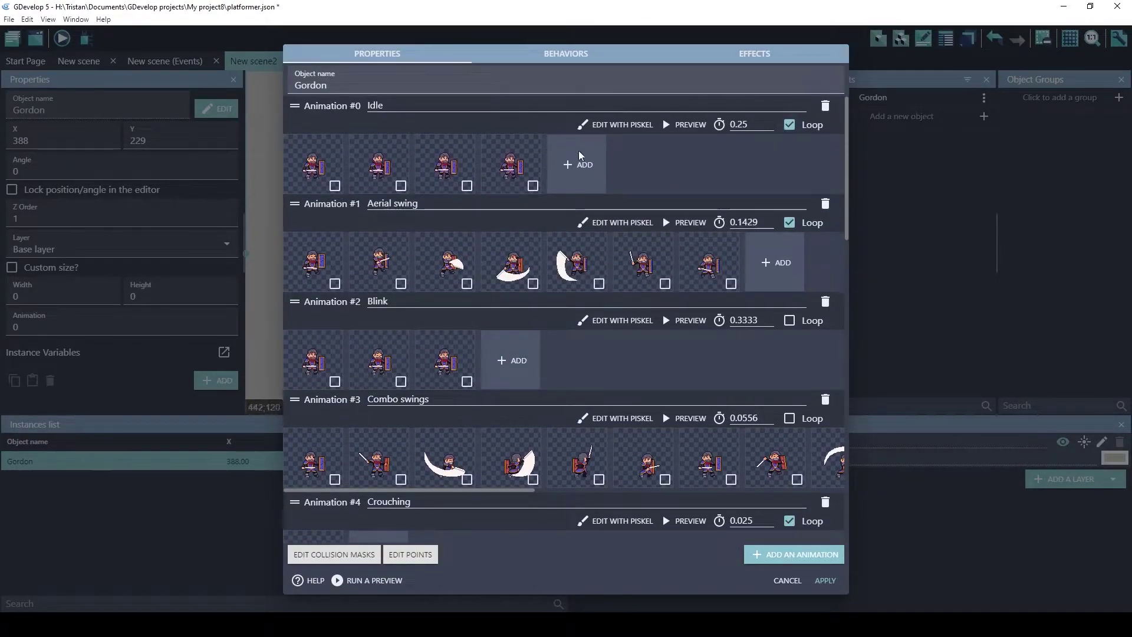
left_click(669, 125)
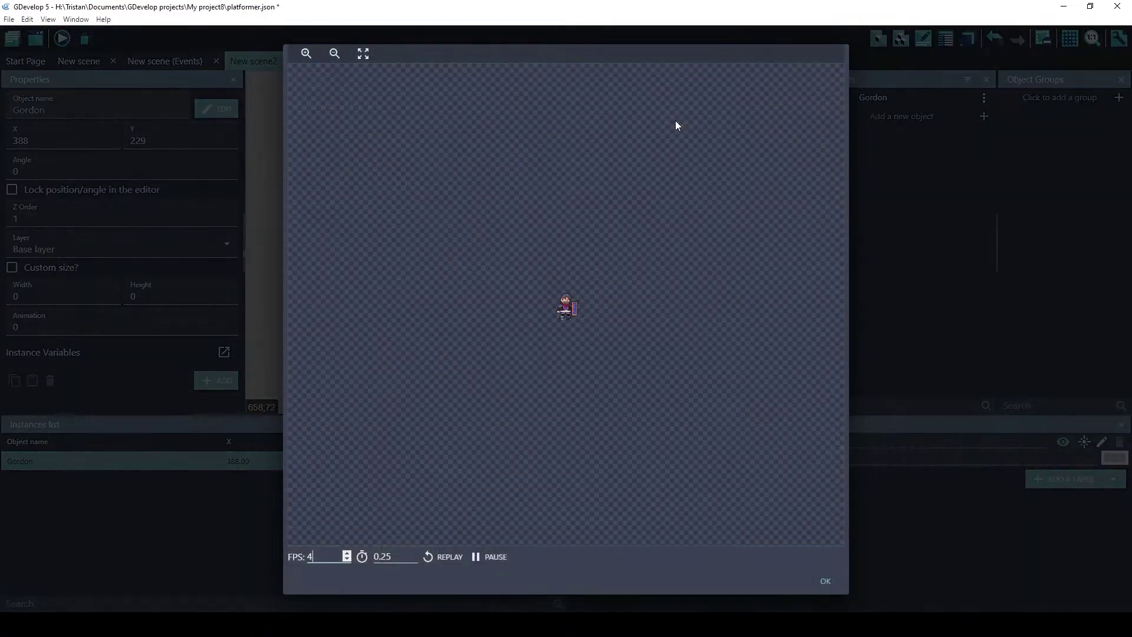
left_click(821, 581)
left_click(826, 580)
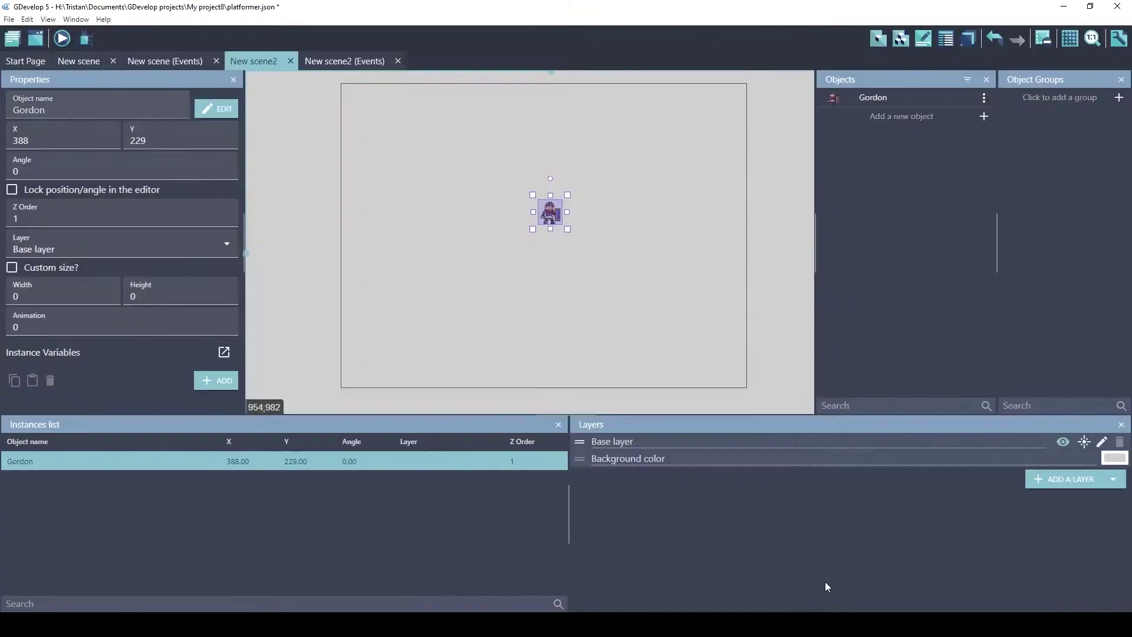
Run the scene preview, close it, and run it again.
left_click(62, 38)
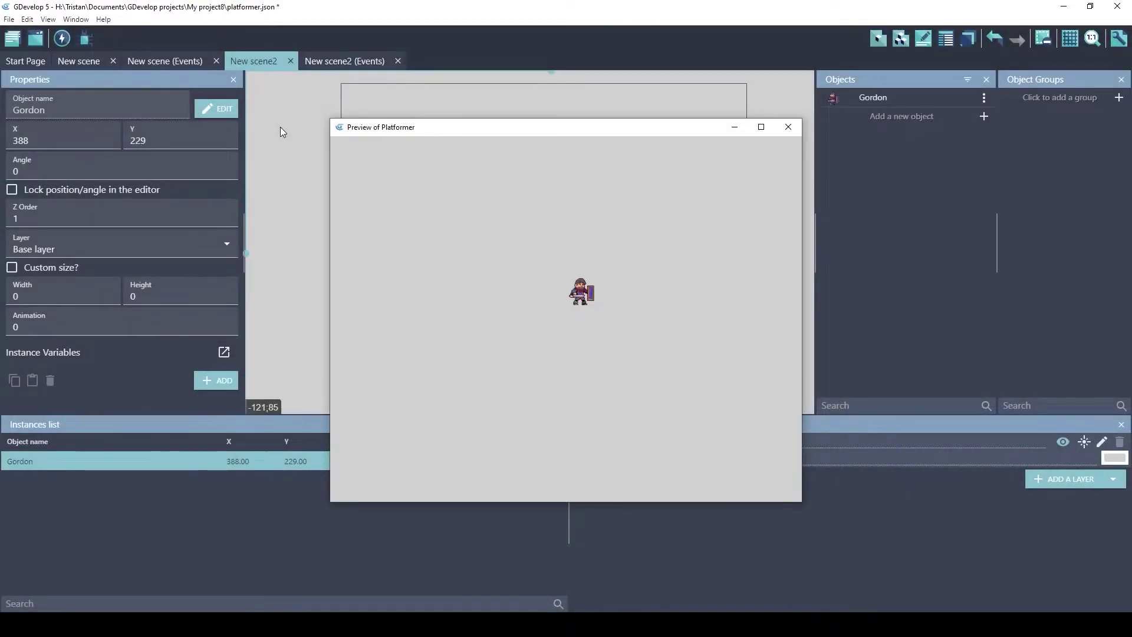
left_click(788, 127)
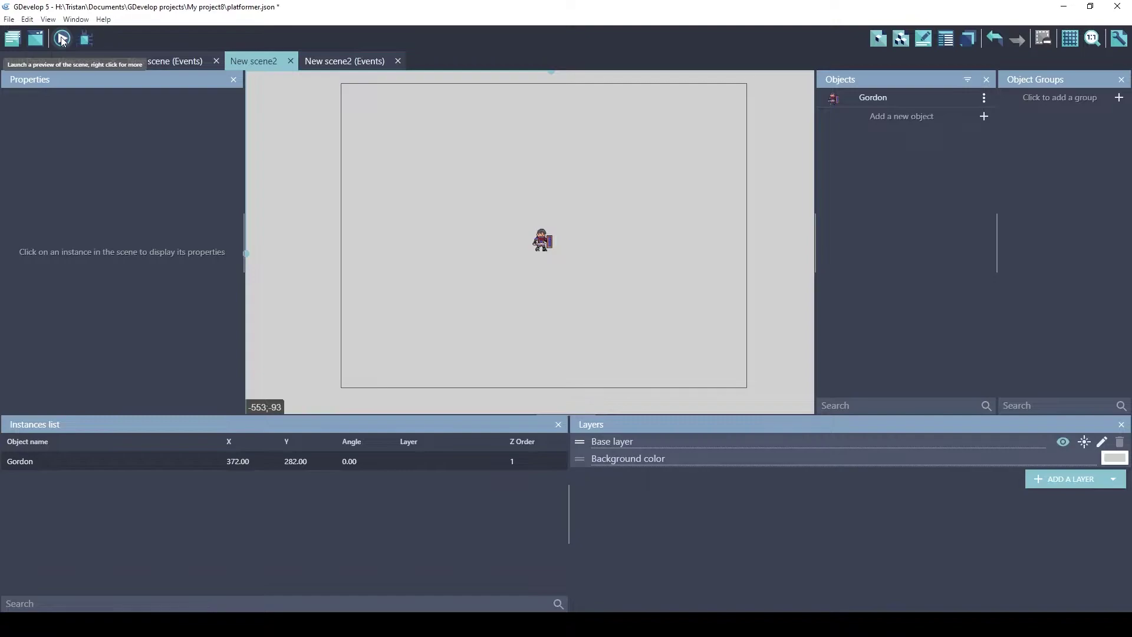
left_click(62, 38)
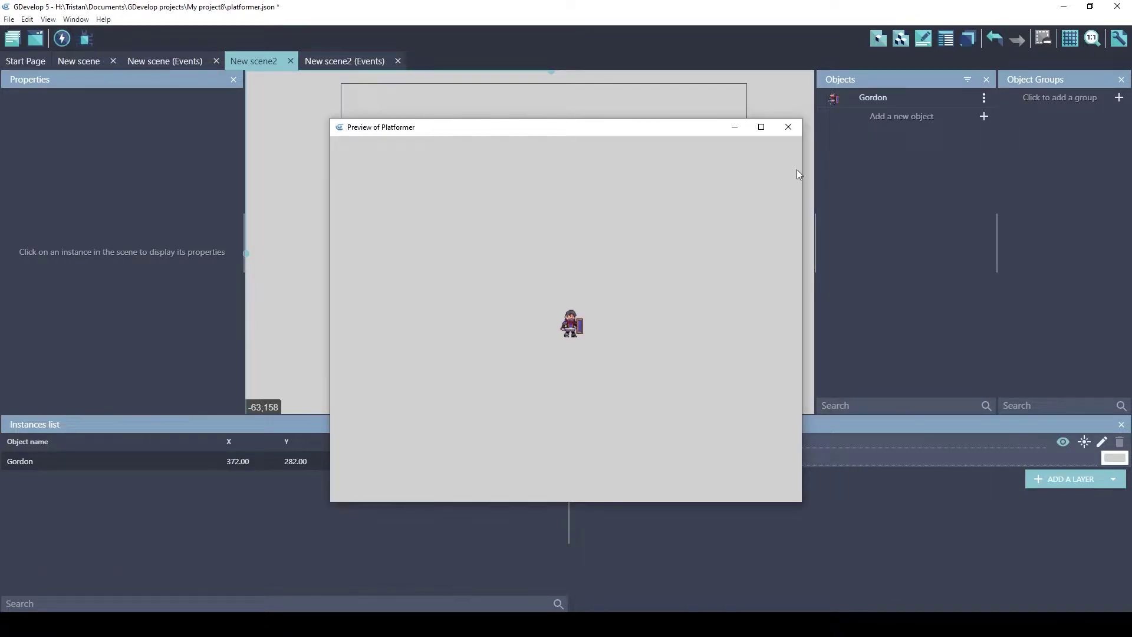
Close the preview and add the Platformer character behavior to Gordon's behaviors.
left_click(787, 127)
double_click(540, 241)
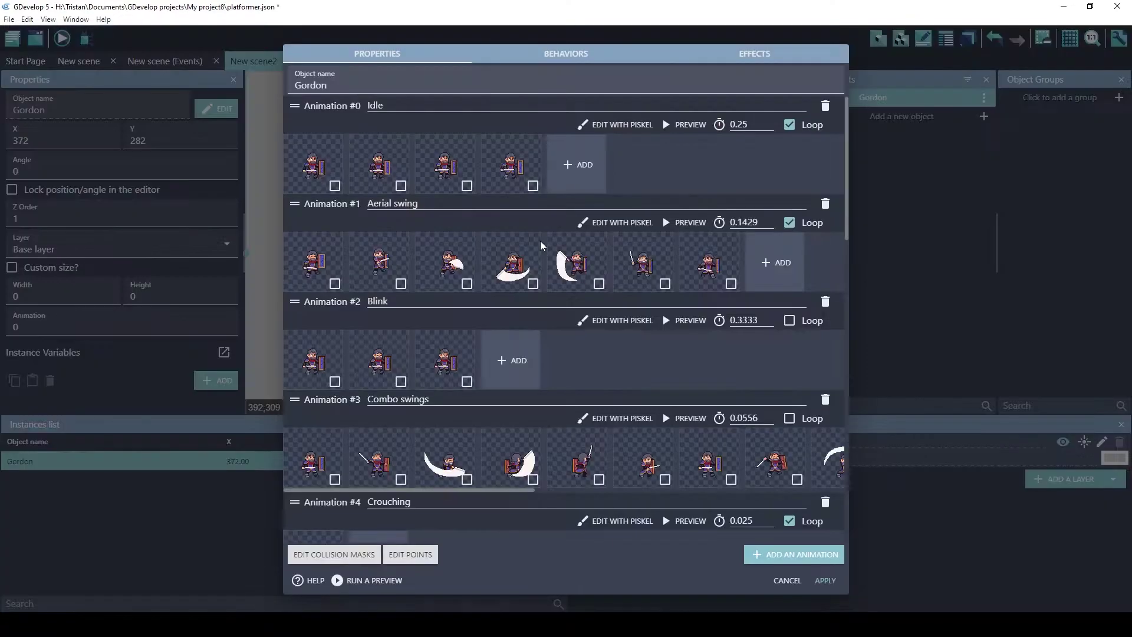
left_click(558, 56)
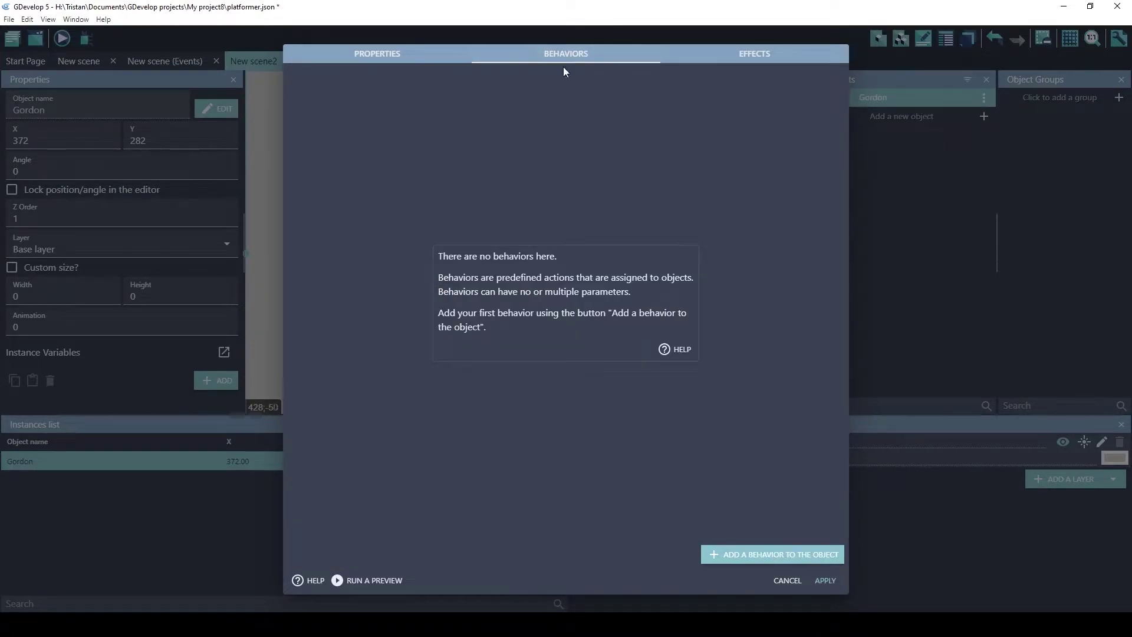
left_click(725, 556)
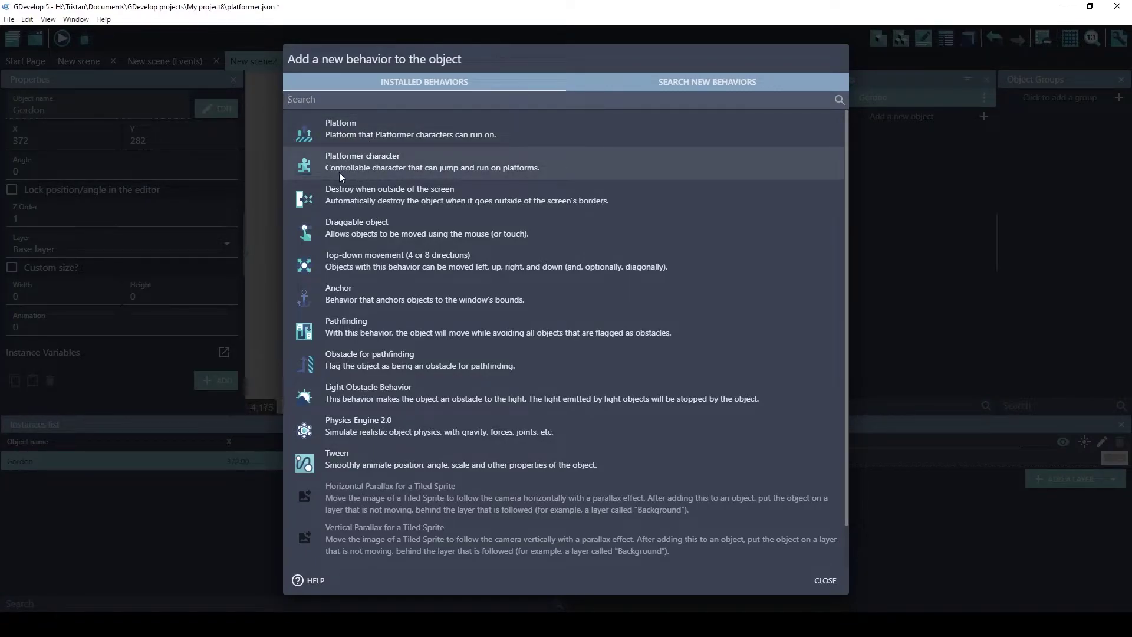
left_click(518, 169)
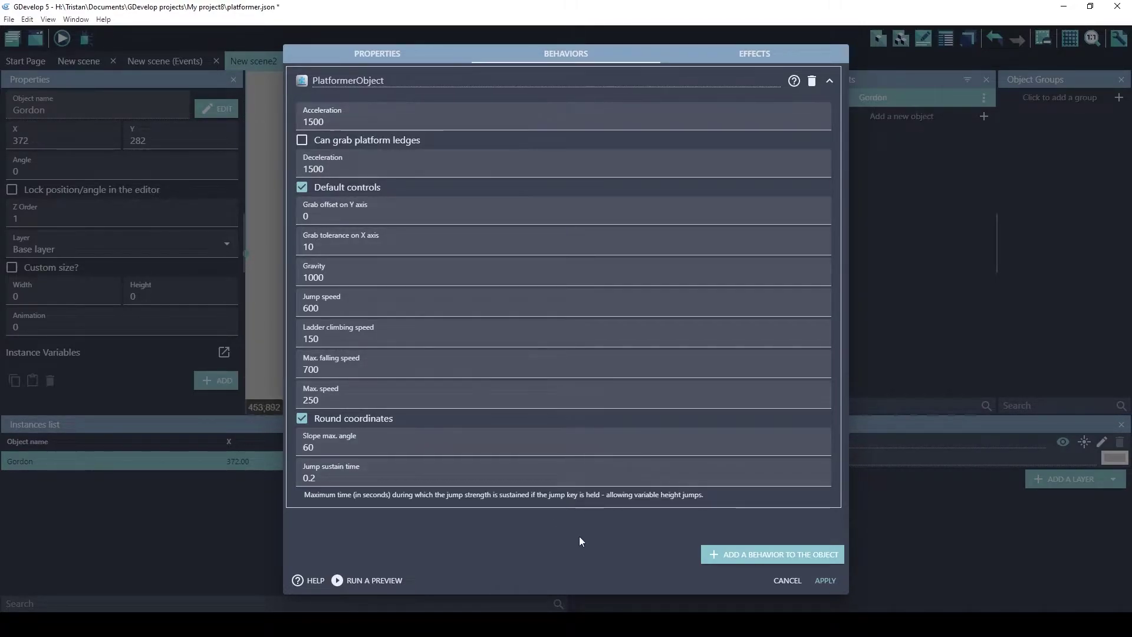
Apply the behavior, preview Gordon falling, then drag him higher in the scene.
left_click(825, 581)
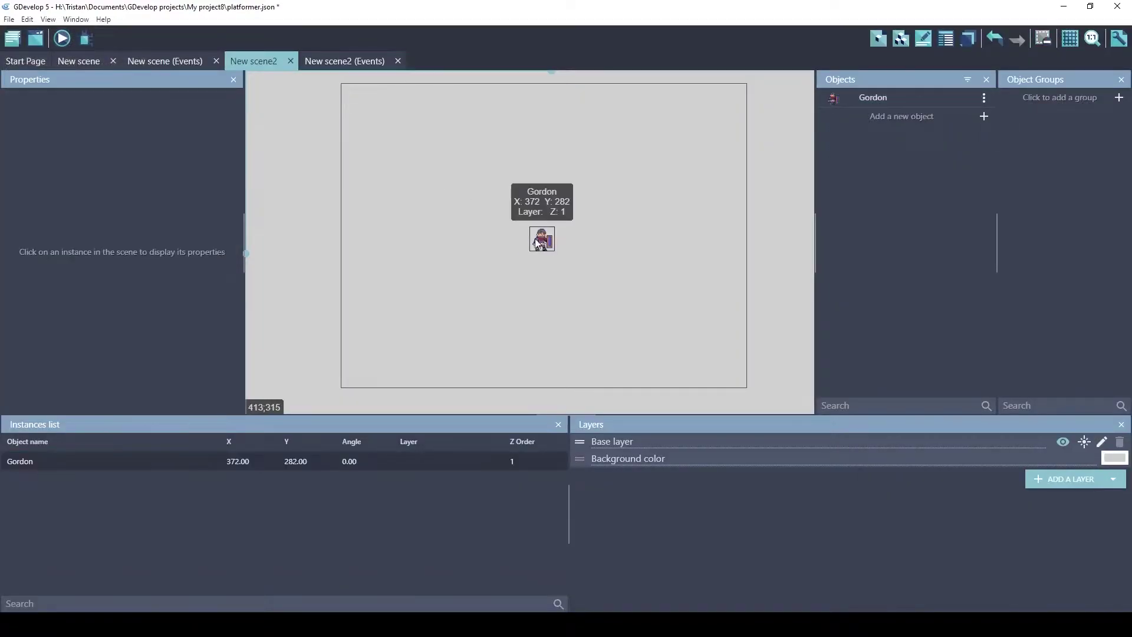
left_click(62, 43)
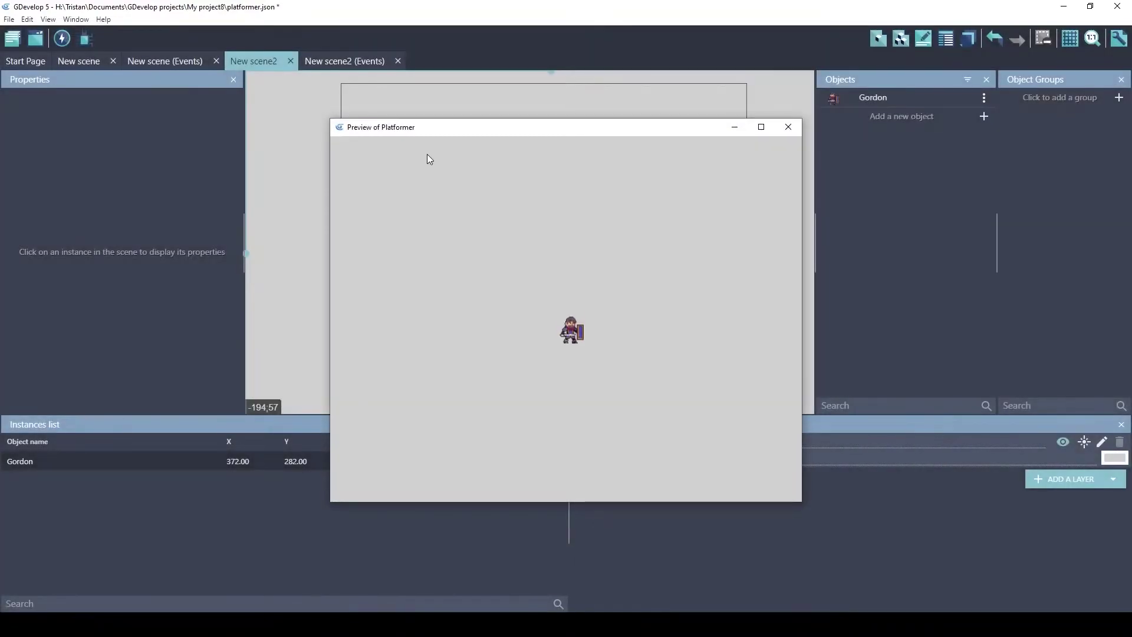
left_click(788, 127)
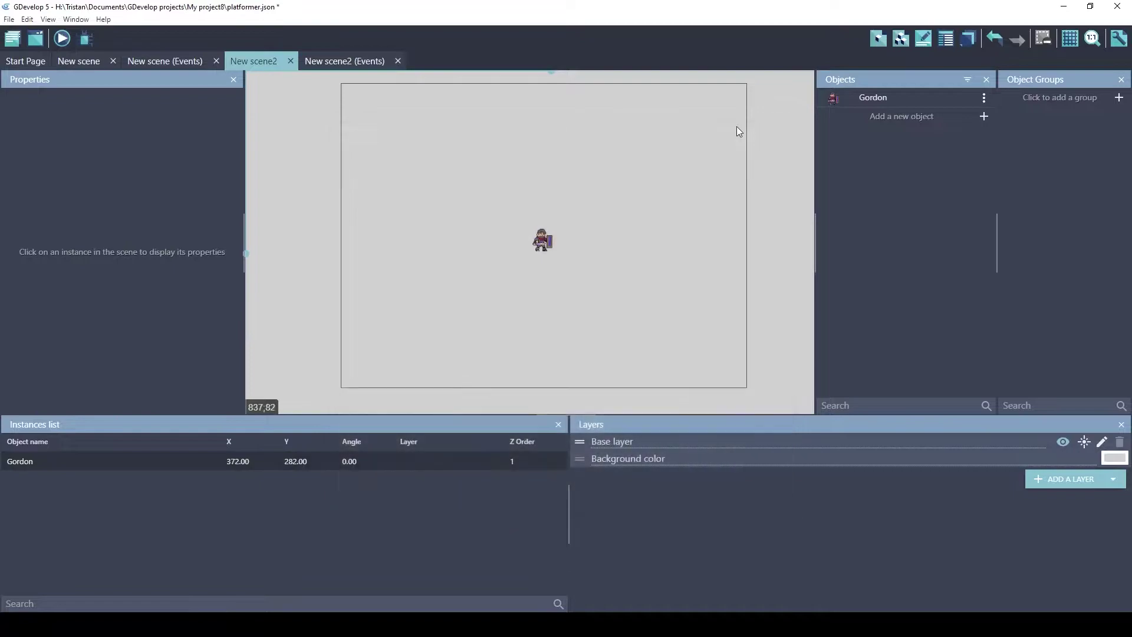
left_click_drag(540, 243, 544, 178)
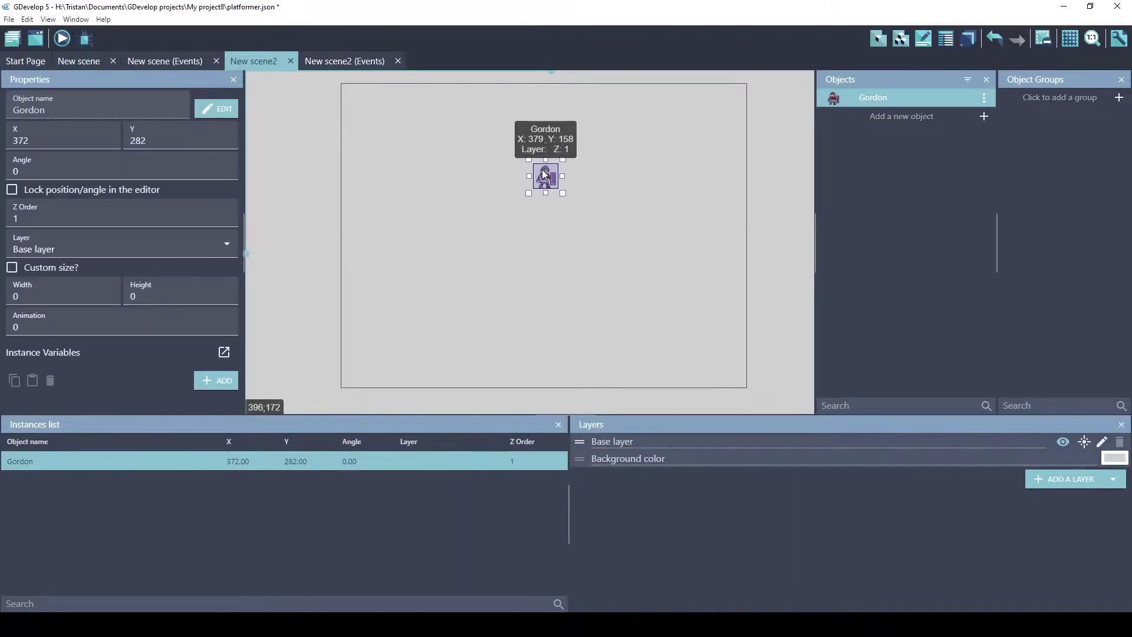
Preview again, then move Gordon down to 380, 238.
left_click(62, 39)
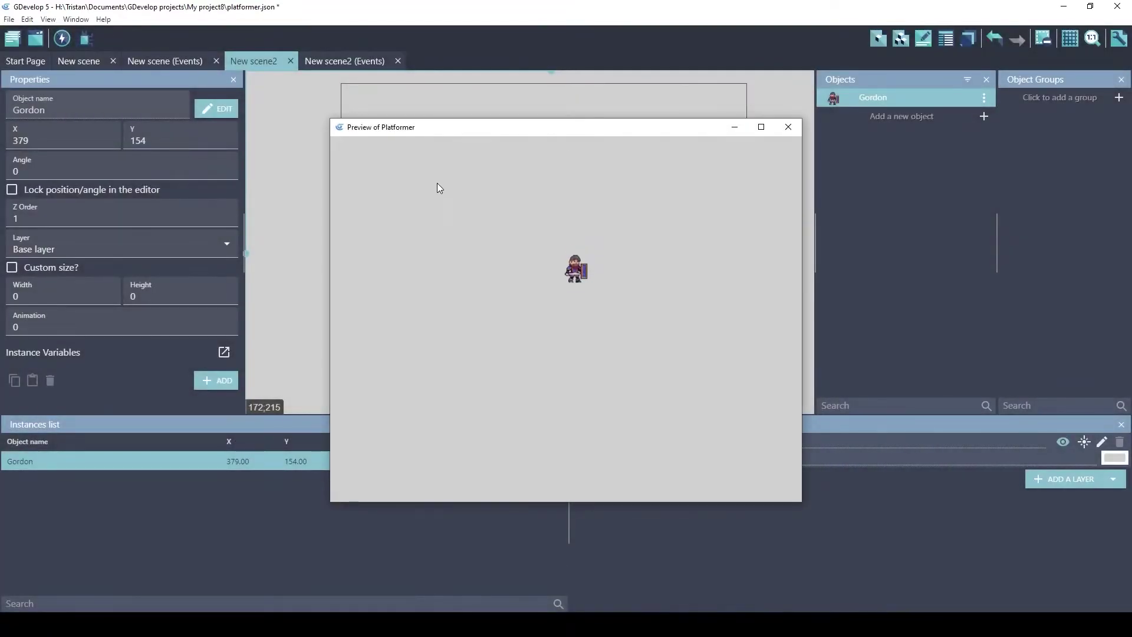
left_click(788, 127)
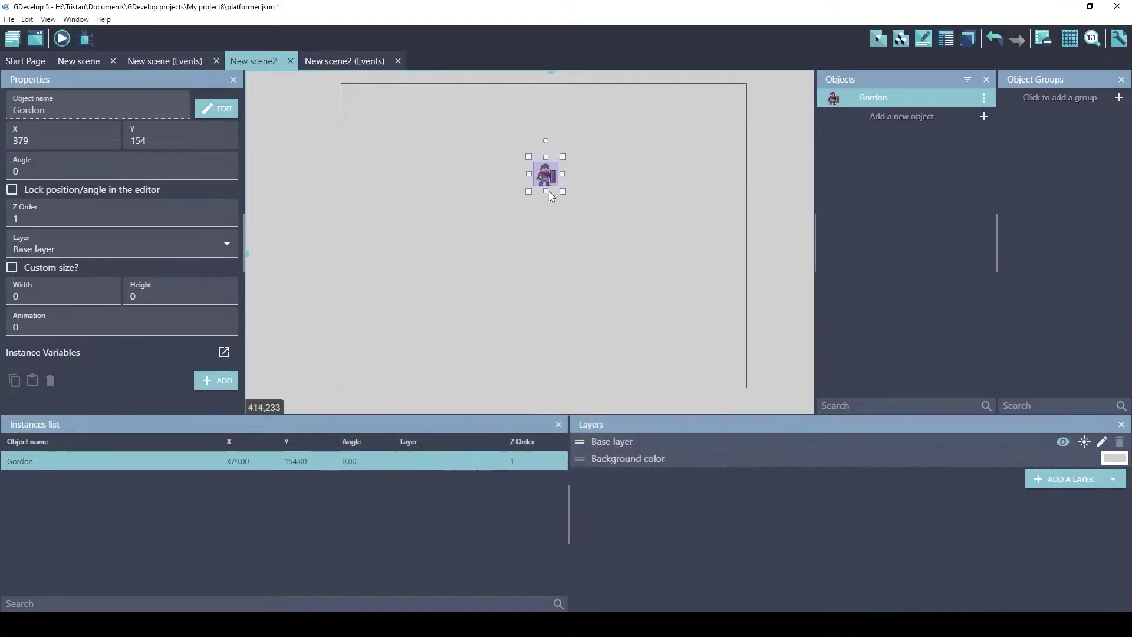
left_click(518, 190)
left_click_drag(545, 176, 546, 220)
left_click(540, 267)
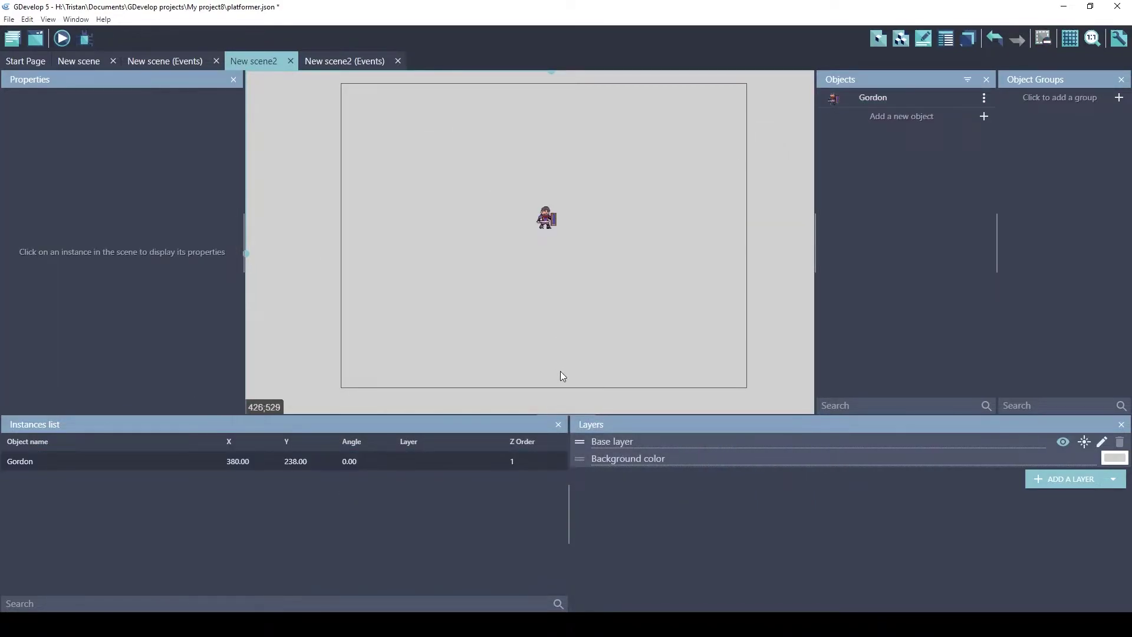
Search the asset store for 'groun' and add the Blue Background asset to the game.
left_click(906, 118)
key("BackSpace")
key("BackSpace")
key("BackSpace")
key("BackSpace")
key("BackSpace")
key("BackSpace")
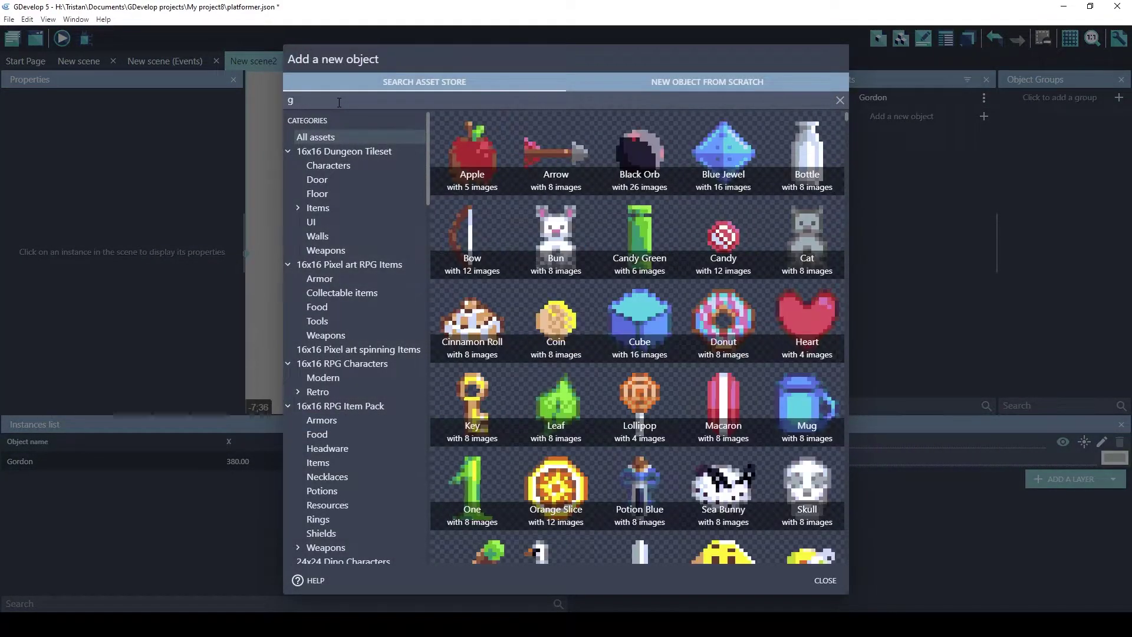
type("groun")
scroll(476, 333, "down", 10)
left_click(476, 337)
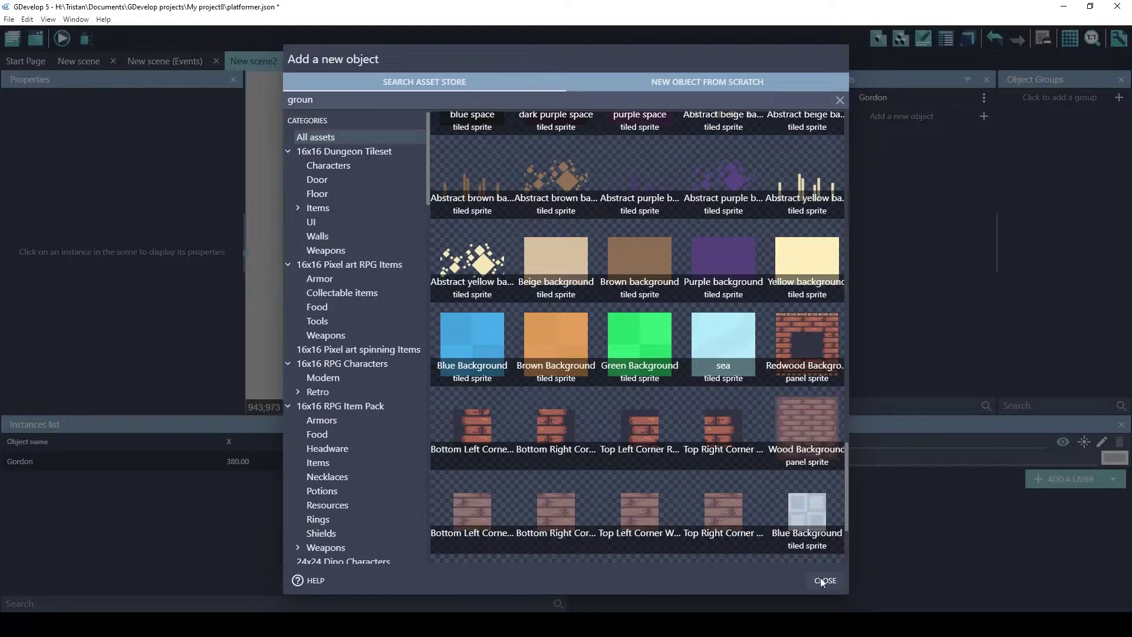
left_click(821, 579)
Place a BlueBackground strip at -2, 347 and stretch it to 804×128 across the scene.
left_click_drag(837, 116, 341, 259)
left_click(372, 299)
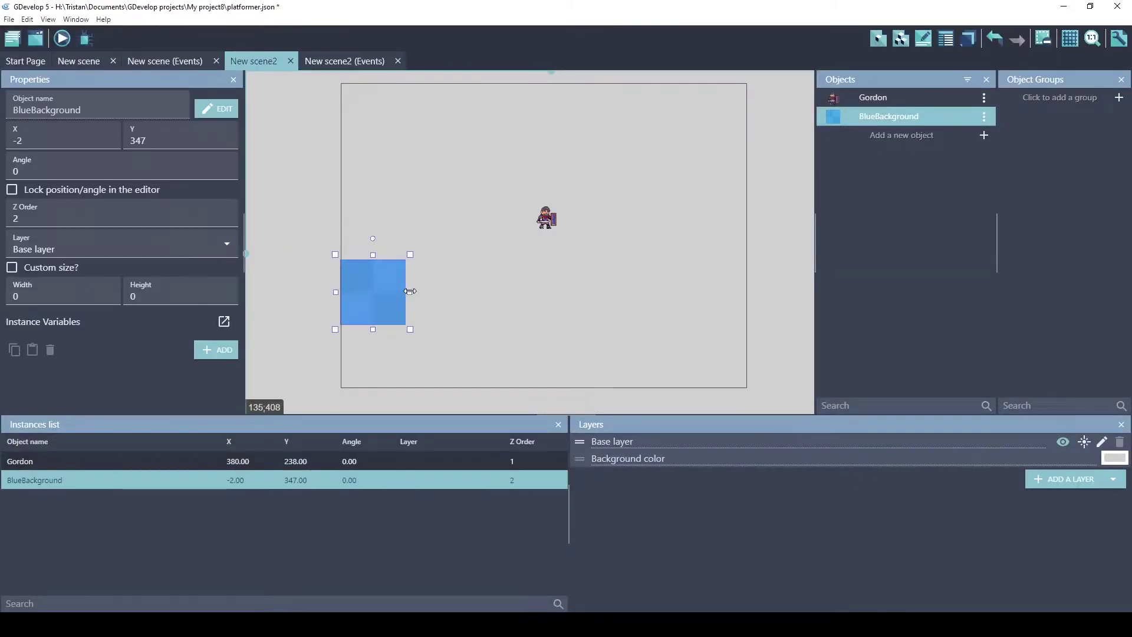
left_click_drag(408, 292, 752, 290)
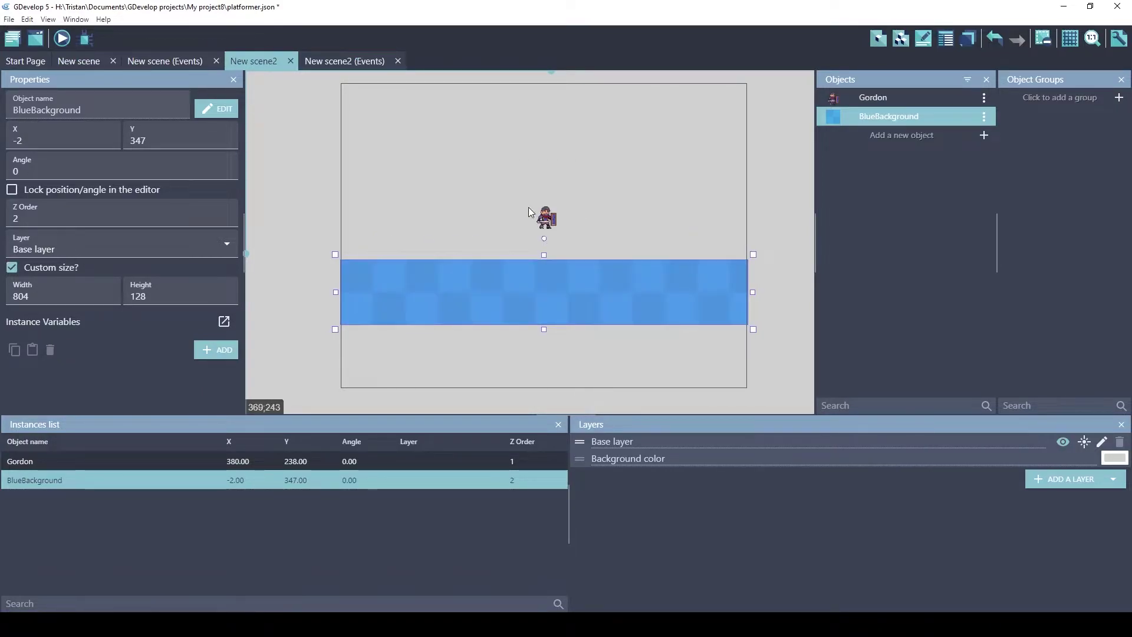
Raise Gordon to 370, 158 above the blue strip and preview the scene.
left_click(544, 216)
left_click_drag(543, 215, 538, 175)
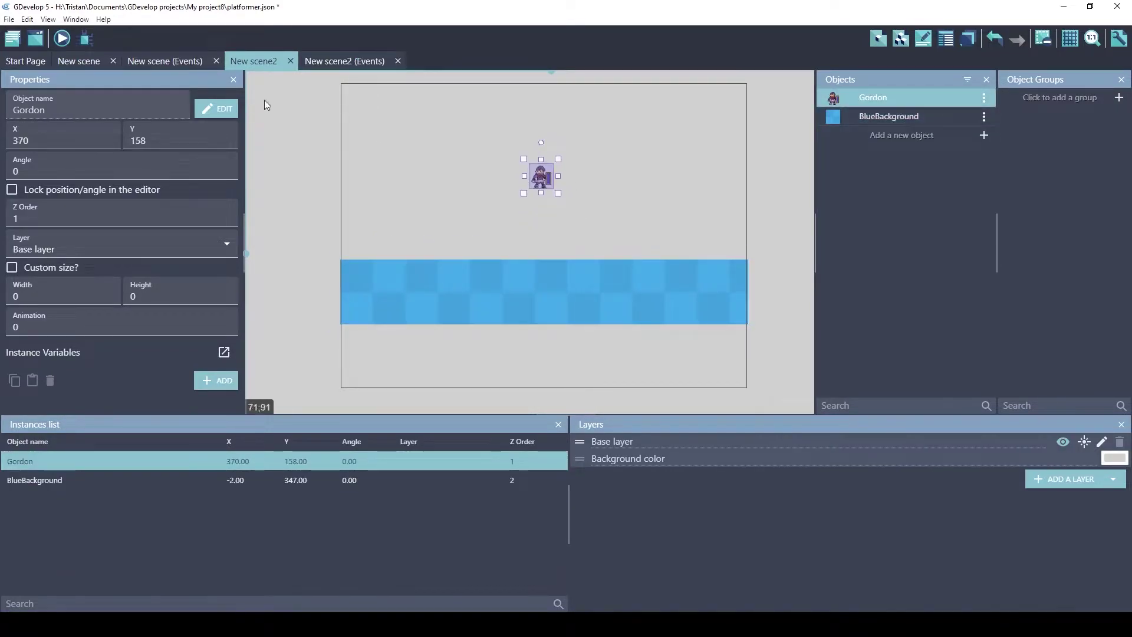
left_click(62, 39)
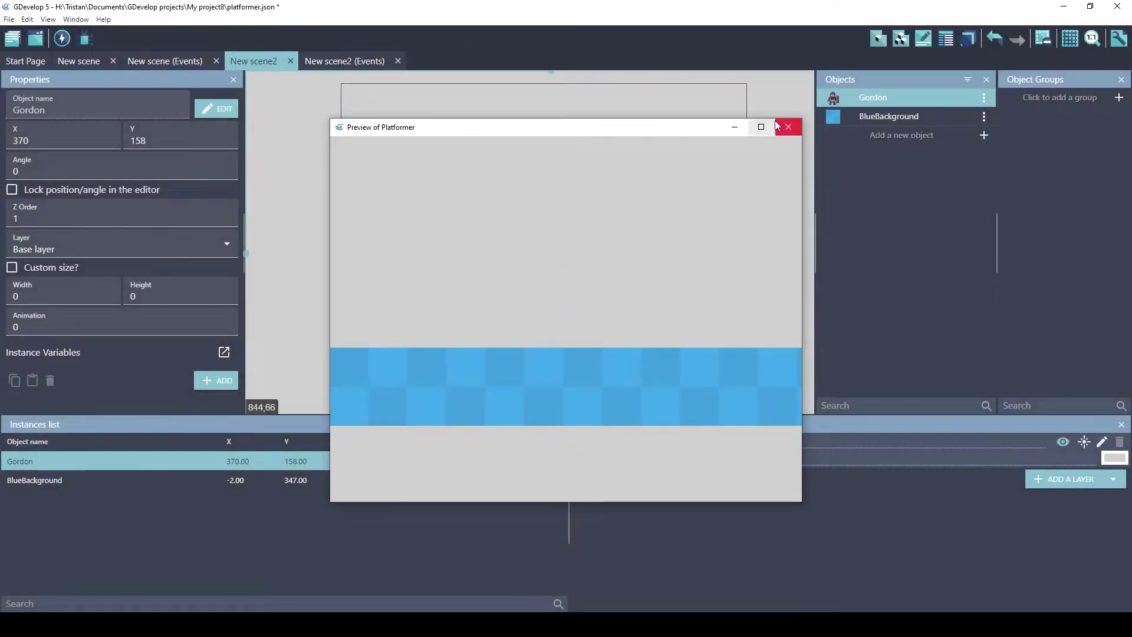
Give the BlueBackground object the Platform behavior, type Platform with ledges grabbable.
left_click(789, 128)
left_click(488, 217)
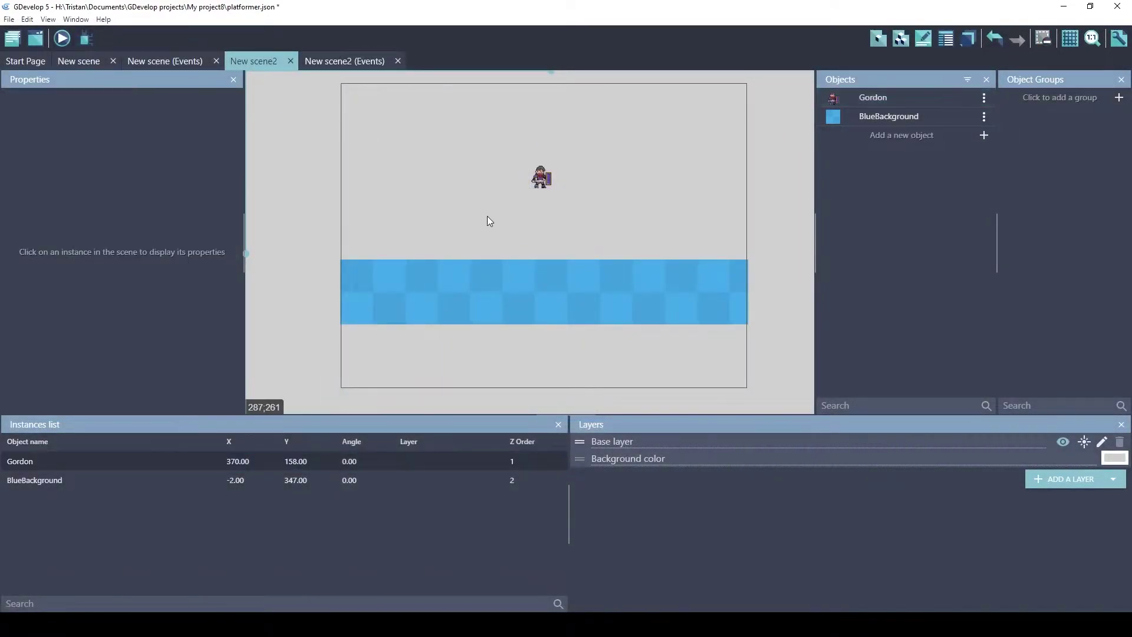
double_click(525, 310)
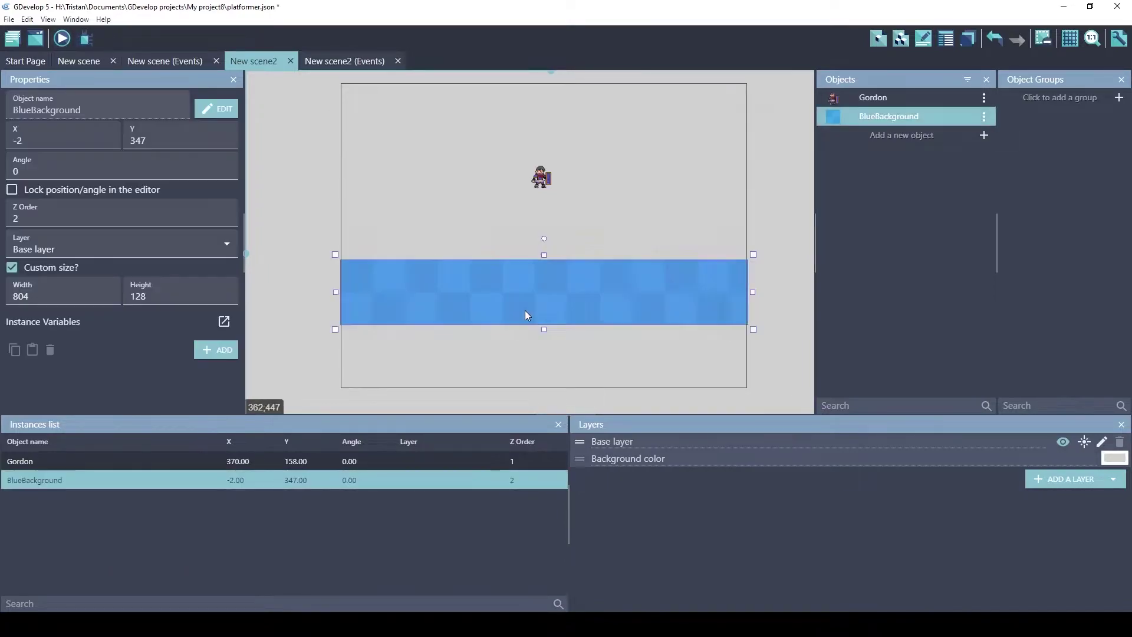
left_click(560, 53)
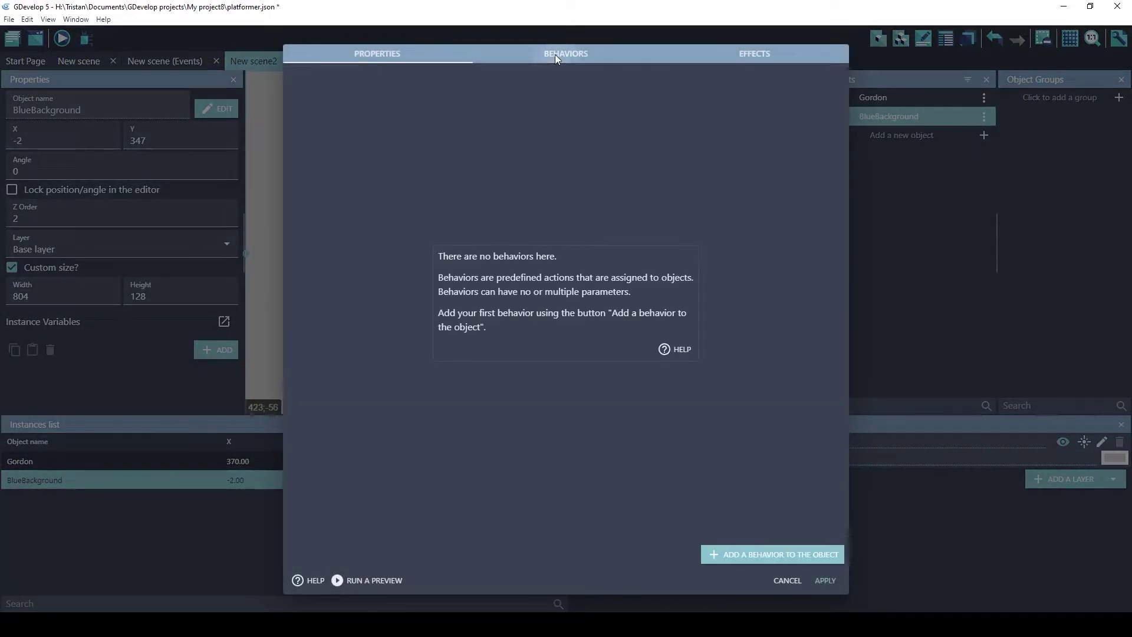
left_click(731, 557)
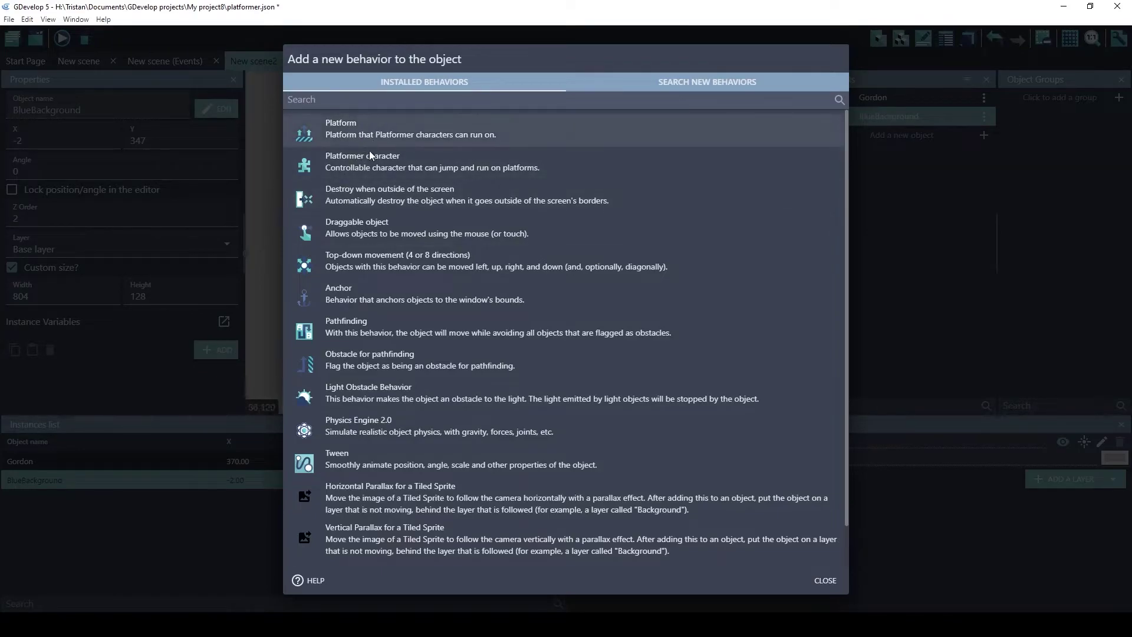
left_click(342, 132)
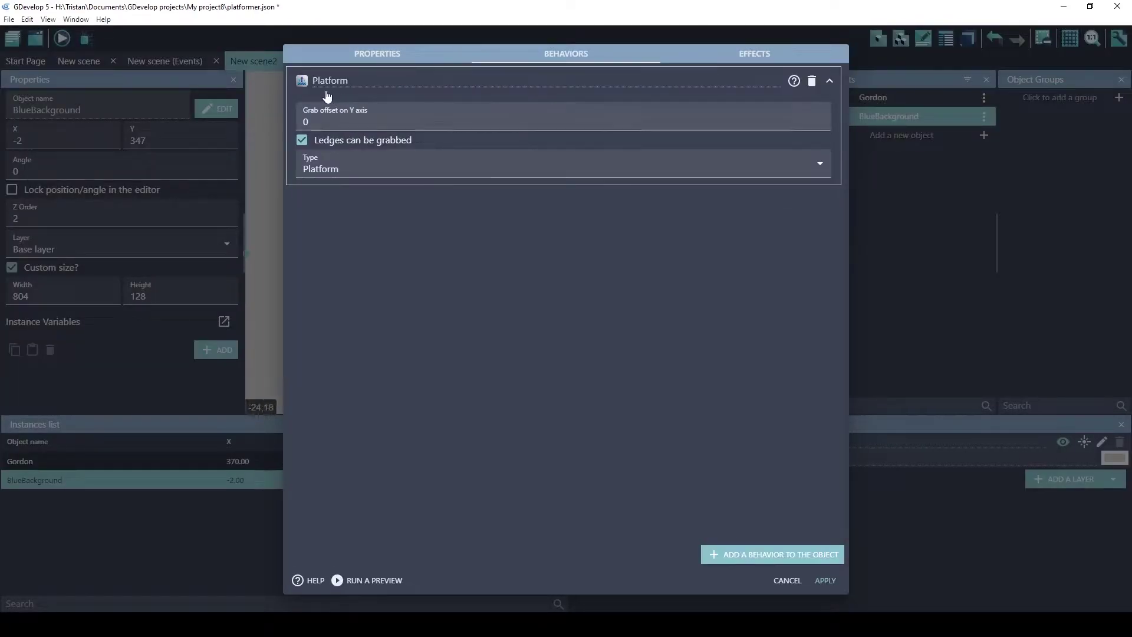
left_click(824, 580)
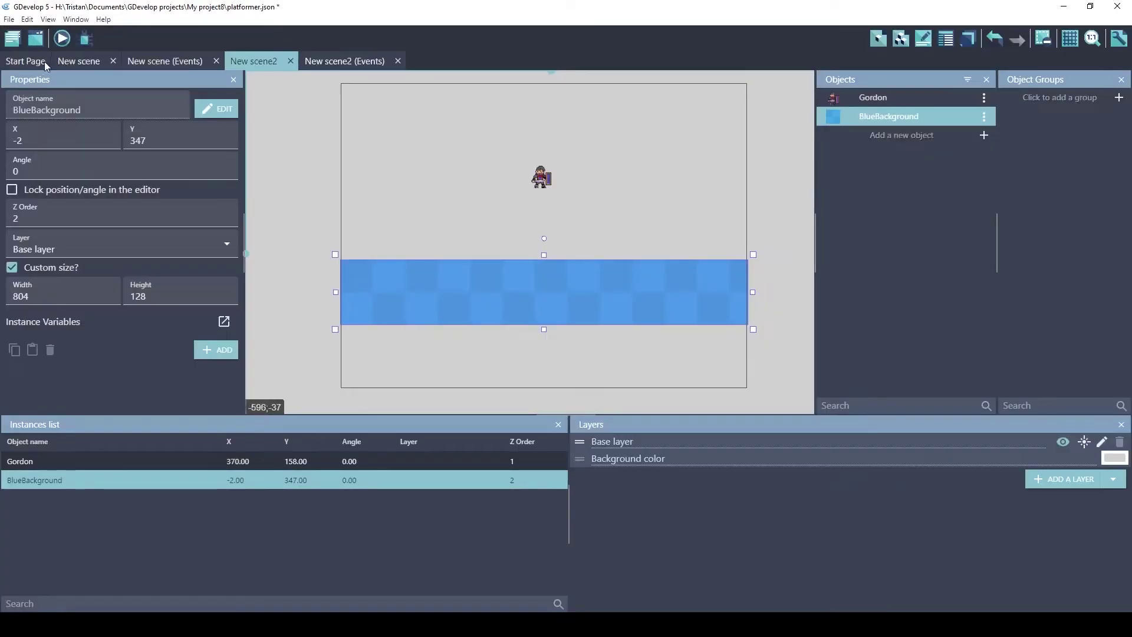
Preview the level, walking Gordon right, jumping onto the raised blue block, then walking back left.
left_click(62, 38)
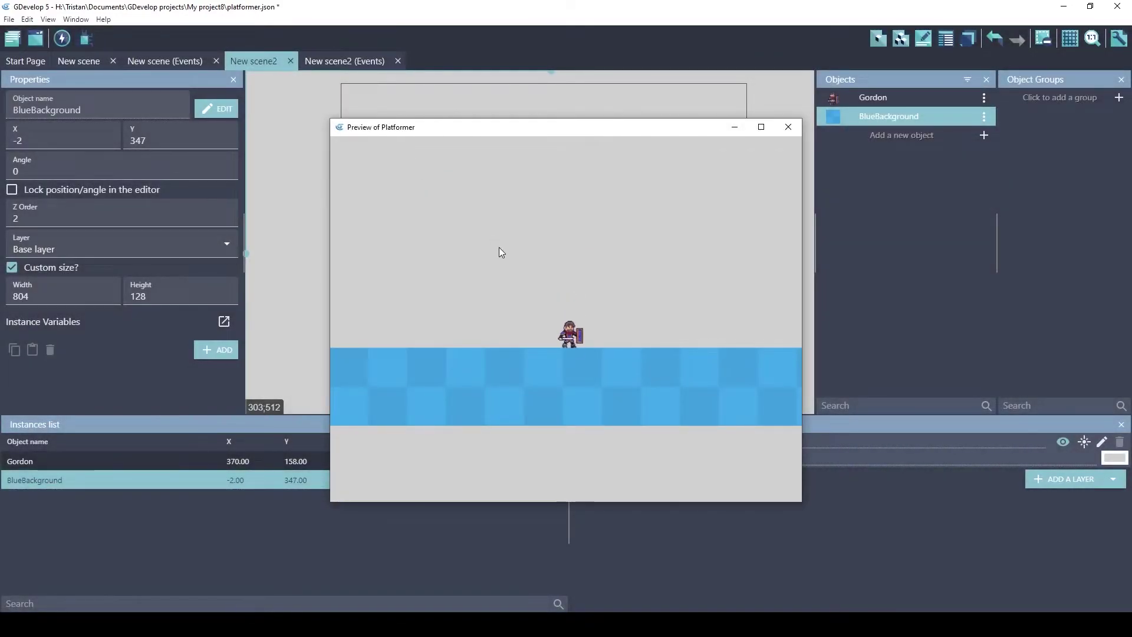
key("Left")
key("Right")
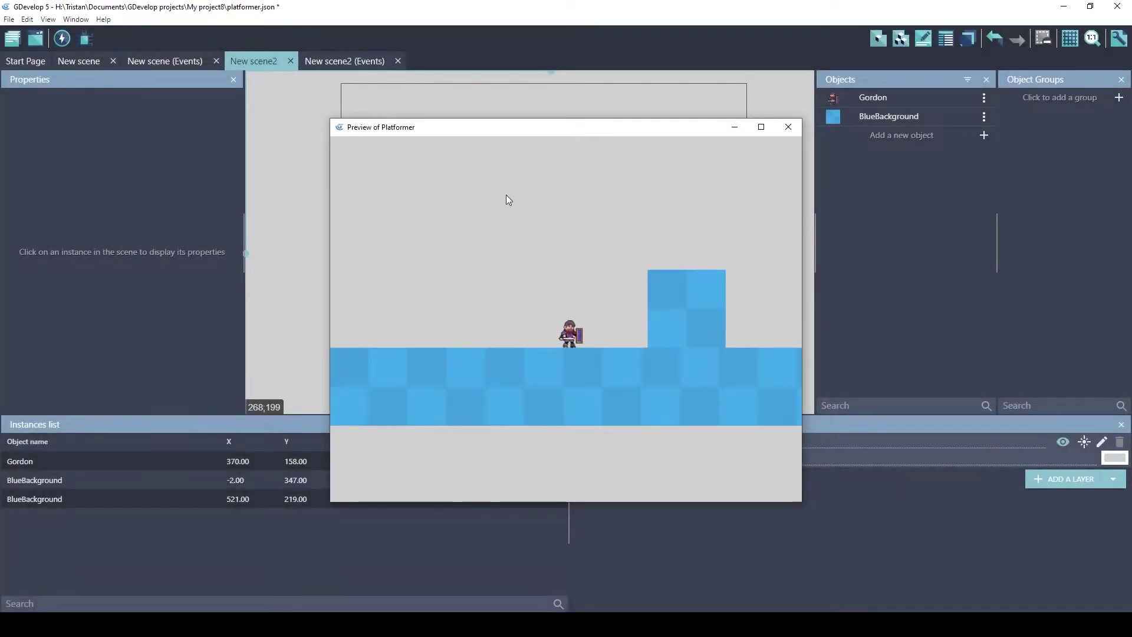
key("Right")
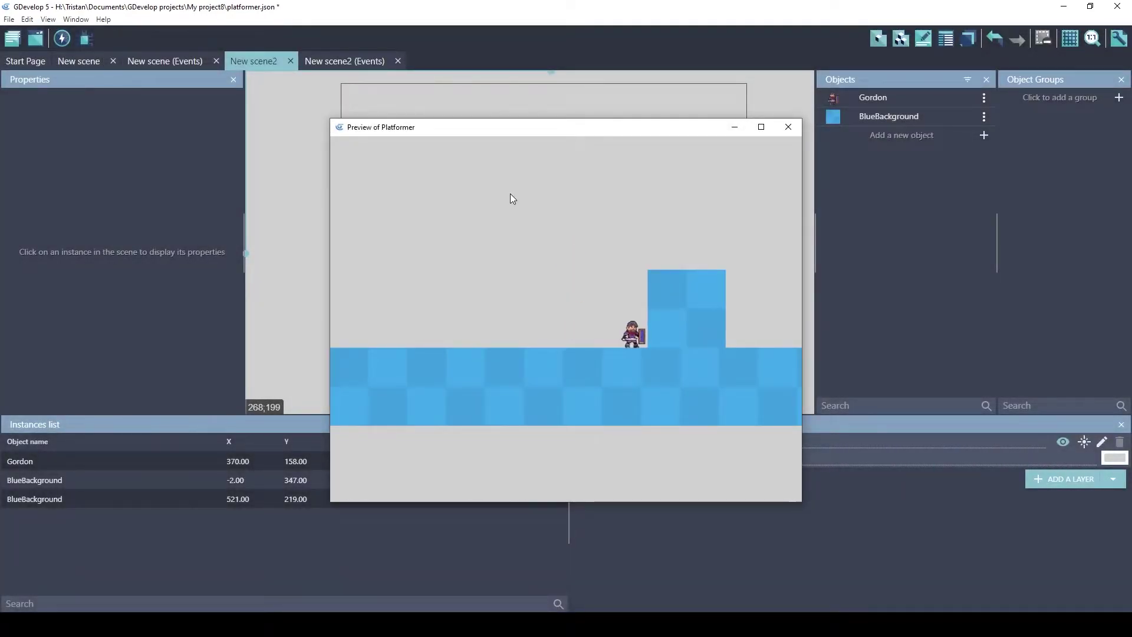
key("space")
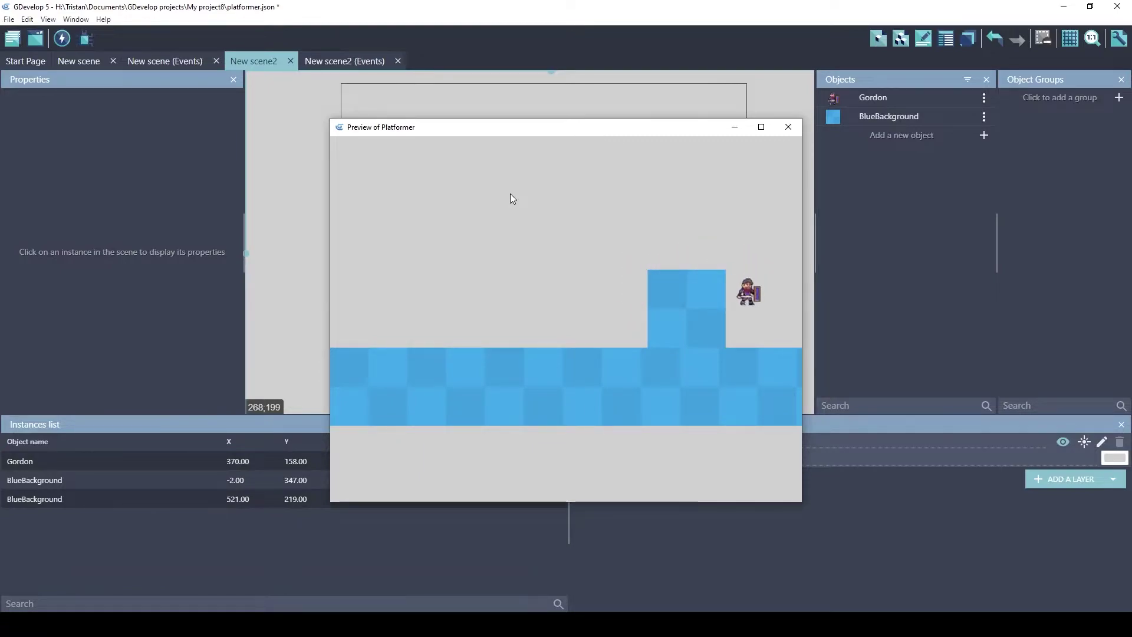
key("Right")
key("Left")
key("space")
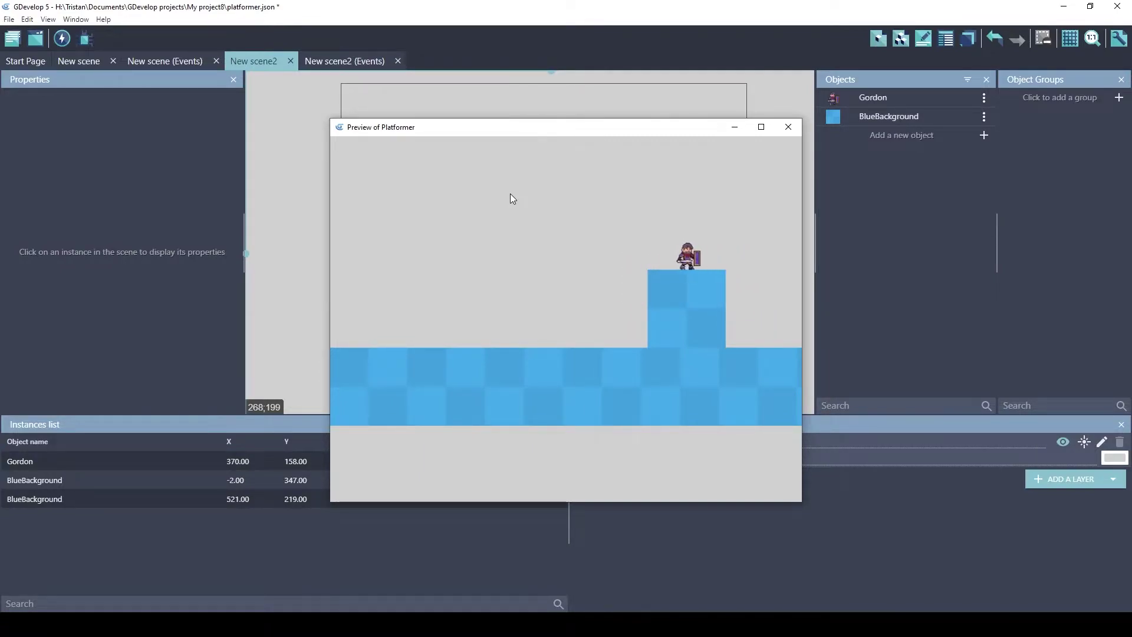
key("Left")
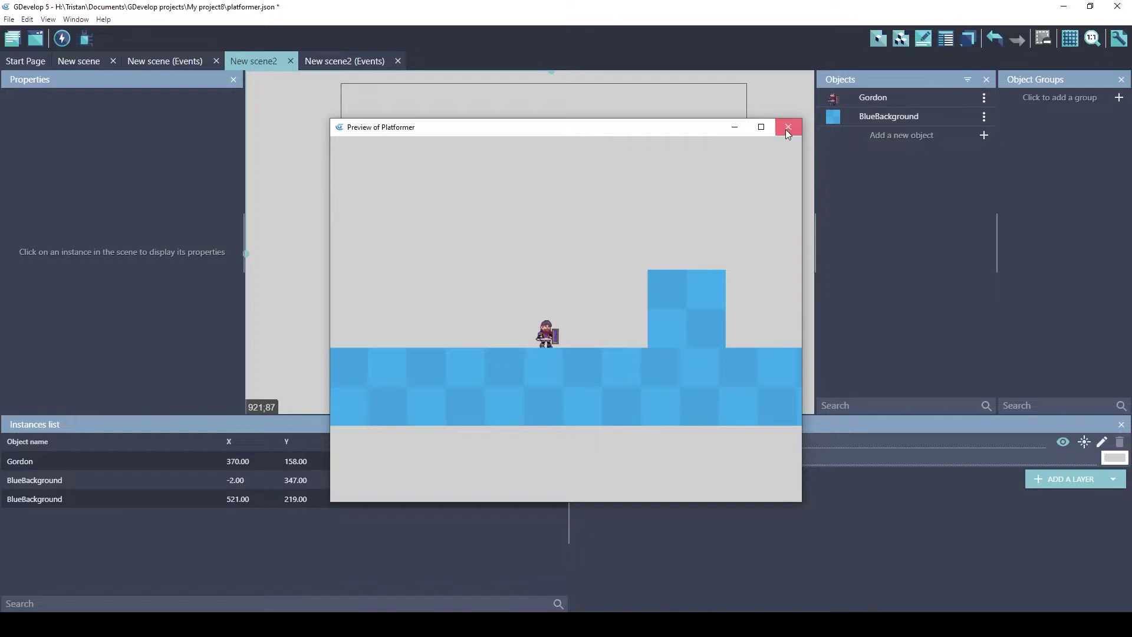
Add a third BlueBackground block at 128, 211, resized to a 128×62 floating ledge.
left_click(787, 127)
left_click_drag(887, 116, 383, 152)
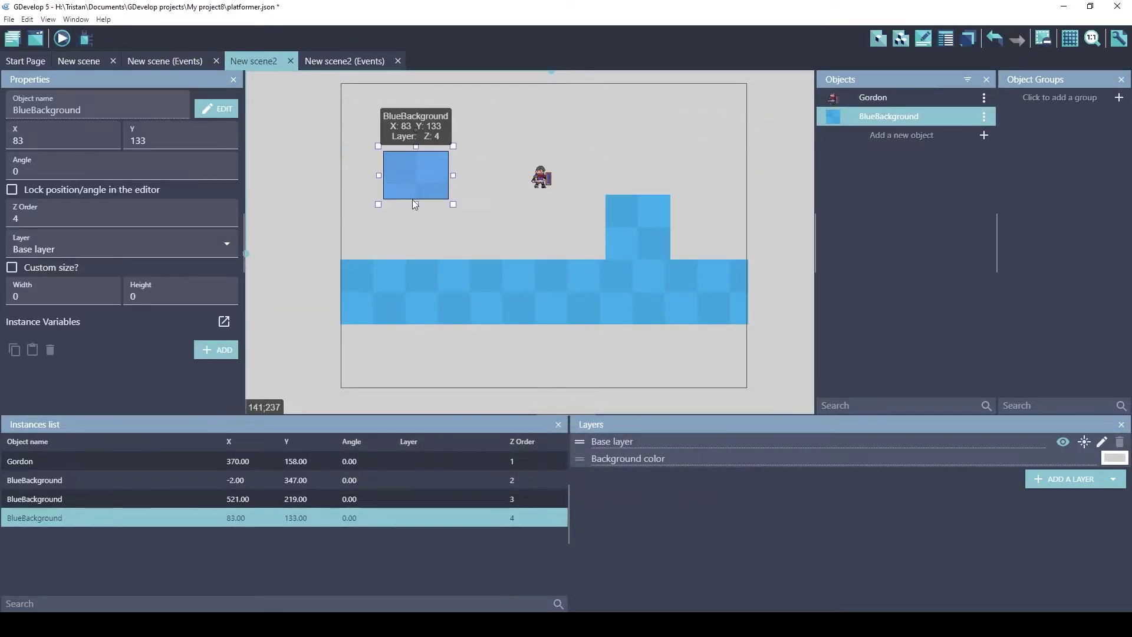
left_click_drag(415, 204, 440, 218)
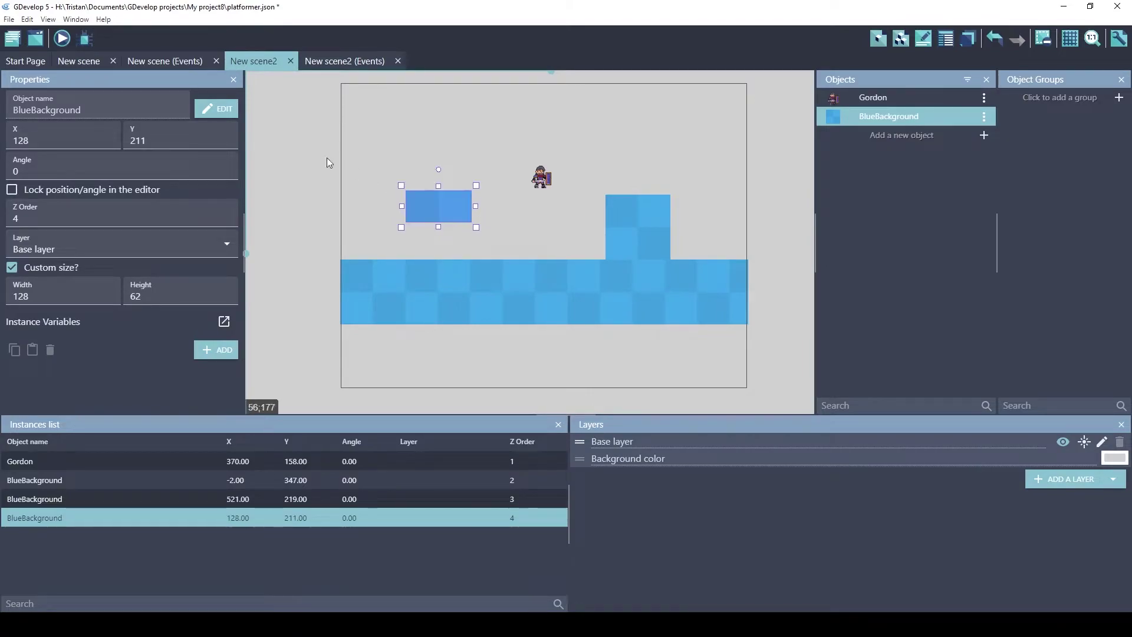
left_click(465, 143)
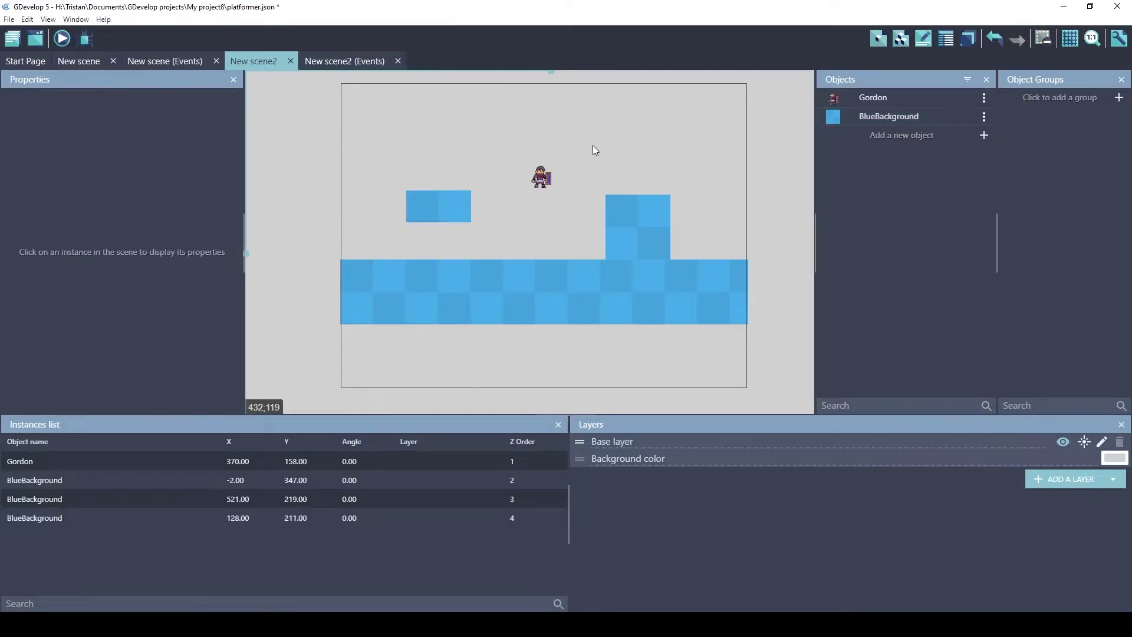
Add the Brown panel asset from the asset store to the game.
left_click(904, 138)
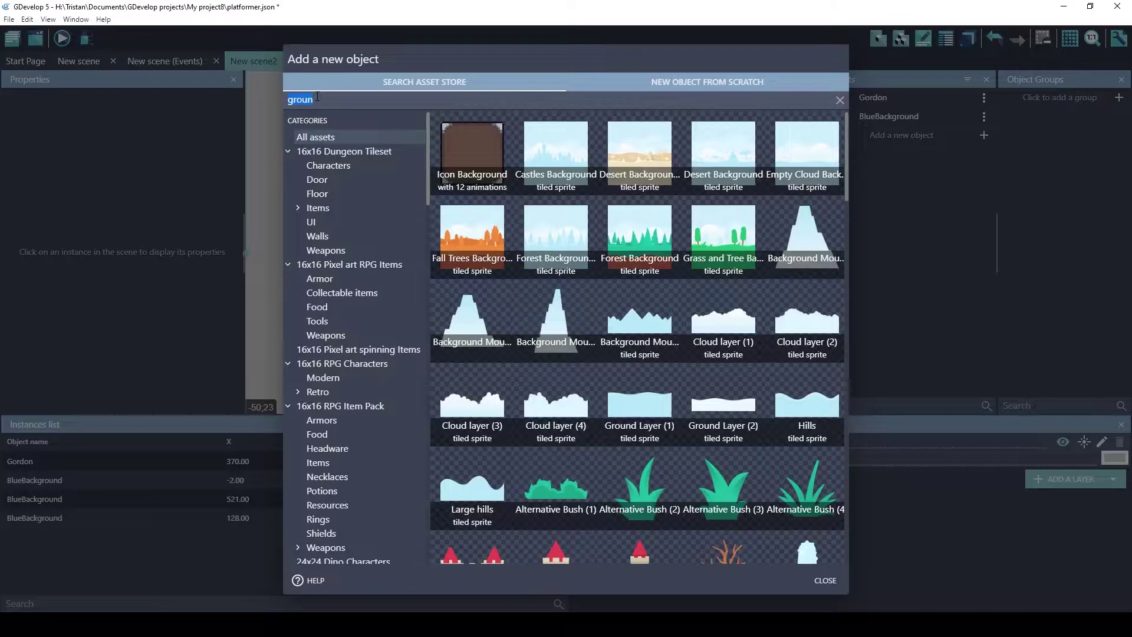
key("BackSpace")
scroll(649, 319, "up", 3)
left_click(737, 296)
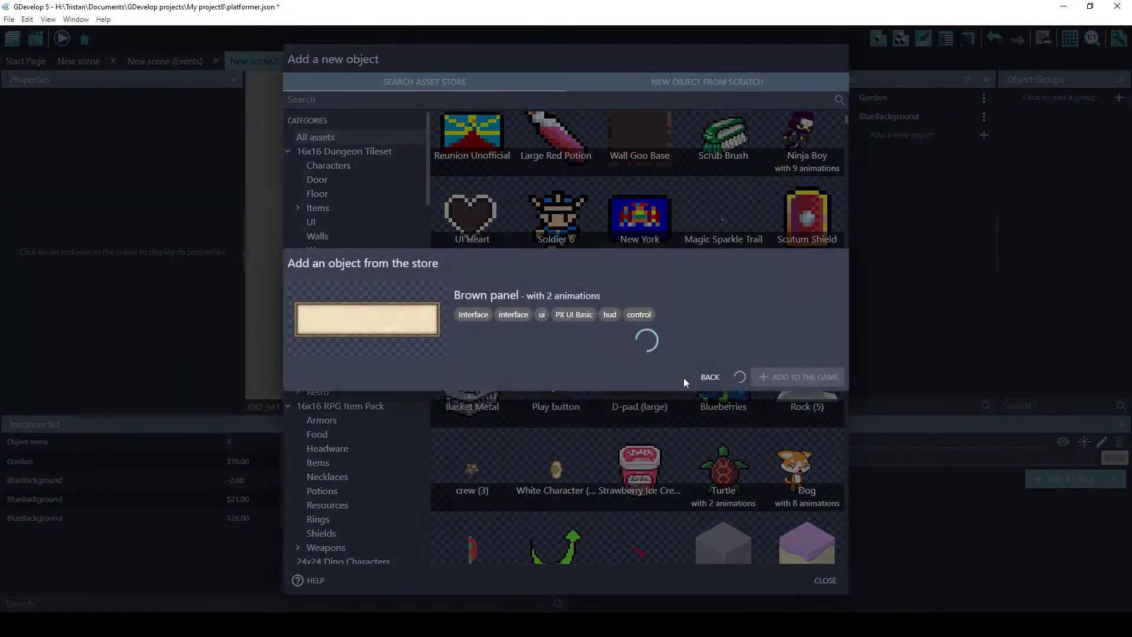
left_click(798, 392)
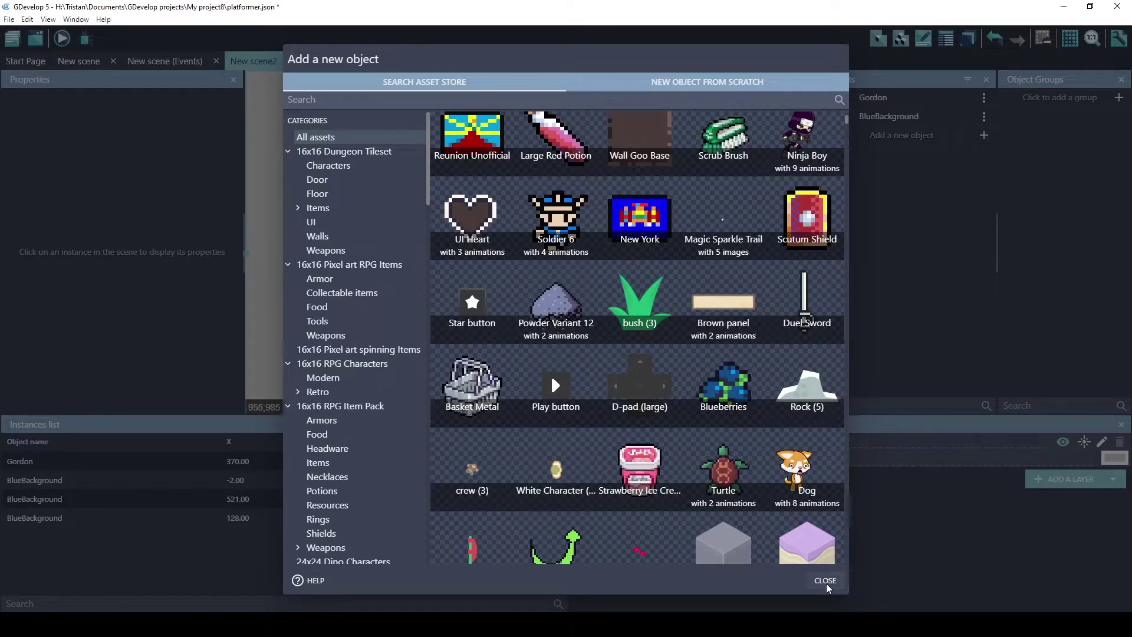
Place a BrownPanel at 256, 210 and resize it to 228×38 beside the ledge.
left_click(828, 588)
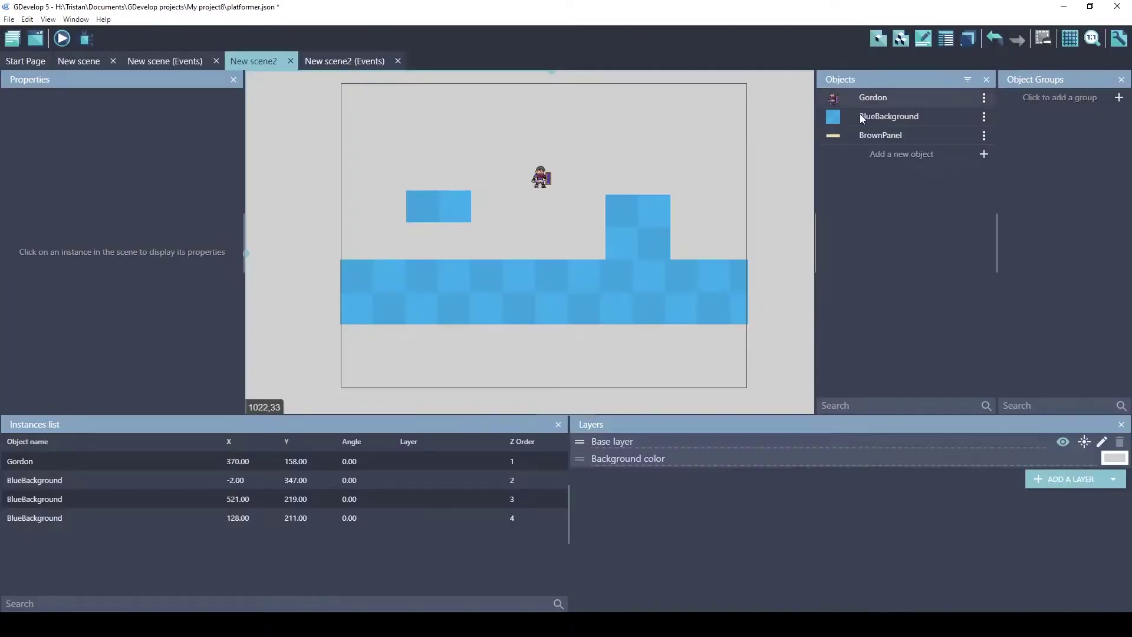
left_click_drag(879, 135, 446, 160)
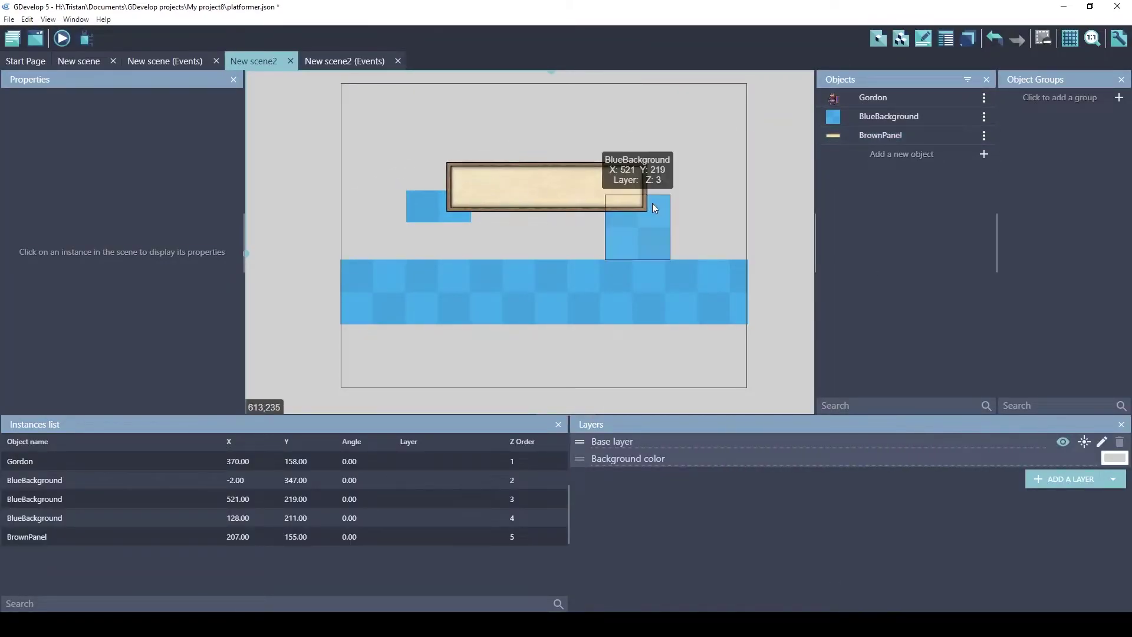
left_click(540, 176)
left_click_drag(652, 217, 488, 196)
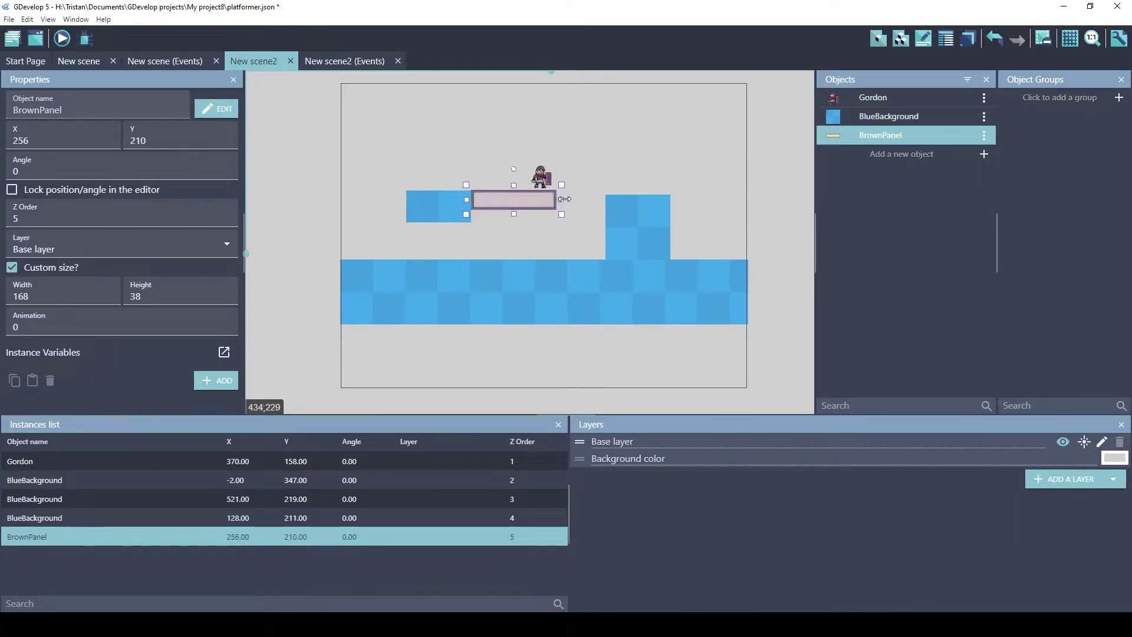
left_click_drag(561, 199, 588, 196)
left_click(583, 195)
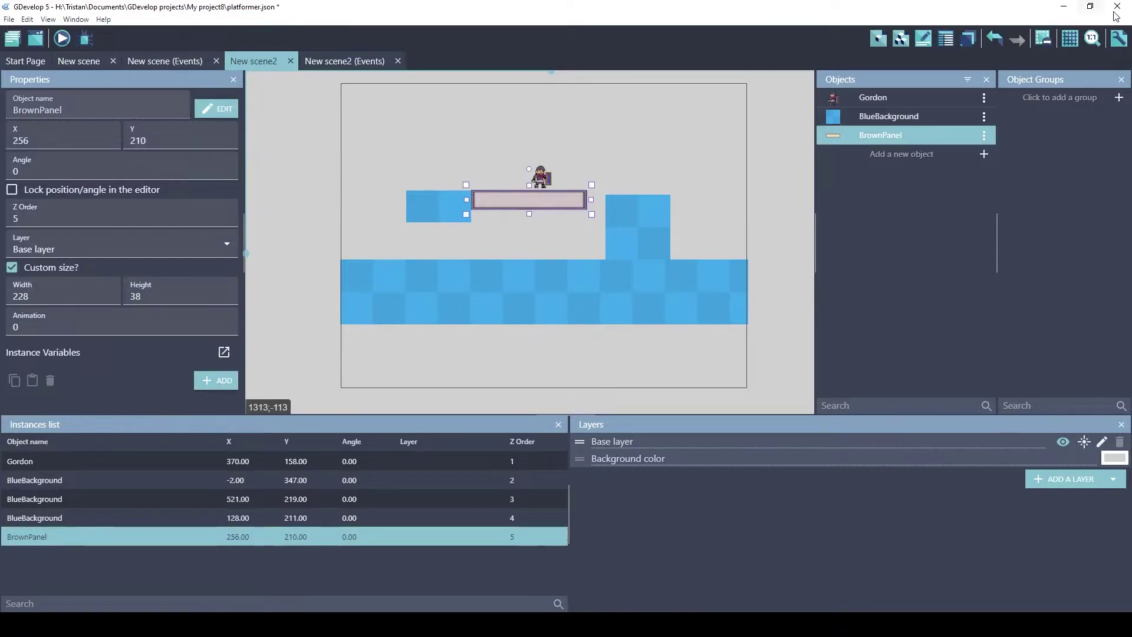
Turn on the scene grid and thin the BrownPanel bridge to 256×32.
left_click(1065, 42)
left_click(1086, 74)
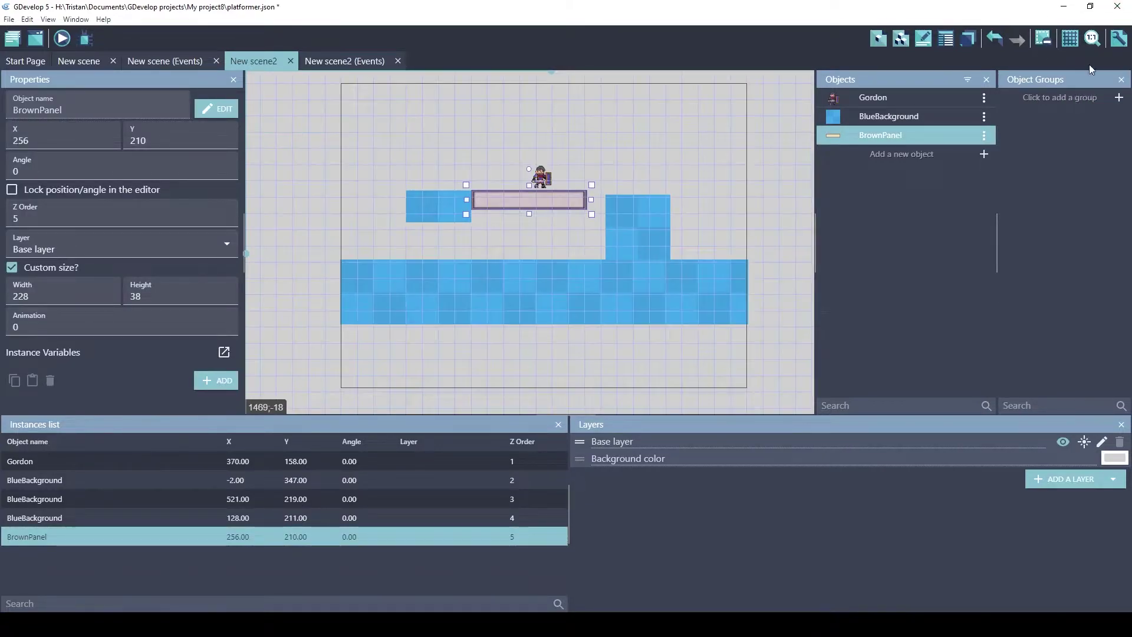
left_click(1095, 39)
left_click(605, 182)
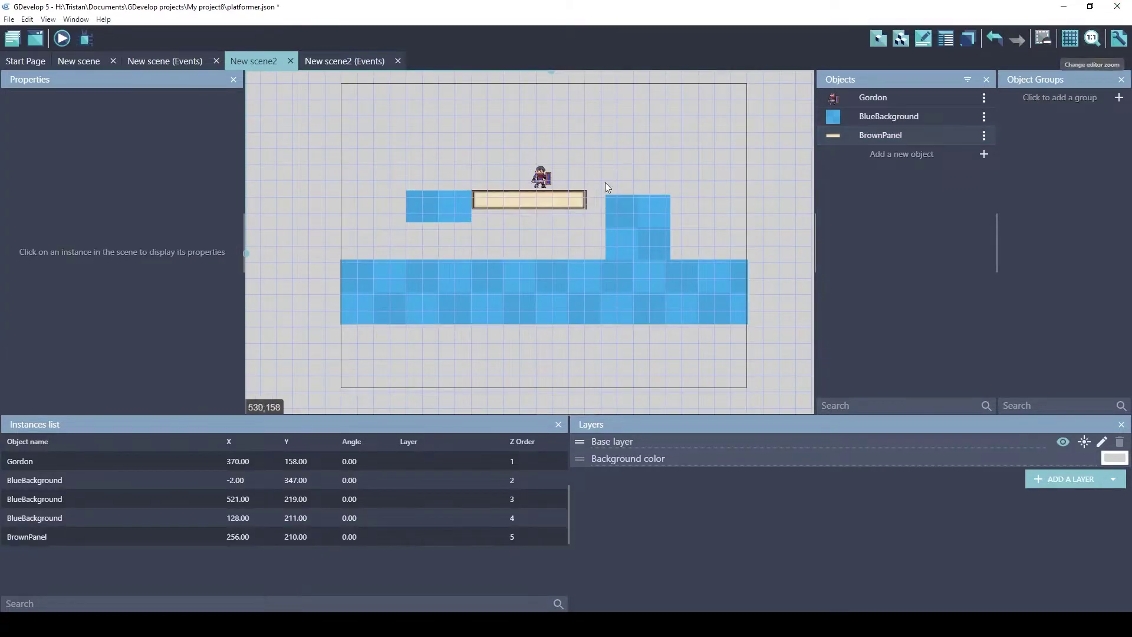
left_click(571, 201)
left_click(642, 216)
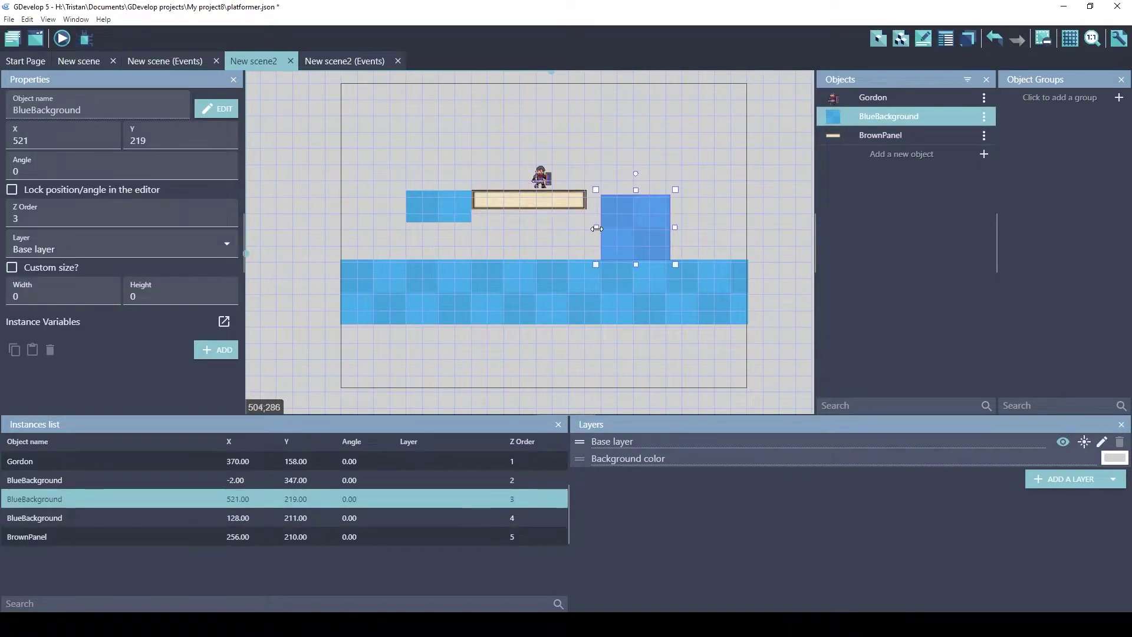
left_click(572, 199)
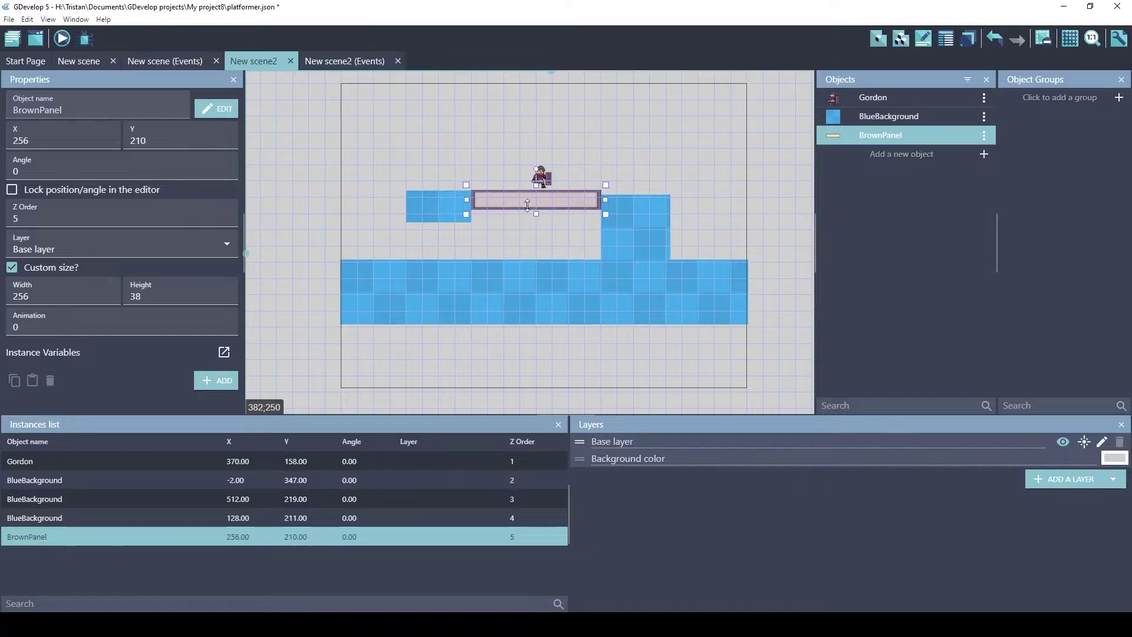
left_click_drag(535, 185, 536, 215)
left_click(449, 161)
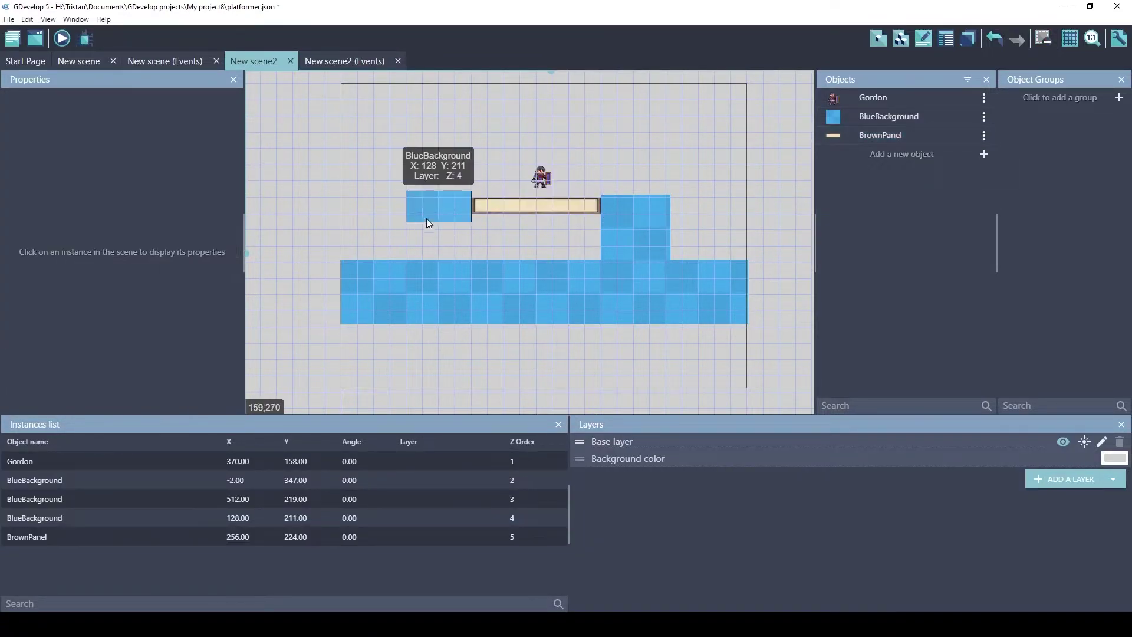
Align the ledge to Y 226, the tall block to Y 224, the ground to Y 352, then preview.
left_click_drag(428, 223, 435, 230)
left_click_drag(617, 219, 631, 222)
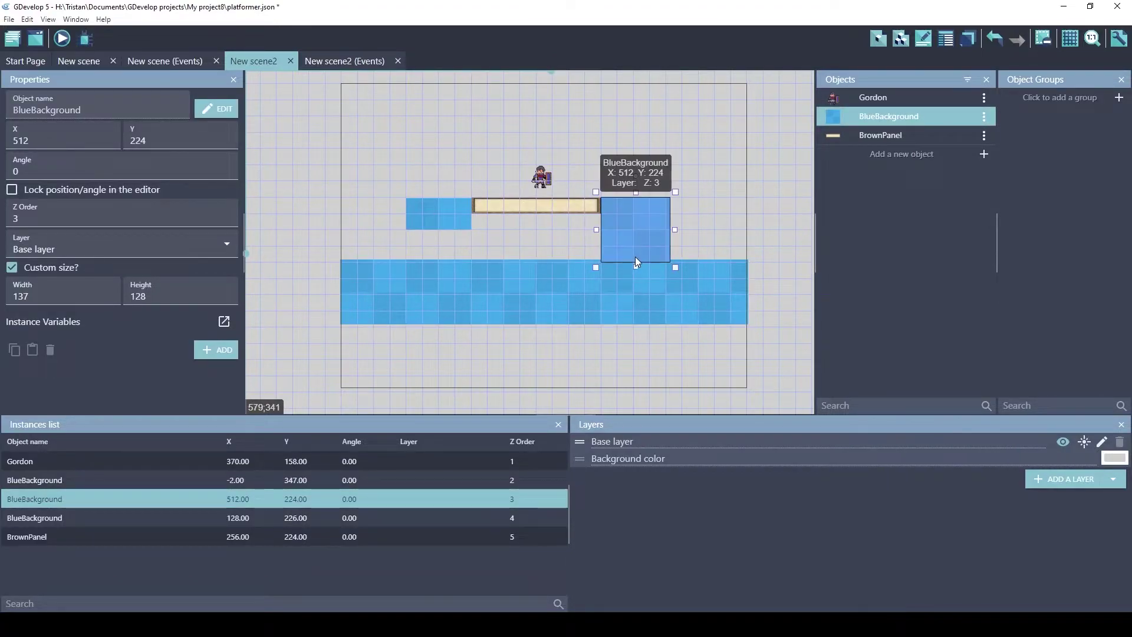
left_click(550, 265)
left_click_drag(552, 277, 555, 279)
left_click(654, 154)
left_click(62, 38)
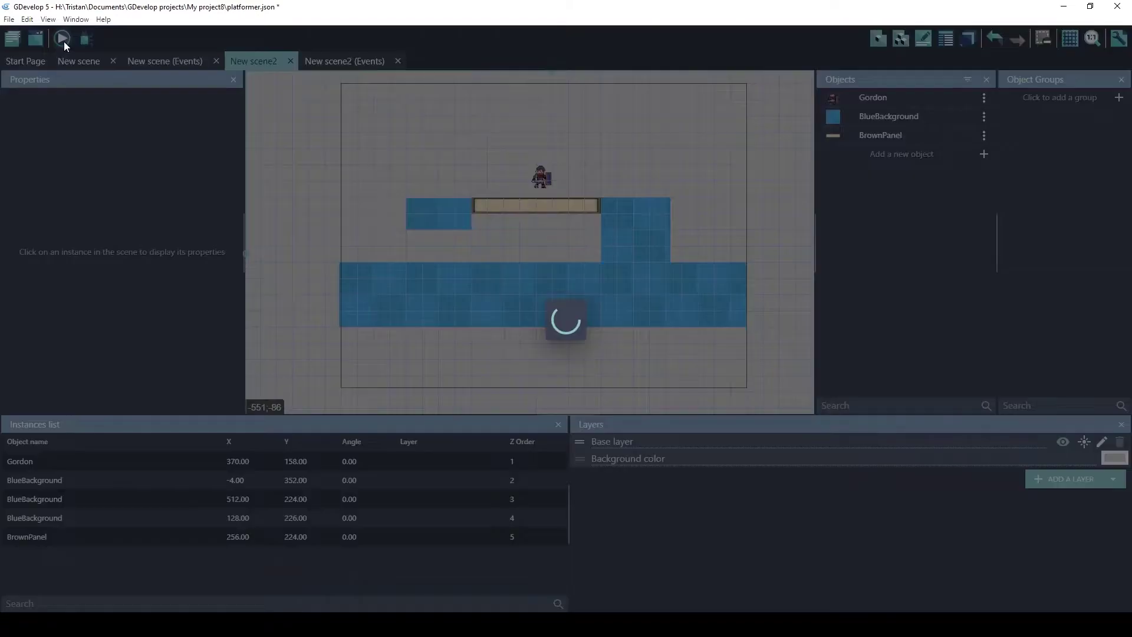
Add a Platform behavior to BrownPanel with type set to Jumpthru platform.
double_click(525, 202)
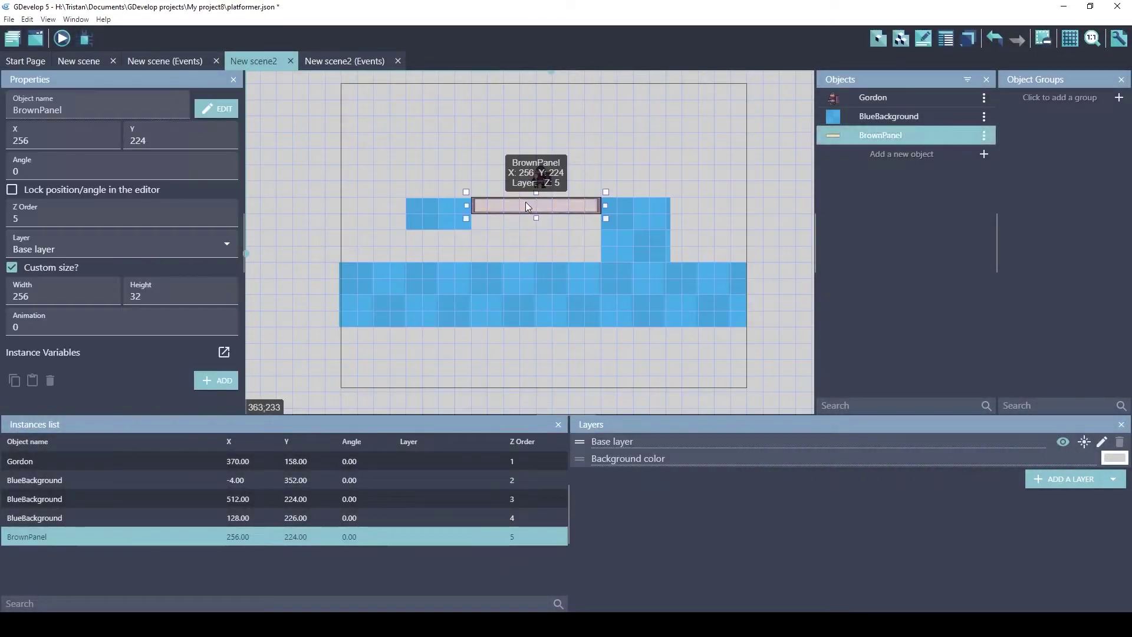
left_click(551, 55)
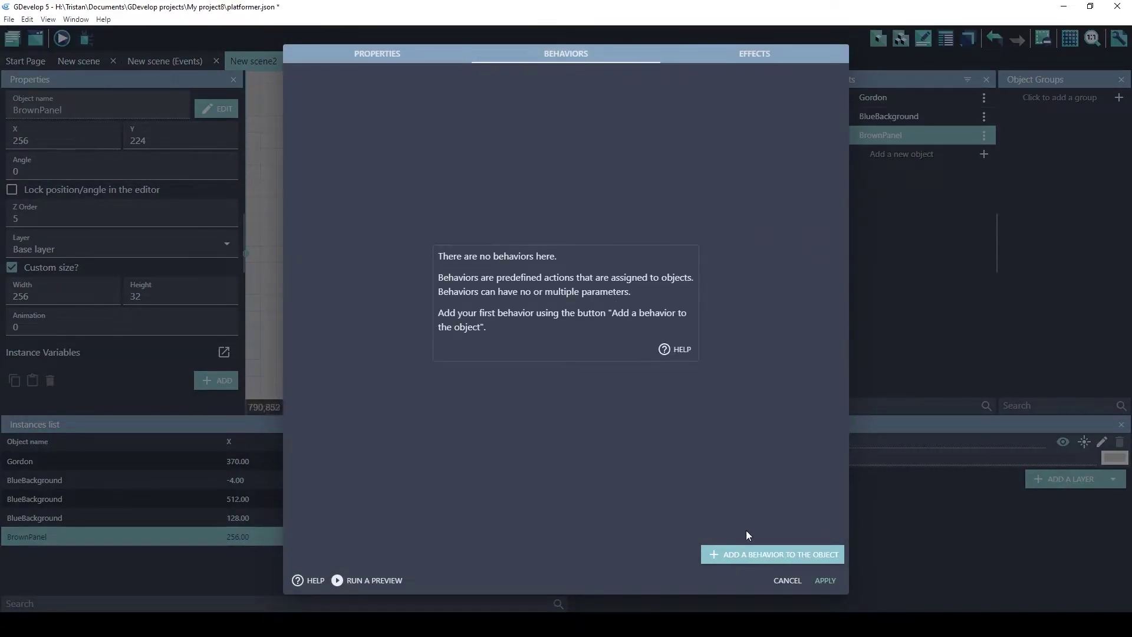
left_click(750, 554)
left_click(338, 129)
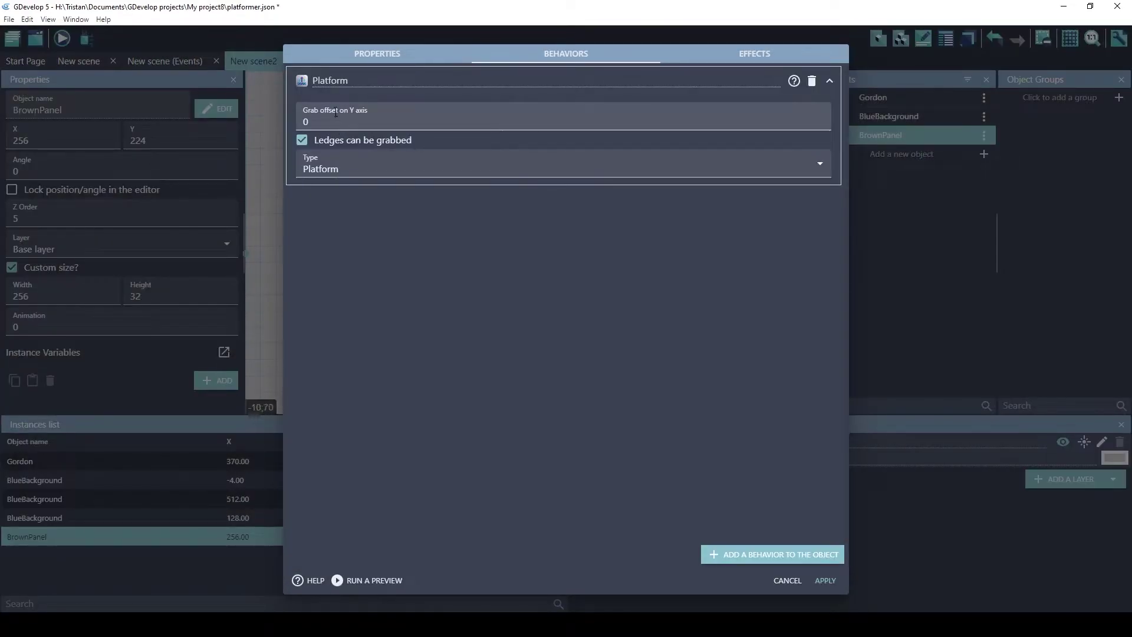
left_click(304, 171)
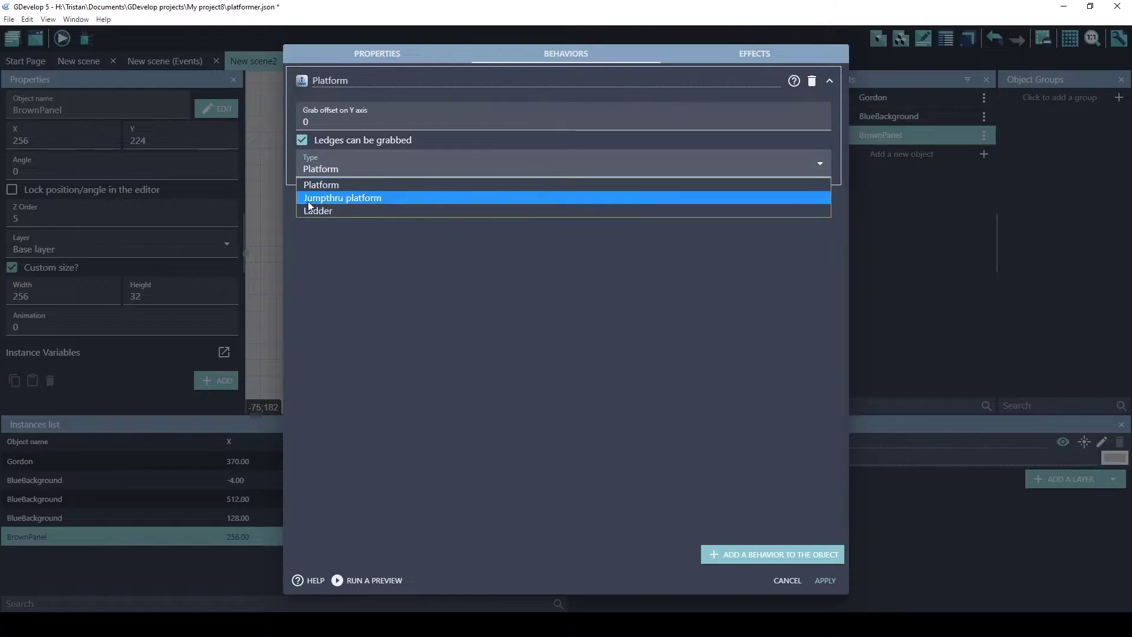
left_click(308, 203)
left_click(824, 581)
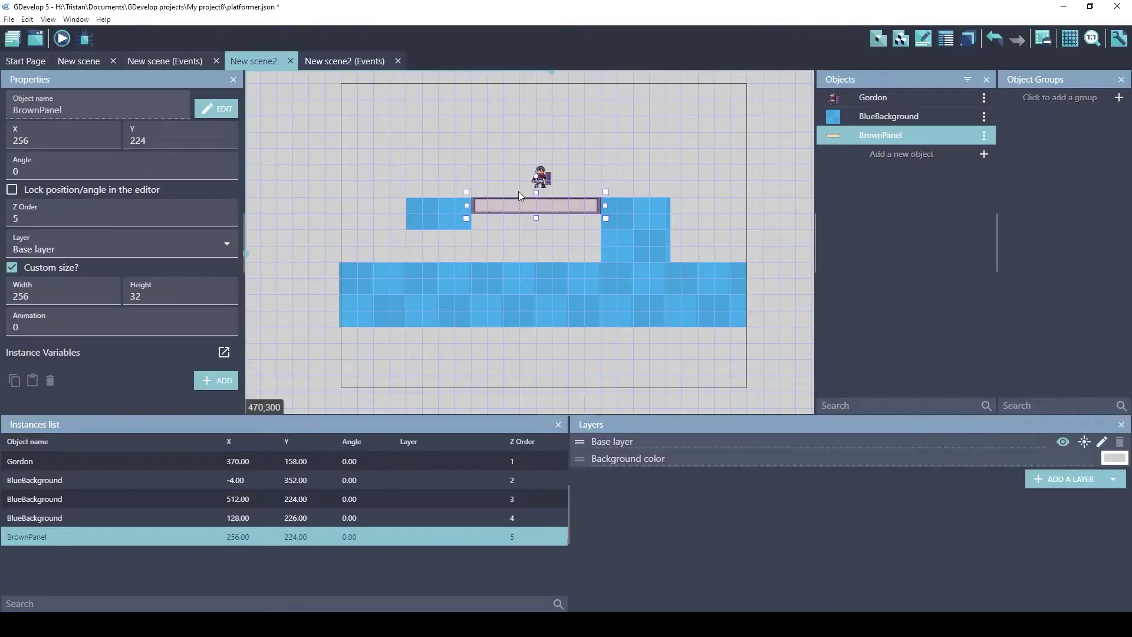
left_click(61, 45)
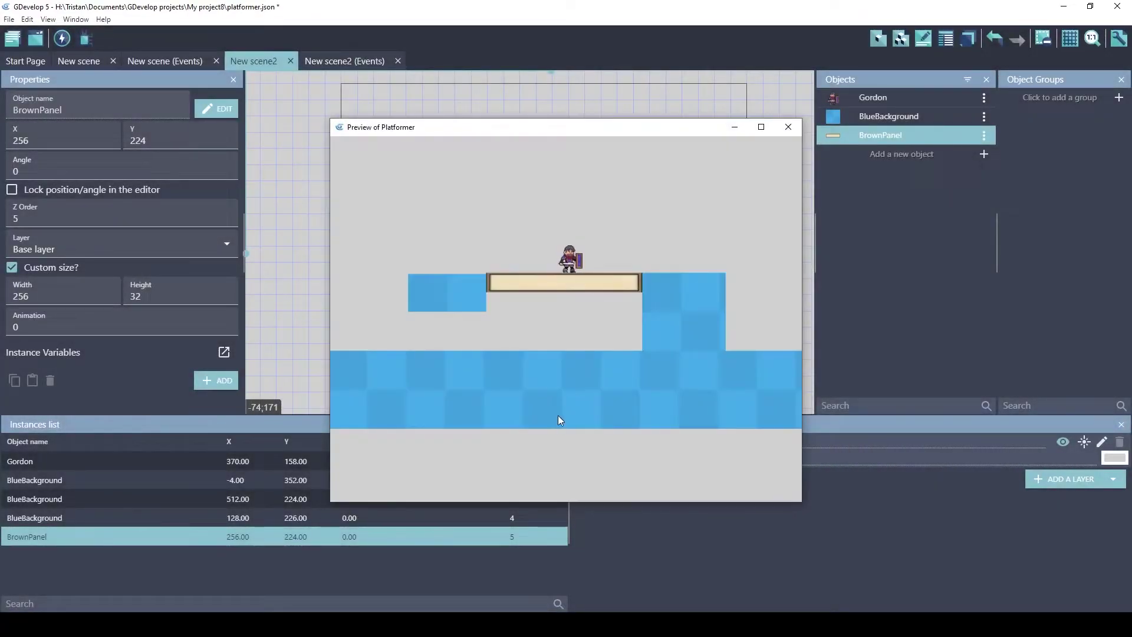
key("Left")
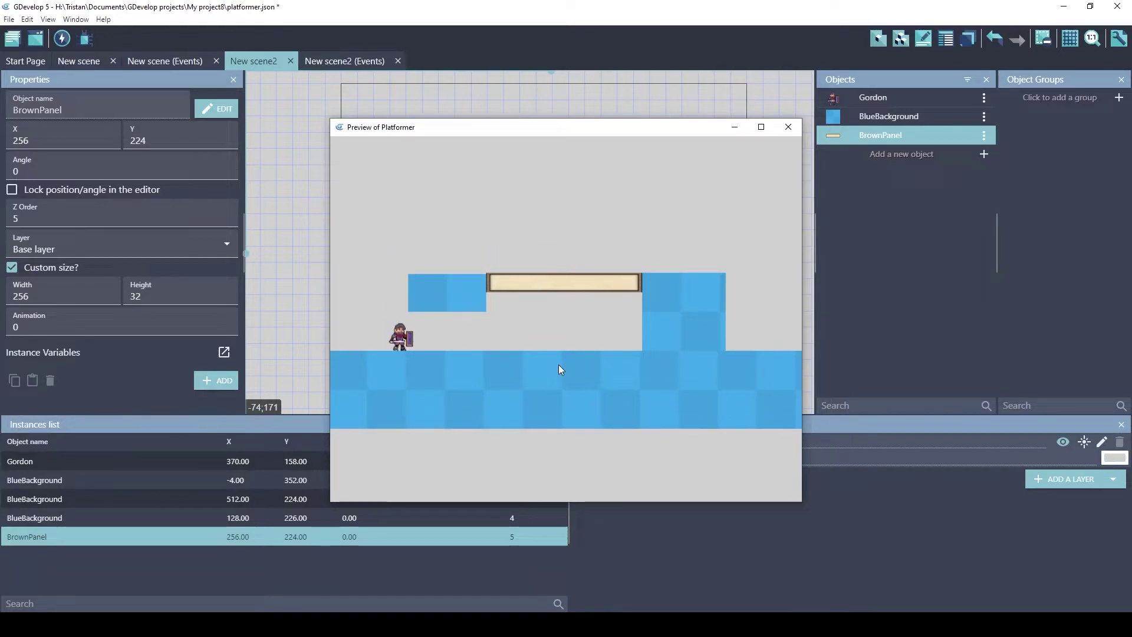
key("Right")
key("Right")
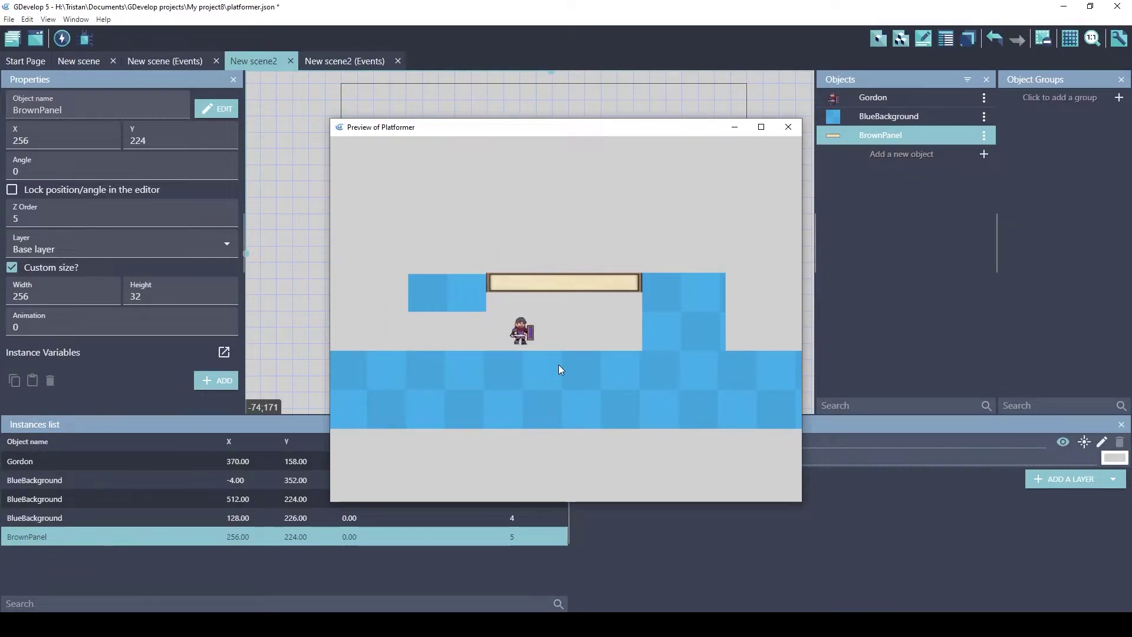
key("space")
key("space")
key("Left")
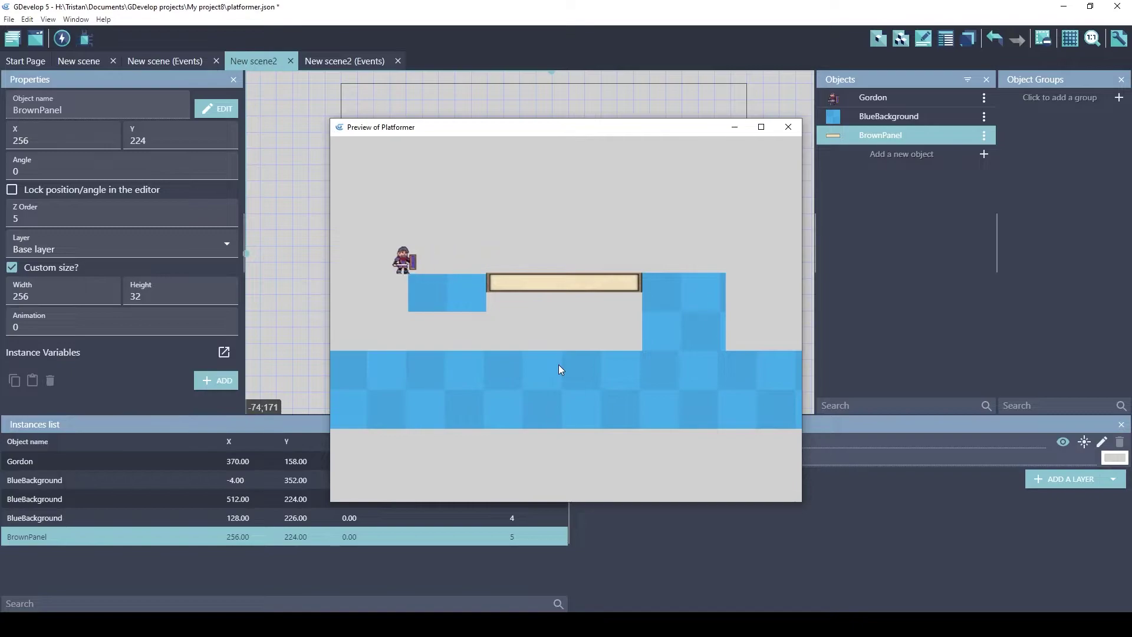
key("Right")
key("space")
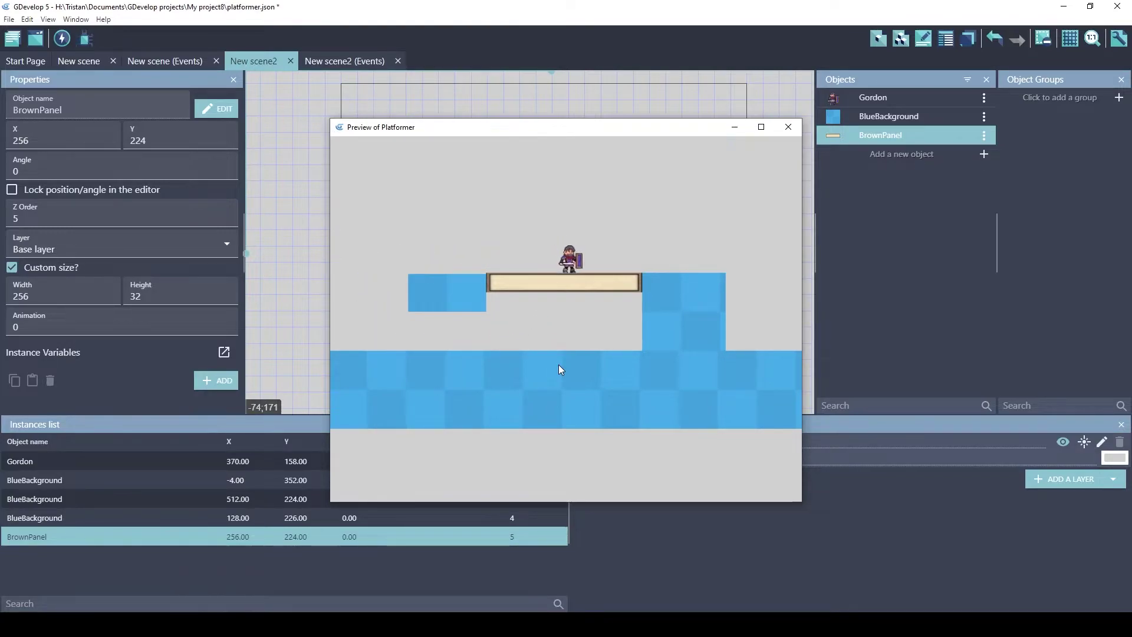
Close the preview, search the store for 'ladd', and add the Industrial narrow ladder asset.
left_click(788, 127)
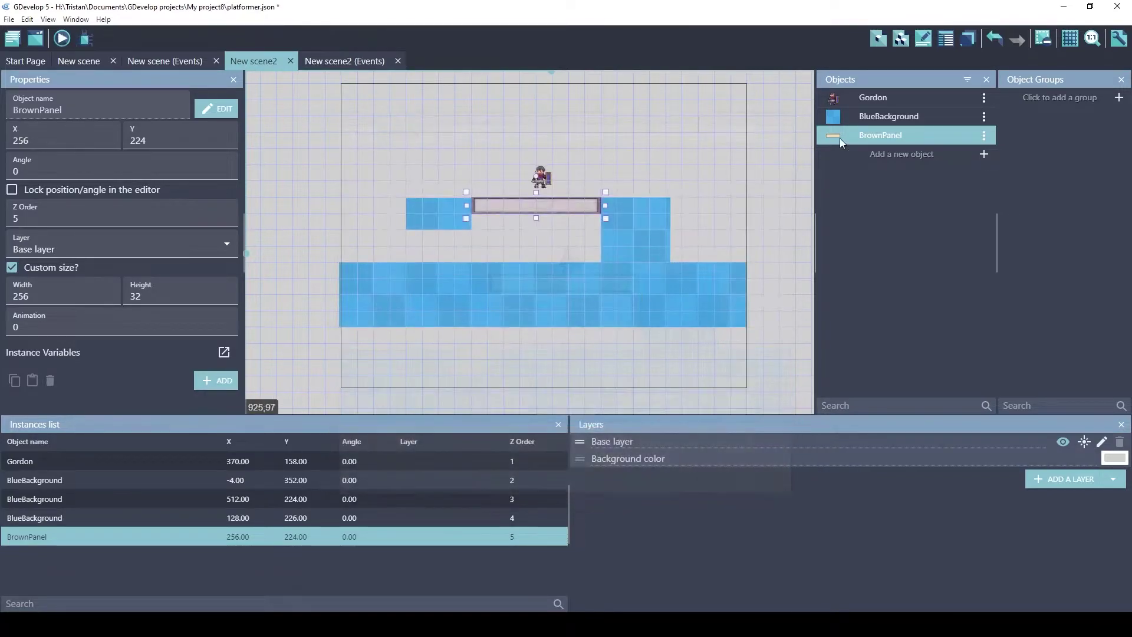
left_click(906, 154)
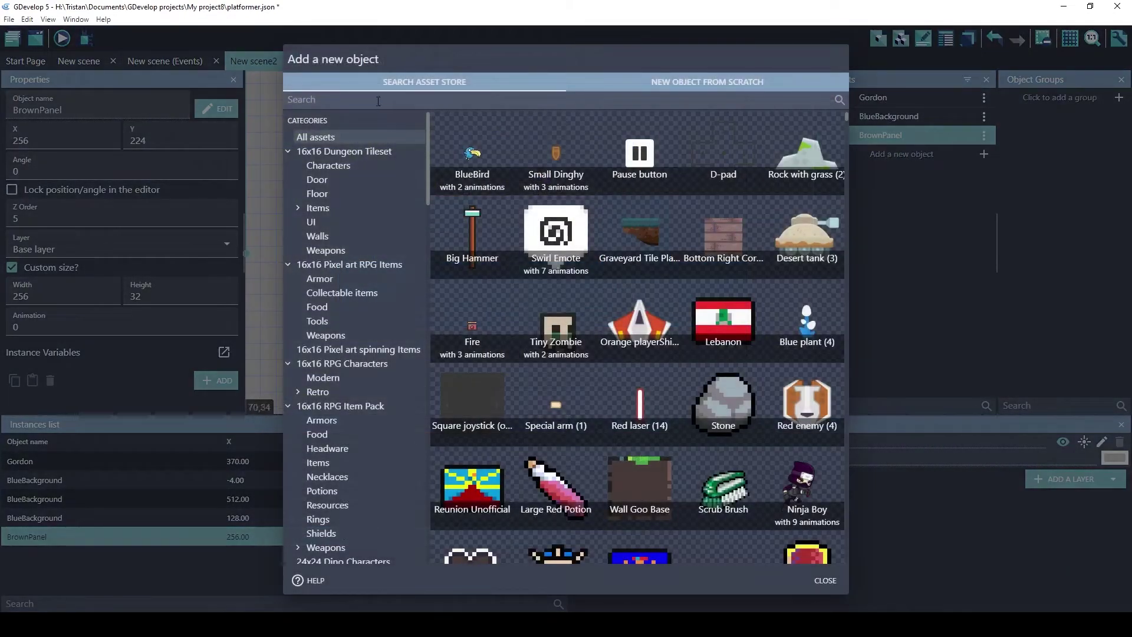
type("ladder")
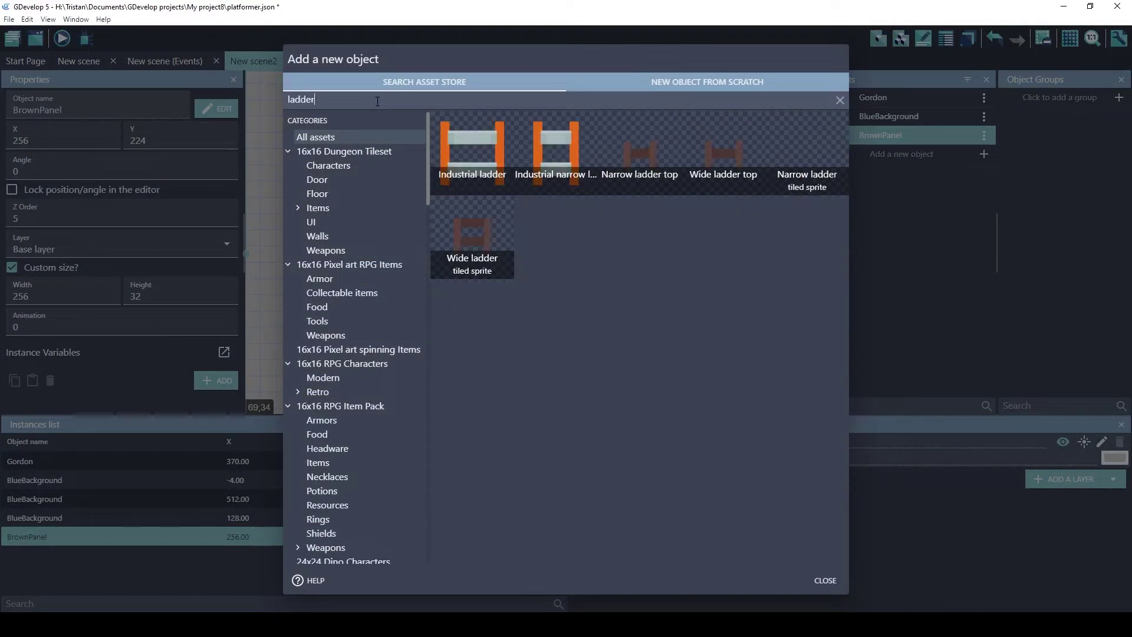
left_click(538, 160)
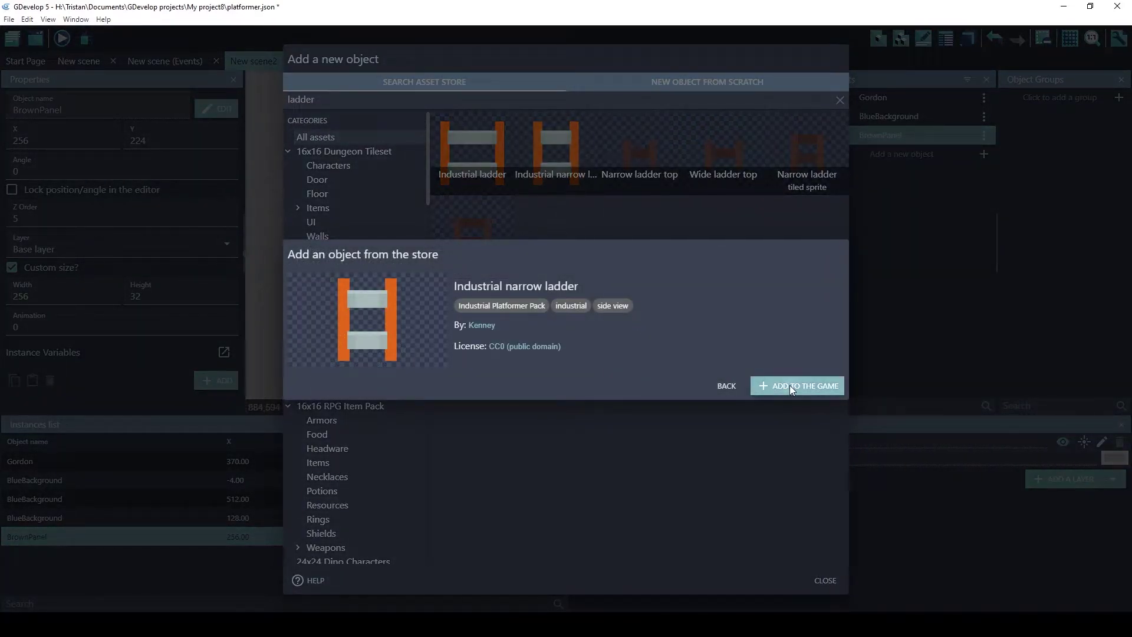
left_click(791, 385)
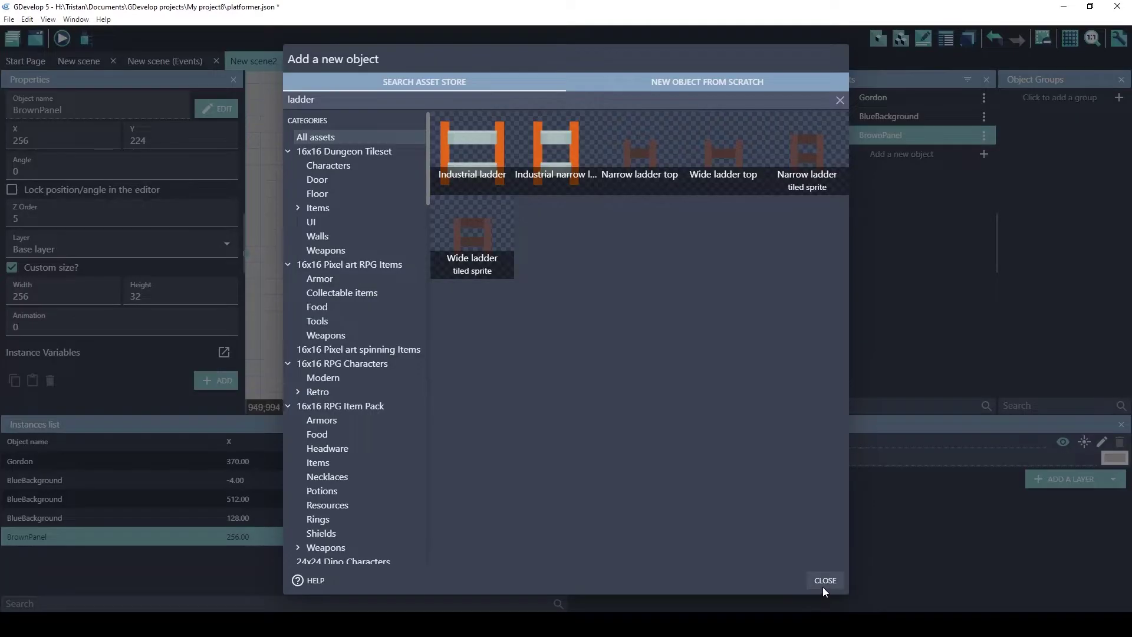
left_click(823, 582)
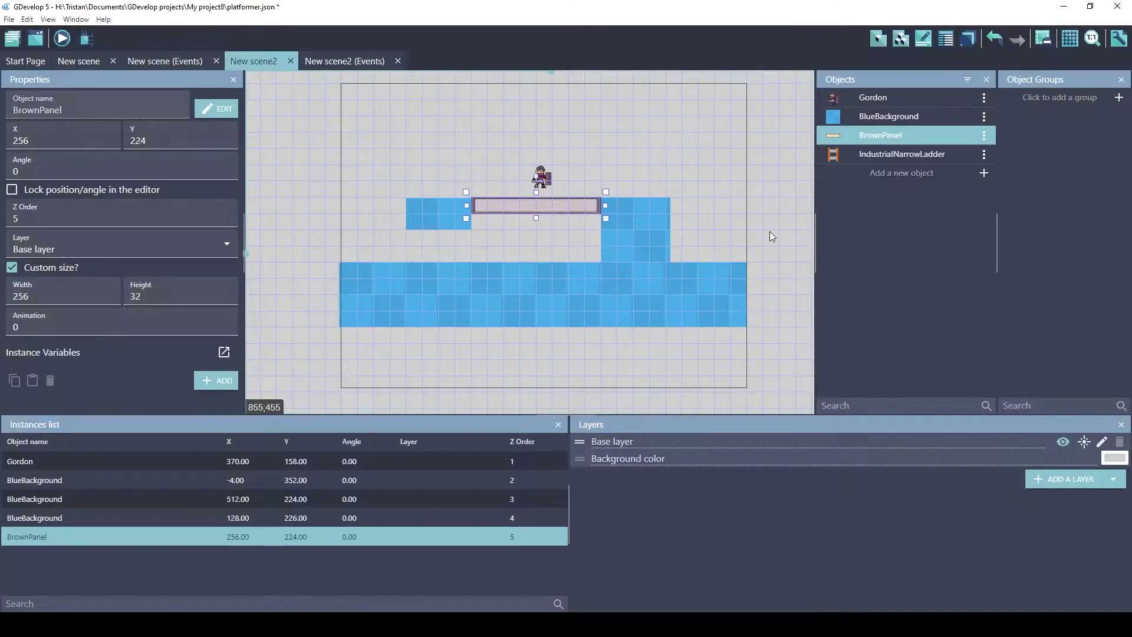
Stack three IndustrialNarrowLadder pieces at X 64 on the left of the level.
left_click_drag(885, 154, 392, 140)
left_click(382, 151)
left_click(630, 161)
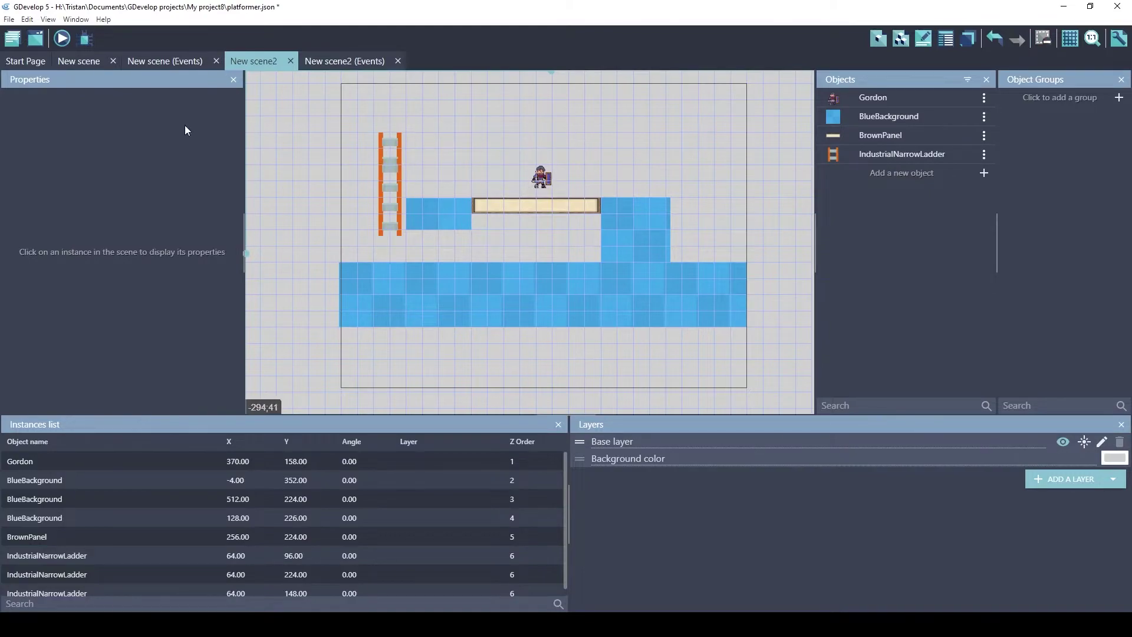
Add a Platform behavior of type Ladder to IndustrialNarrowLadder.
double_click(390, 230)
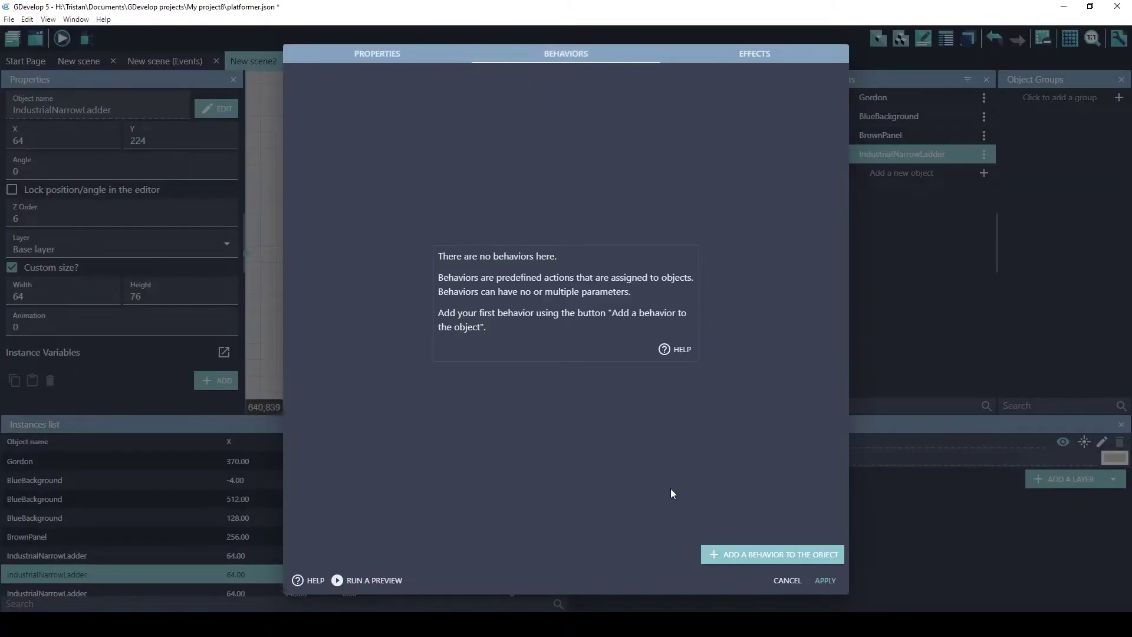
left_click(745, 553)
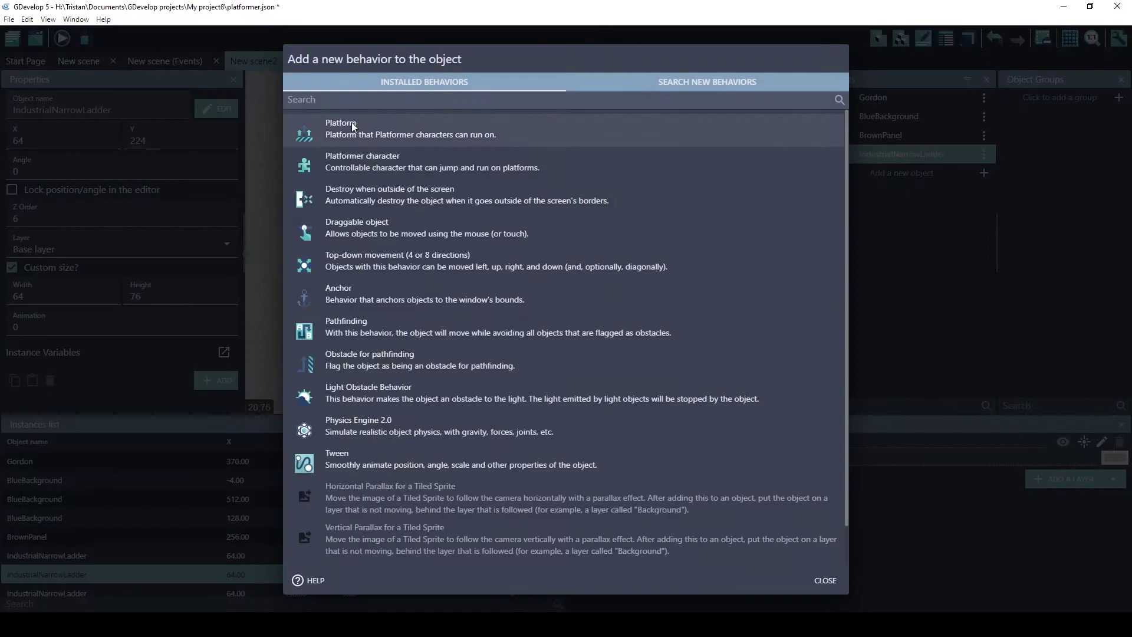
left_click(351, 122)
left_click(387, 168)
left_click(381, 209)
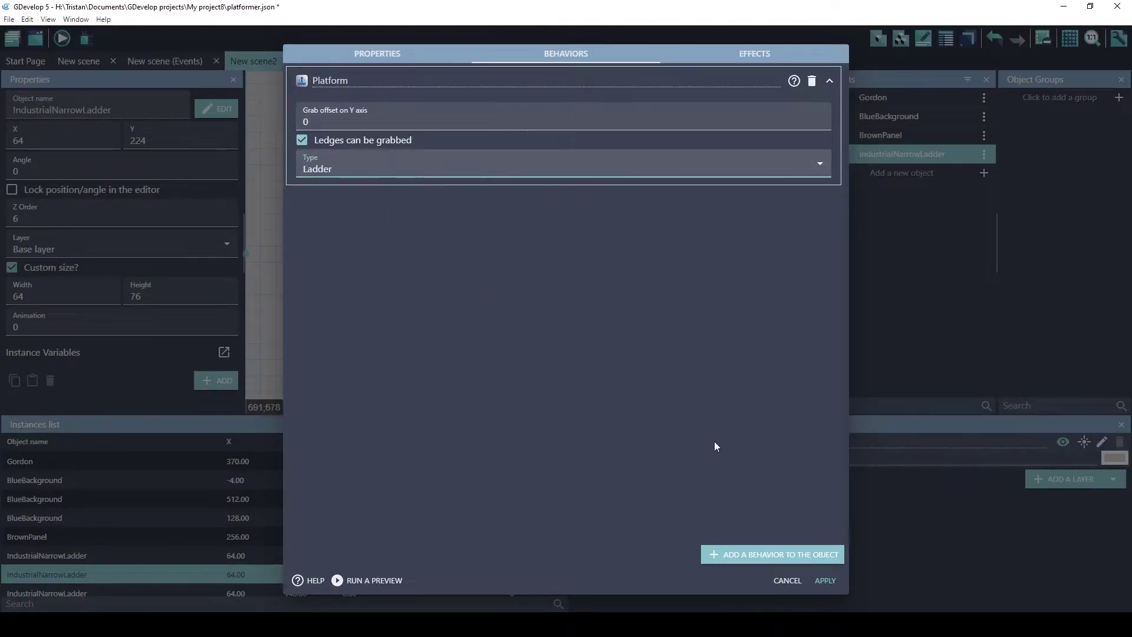
left_click(822, 580)
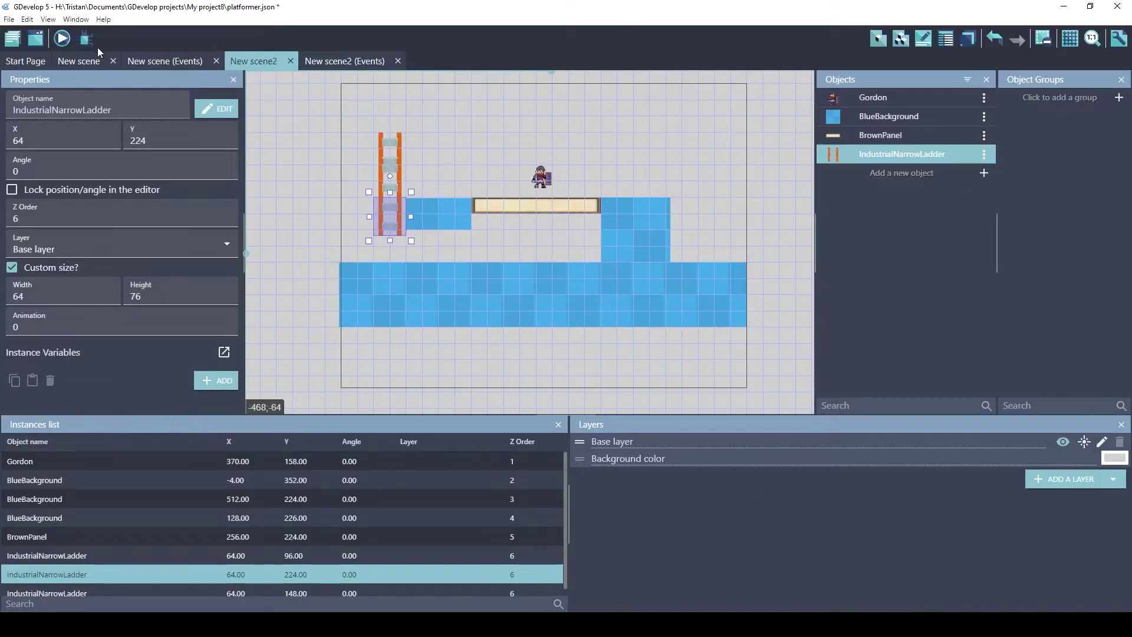
Preview the level and walk and jump Gordon across the floor and blue block to the ladder.
left_click(66, 42)
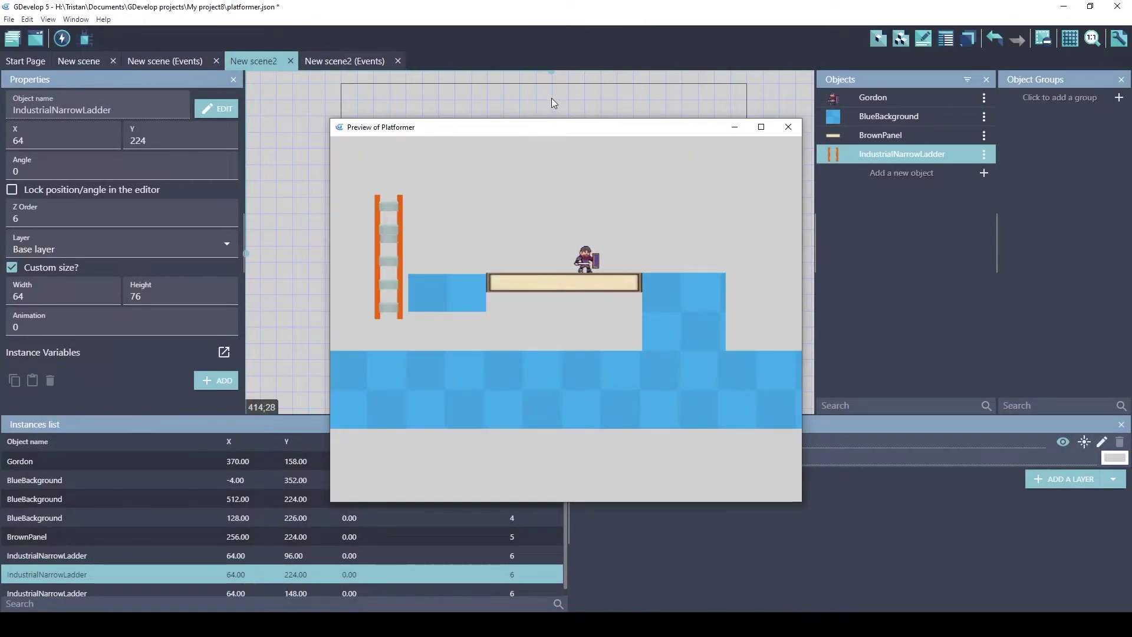
key("Right")
key("shift")
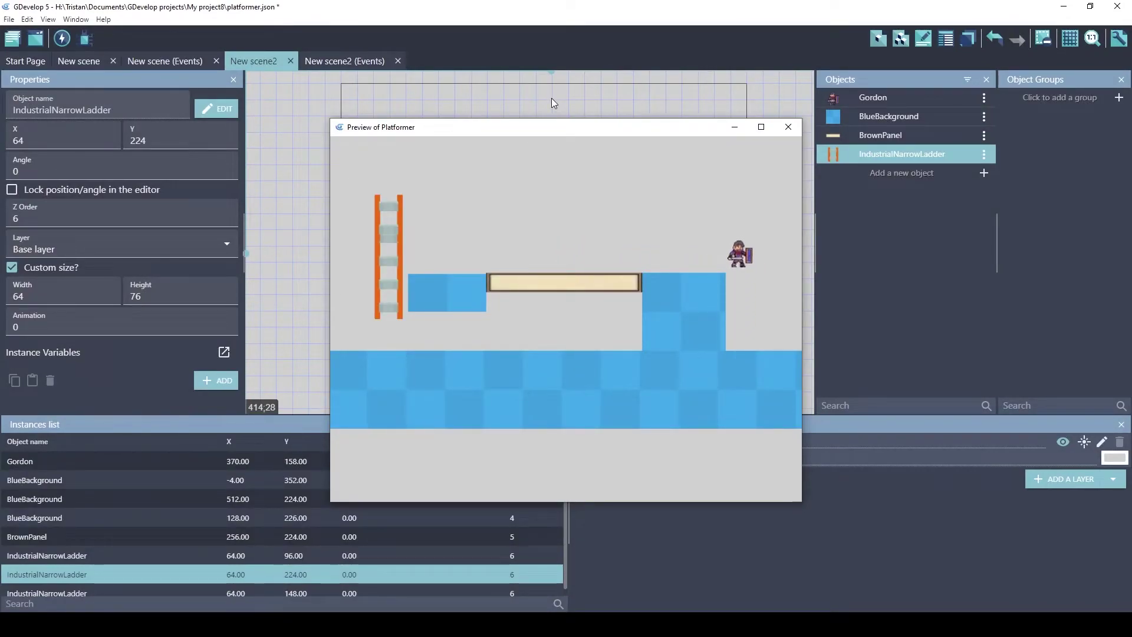
key("Left")
key("shift")
key("shift")
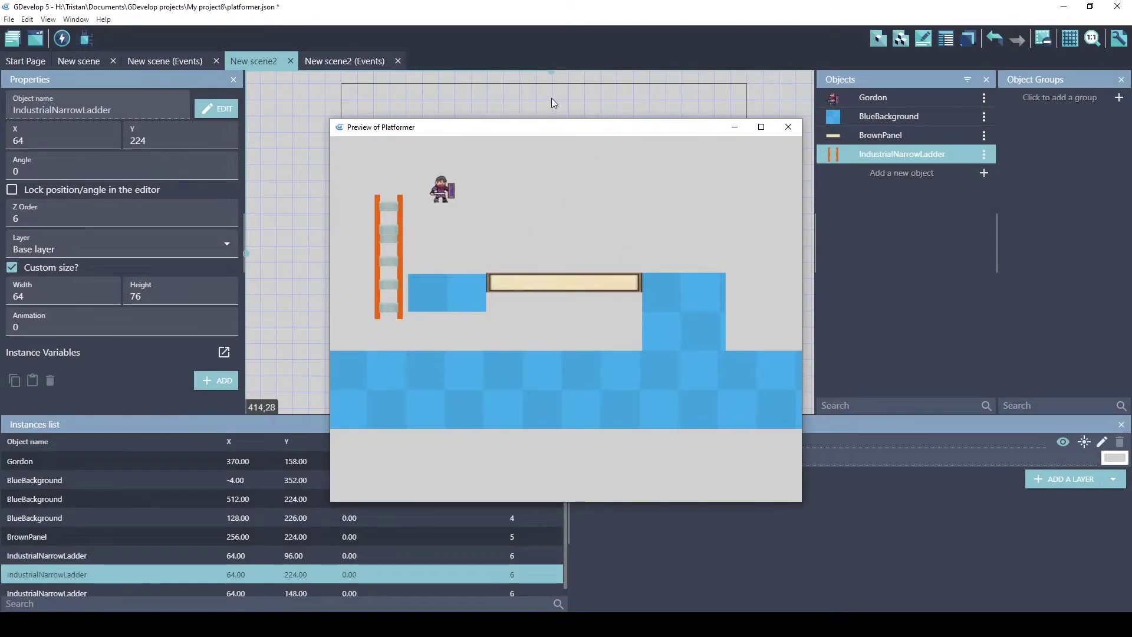
key("Left")
key("Right")
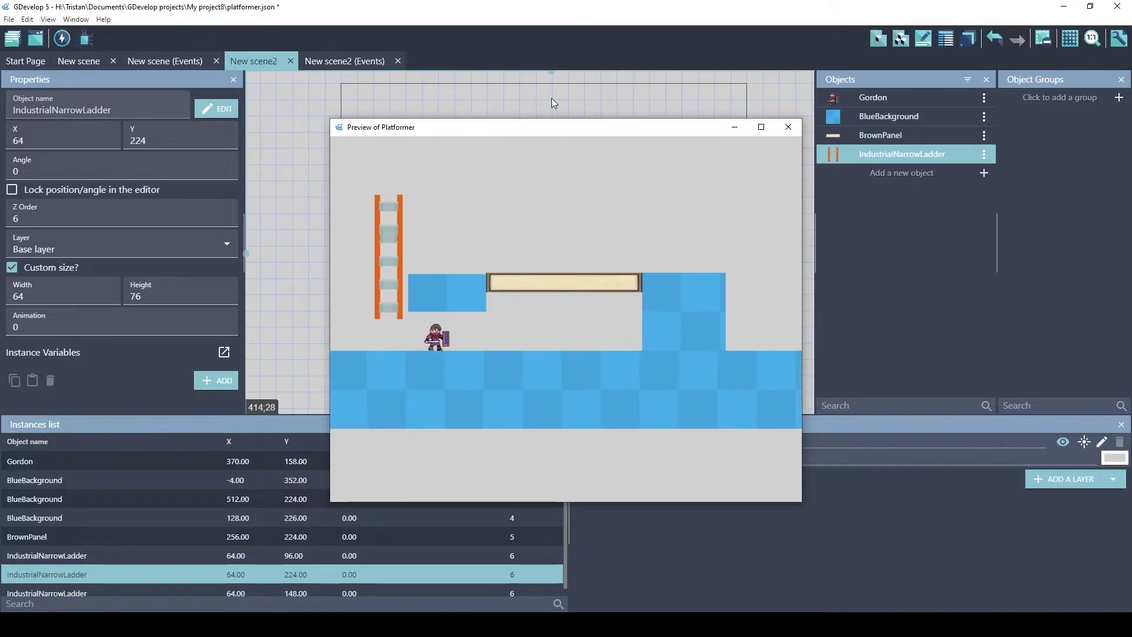
key("Left")
key("shift")
key("Right")
key("shift")
key("Left")
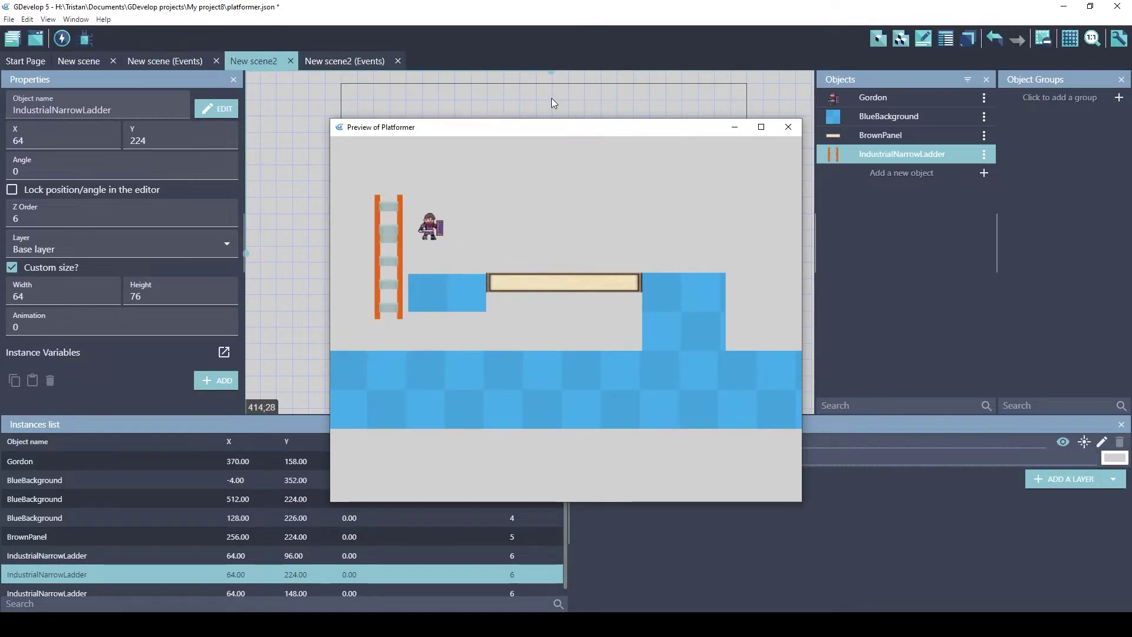
key("Right")
key("Left")
key("shift")
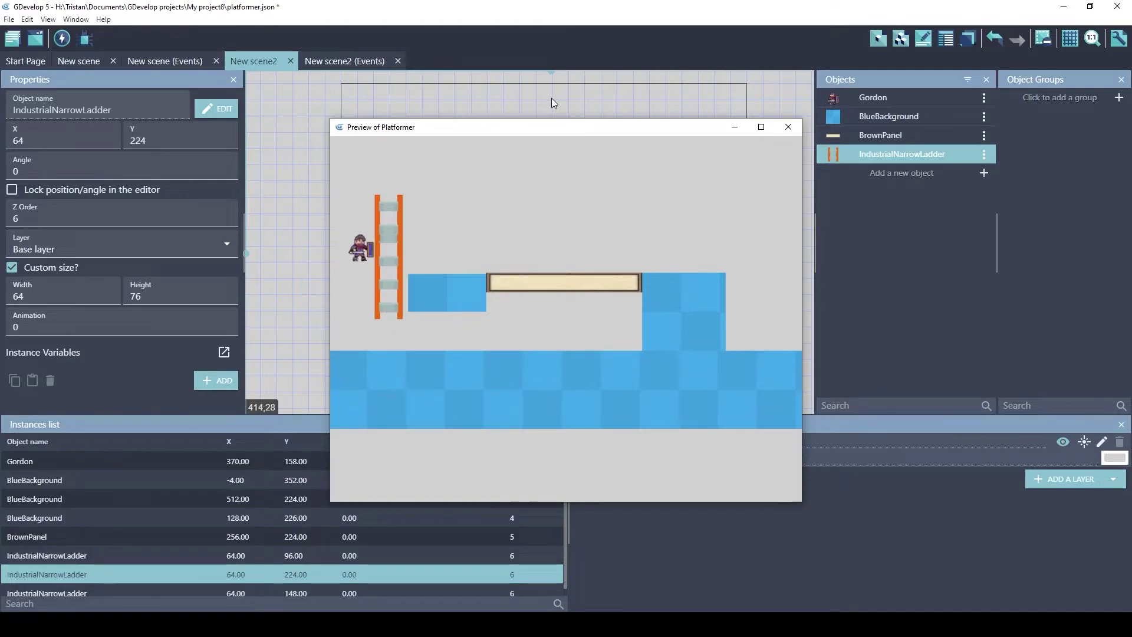
Climb Gordon up and down the ladder several times, ending partway up it.
key("Down")
key("Left")
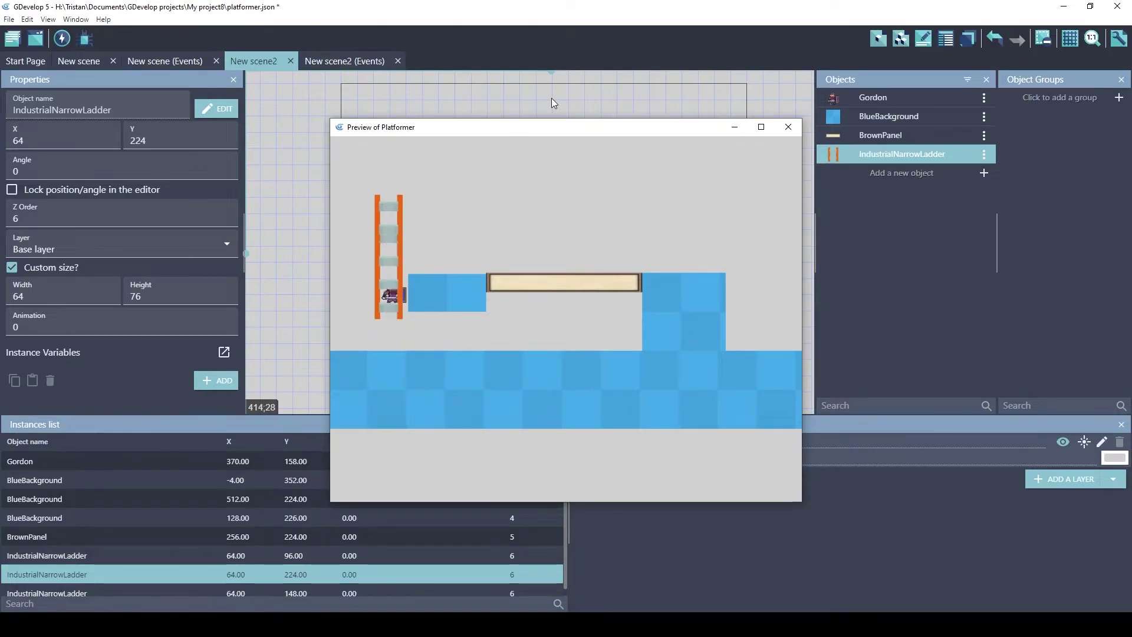
key("Up")
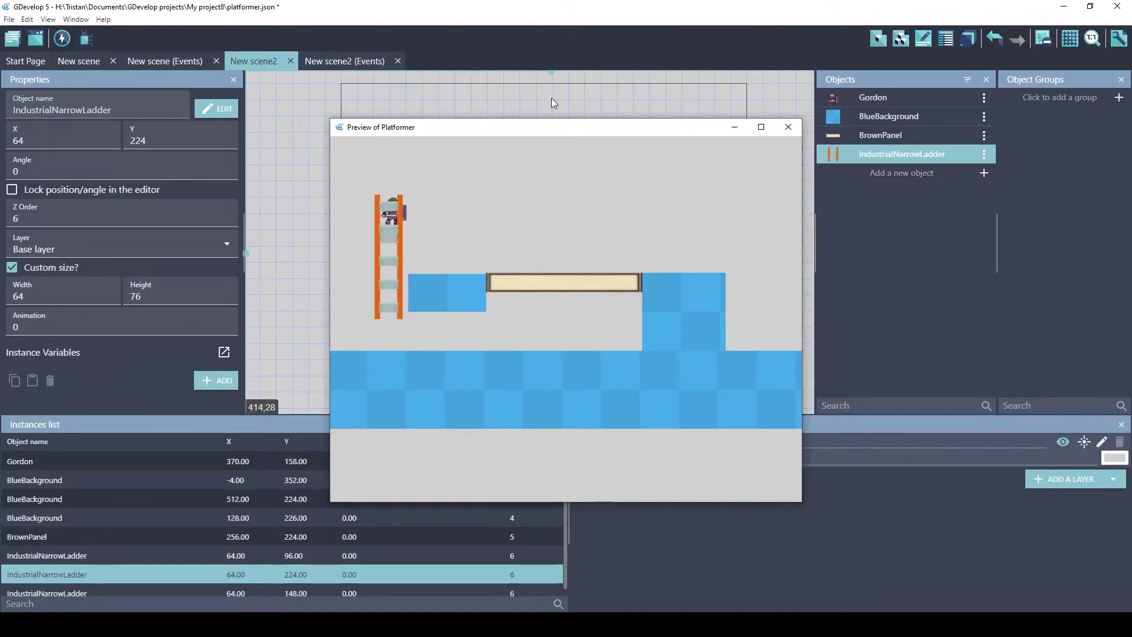
key("Down")
key("Right")
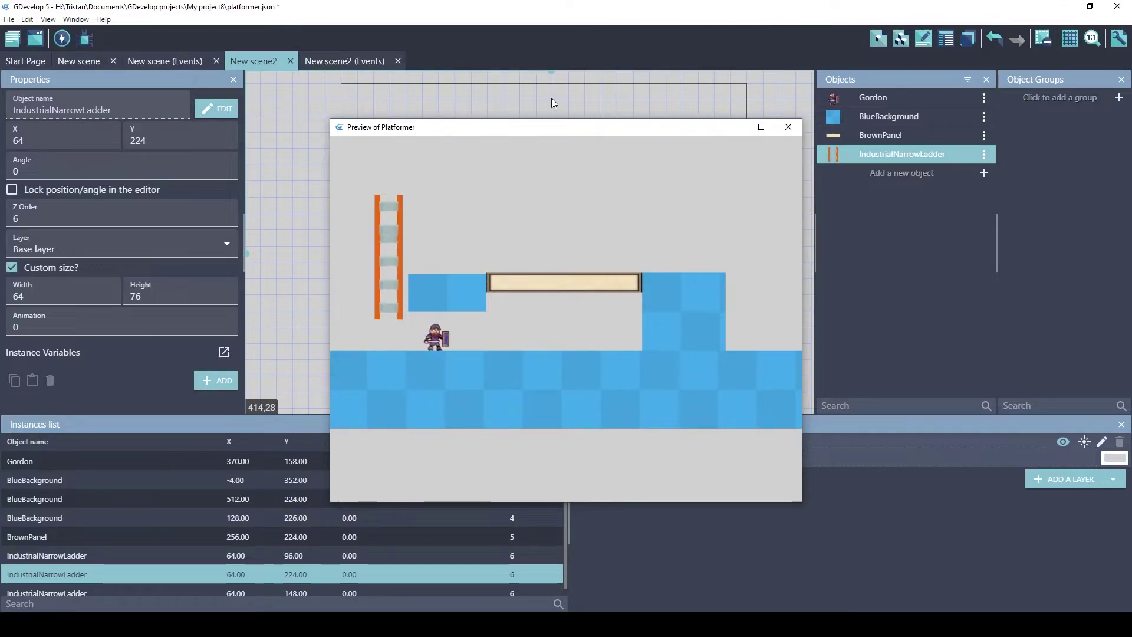
key("Left")
key("Up")
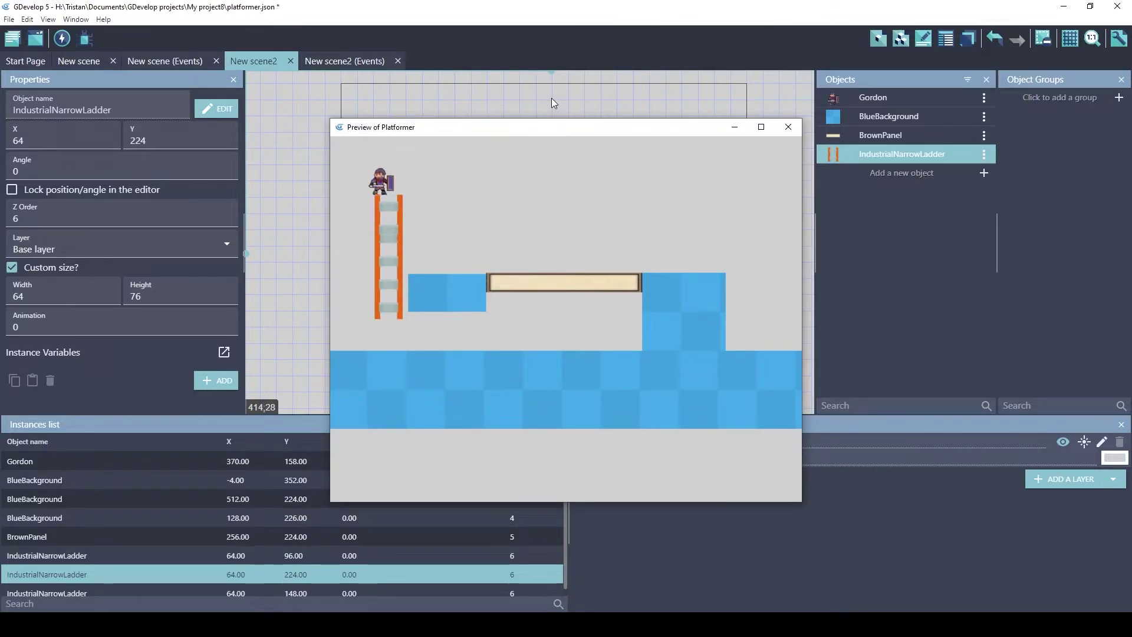
key("Down")
key("Up")
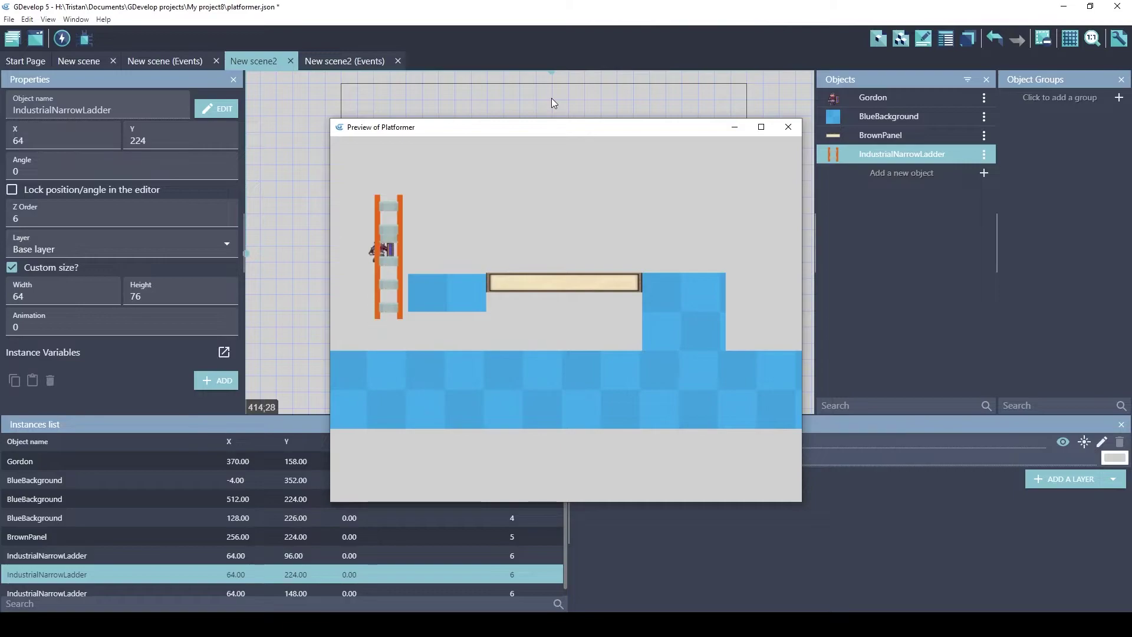
key("Up")
key("Left")
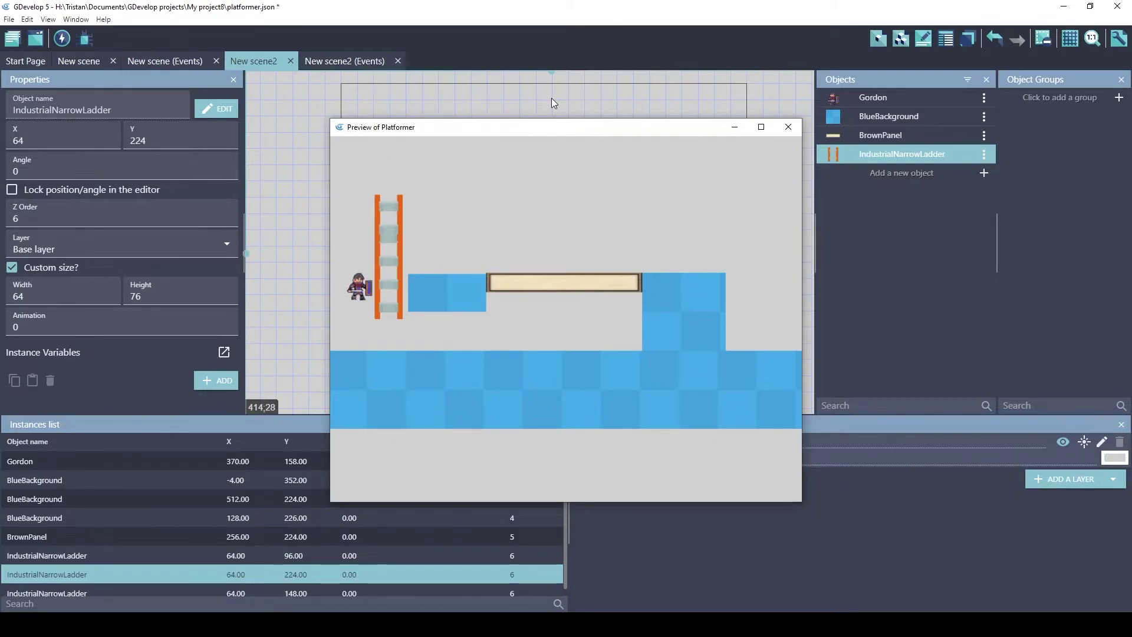
key("Right")
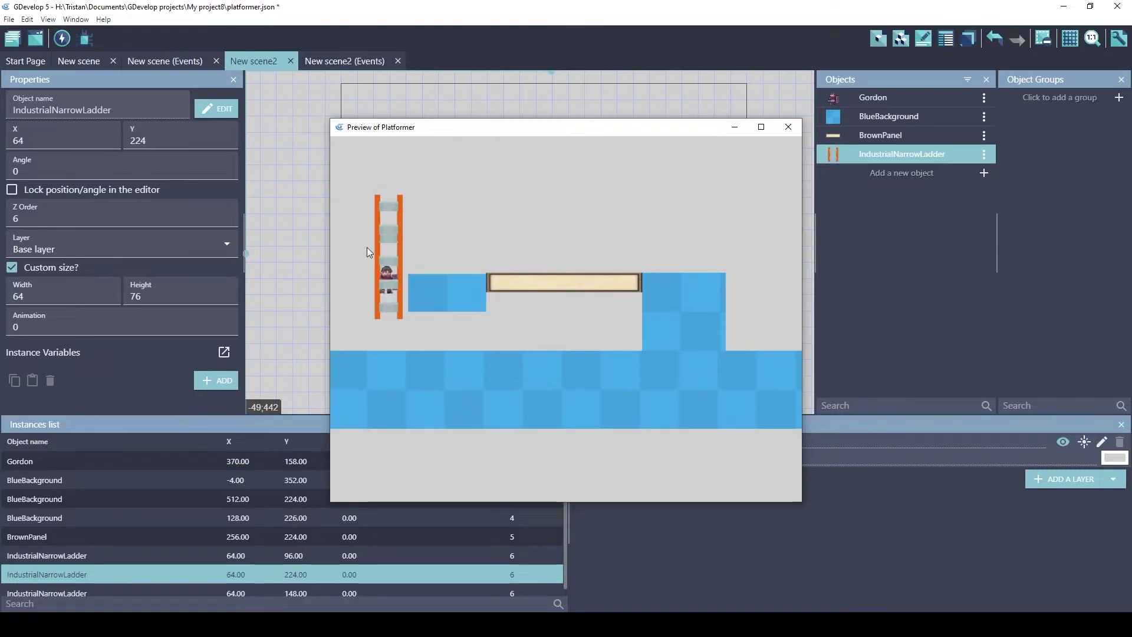
Close the preview, select all three ladder pieces and set their Z Order to 0.
left_click(788, 127)
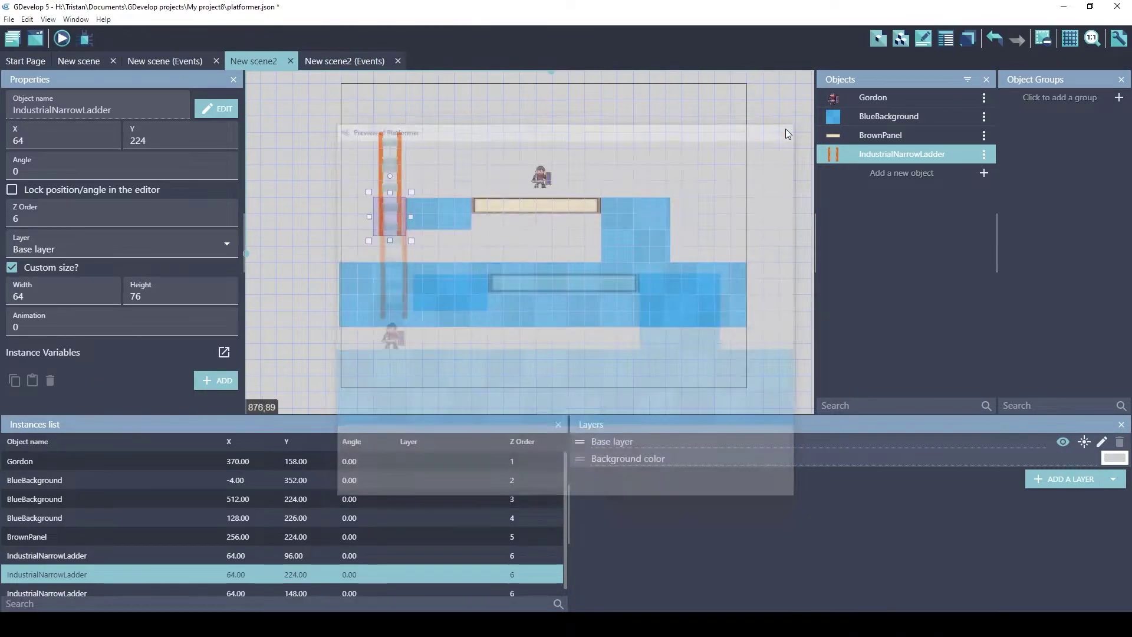
left_click(348, 139)
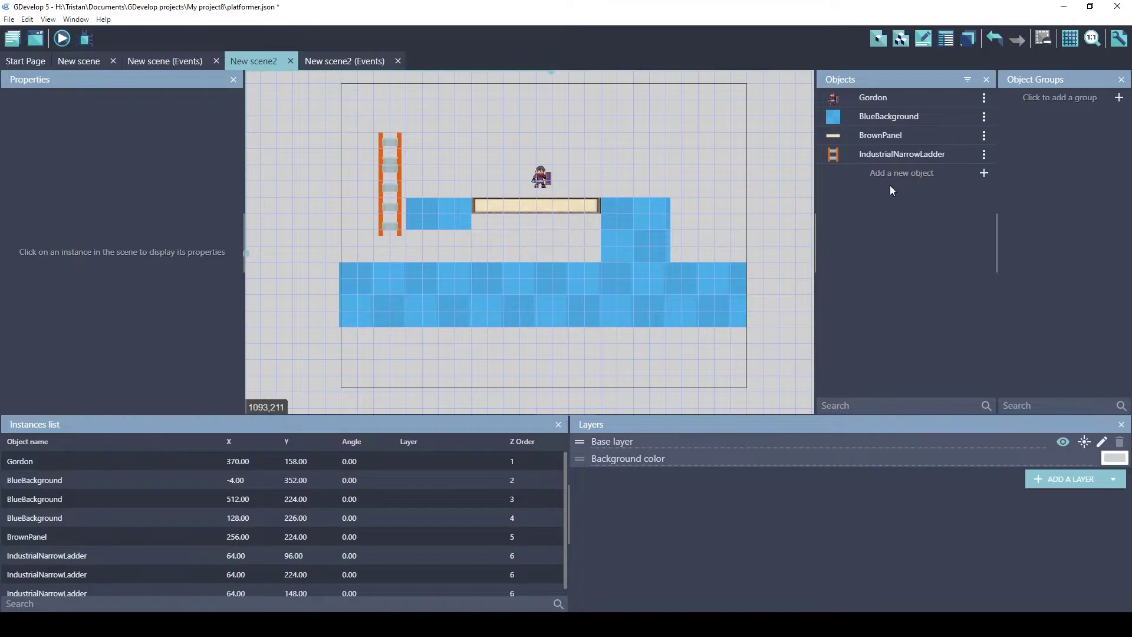
left_click_drag(348, 137, 405, 246)
left_click(397, 231)
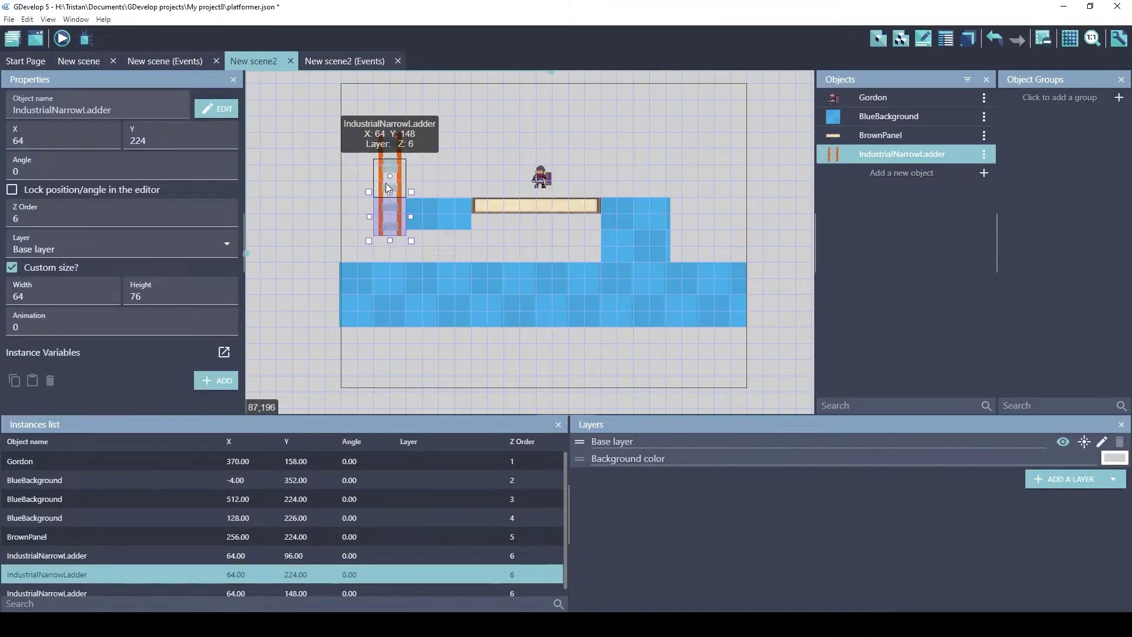
left_click(391, 183, "shift")
left_click(394, 147, "shift")
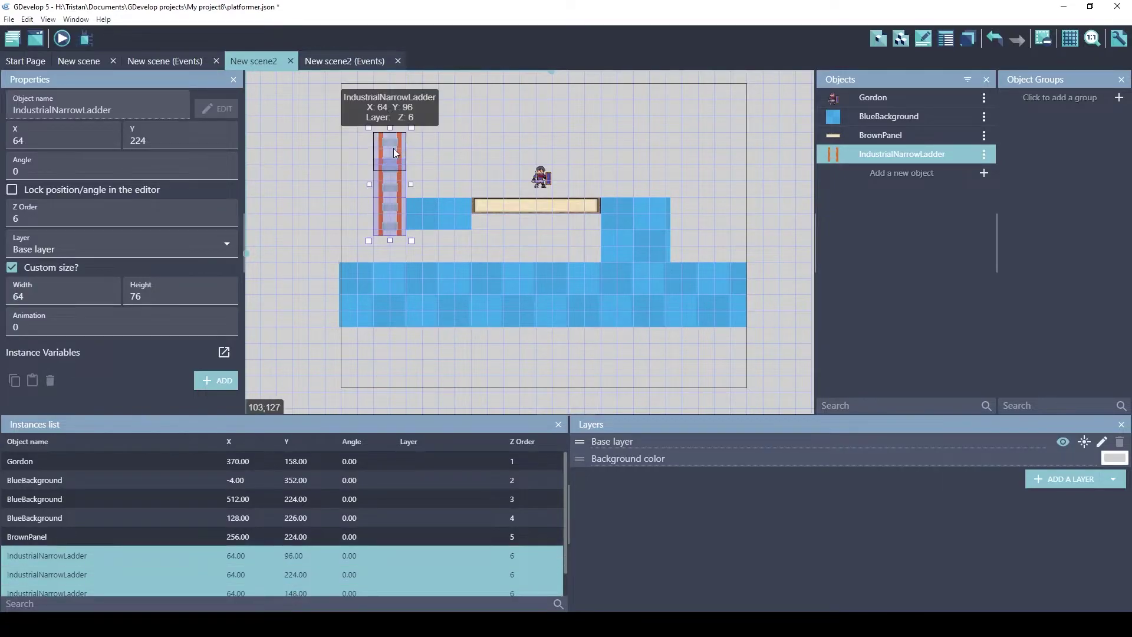
double_click(24, 218)
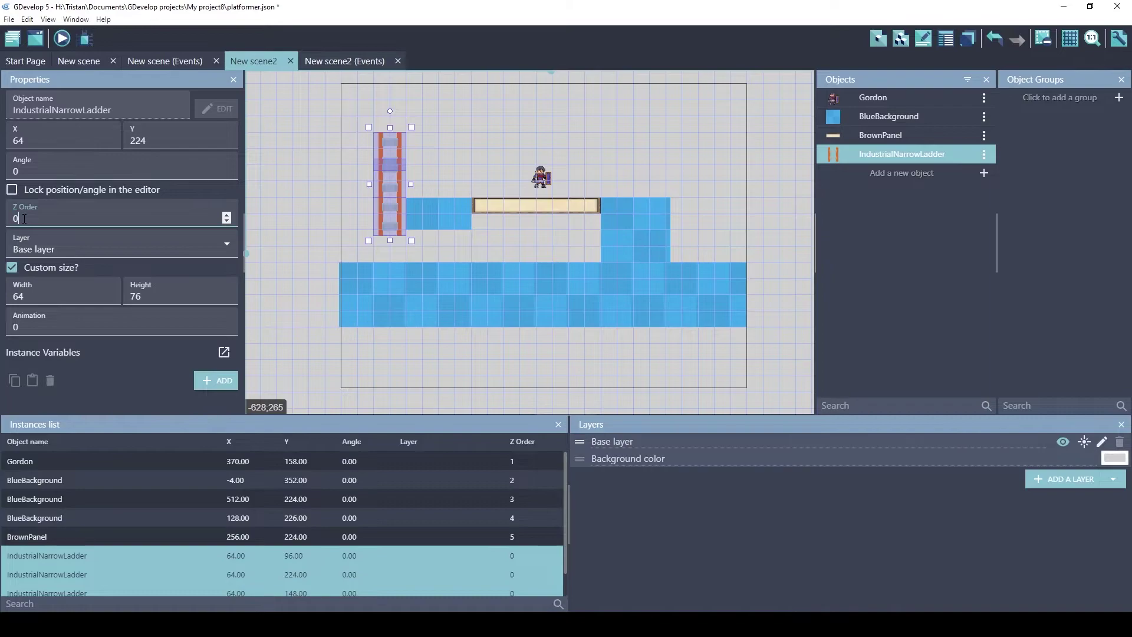
Nudge Gordon slightly to position 368, 160.
left_click(331, 190)
left_click_drag(556, 172, 554, 174)
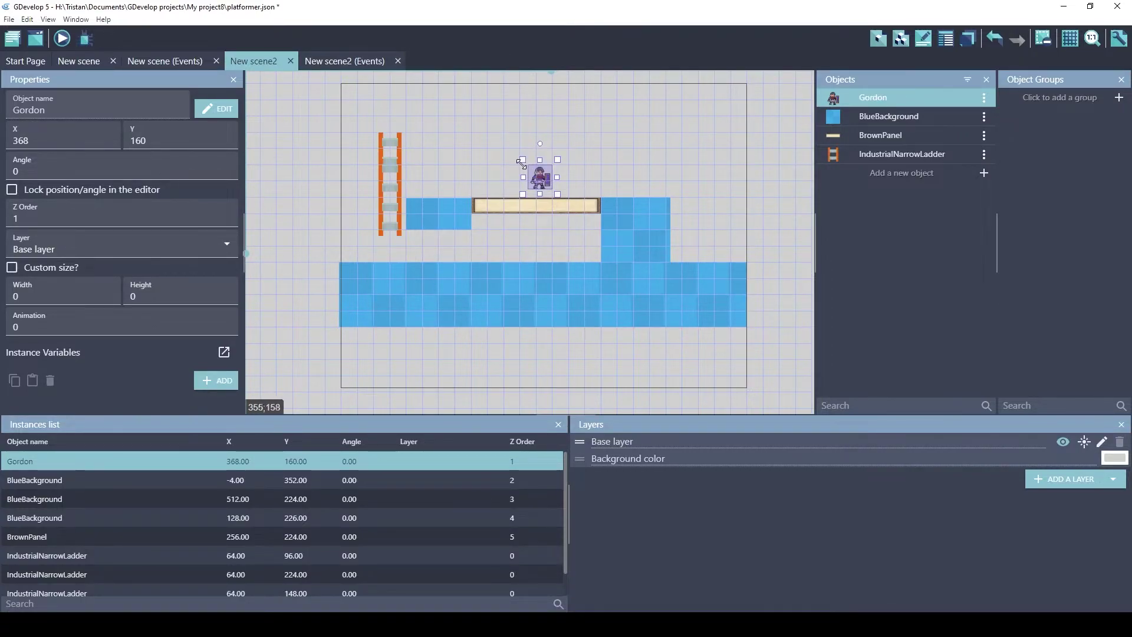
left_click(465, 159)
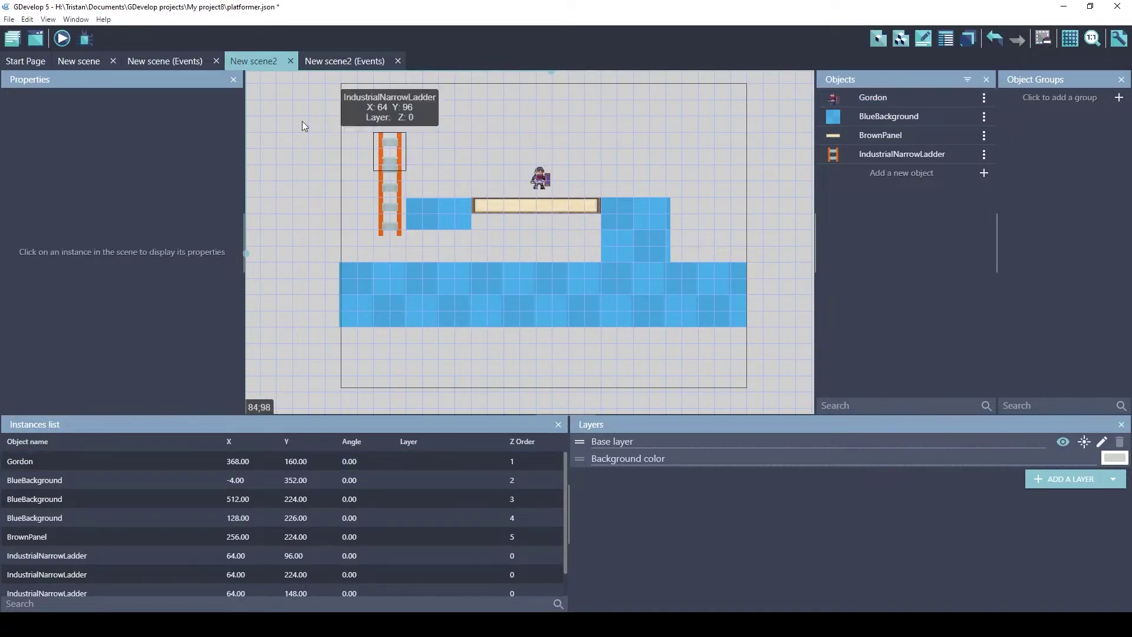
In a fresh preview, walk Gordon left onto the ladder and climb up and back down.
left_click(61, 40)
key("Left")
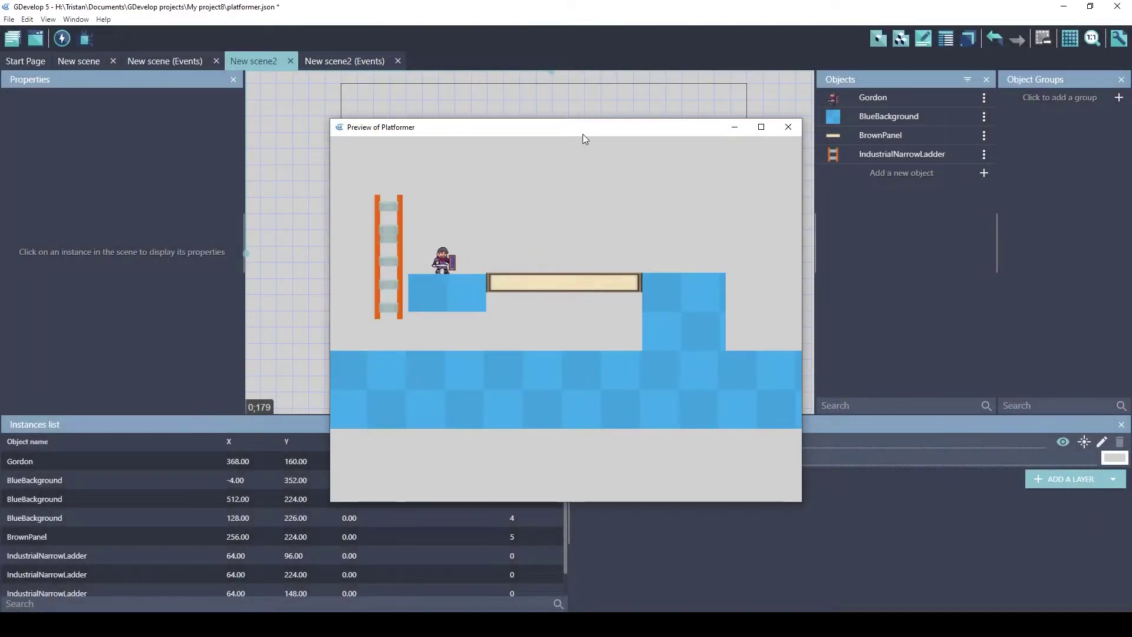
key("Left")
key("Left")
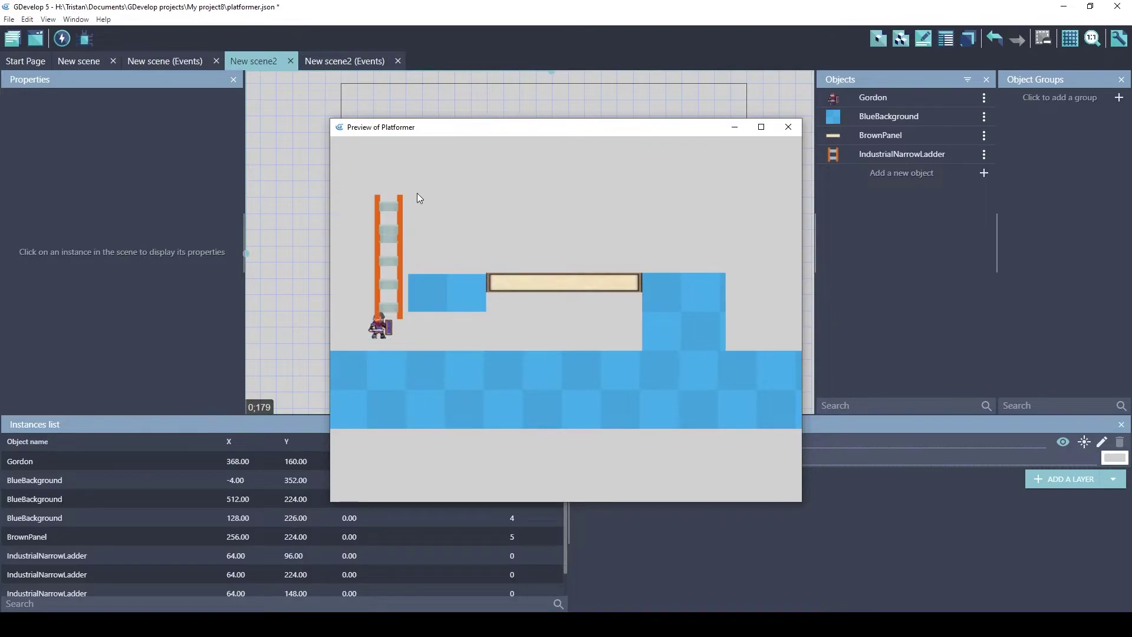
key("Up")
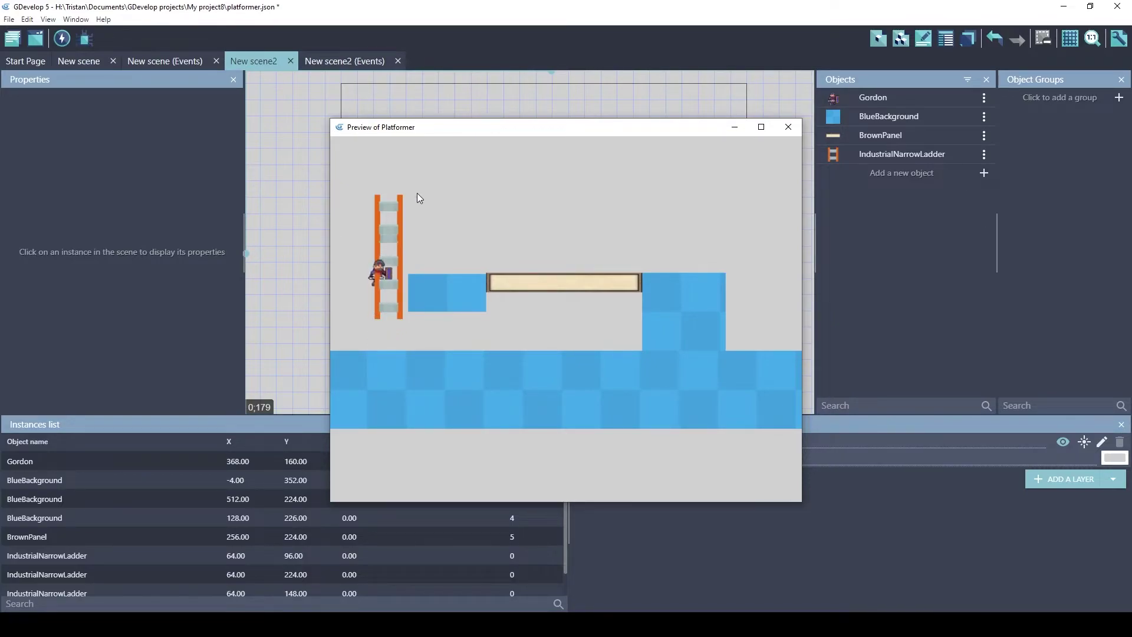
key("Down")
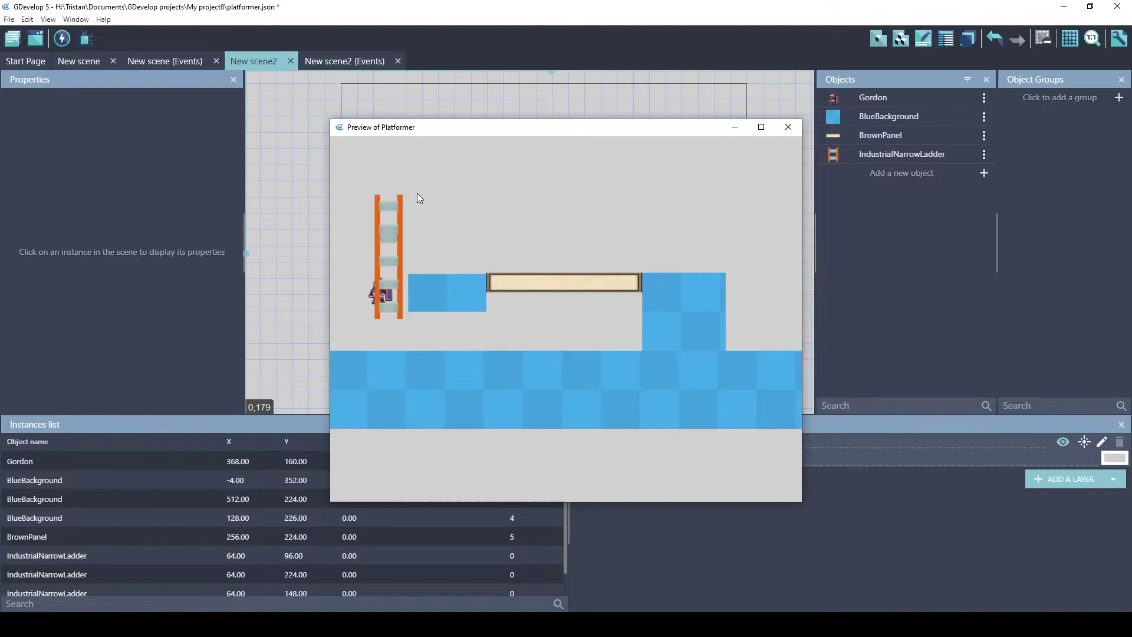
Close the preview and check the Z Order of the ladder pieces.
left_click(790, 127)
left_click(385, 232)
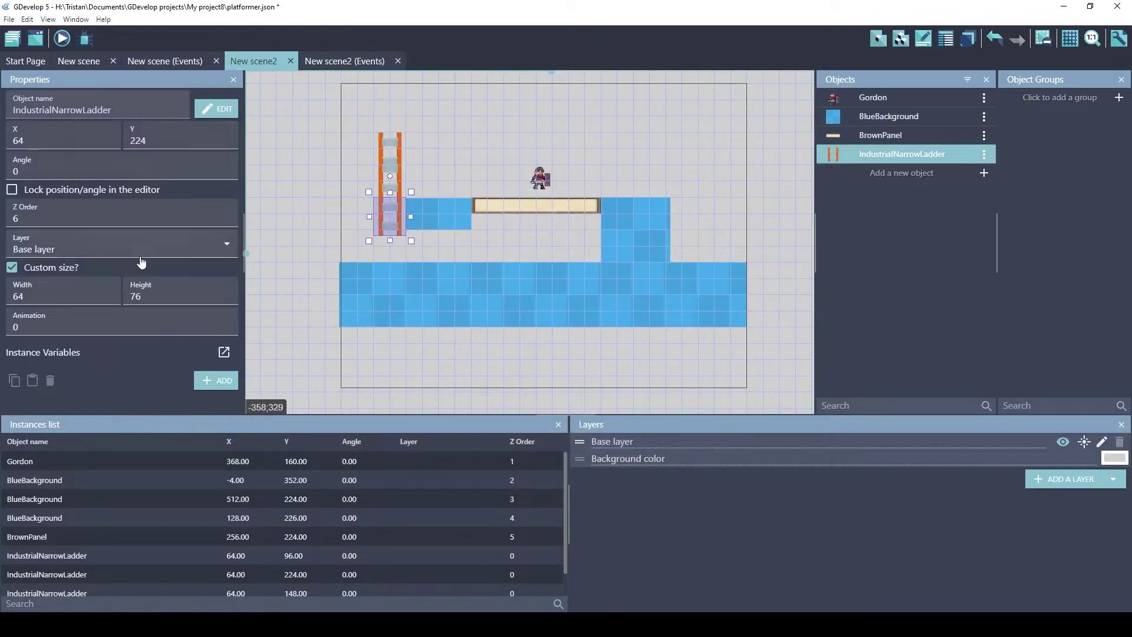
left_click(45, 215)
left_click(341, 222)
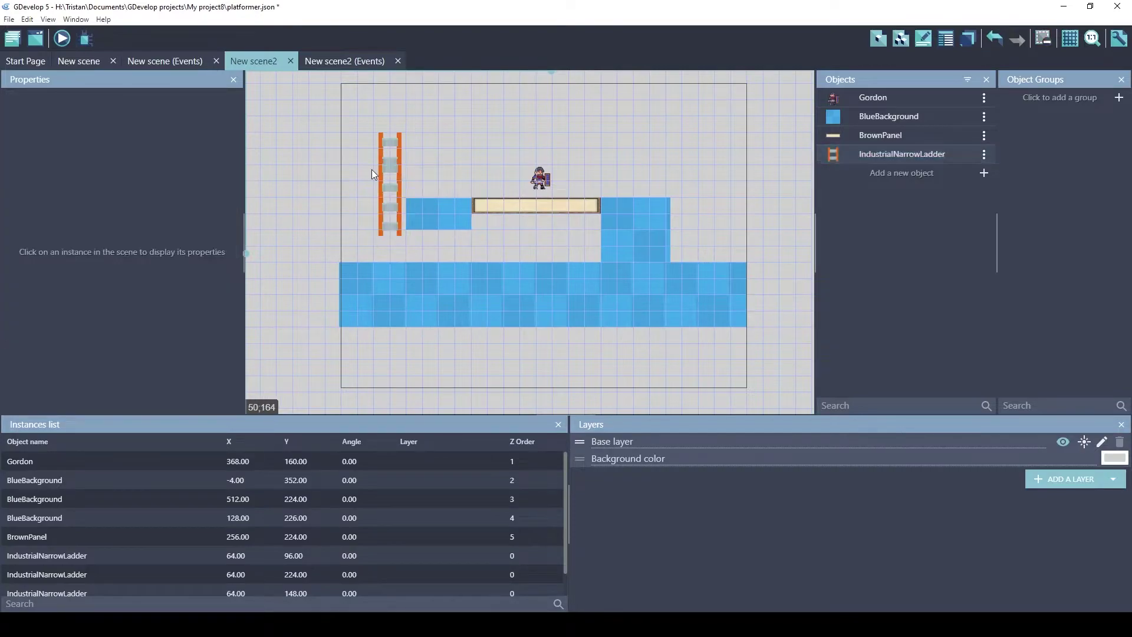
left_click(395, 185)
left_click(370, 173)
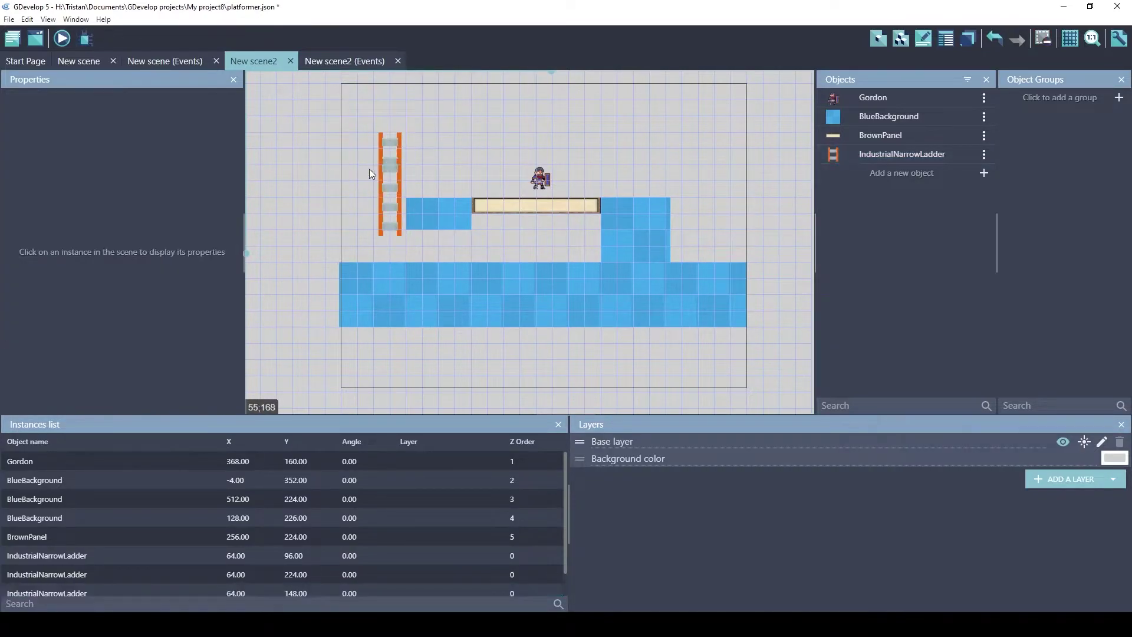
Start a new preview and climb Gordon up the ladder several times, stepping off at the top.
left_click(62, 38)
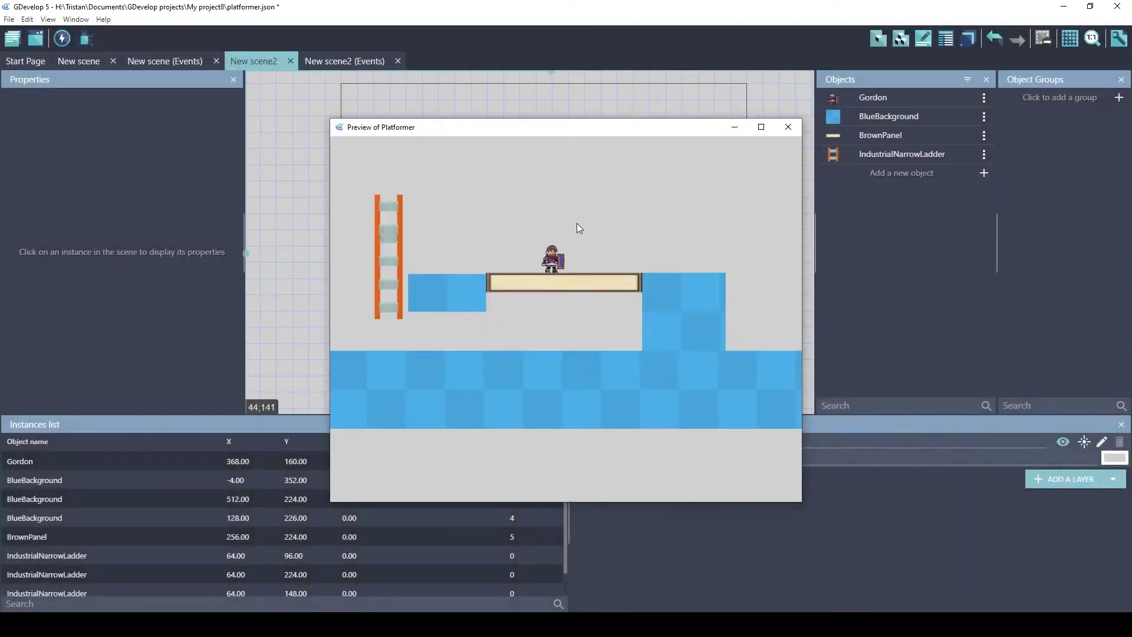
key("Left")
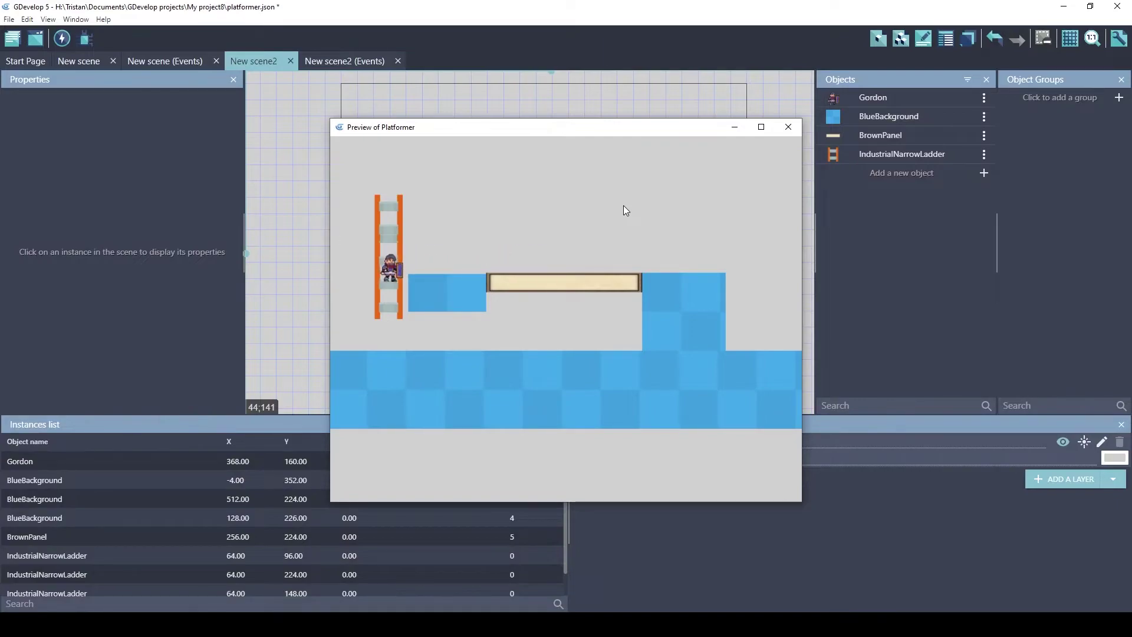
key("Up")
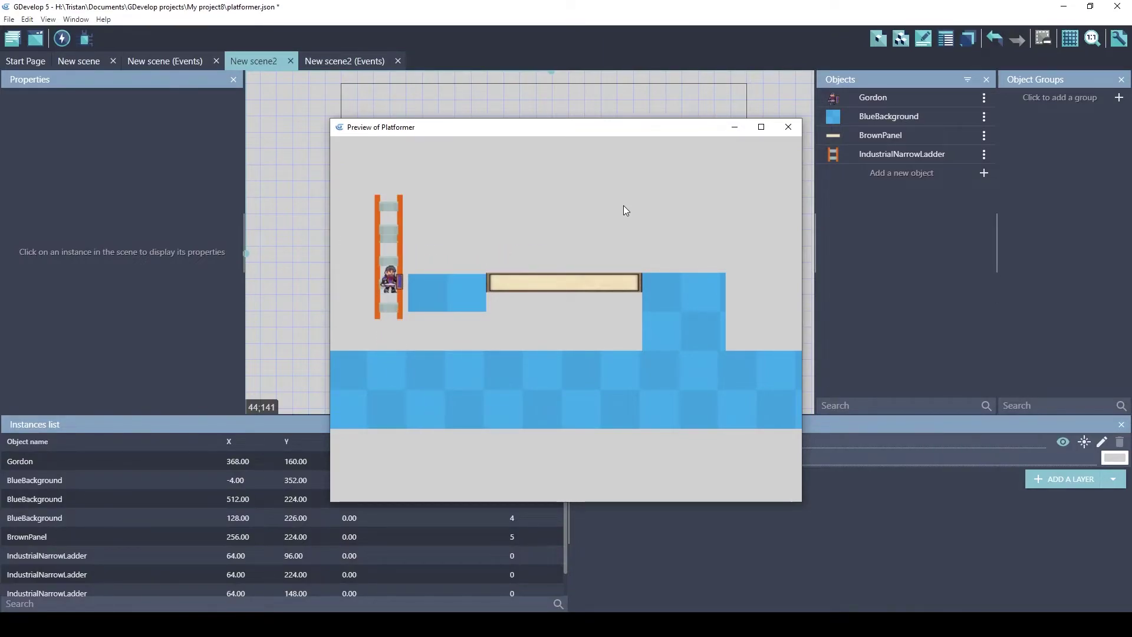
key("Left")
key("Right")
key("Left")
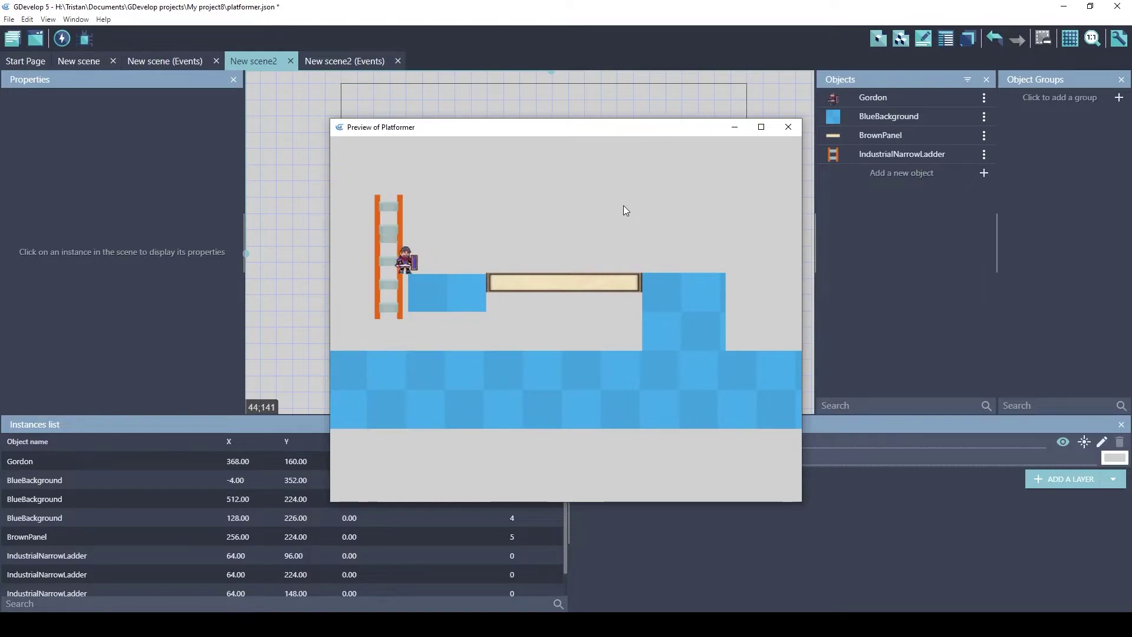
key("Up")
key("Left")
key("Right")
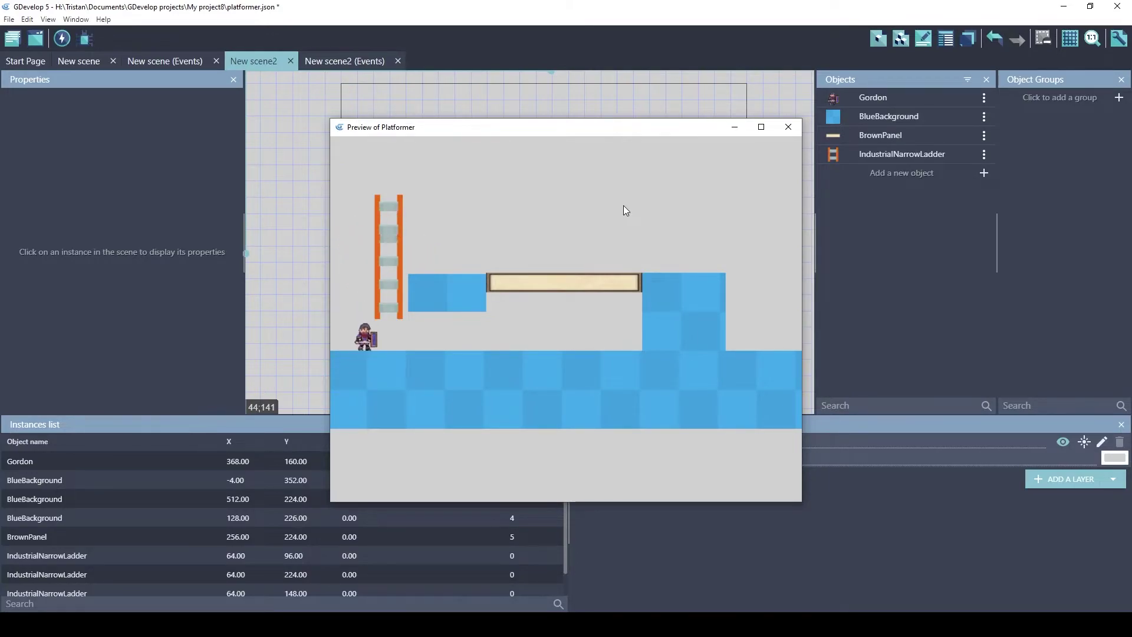
Climb the ladder up and down, then jump Gordon onto the brown panel and close the preview.
key("Up")
key("Down")
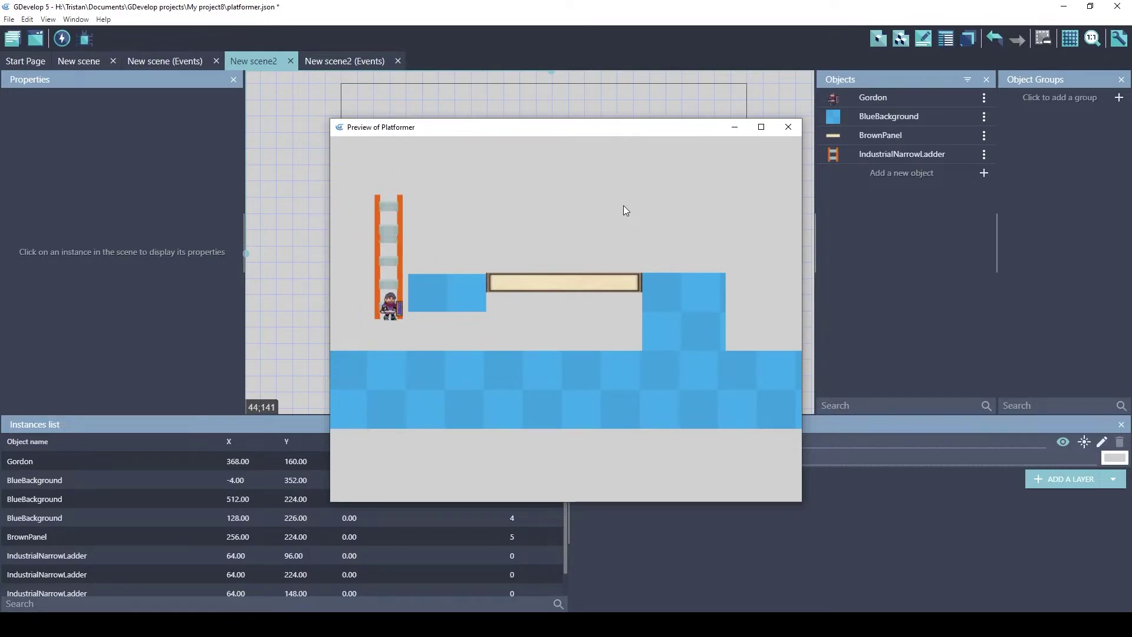
key("Right")
key("space")
key("Left")
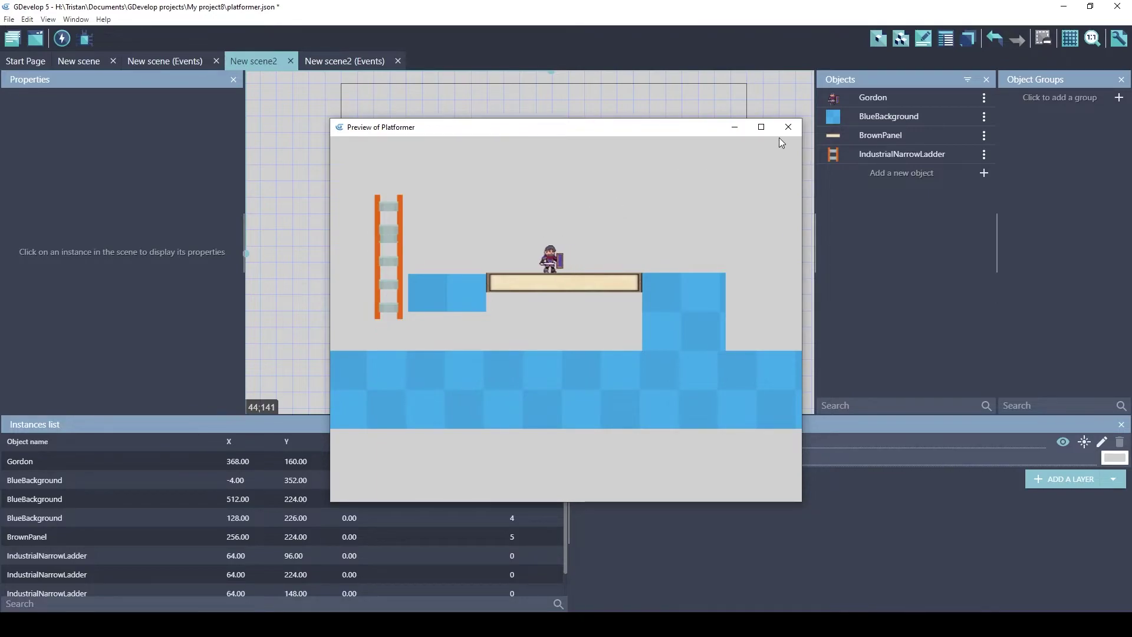
key("Right")
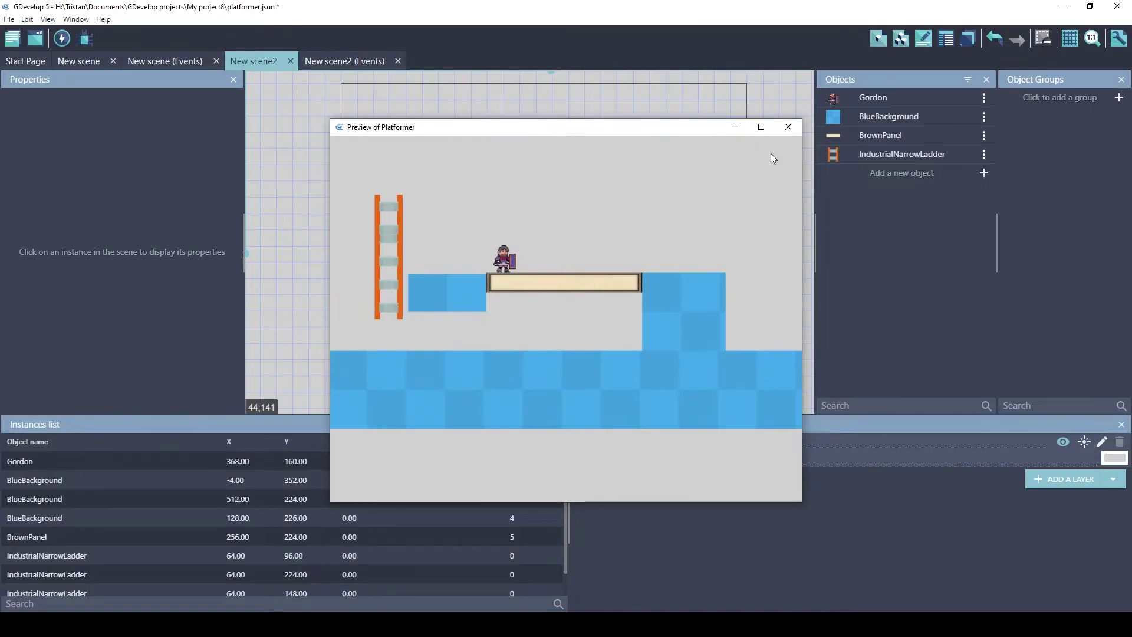
left_click(788, 127)
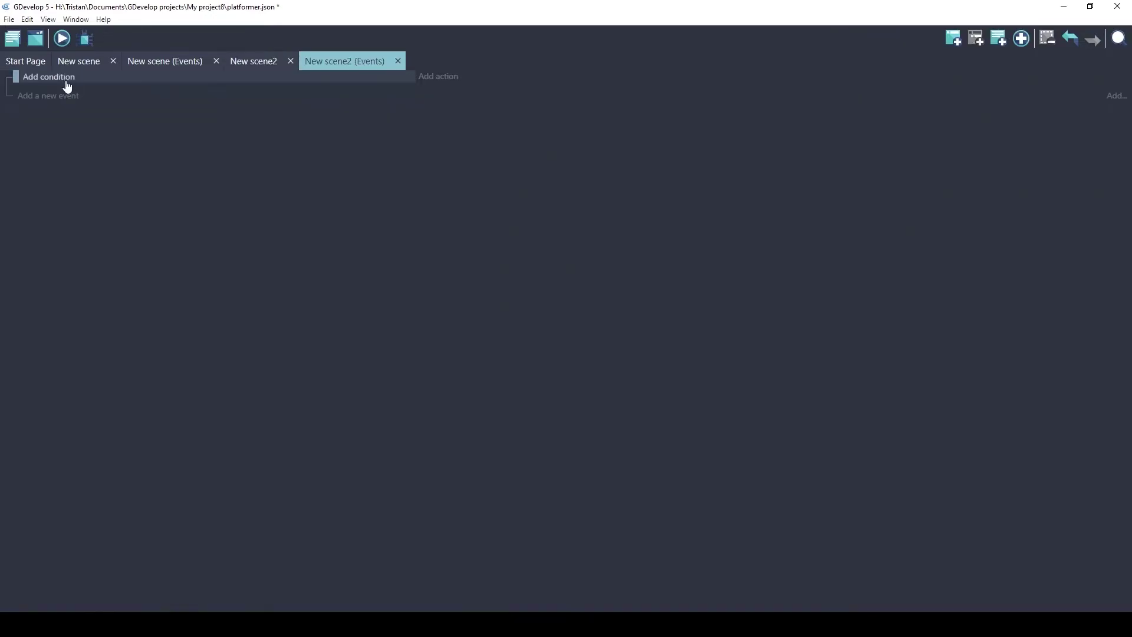
Add an event: when the 'a' key is pressed, simulate a Left key press for Gordon.
left_click(66, 85)
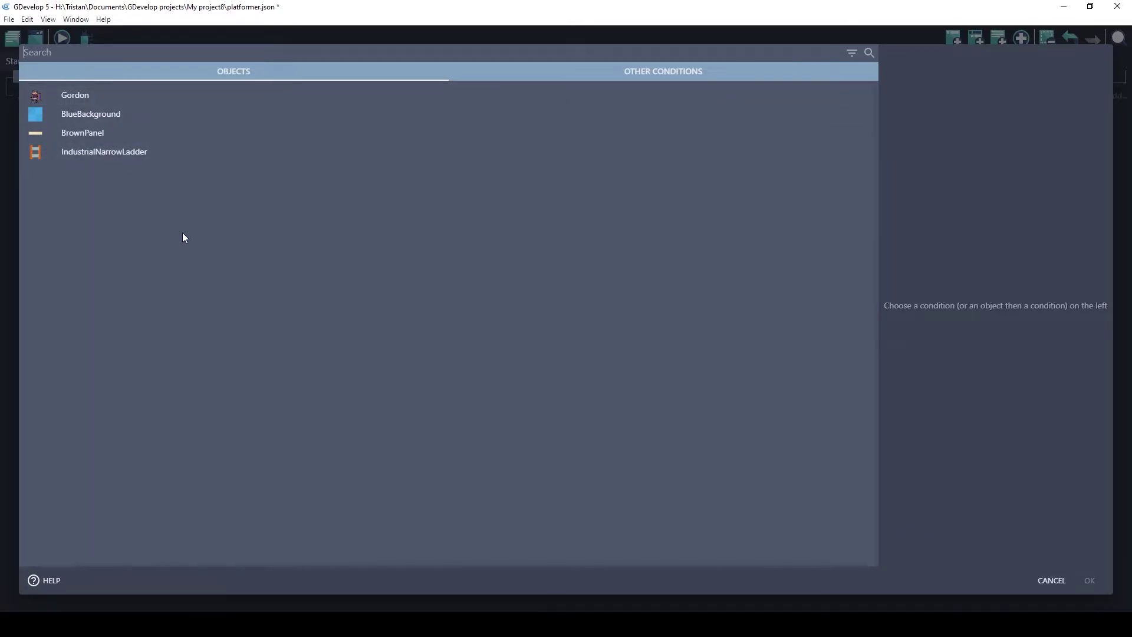
left_click(103, 102)
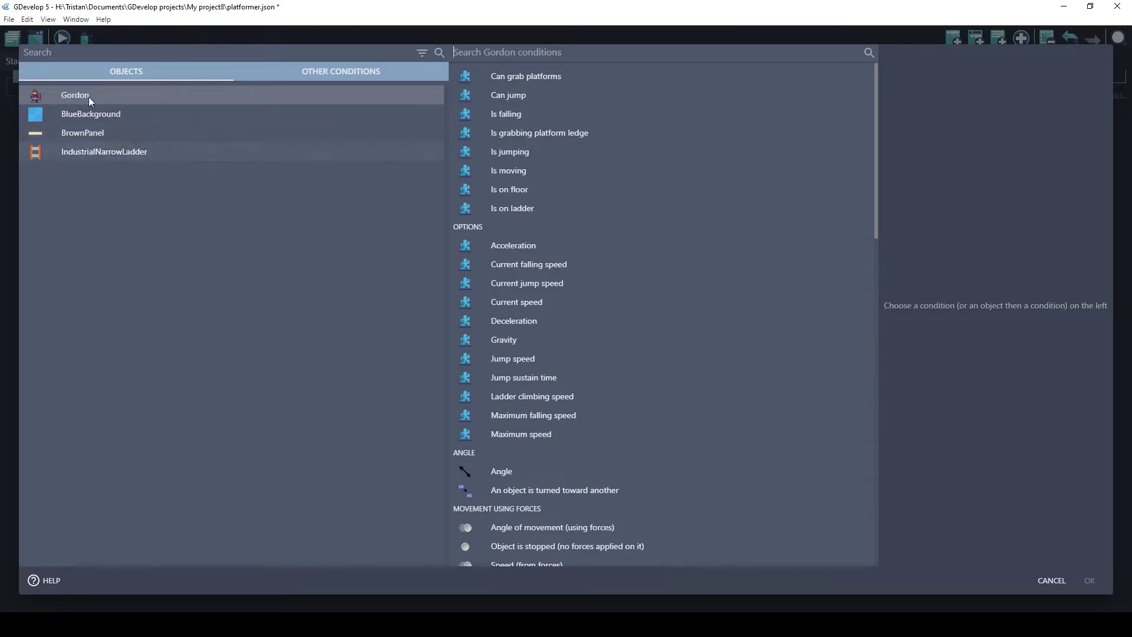
left_click(55, 61)
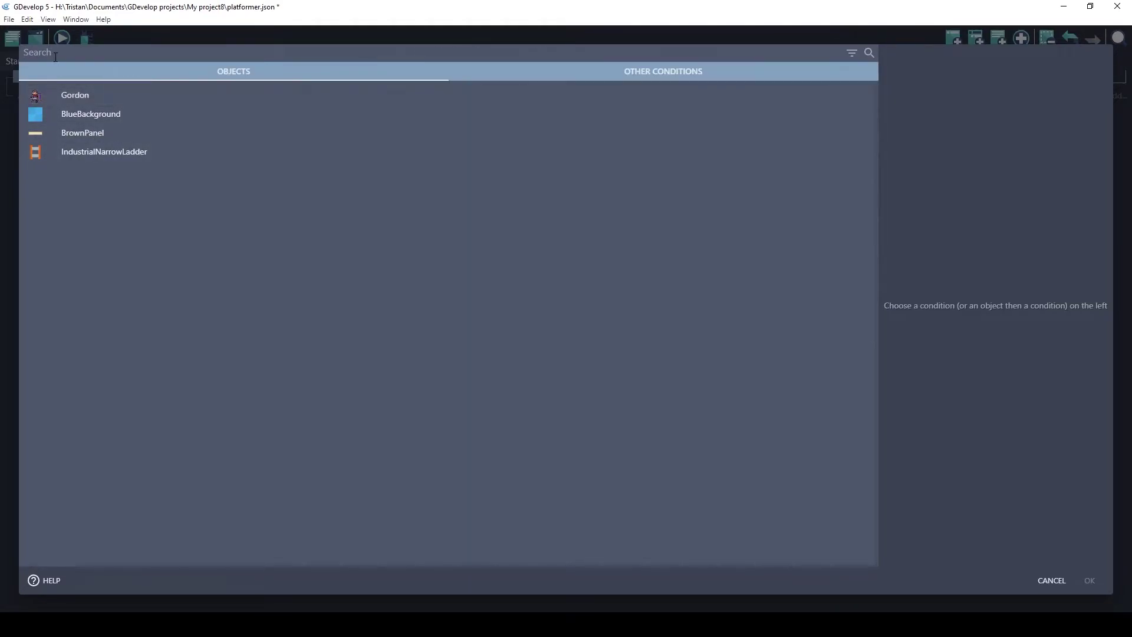
type("a")
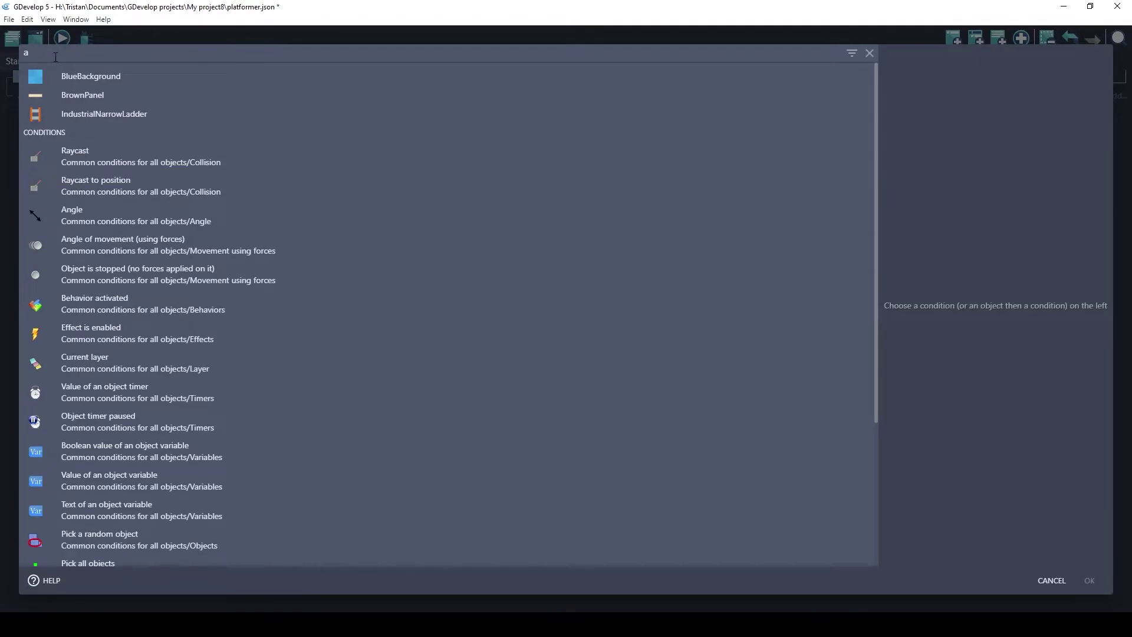
key("BackSpace")
type("key")
left_click(151, 213)
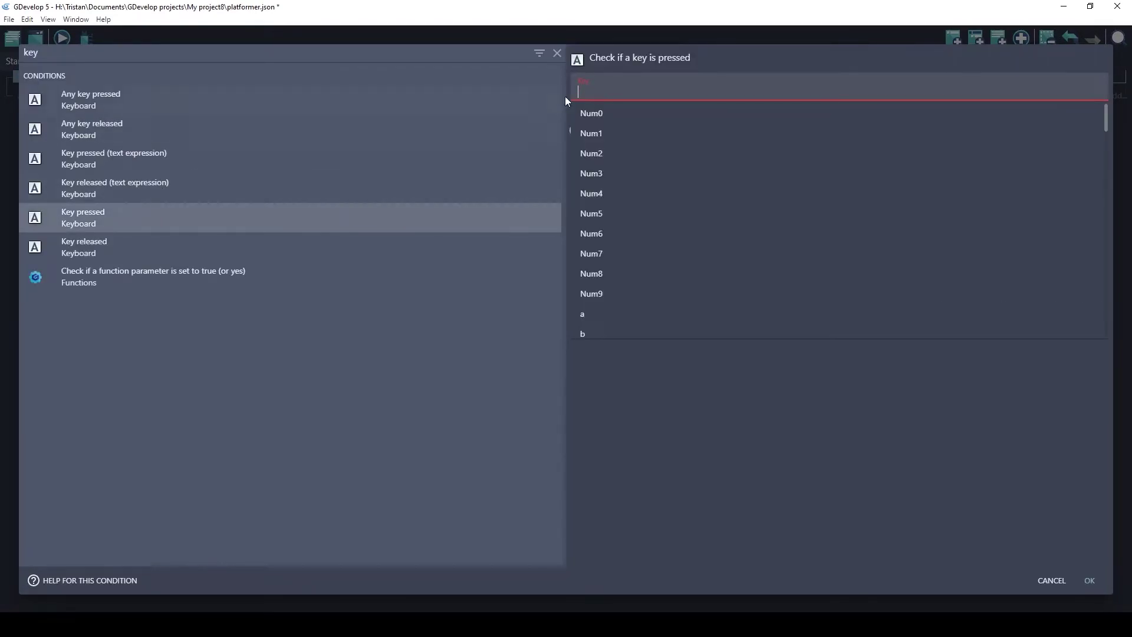
type("a")
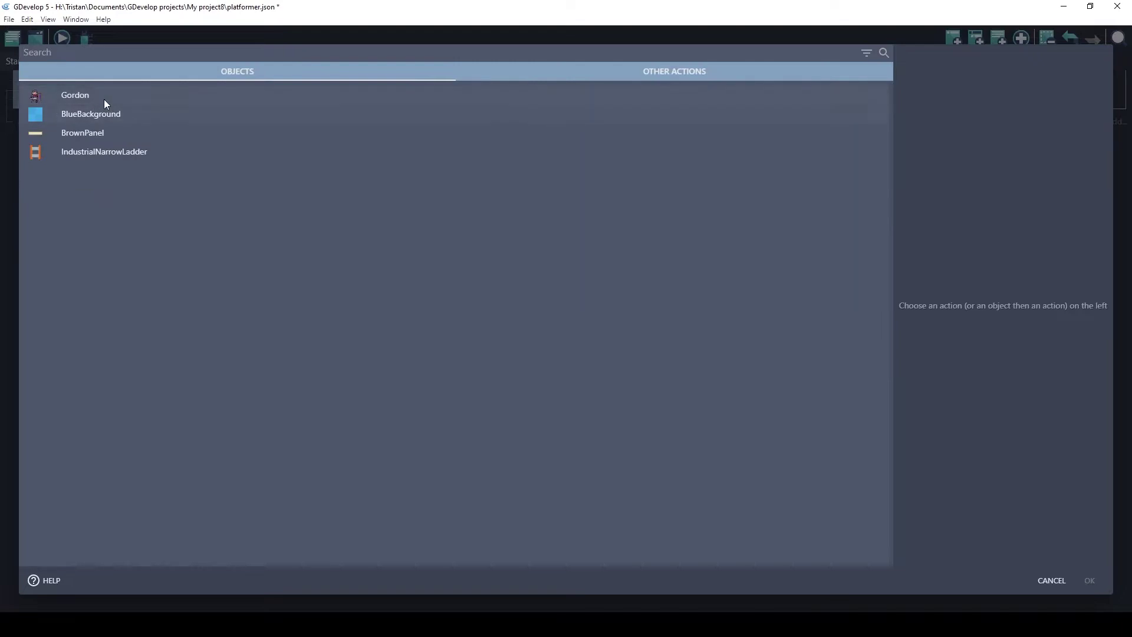
left_click(105, 98)
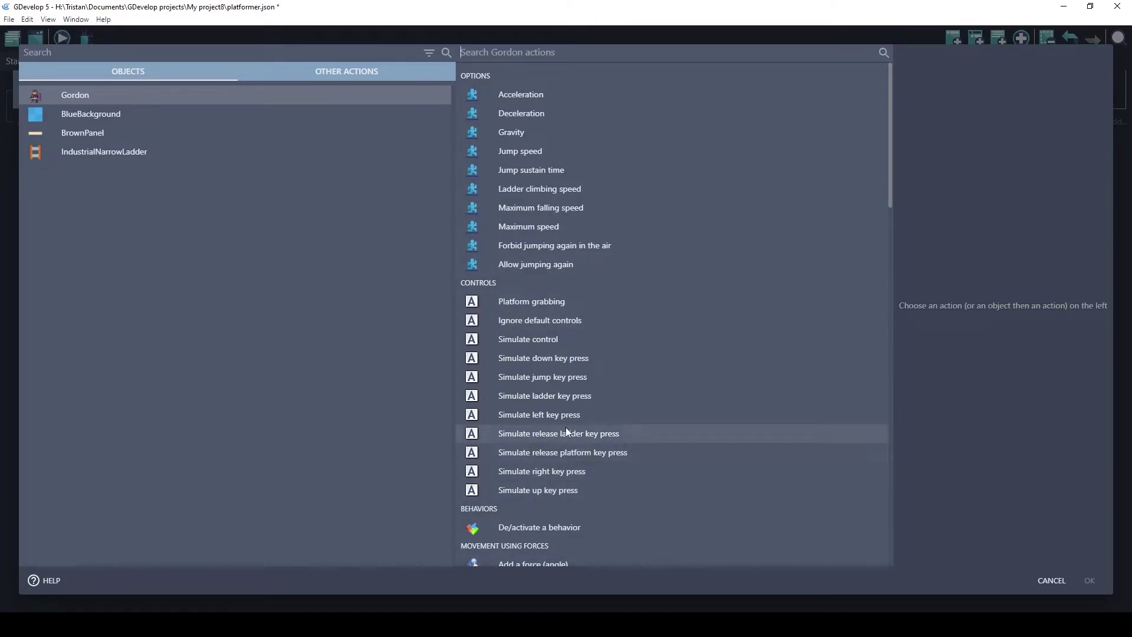
left_click(539, 416)
left_click(1089, 584)
Preview the game and test walking Gordon left with the 'a' key.
left_click(62, 38)
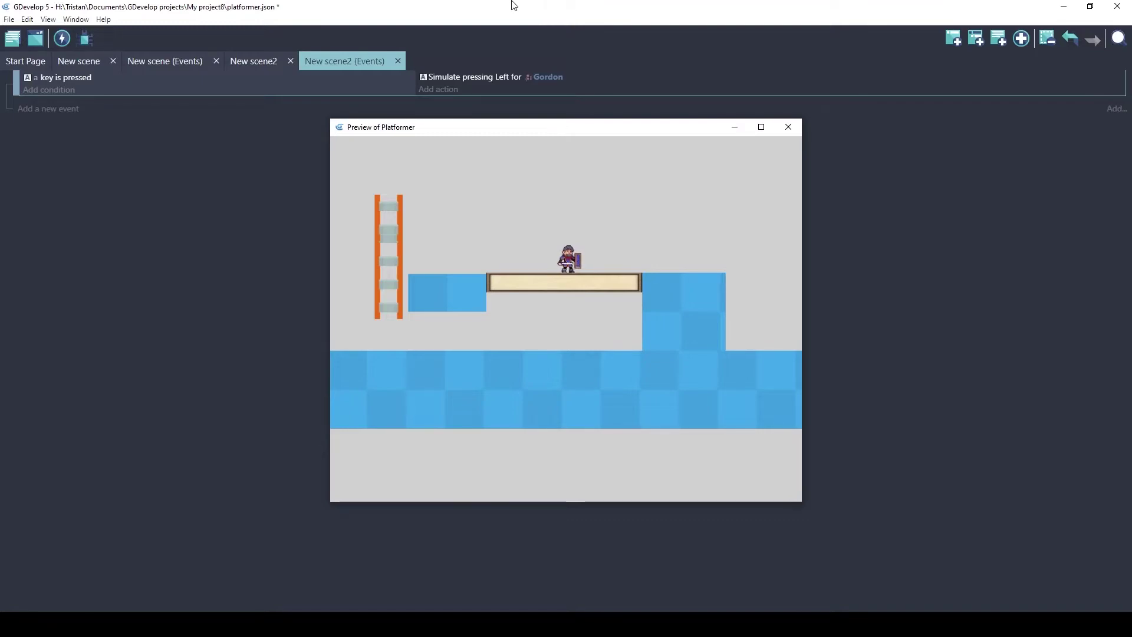
key("a")
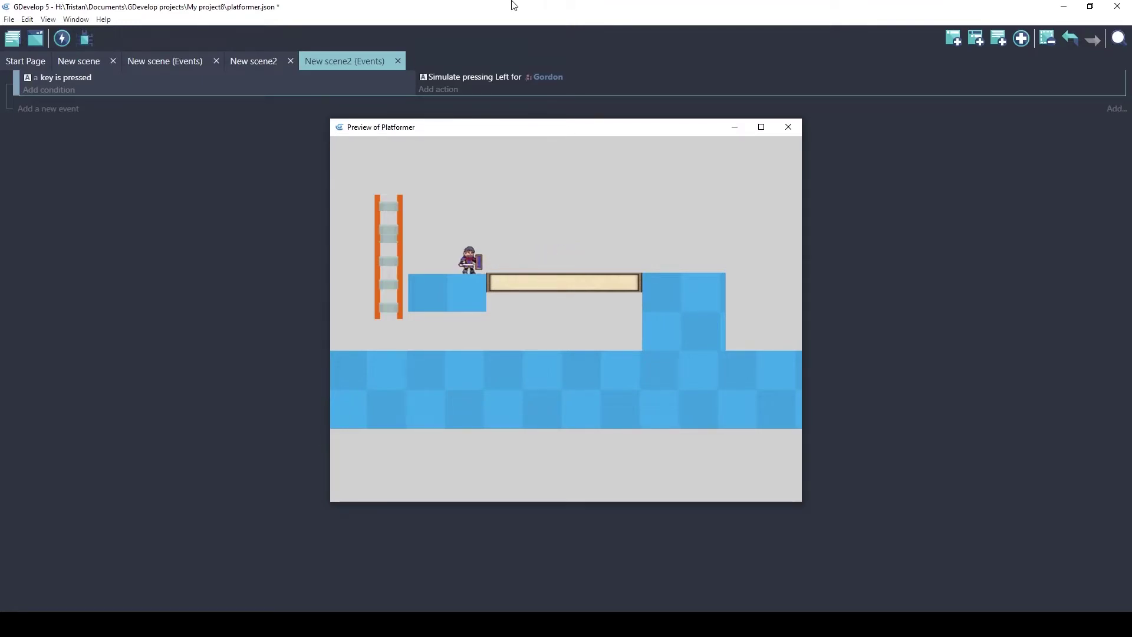
key("a")
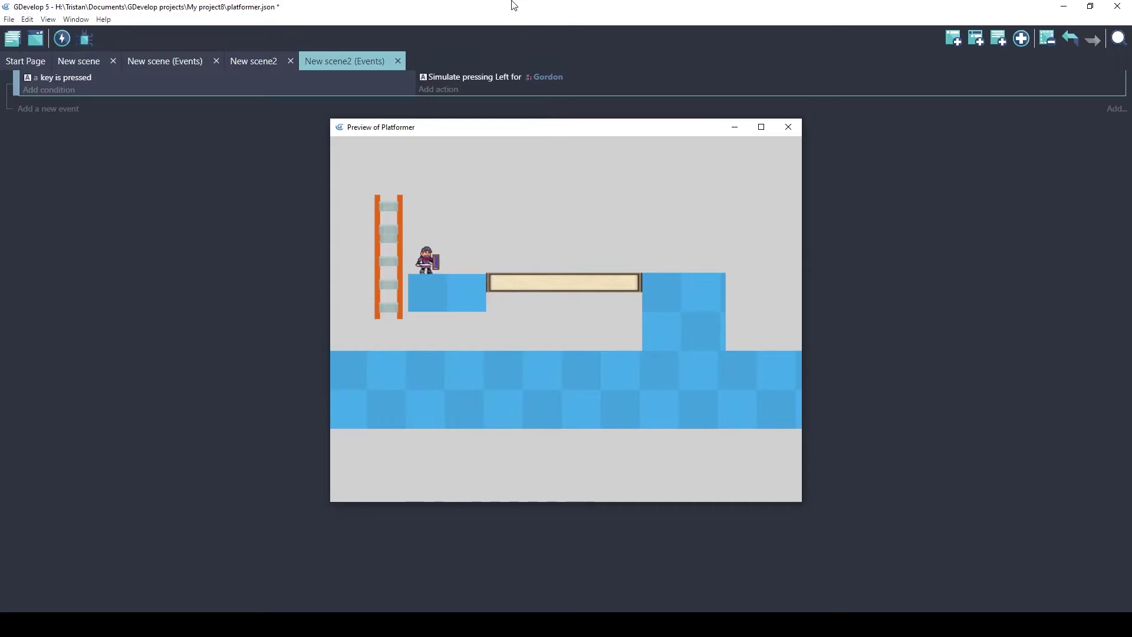
key("Right")
left_click(788, 126)
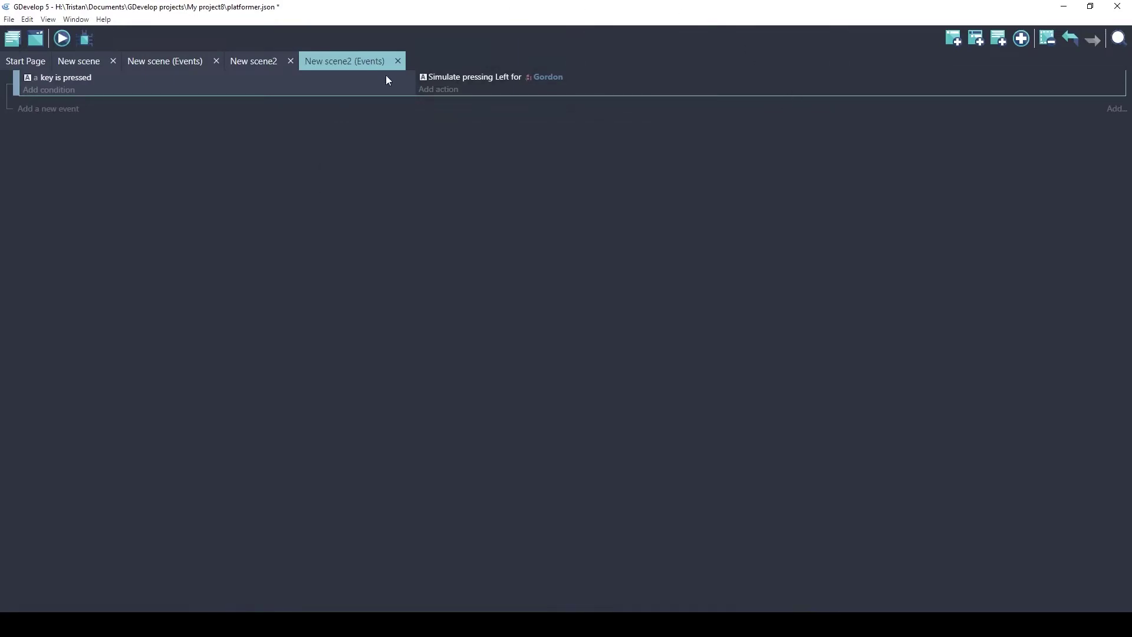
Copy the 'a' key event into a new event and change its key to 'd'.
right_click(122, 93)
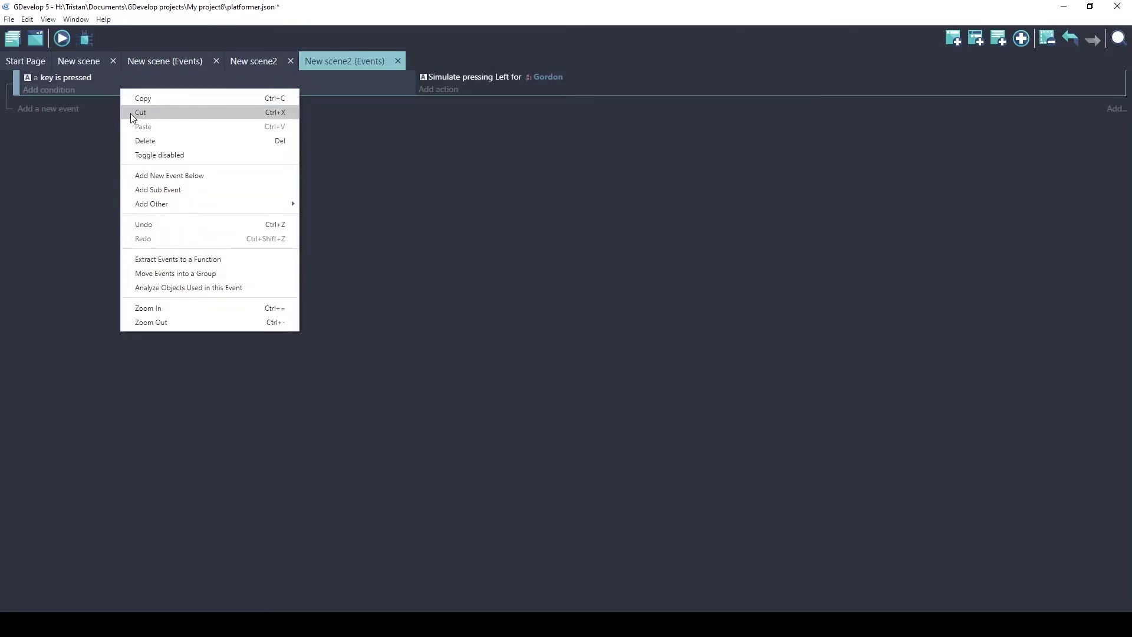
left_click(135, 99)
left_click(56, 108)
right_click(114, 99)
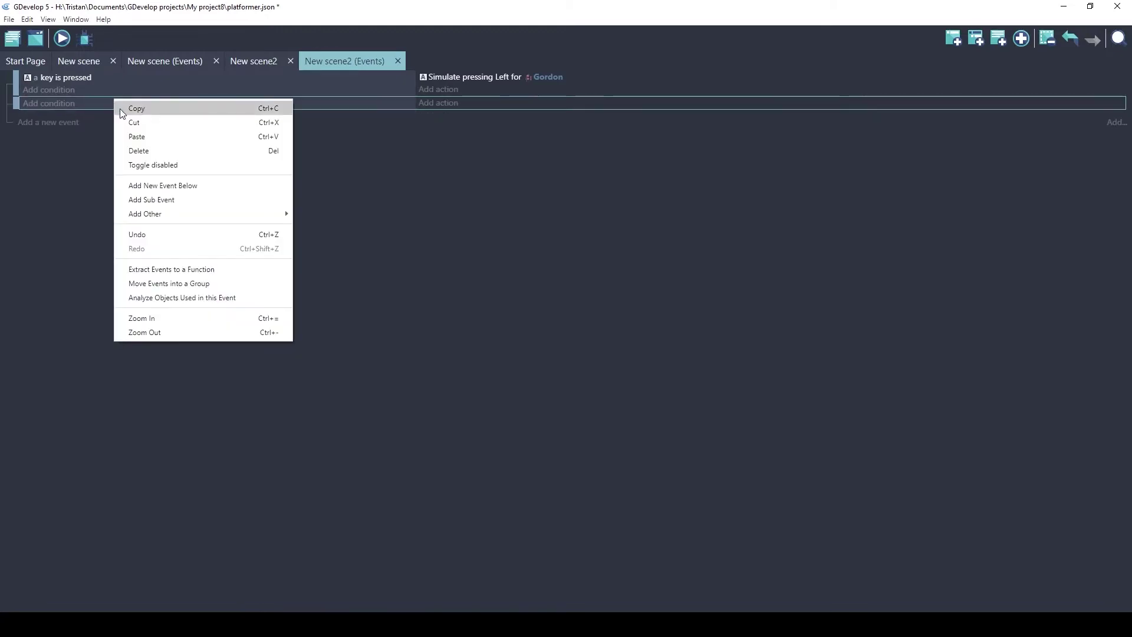
left_click(137, 136)
left_click(36, 104)
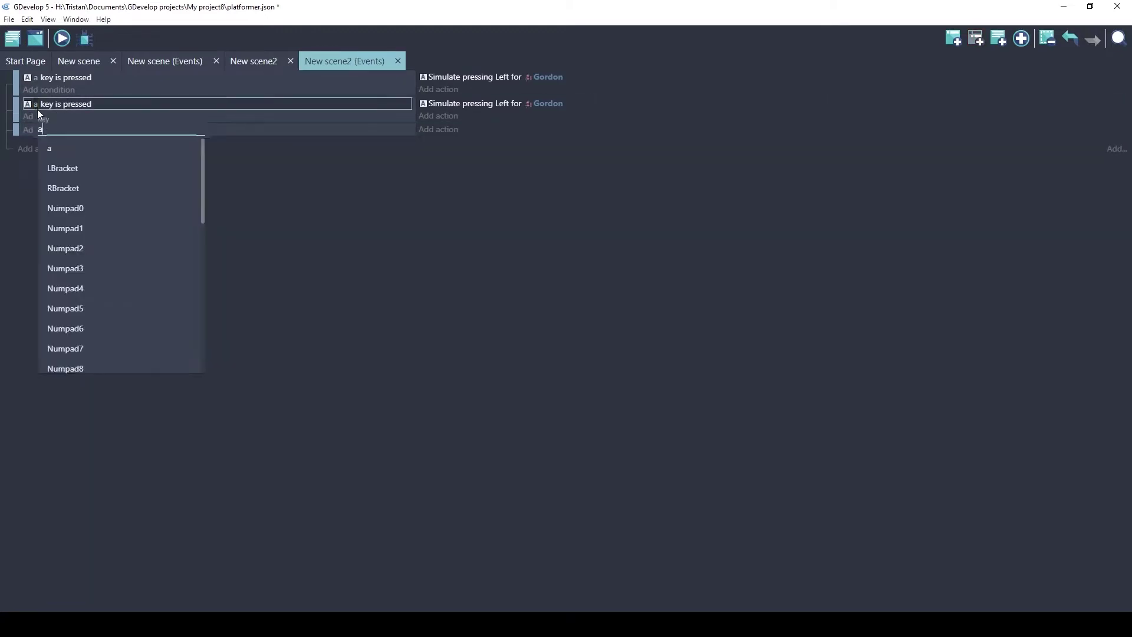
left_click(52, 148)
left_click(34, 105)
key("BackSpace")
type("d")
left_click(101, 154)
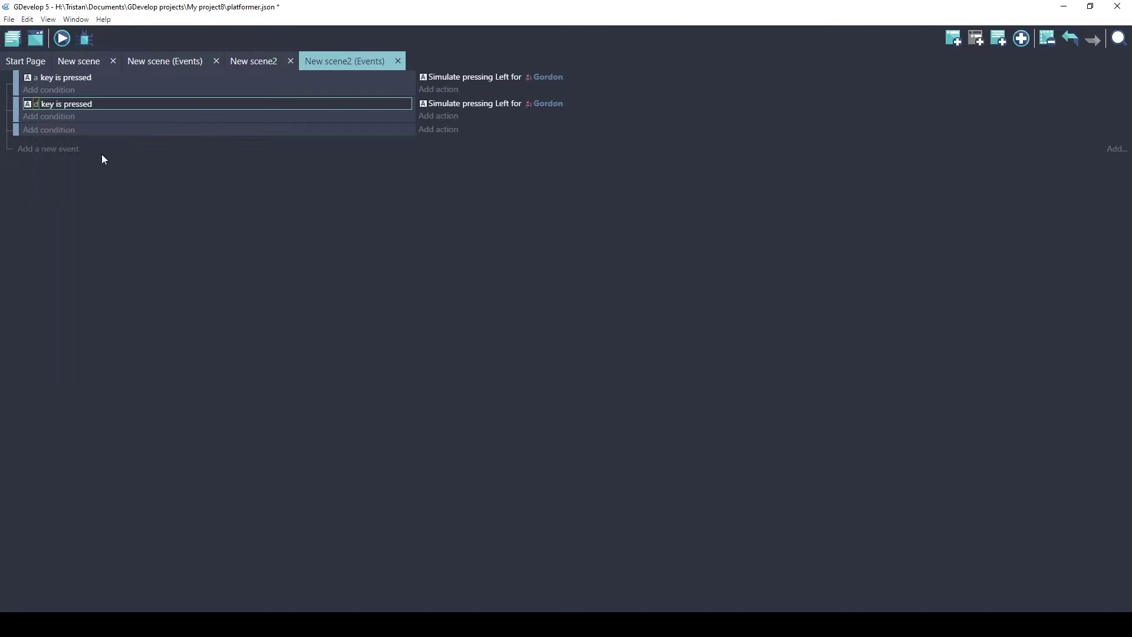
Change the copied event's action to simulate a Right key press for Gordon.
double_click(500, 103)
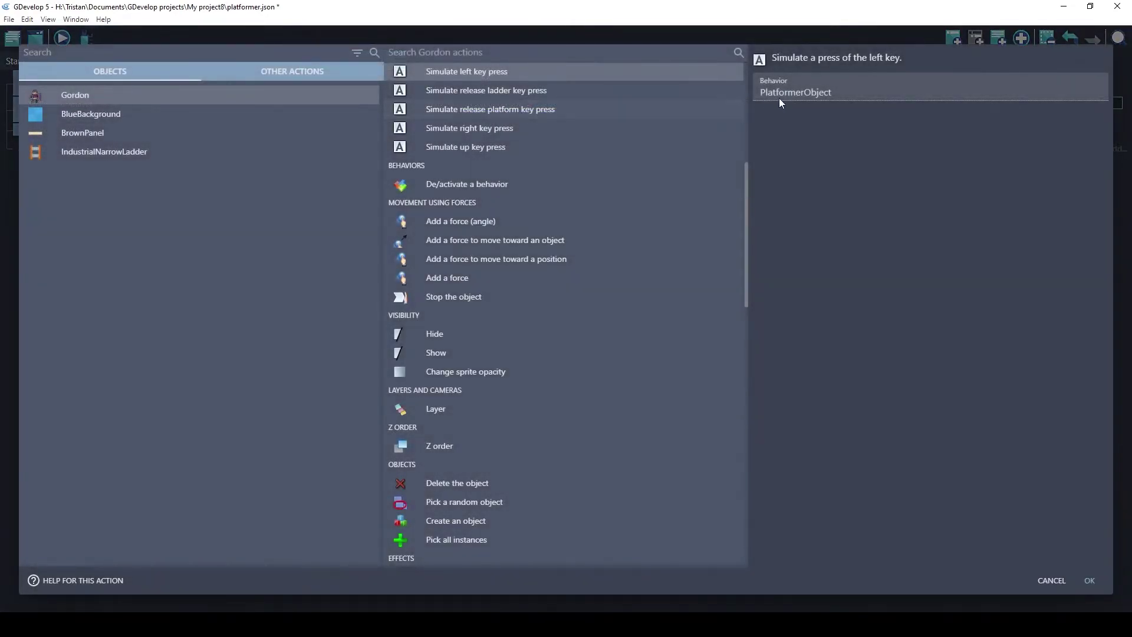
scroll(463, 112, "up", 1)
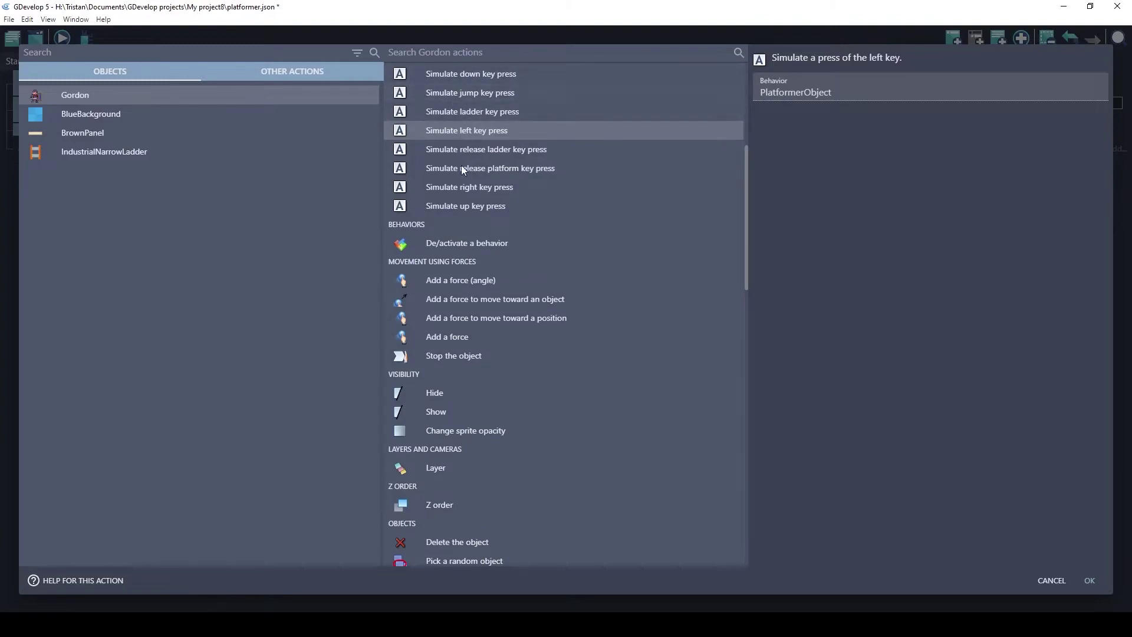
left_click(456, 188)
left_click(1088, 580)
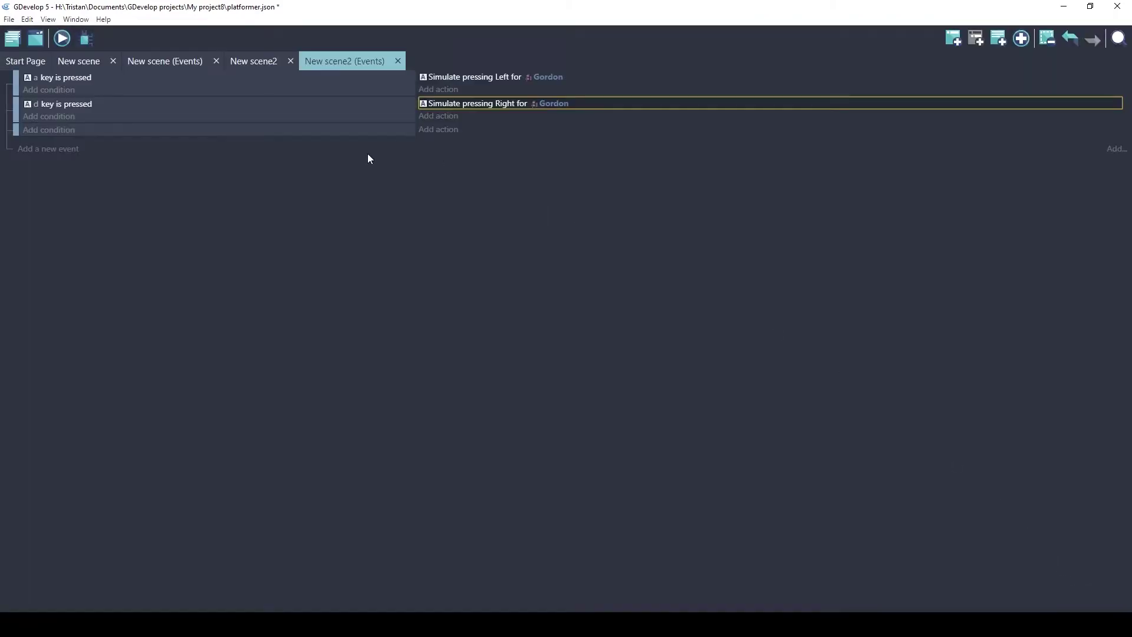
Preview the game, walk Gordon back and forth with the A and D keys, then close it.
left_click(64, 41)
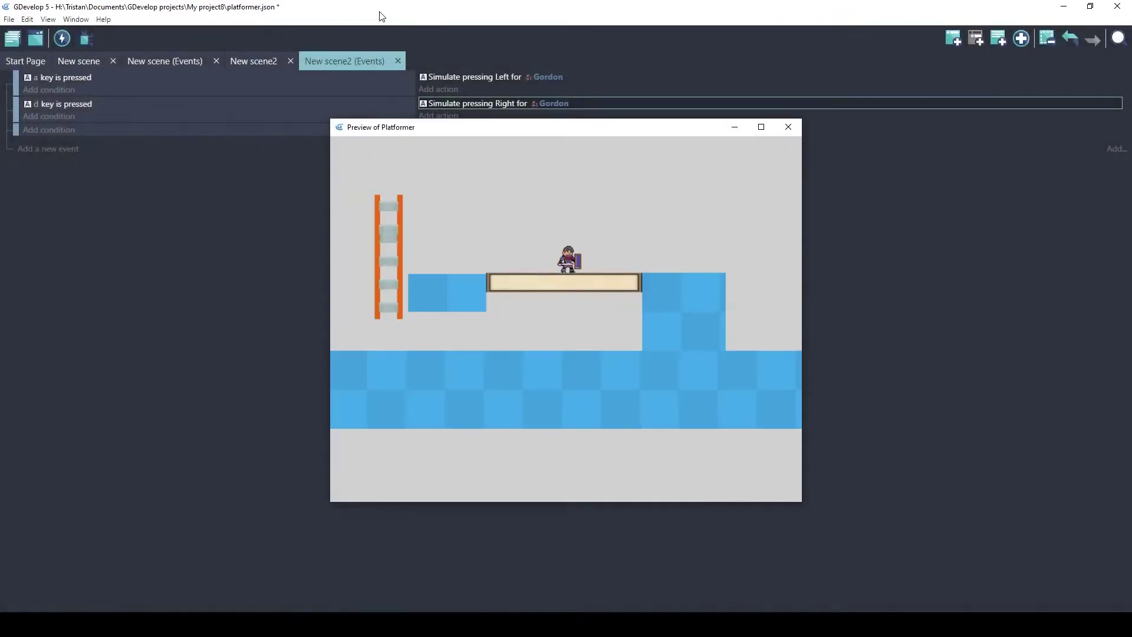
key("a")
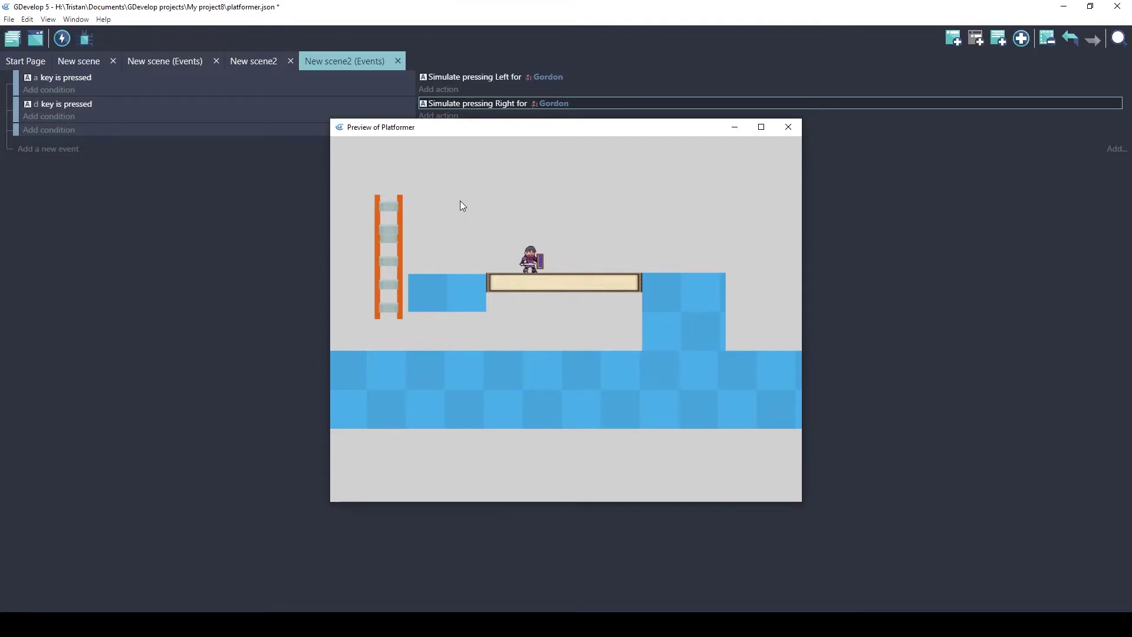
key("d")
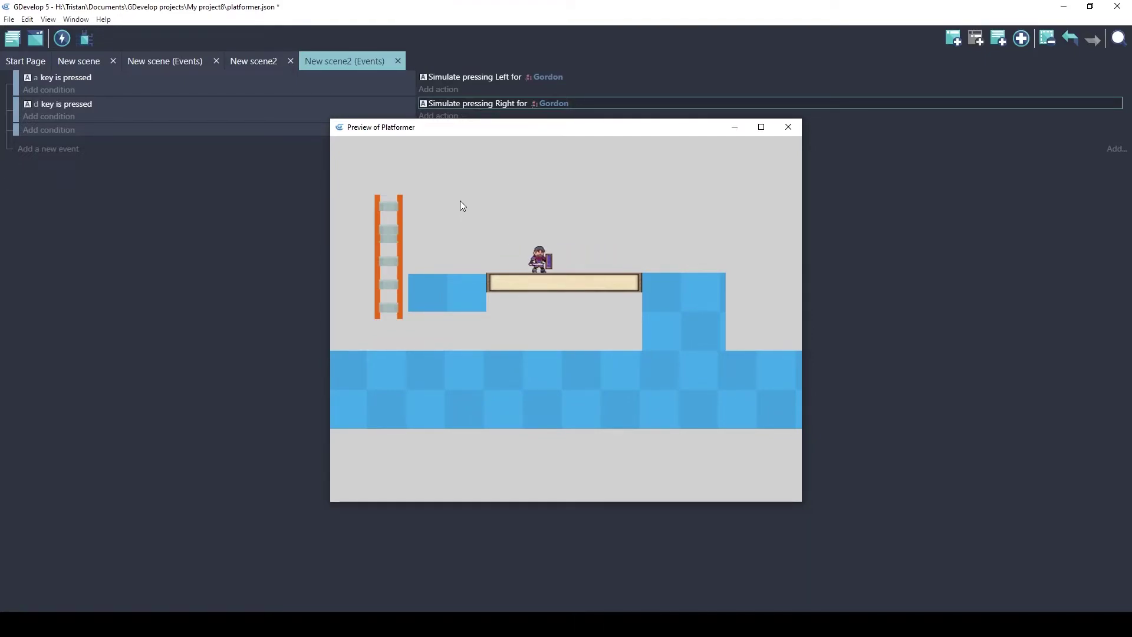
key("a")
key("d")
key("a")
key("d")
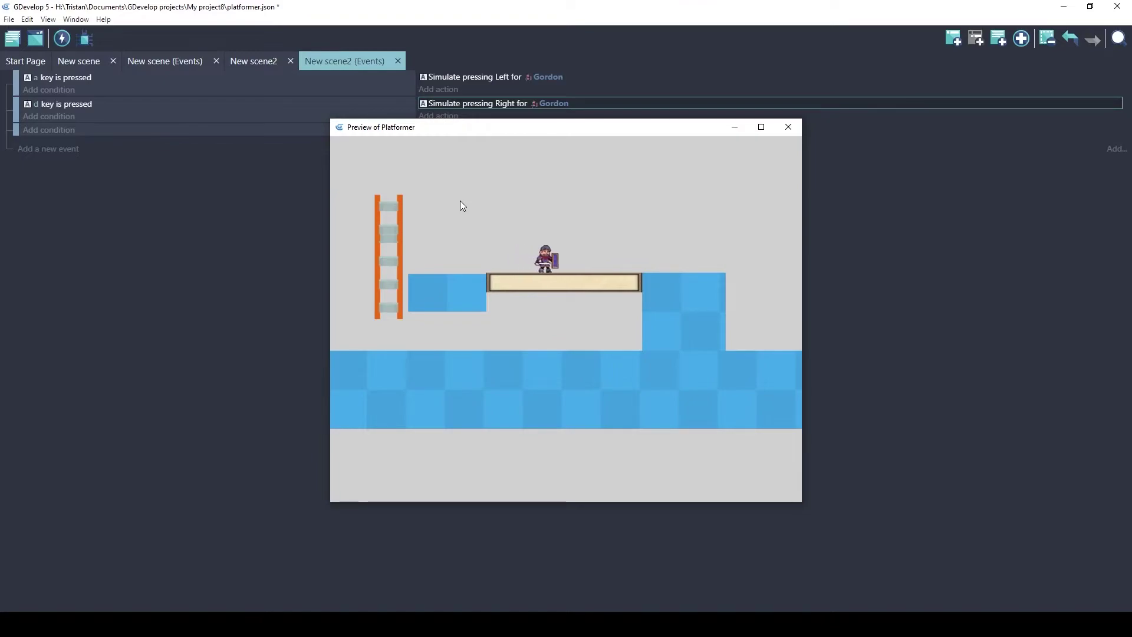
left_click(788, 133)
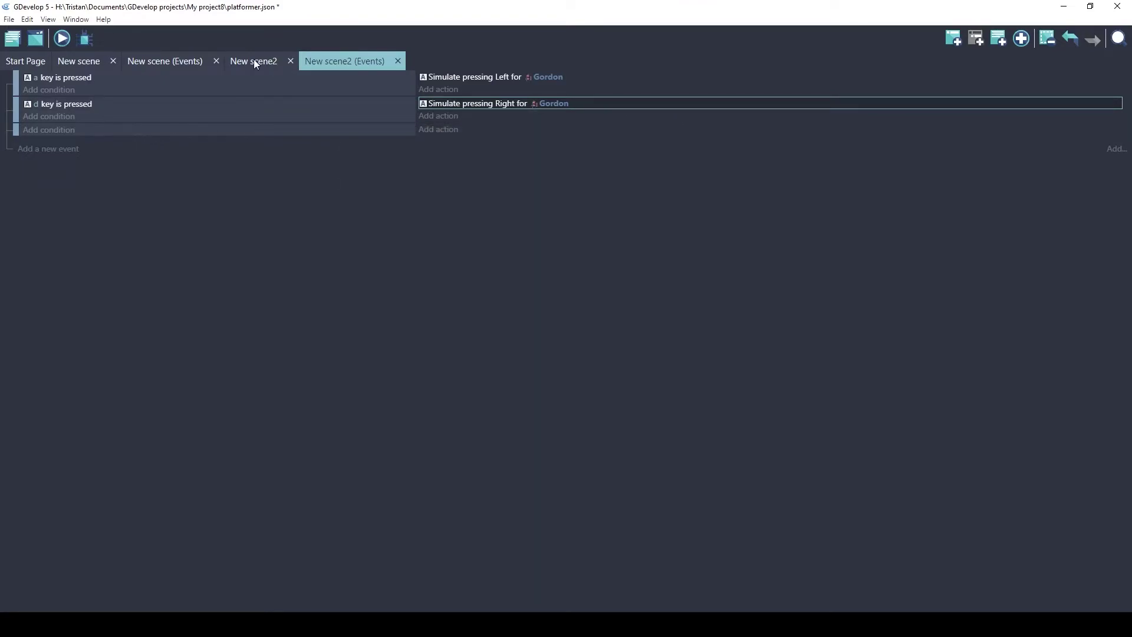
Uncheck Default controls in Gordon's Platformer behavior and apply.
left_click(254, 61)
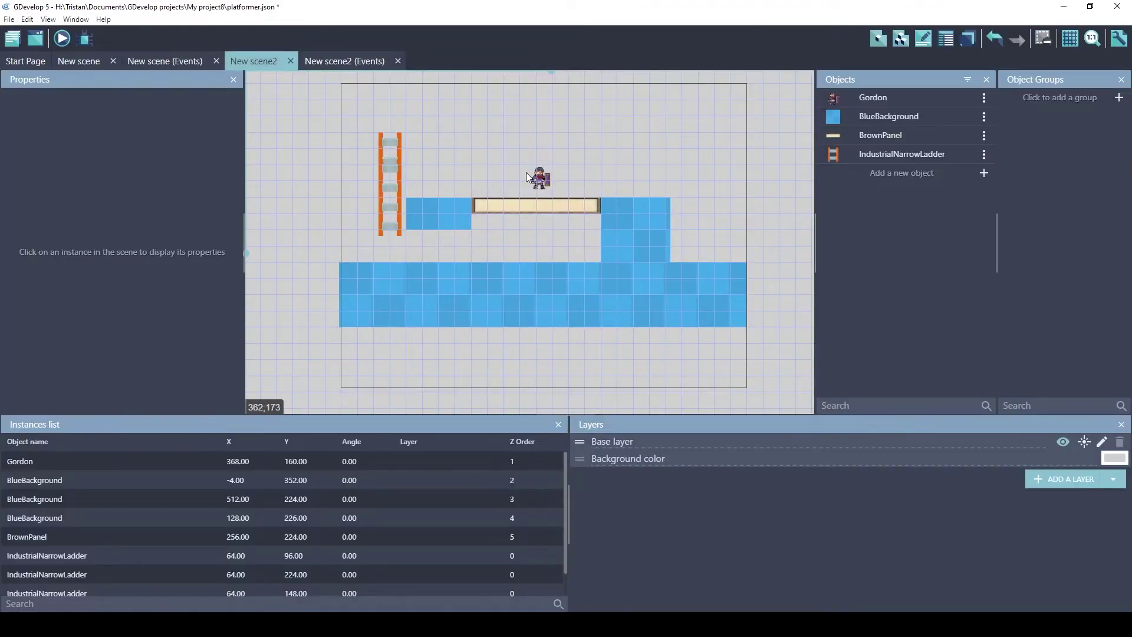
left_click(538, 179)
double_click(538, 178)
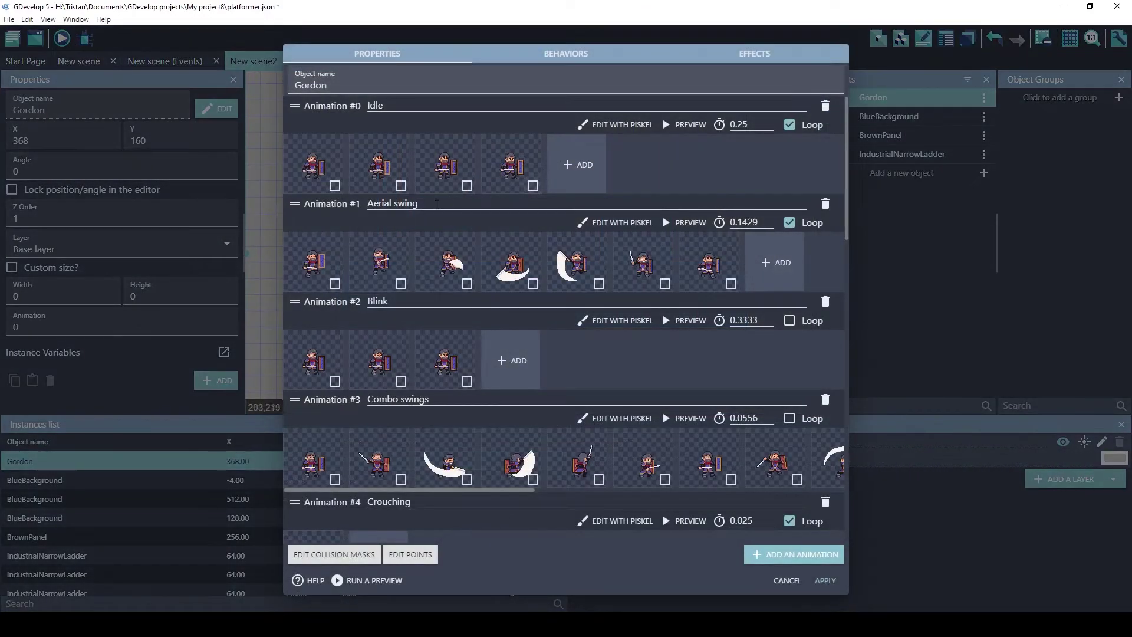
left_click(566, 54)
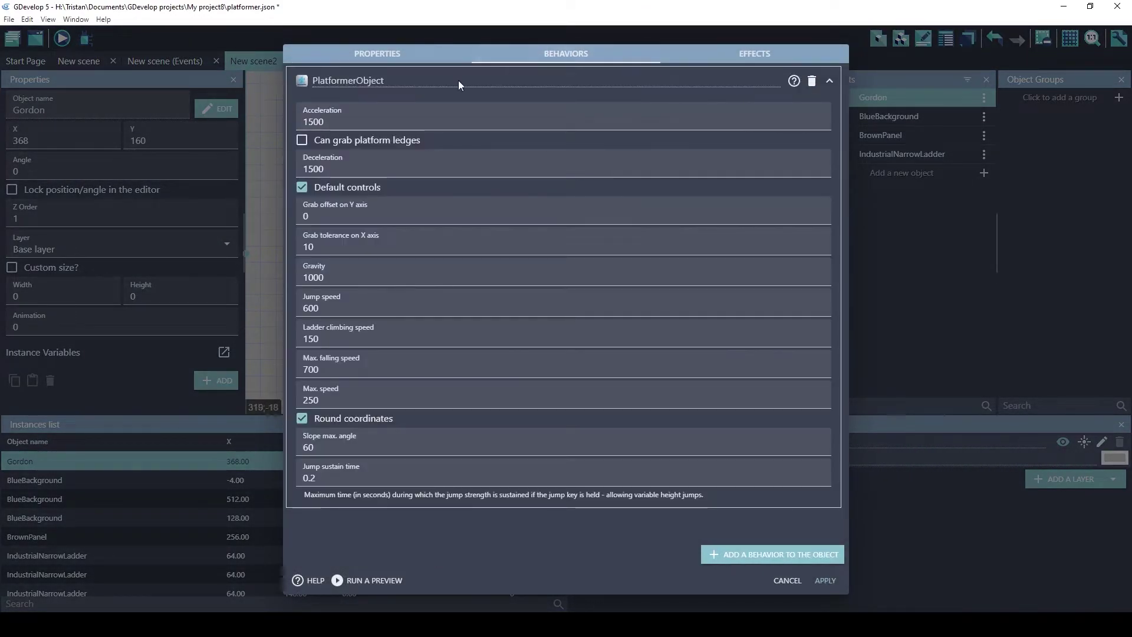
left_click(302, 187)
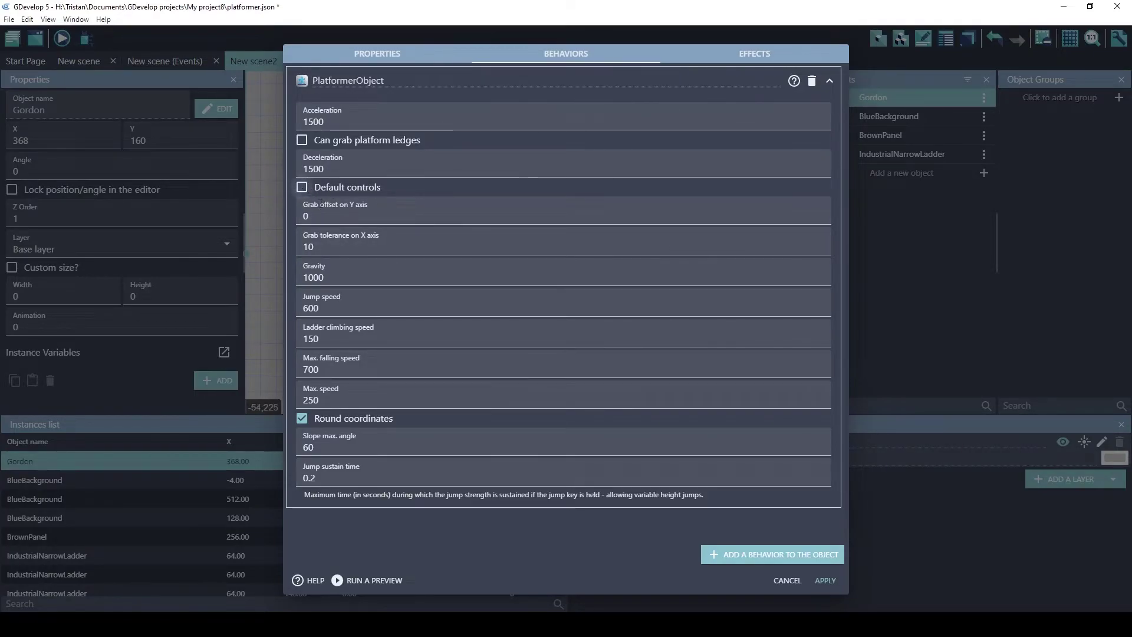
left_click(825, 581)
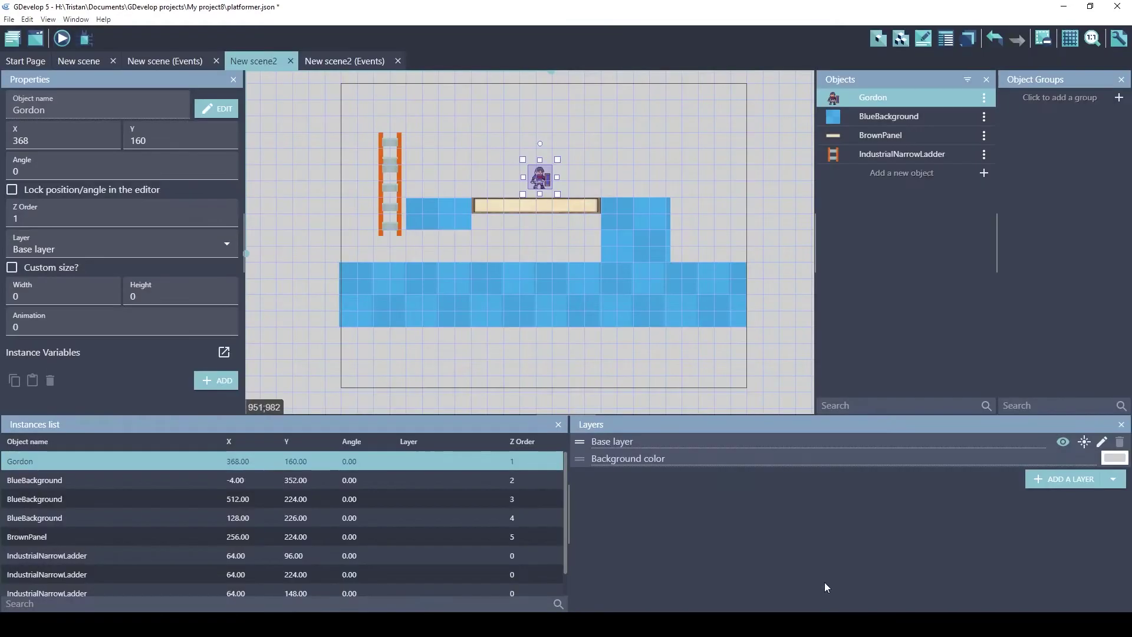
Preview the game and check that the arrow keys no longer drive Gordon.
left_click(62, 40)
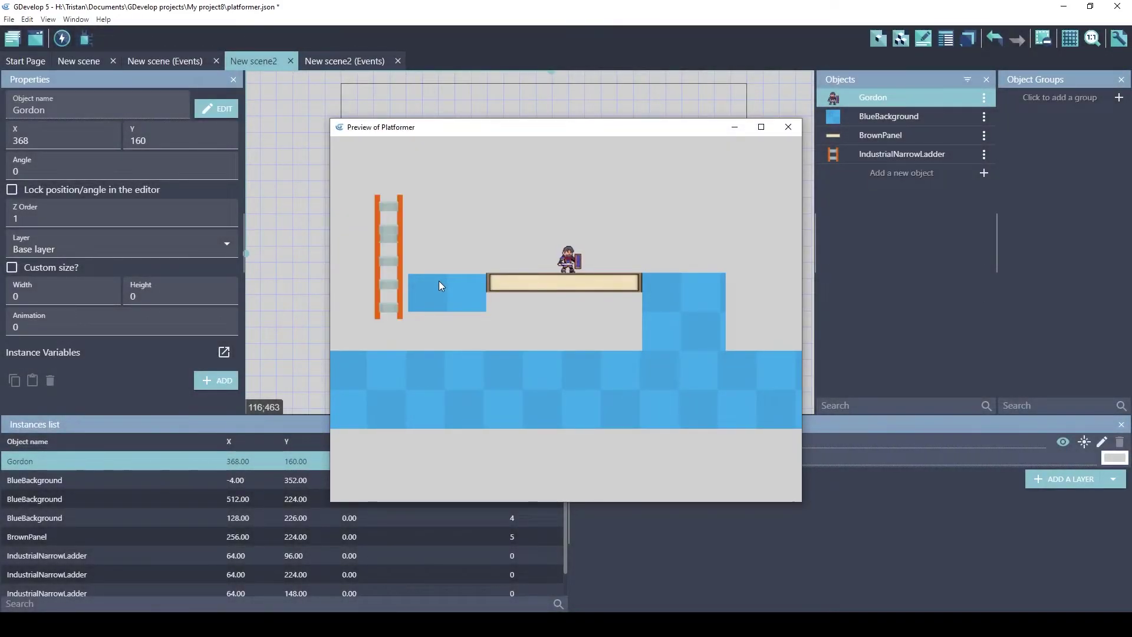
key("Right")
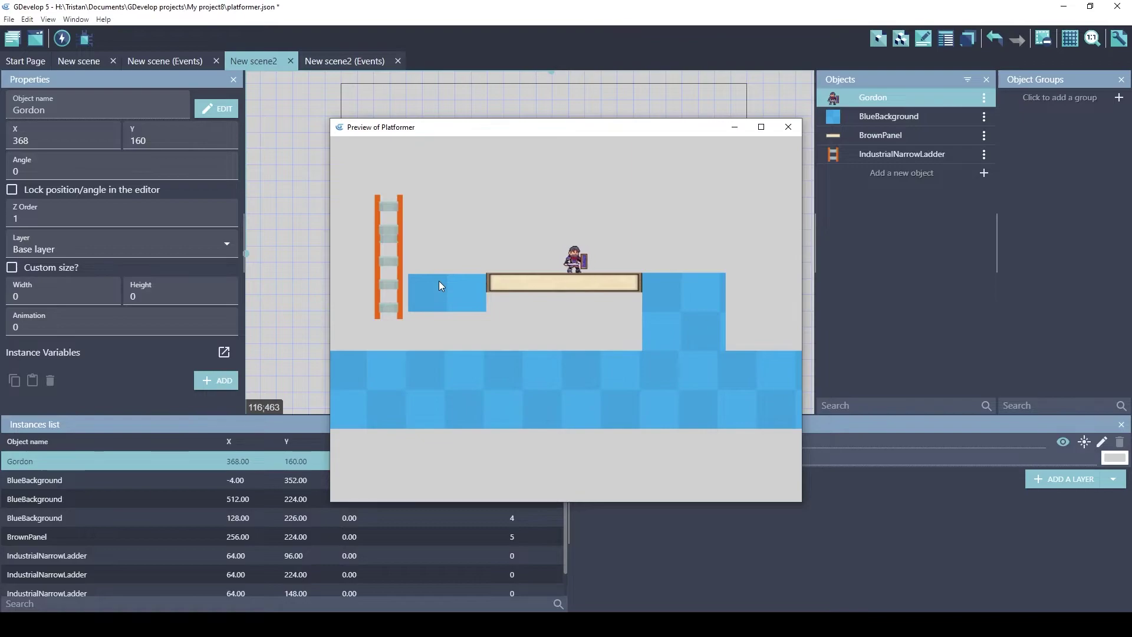
key("Left")
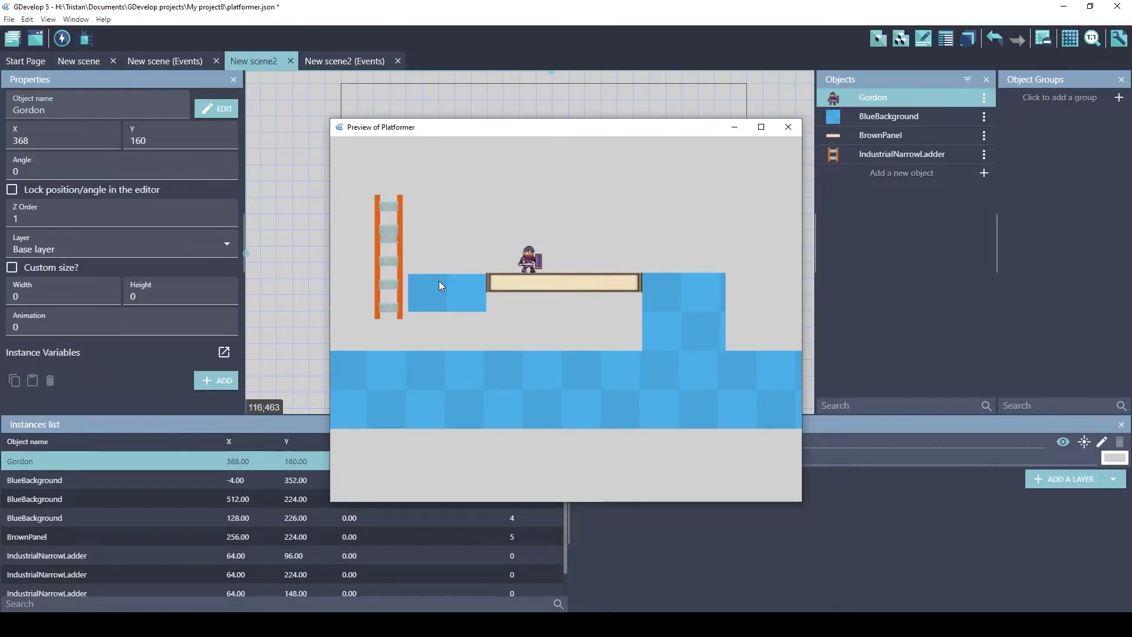
key("Right")
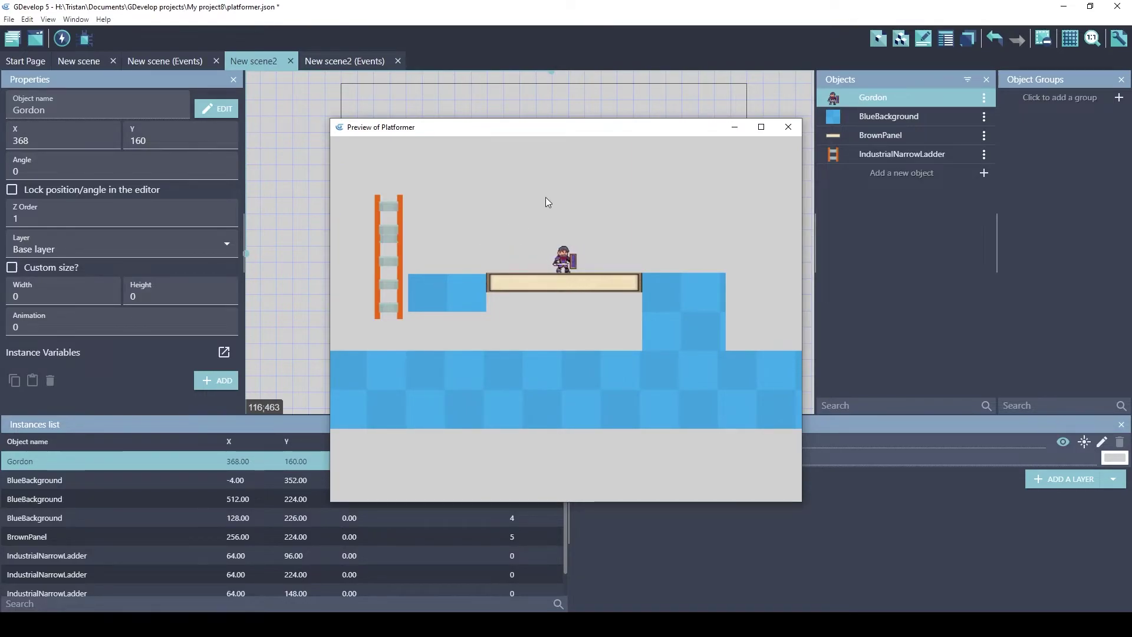
left_click(788, 126)
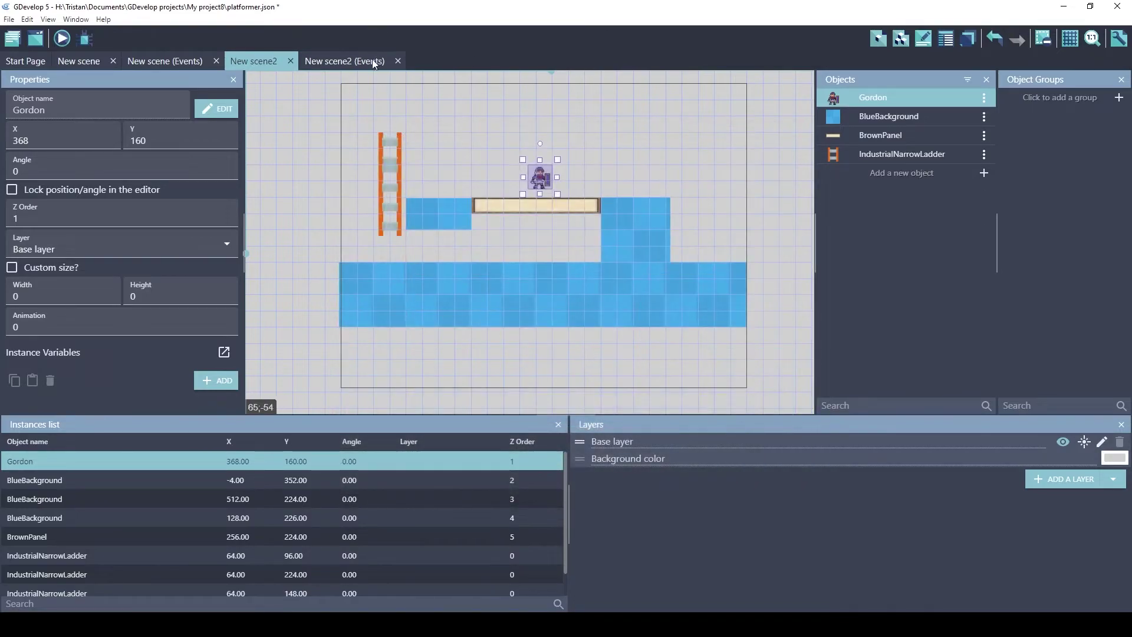
Review Gordon's object settings in the New scene2 layout and close them unchanged.
left_click(482, 154)
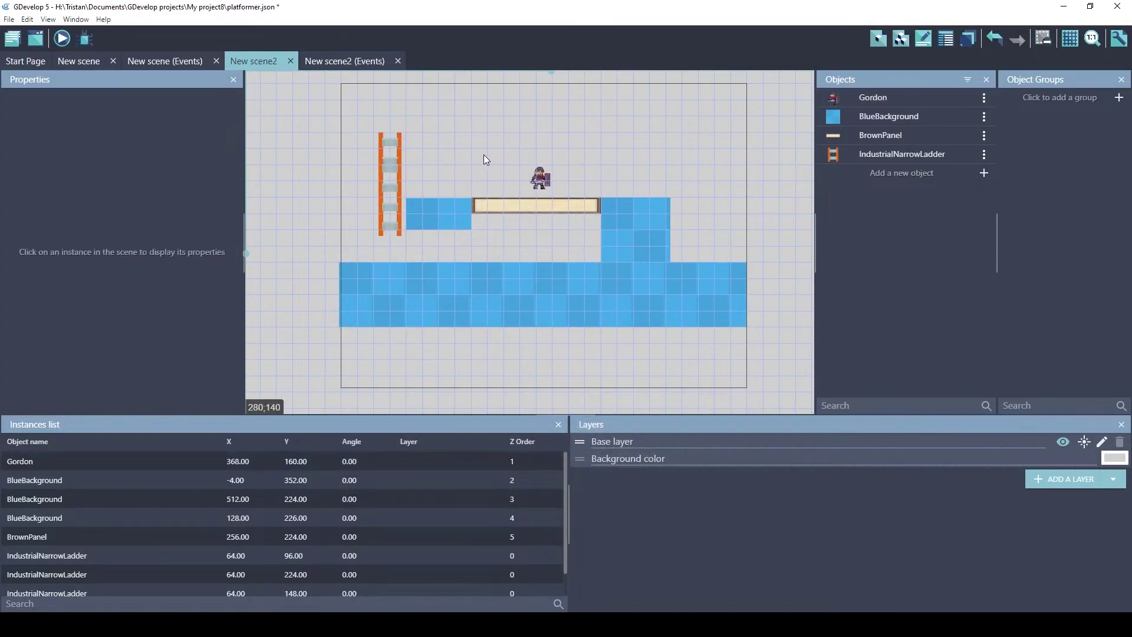
left_click(341, 64)
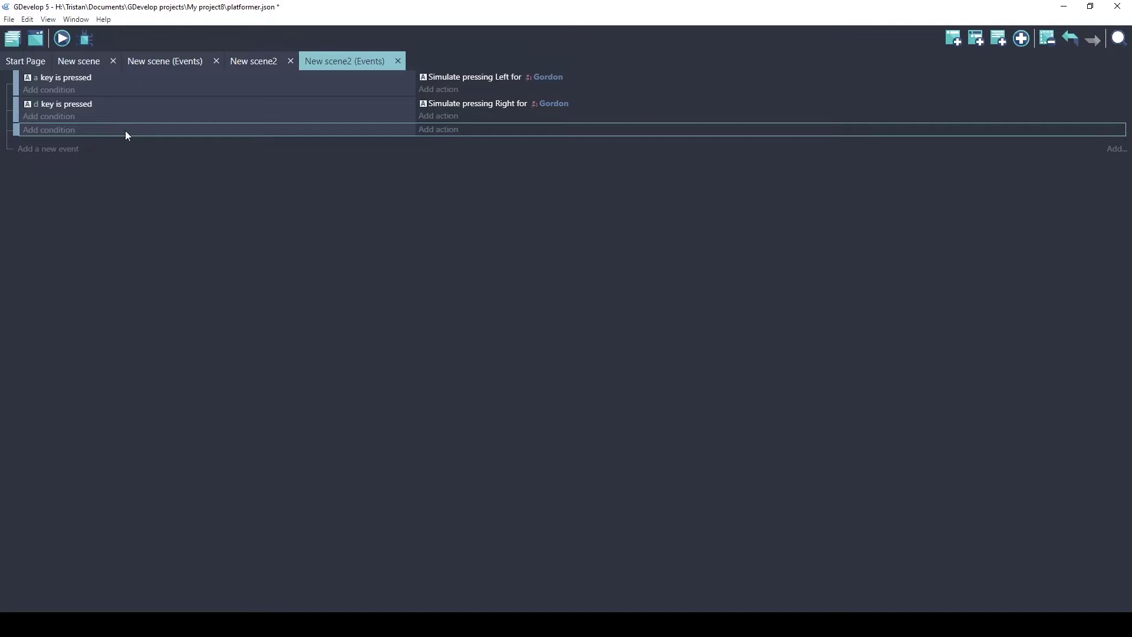
left_click(244, 63)
double_click(540, 178)
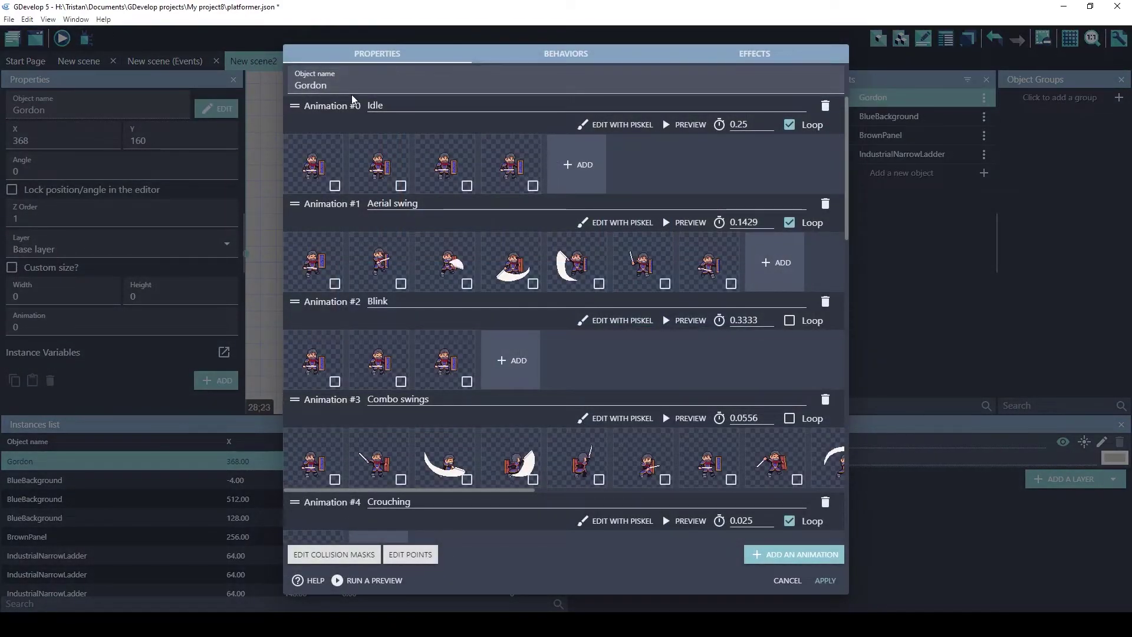
left_click(779, 577)
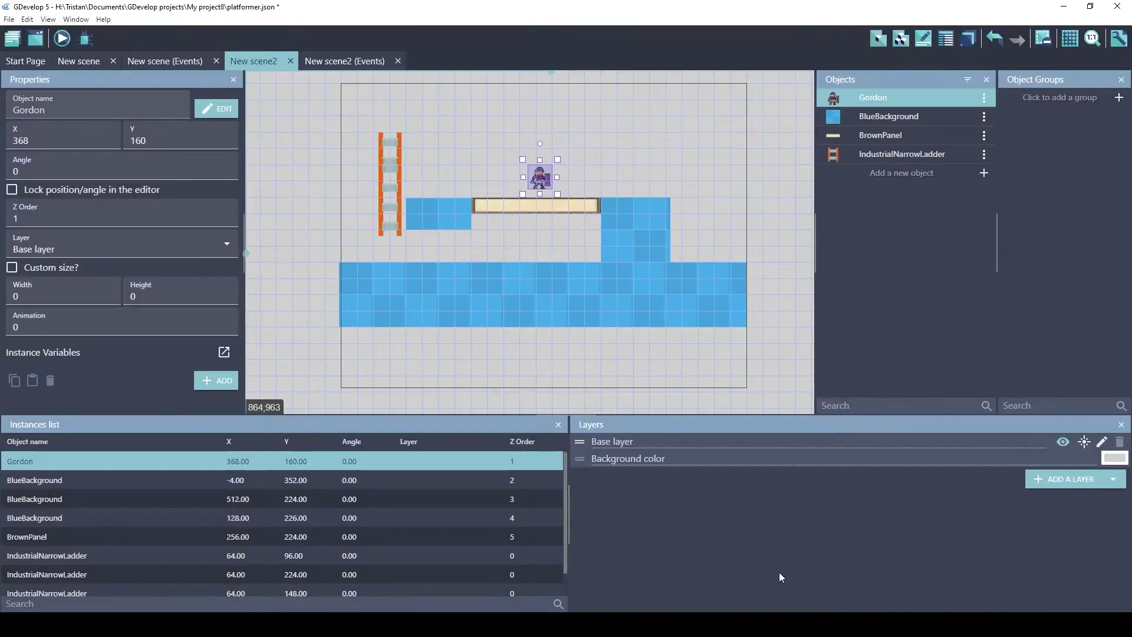
Add the Mushroom asset from the store and place one on the raised blue block.
left_click(900, 174)
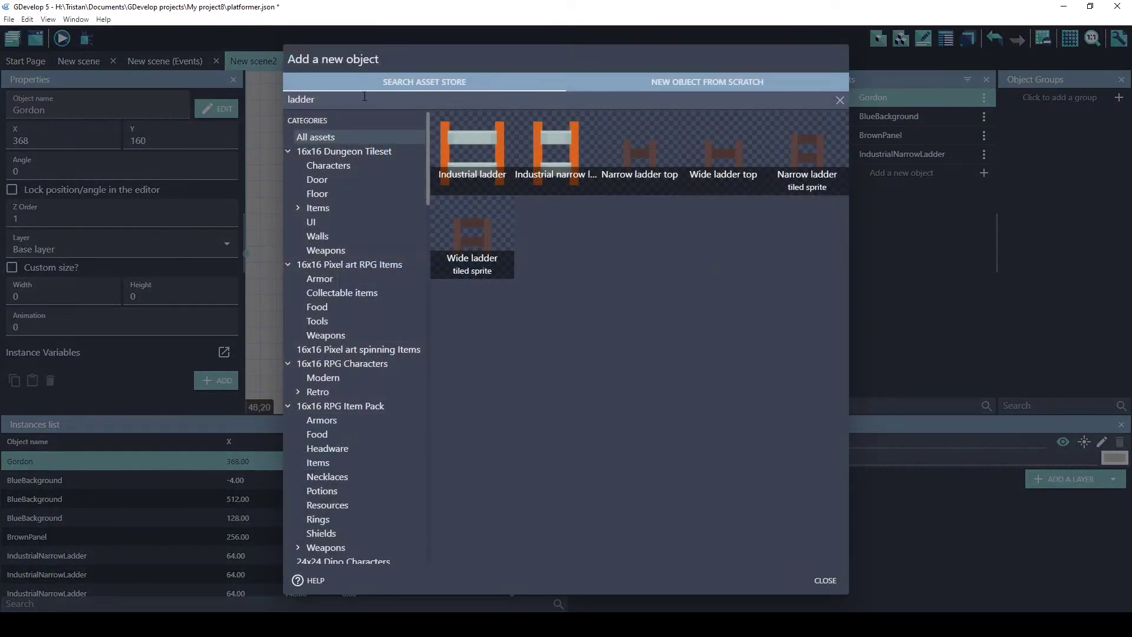
type("mushro")
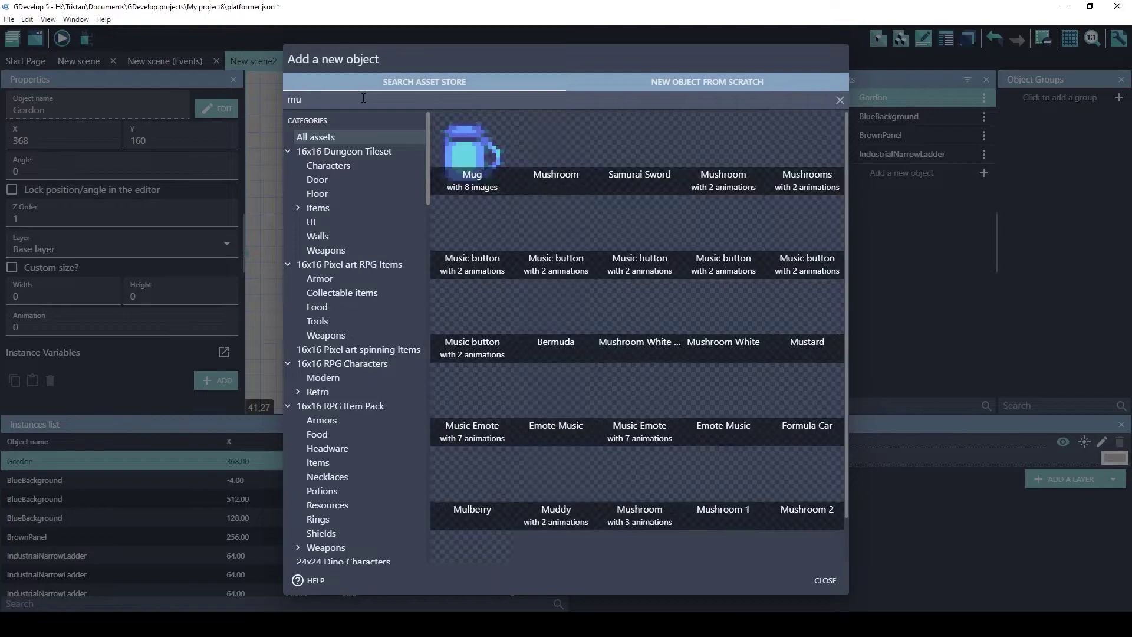
left_click(543, 184)
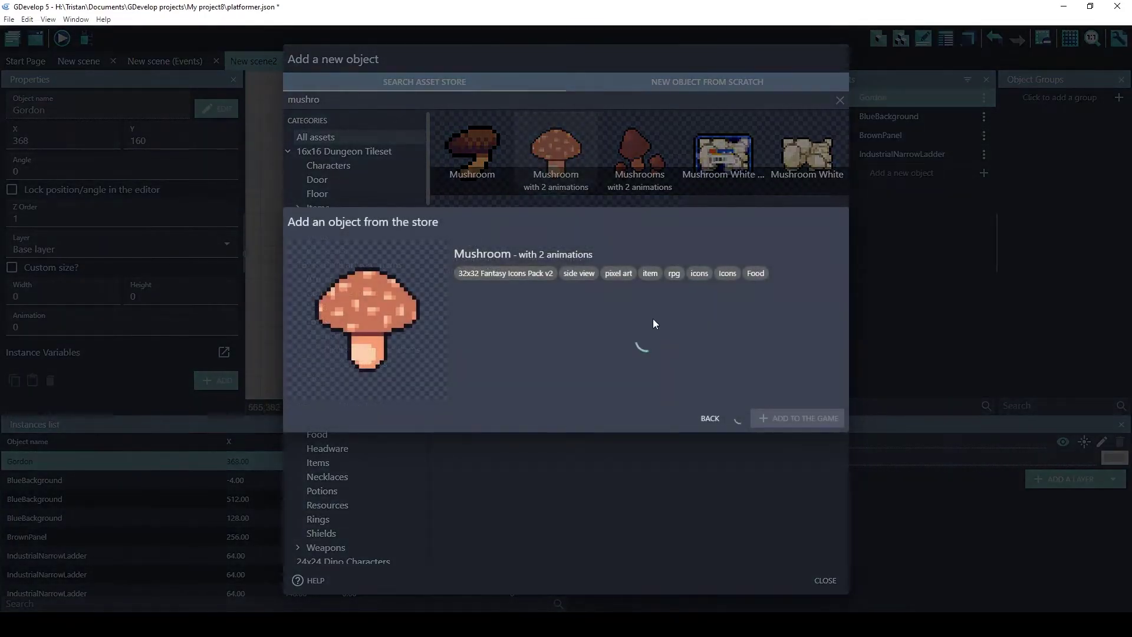
left_click(786, 422)
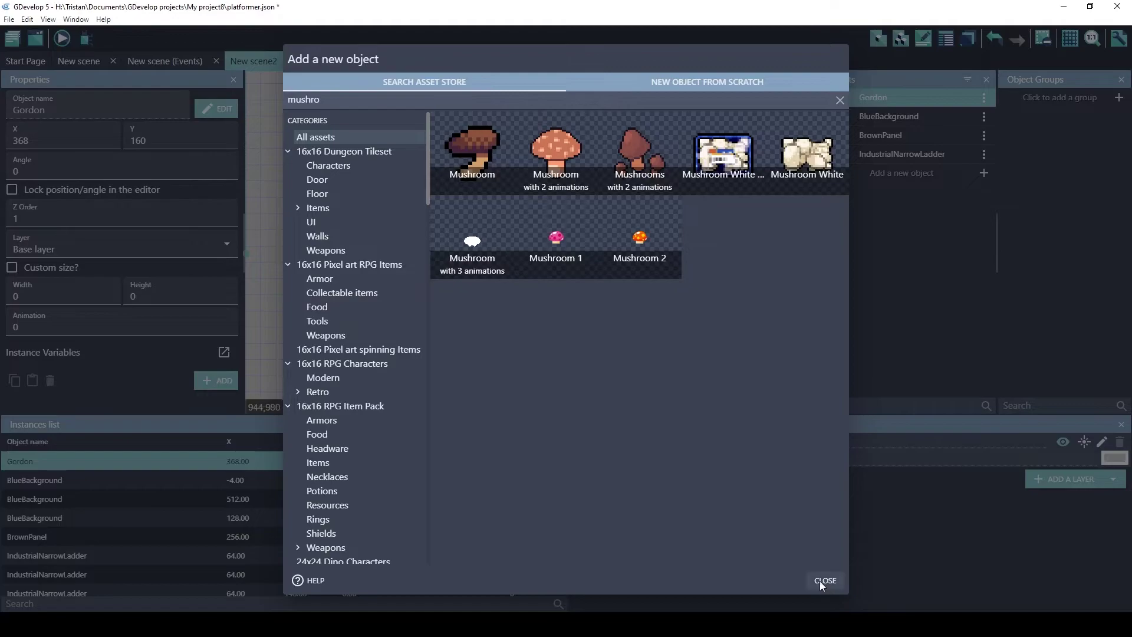
left_click(823, 581)
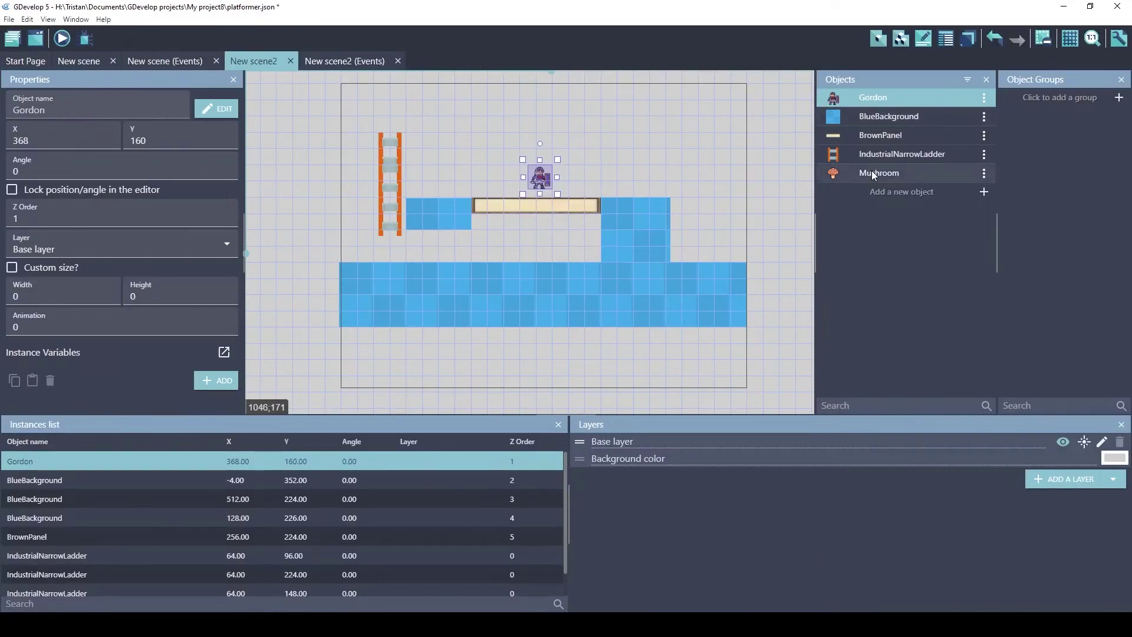
left_click_drag(878, 172, 615, 188)
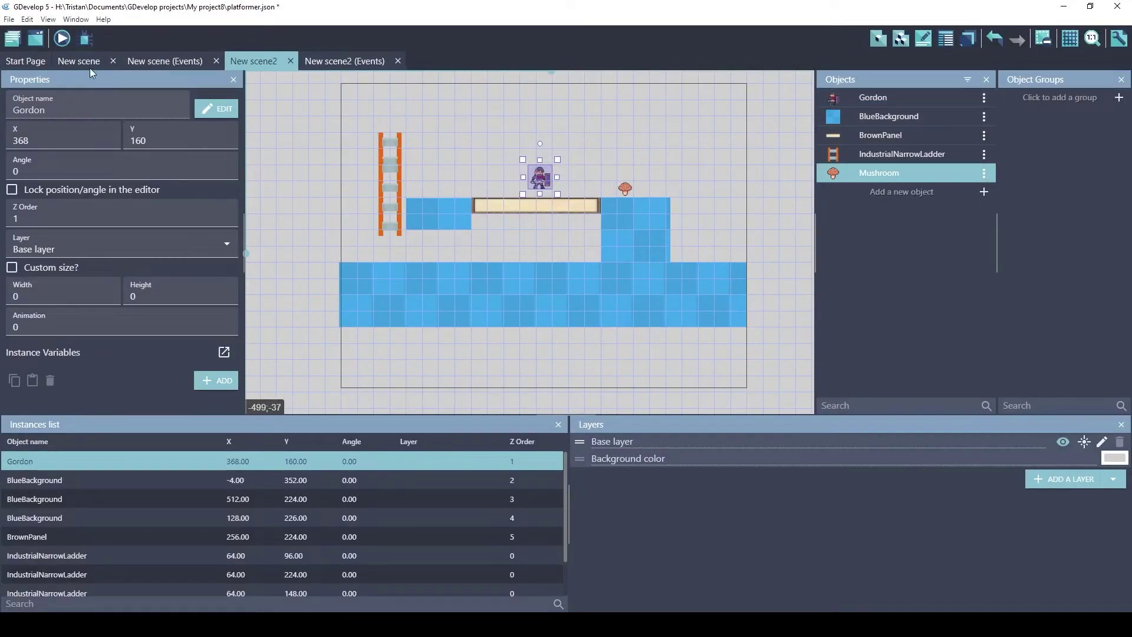
Give the empty event the condition 'Gordon is in collision with Mushroom'.
left_click(326, 63)
left_click(68, 130)
left_click(72, 96)
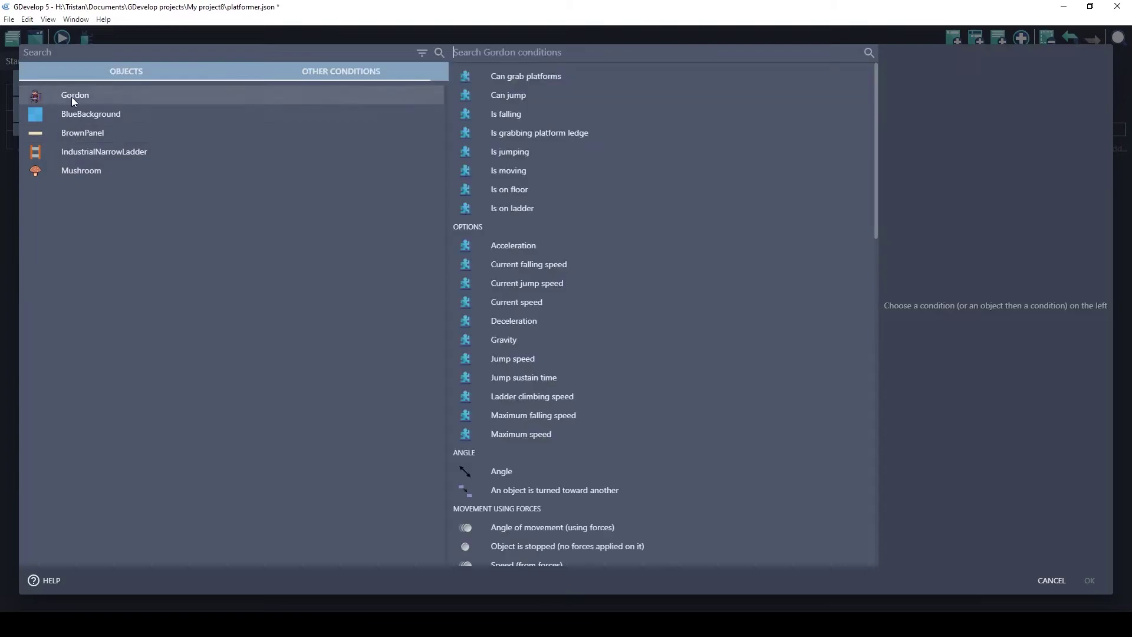
type("coll")
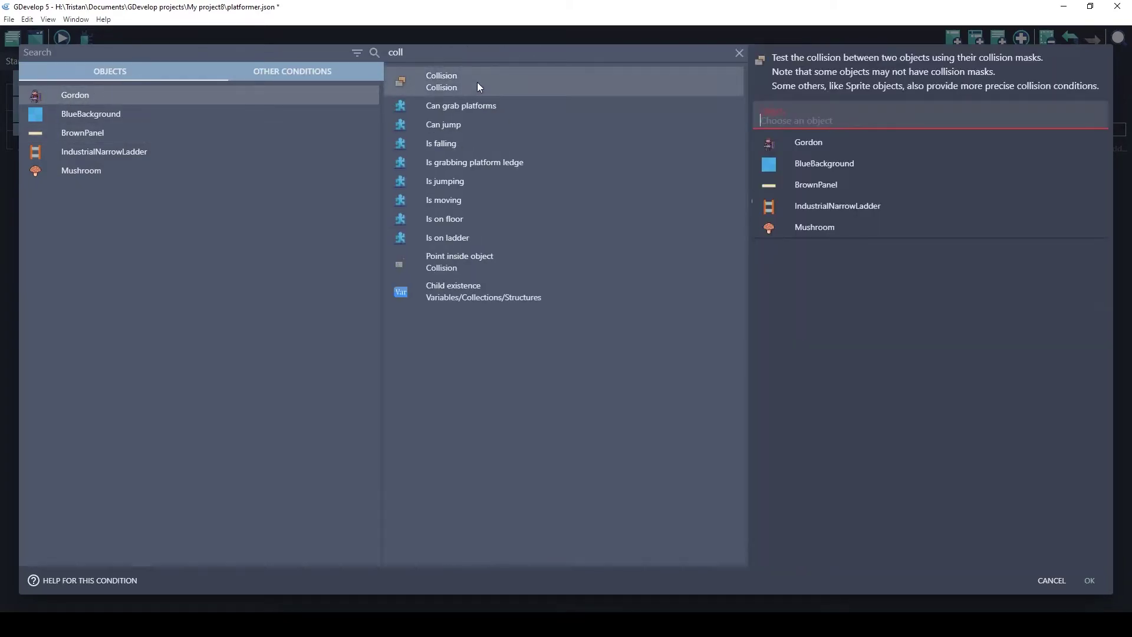
type("mu")
left_click(801, 137)
left_click(1090, 581)
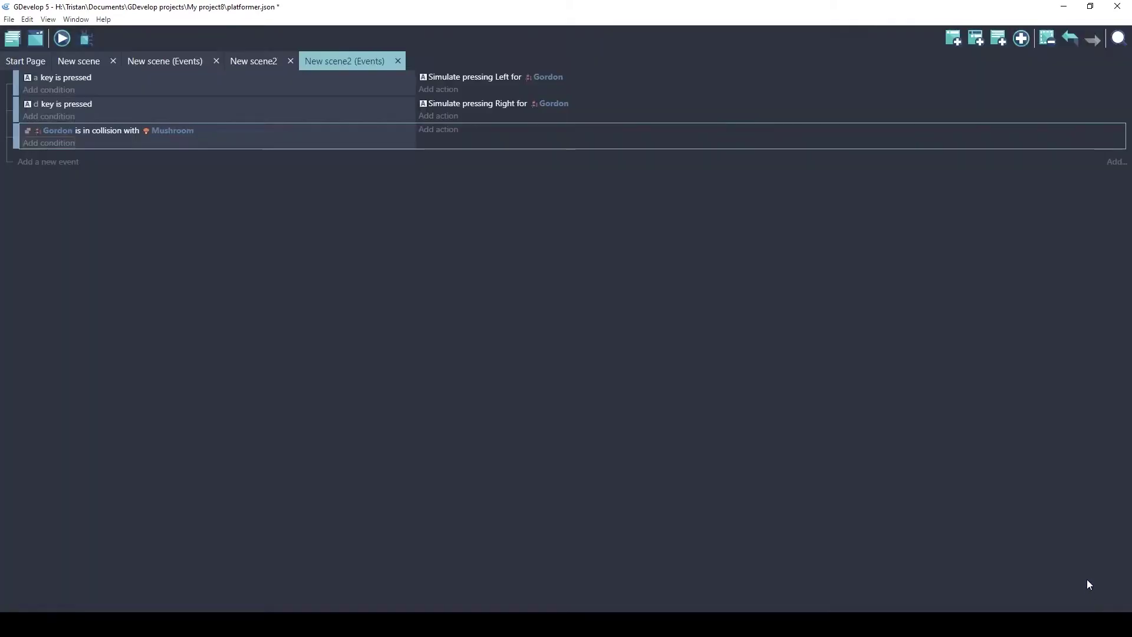
Look through Gordon's actions for the collision event, then cancel without adding one.
left_click(451, 135)
left_click(86, 94)
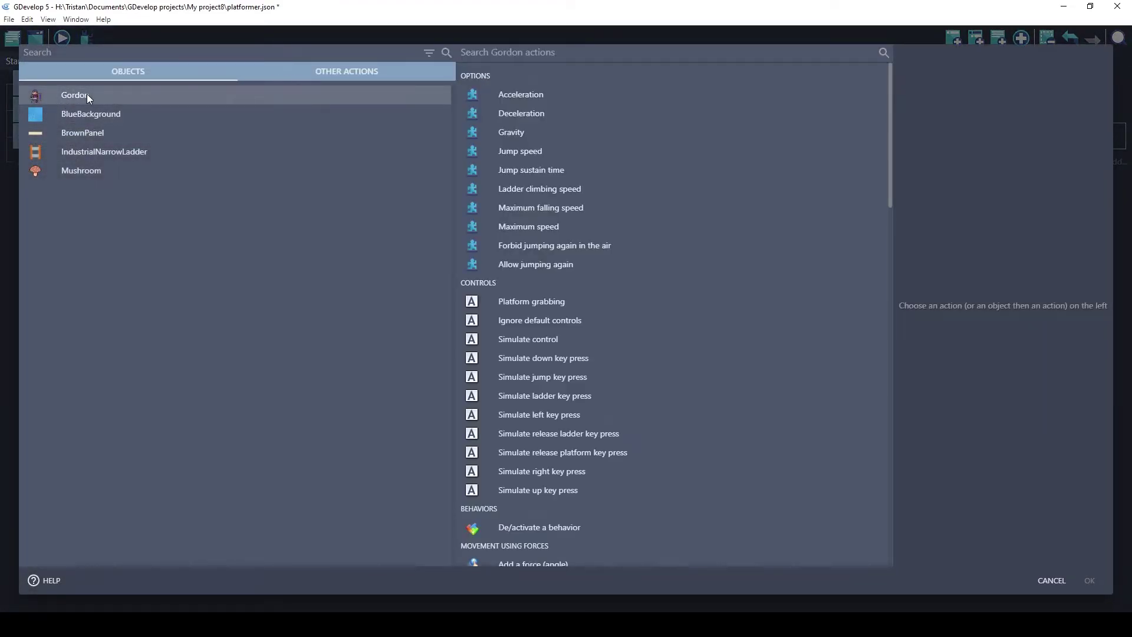
left_click(1055, 585)
Add the Tween behavior to Gordon's object settings and apply.
left_click(253, 61)
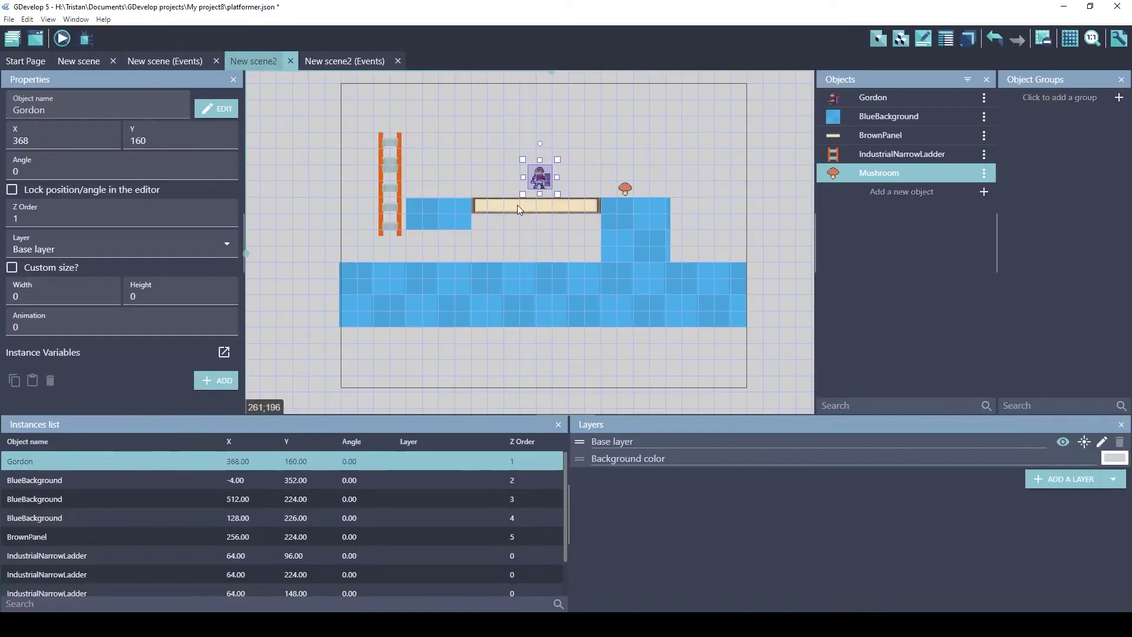
double_click(540, 177)
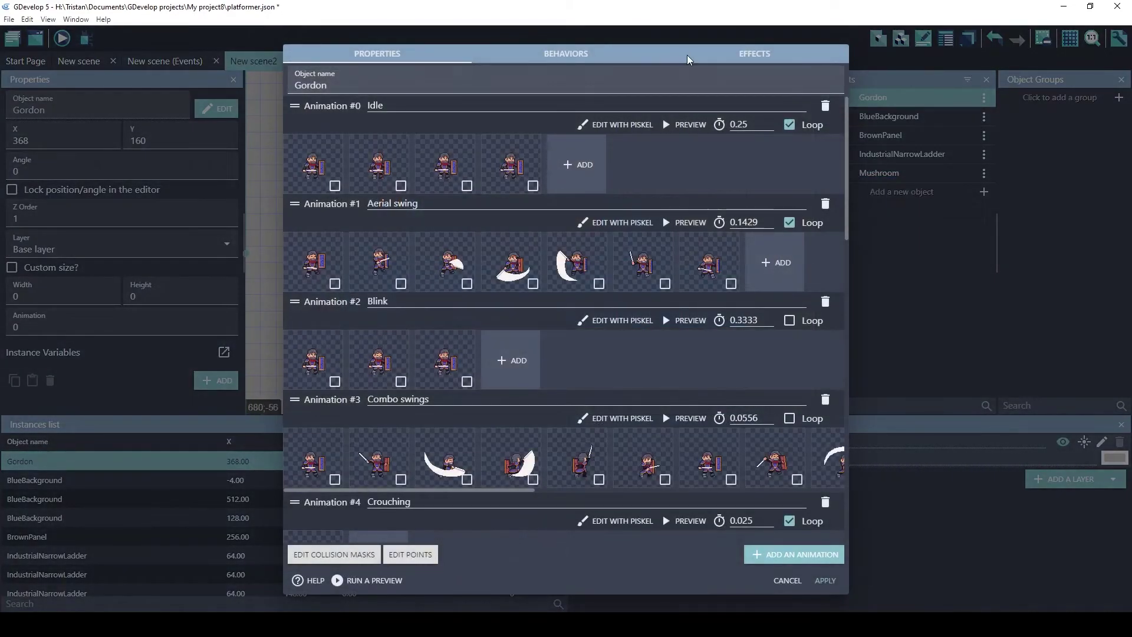
left_click(580, 54)
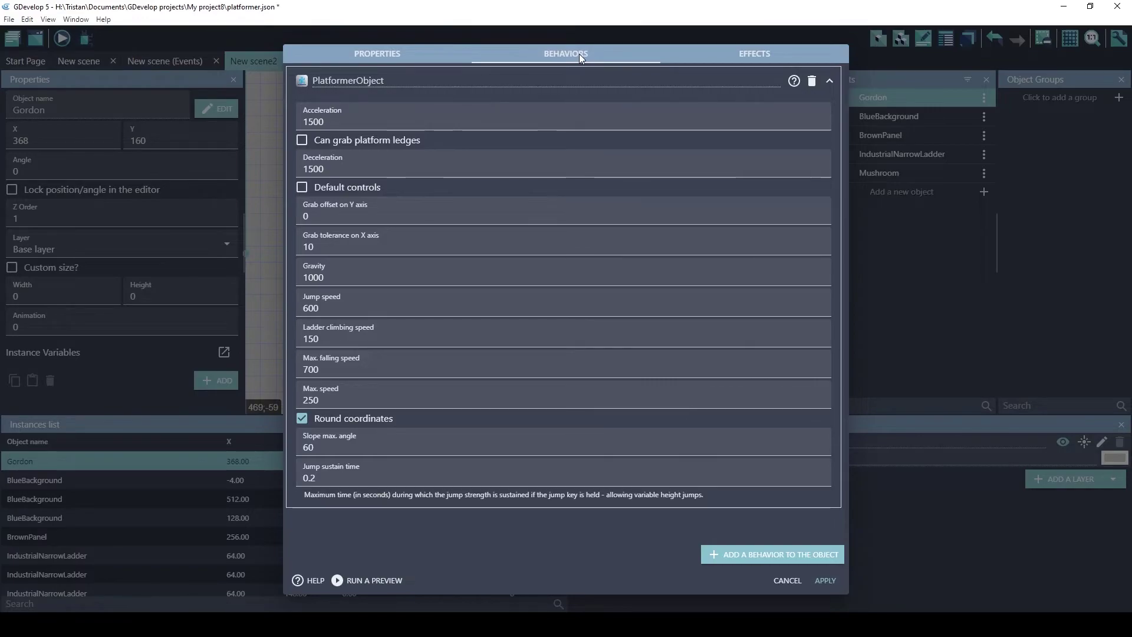
left_click(715, 553)
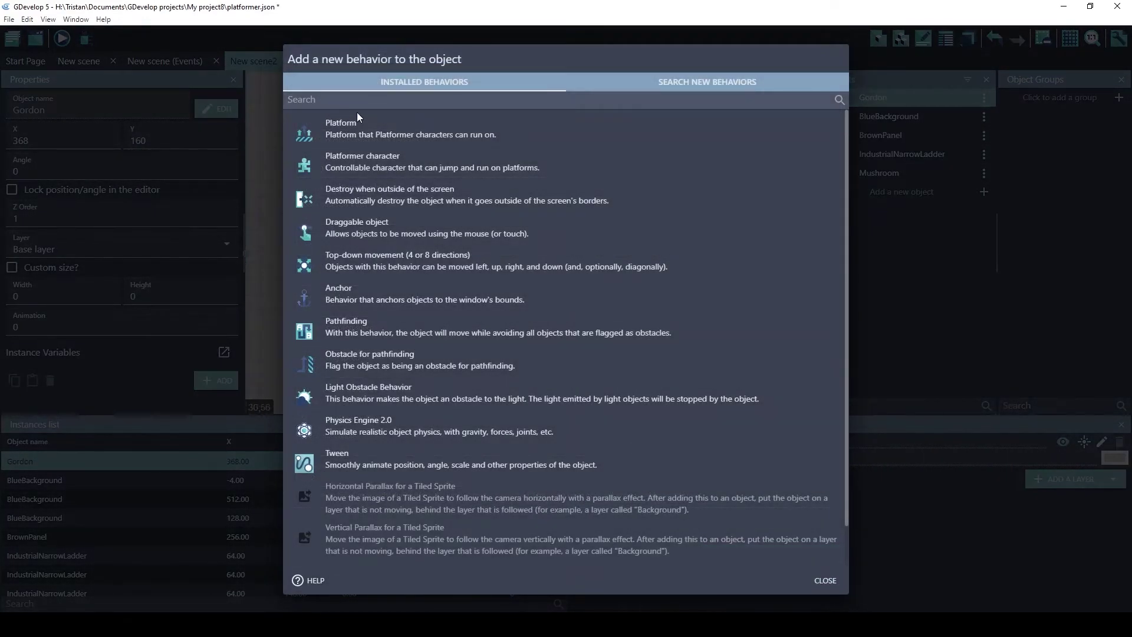
type("tw")
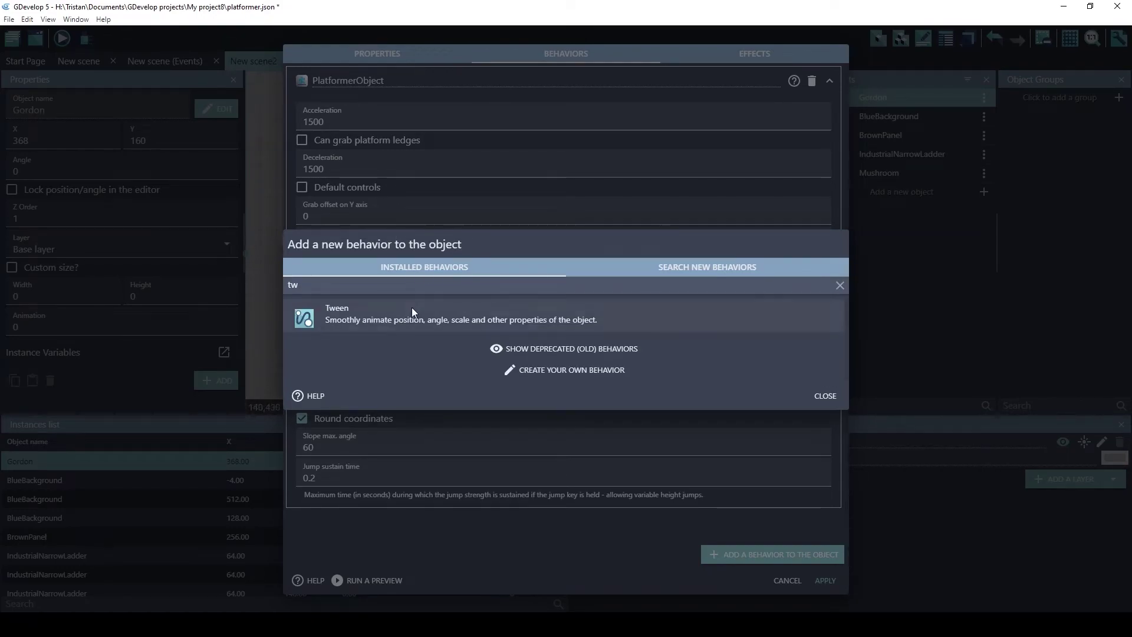
left_click(411, 308)
left_click(824, 580)
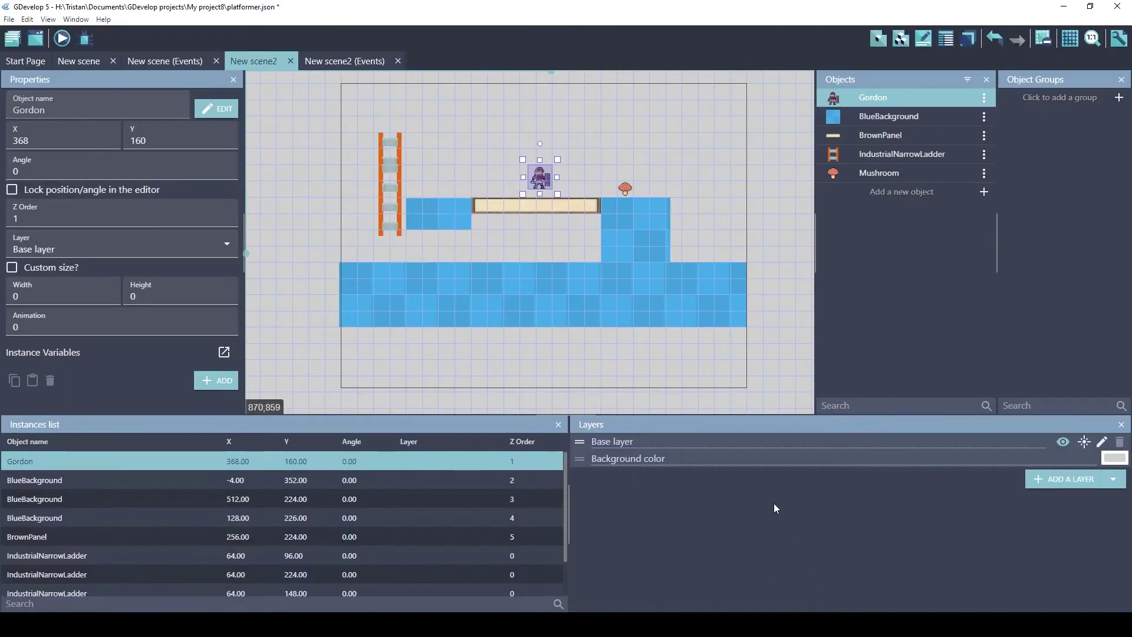
Add a 'Trigger once while true' condition to the Gordon–Mushroom collision event in New scene2.
left_click(326, 61)
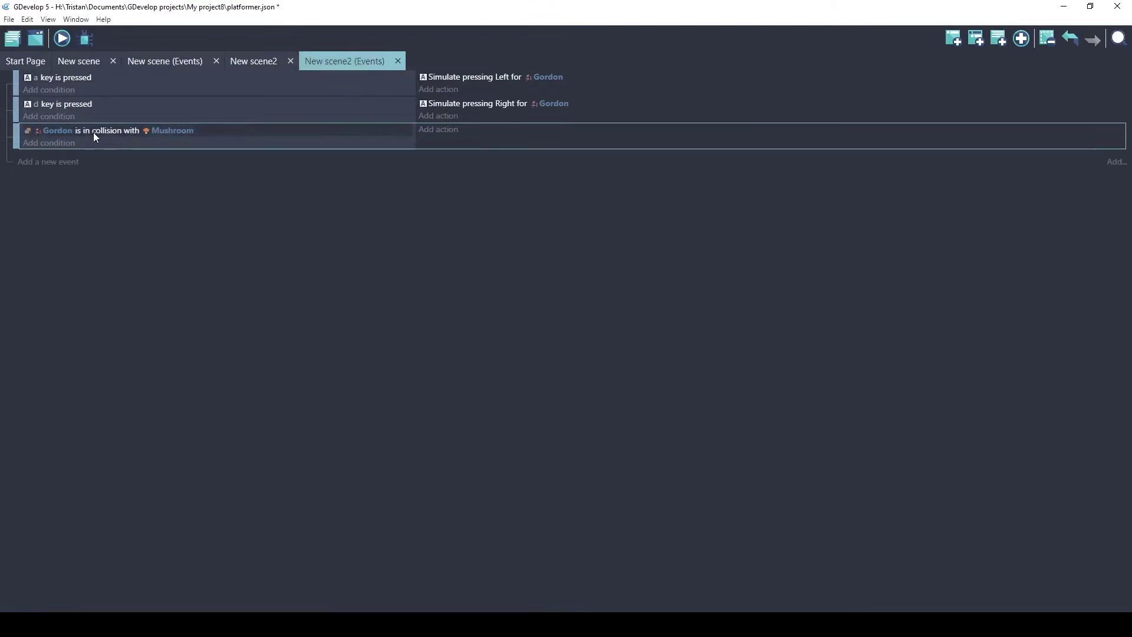
left_click(49, 143)
type("tri")
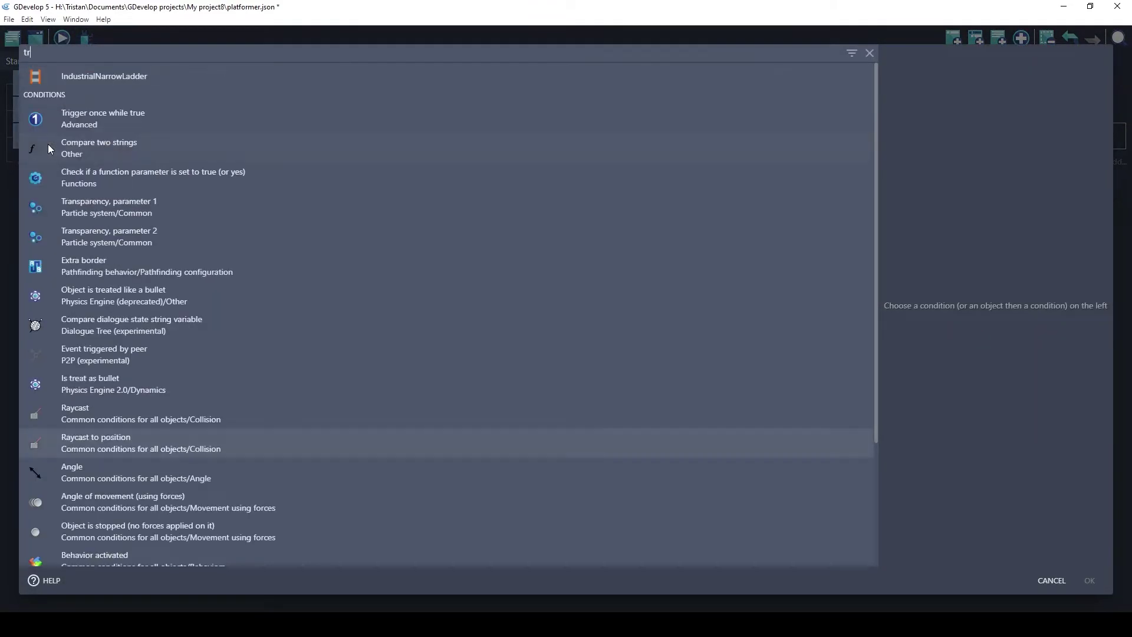
left_click(147, 125)
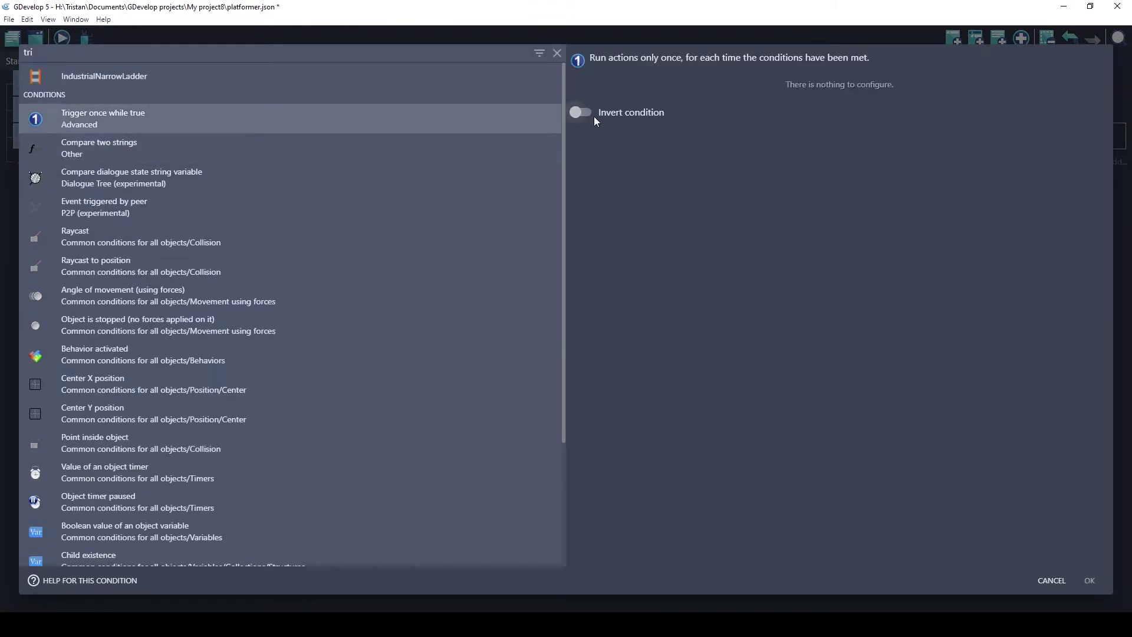
left_click(1088, 580)
Add a 'Delete the object' action for Mushroom to the collision event.
left_click(437, 129)
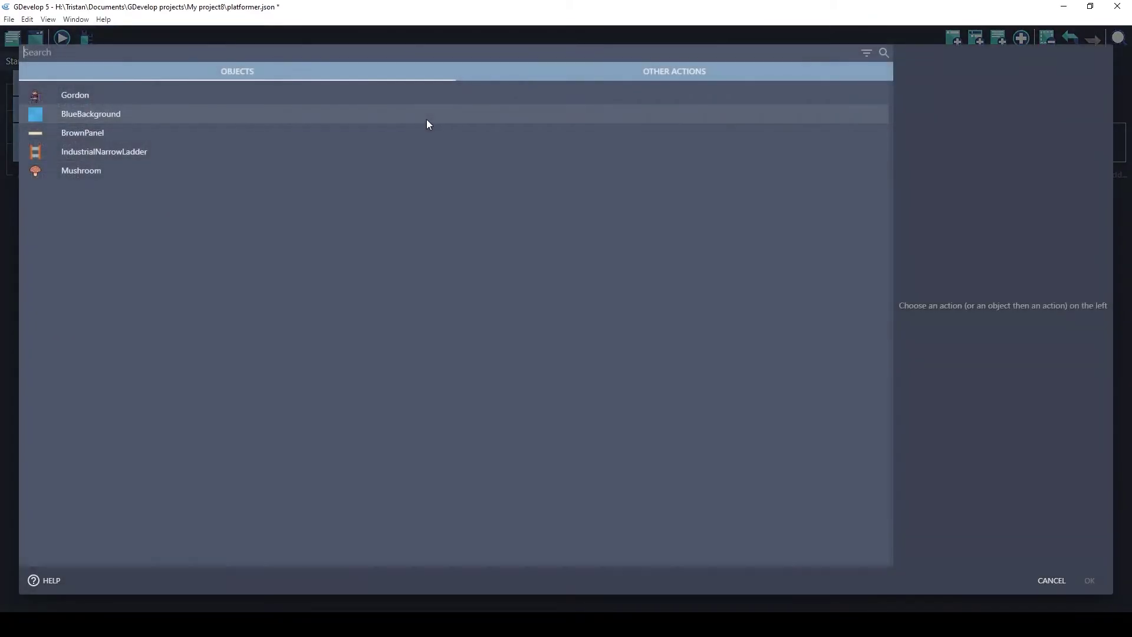
type("mush")
left_click(413, 76)
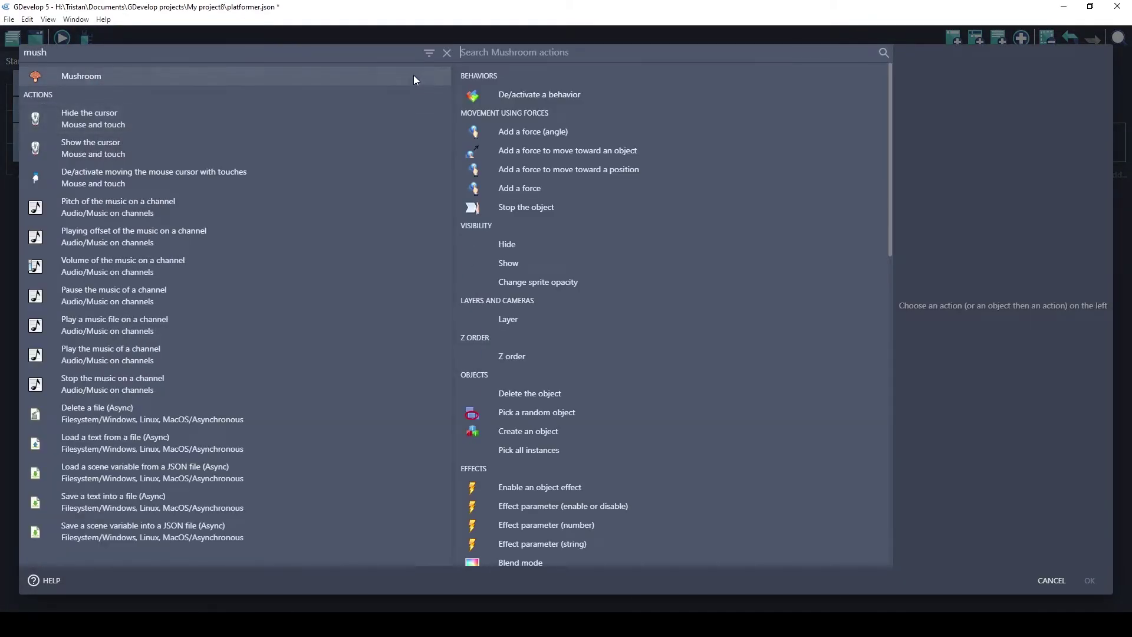
type("del")
left_click(478, 89)
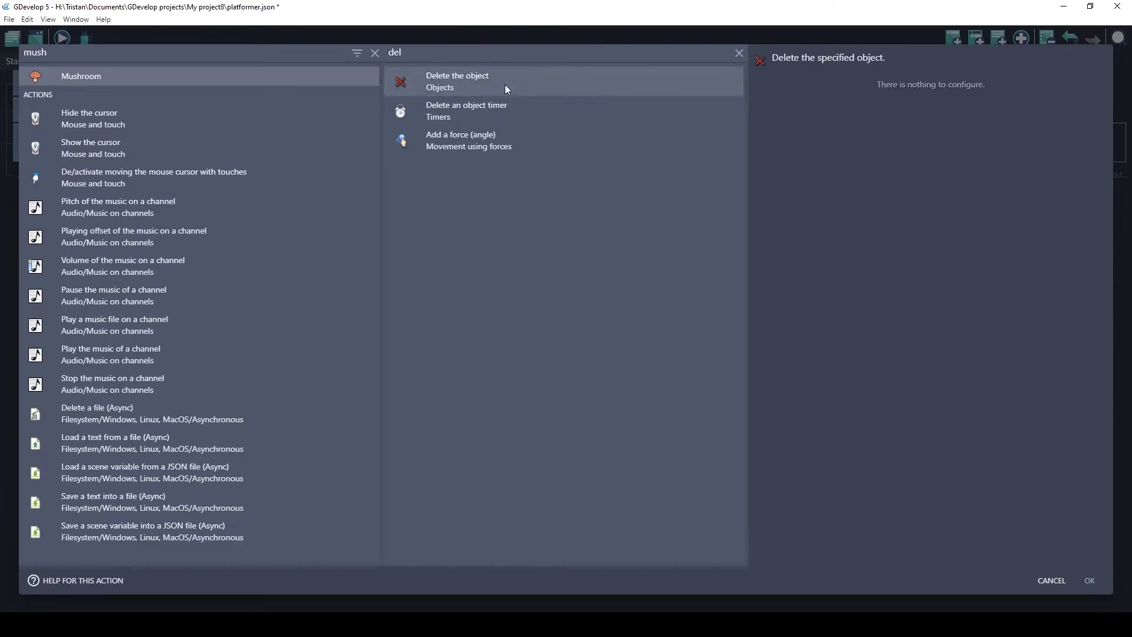
left_click(1087, 580)
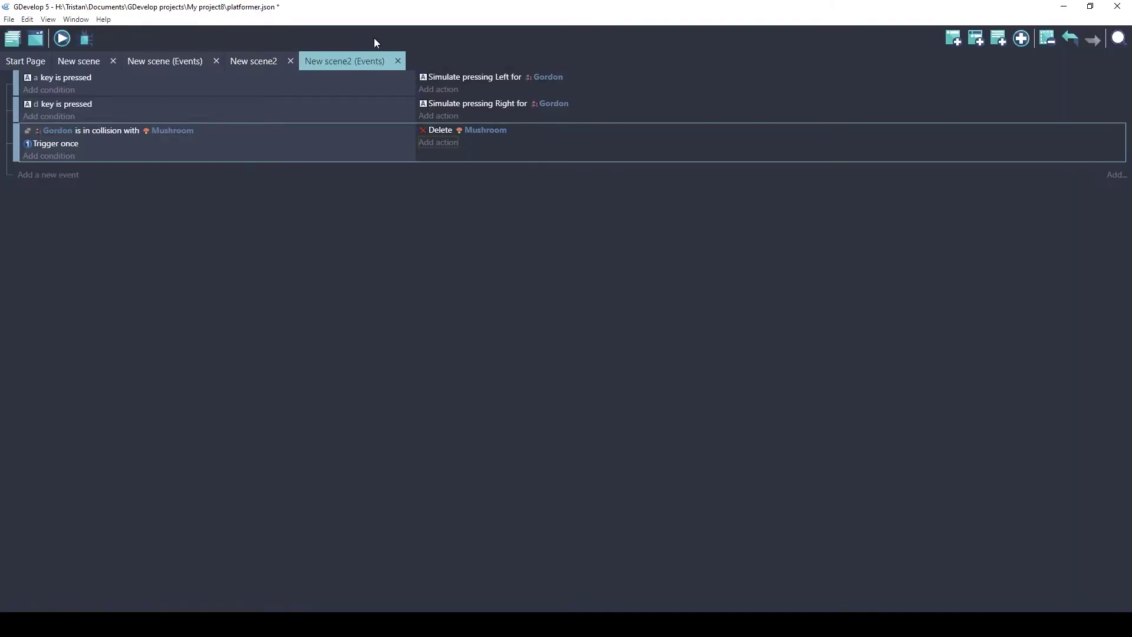
Add a Gordon object scale tween action with target X and Y scale 2.
left_click(446, 146)
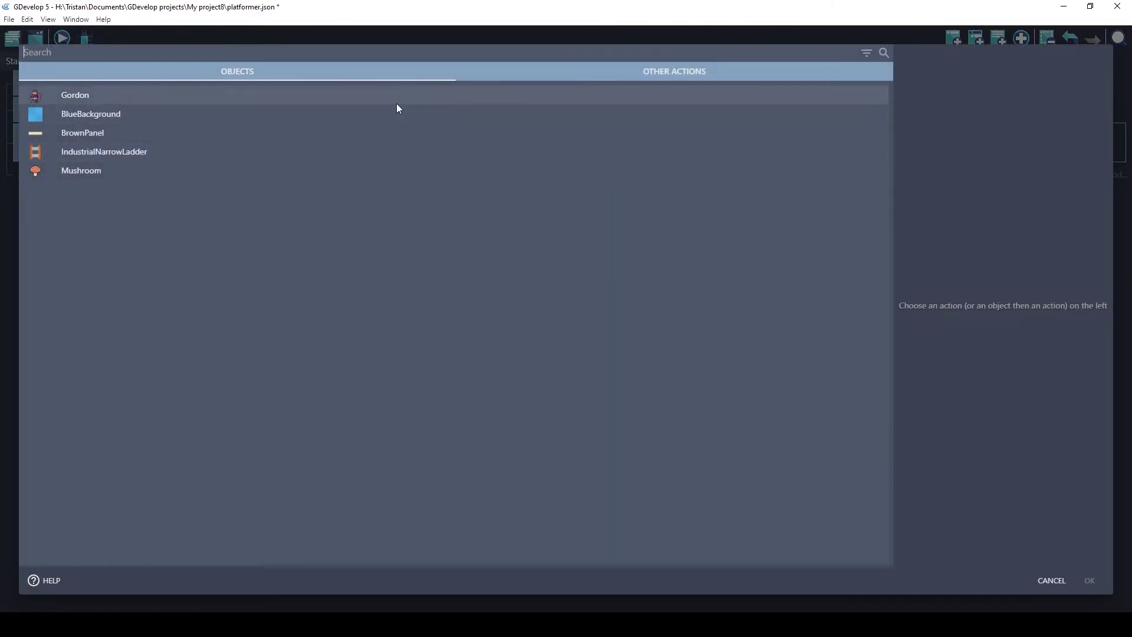
left_click(397, 106)
type("tw")
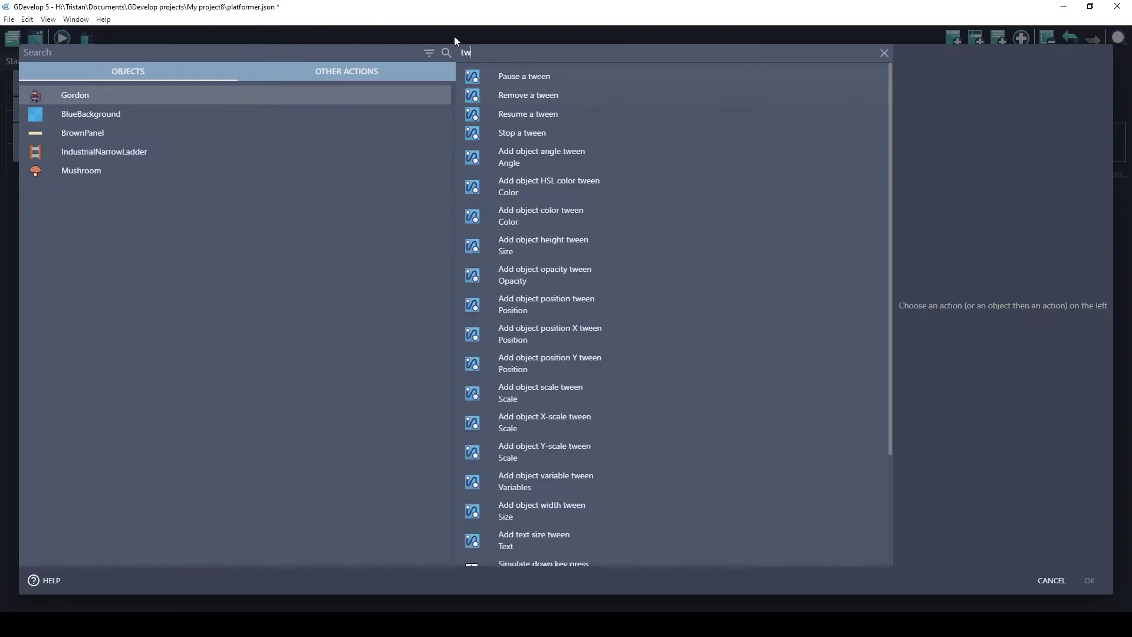
type("een")
left_click(537, 389)
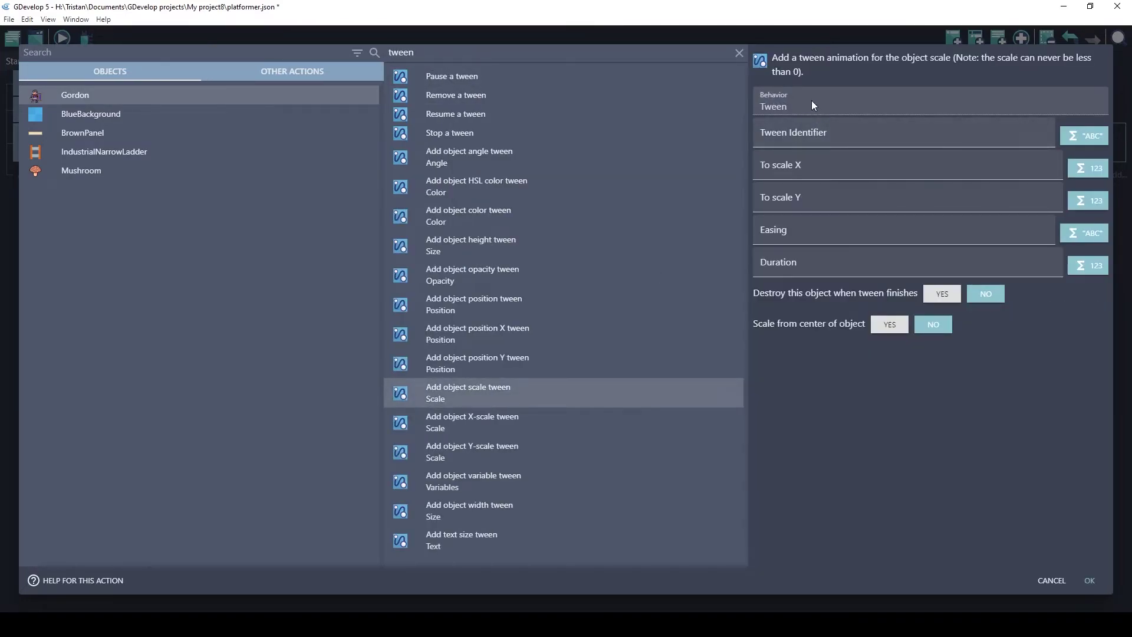
left_click(790, 168)
type("2")
left_click(791, 198)
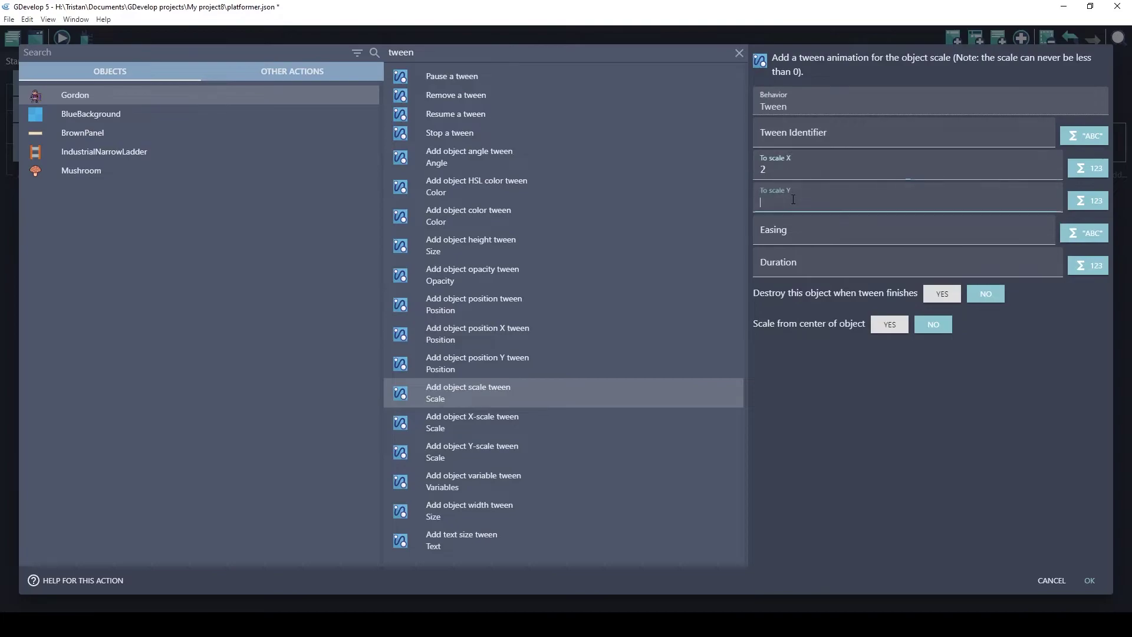
type("2")
Set the tween identifier 'Grow', linear easing, 1500 ms duration, and scaling from center.
left_click(778, 136)
type("\"\"")
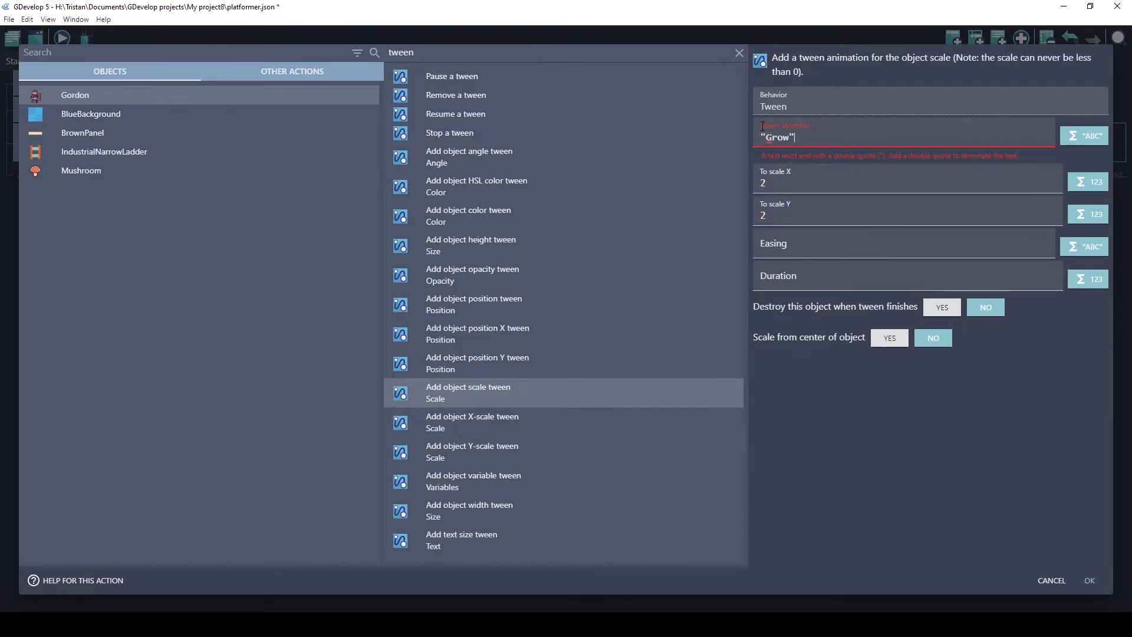
left_click(984, 233)
type("\"\"")
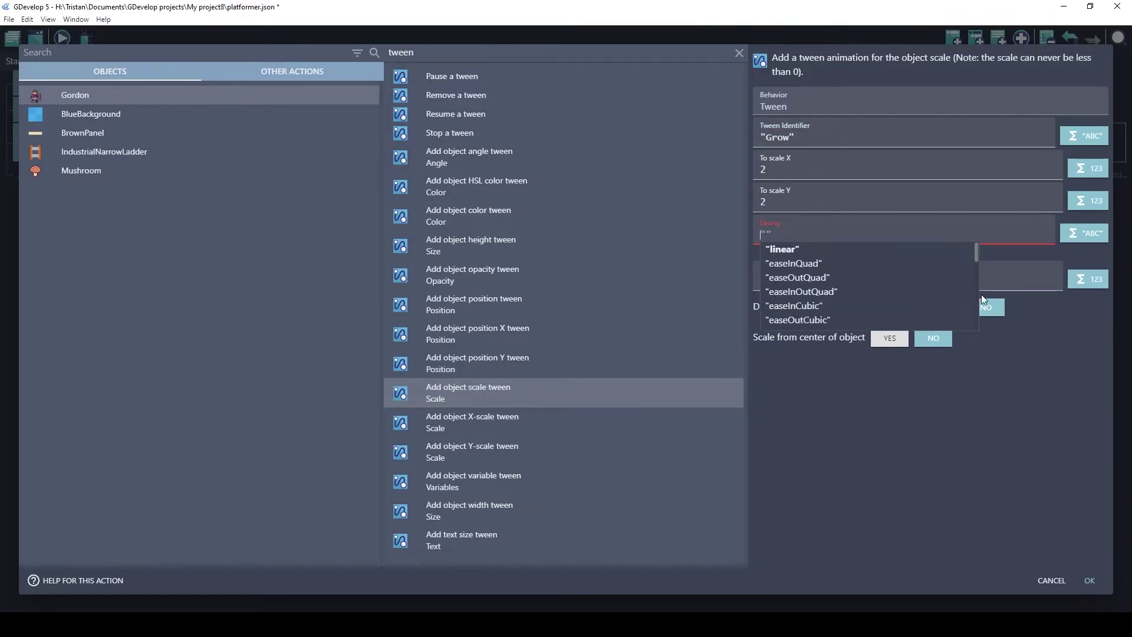
left_click(1009, 285)
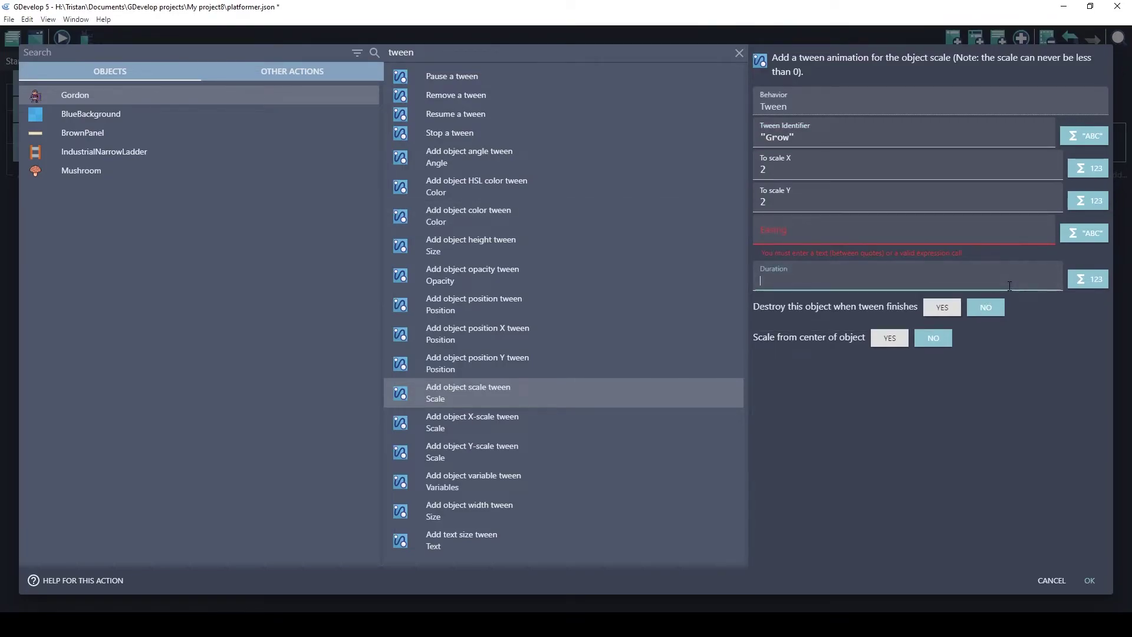
type("\"\"")
left_click(779, 250)
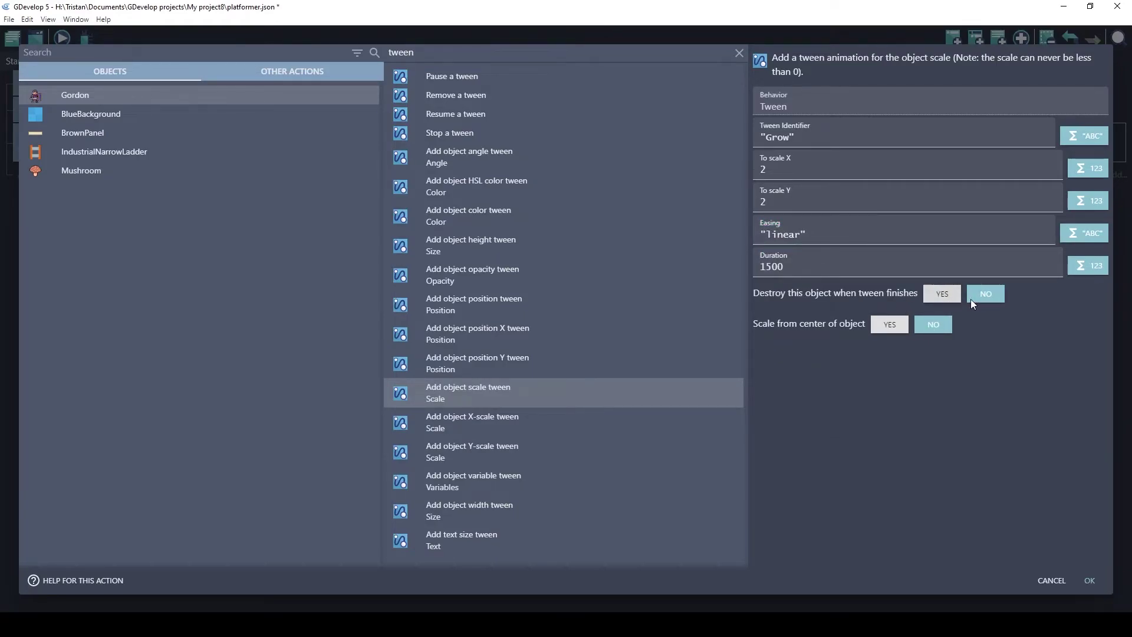
left_click(891, 321)
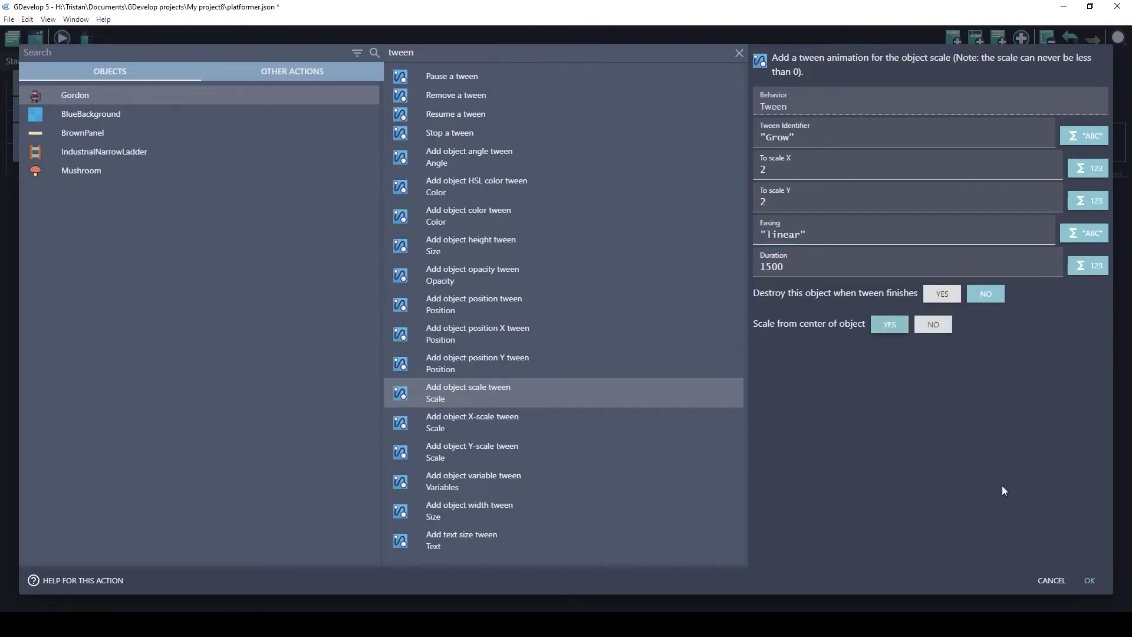
left_click(1094, 581)
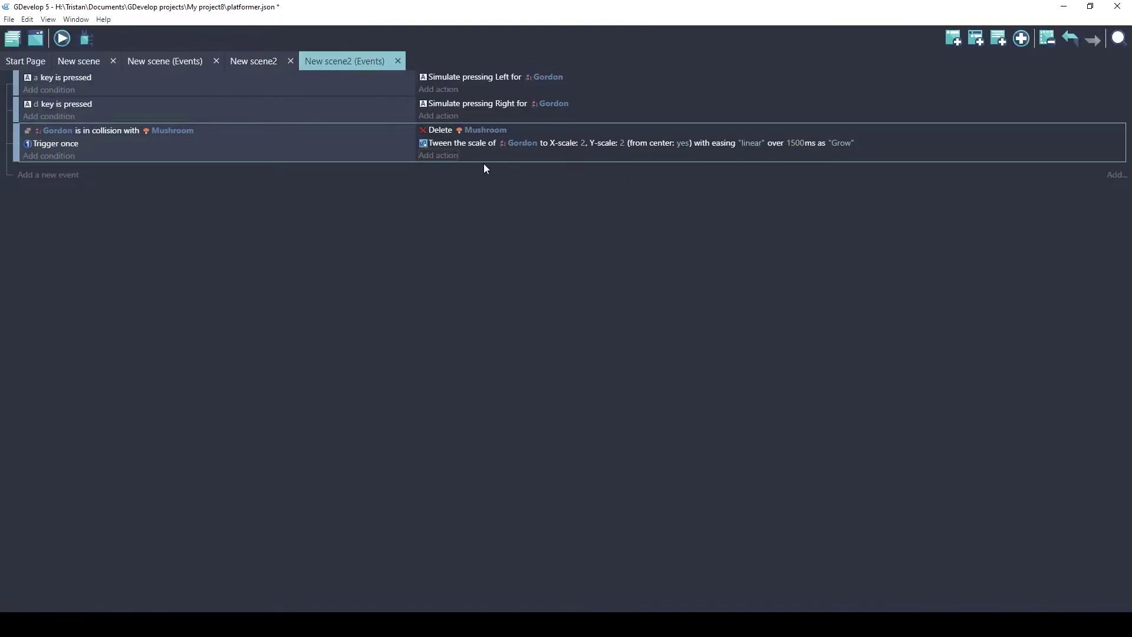
Add a Gordon jump speed action to the collision event that multiplies it by 2.
left_click(444, 157)
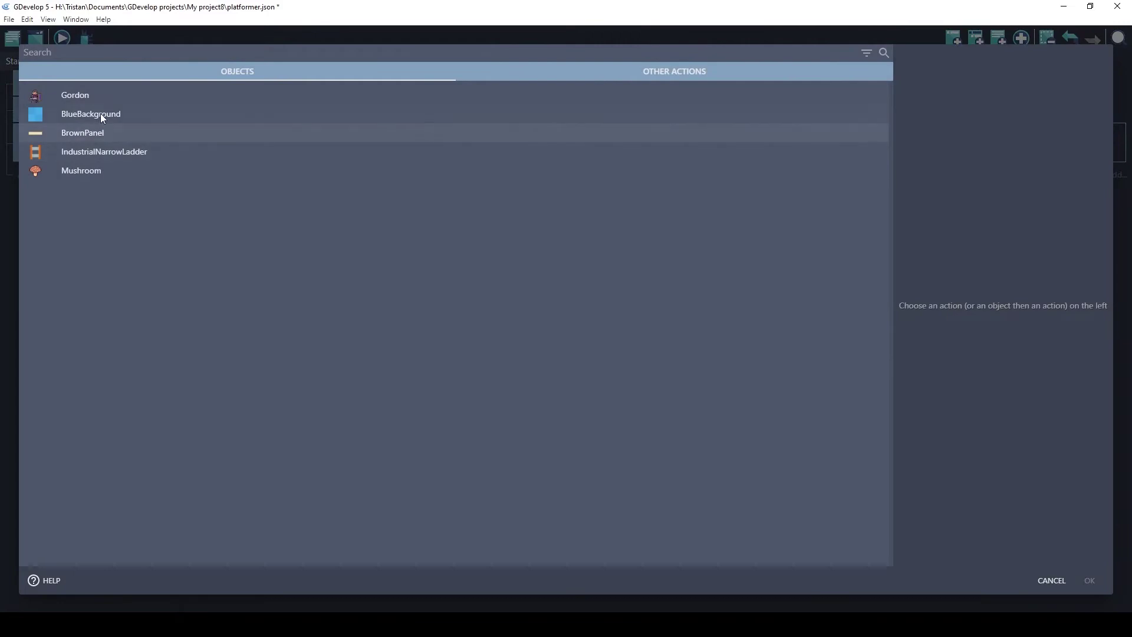
left_click(107, 97)
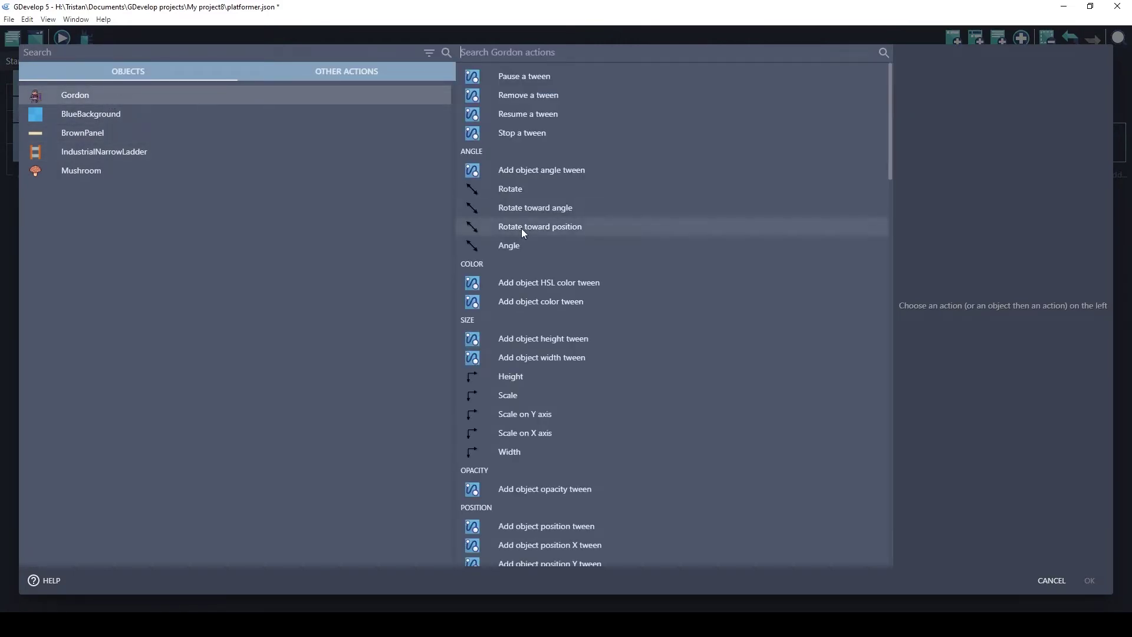
scroll(544, 310, "down", 2)
scroll(569, 247, "up", 2)
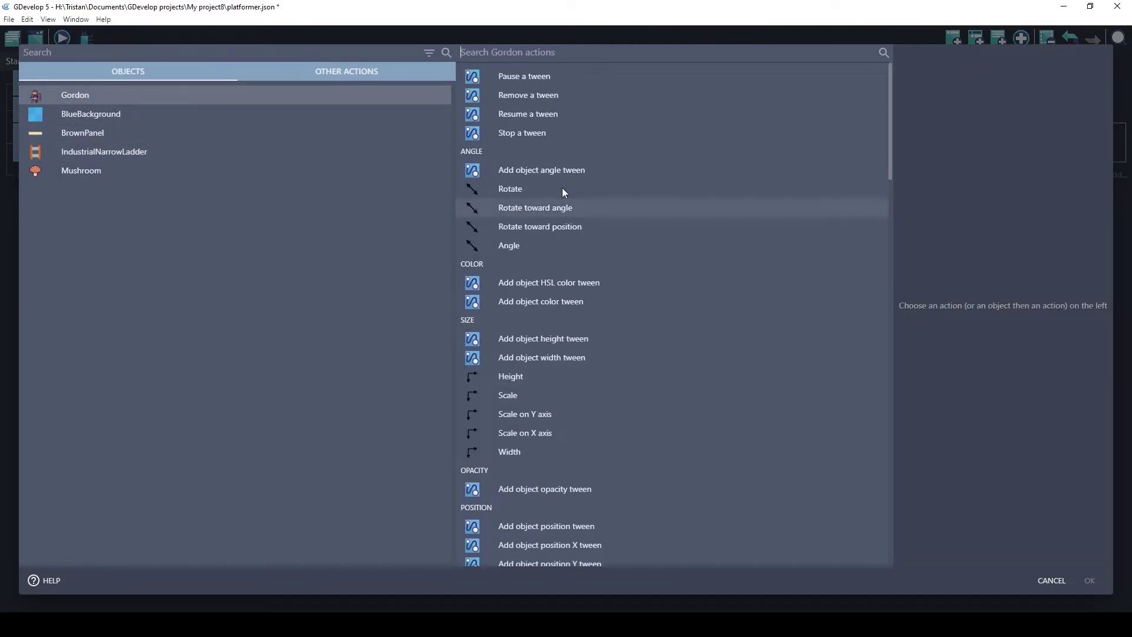
scroll(590, 201, "down", 2)
scroll(635, 392, "down", 5)
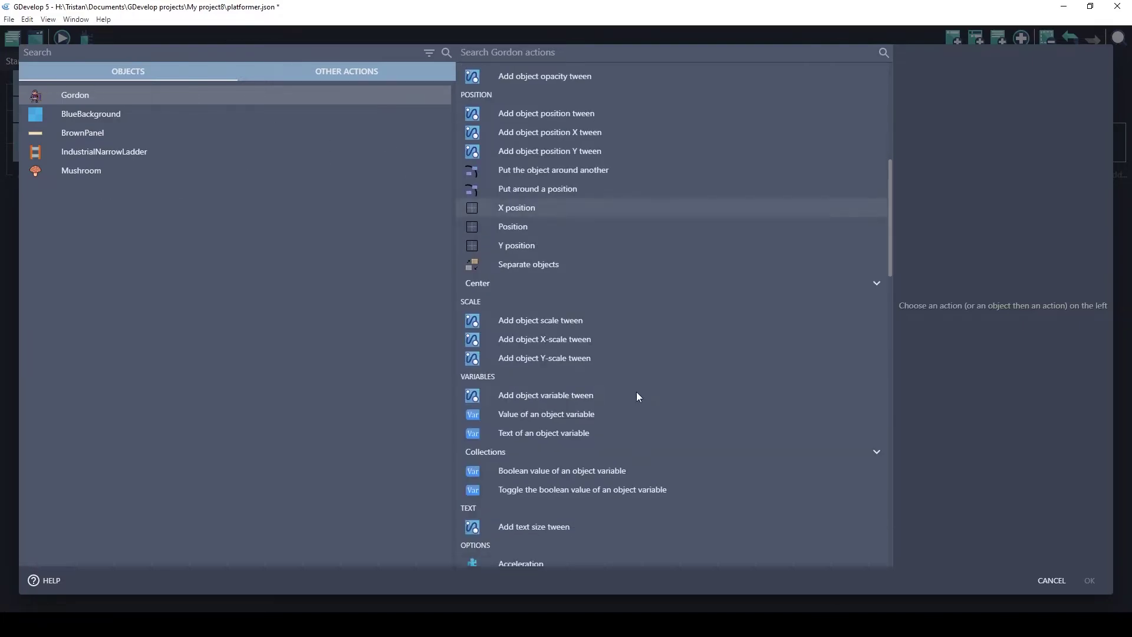
scroll(628, 332, "up", 7)
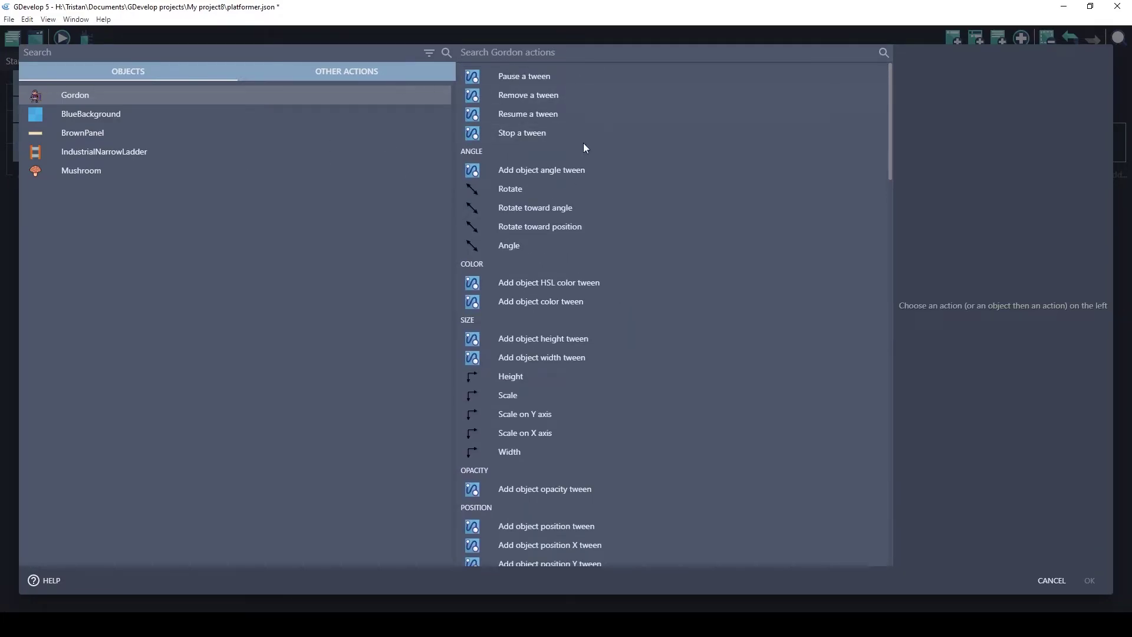
scroll(530, 150, "down", 12)
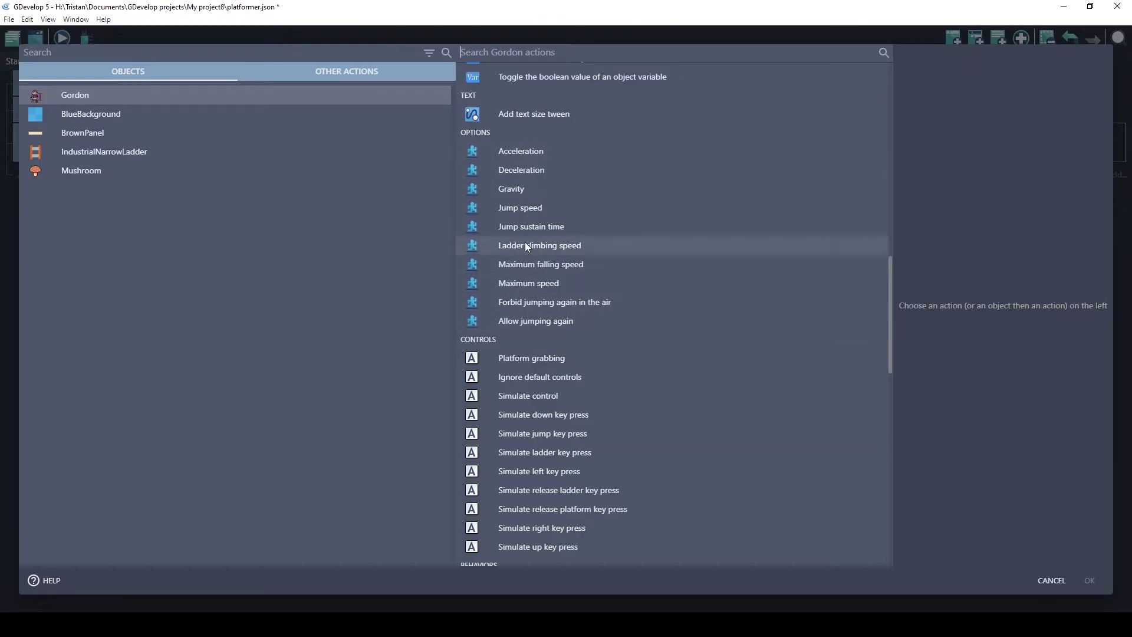
left_click(522, 207)
left_click(801, 123)
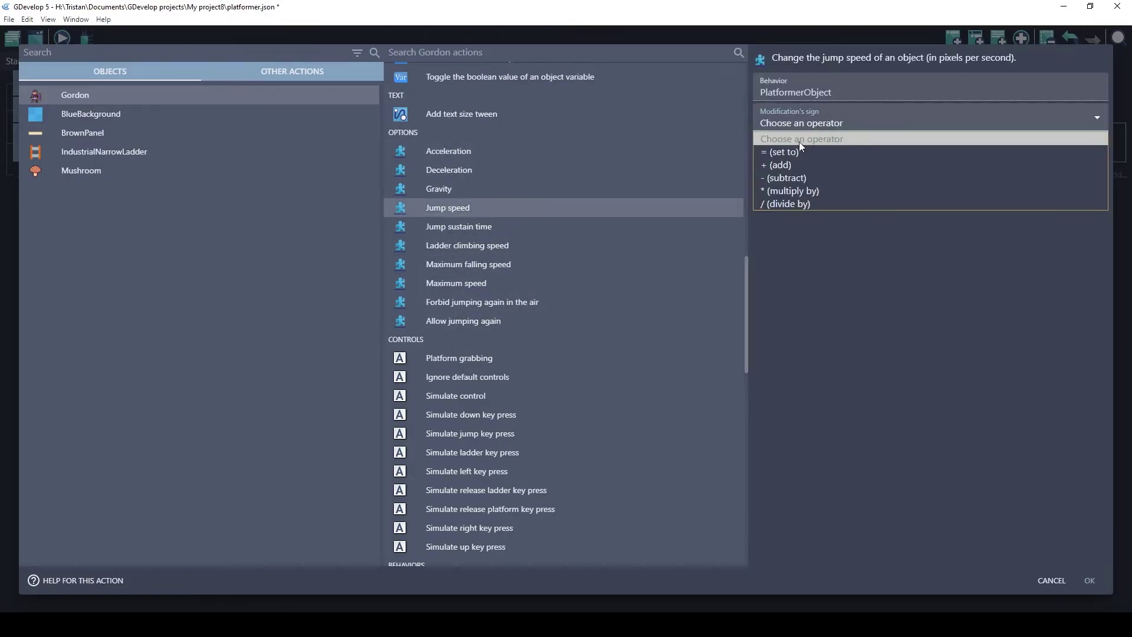
left_click(790, 190)
left_click(795, 155)
type("2")
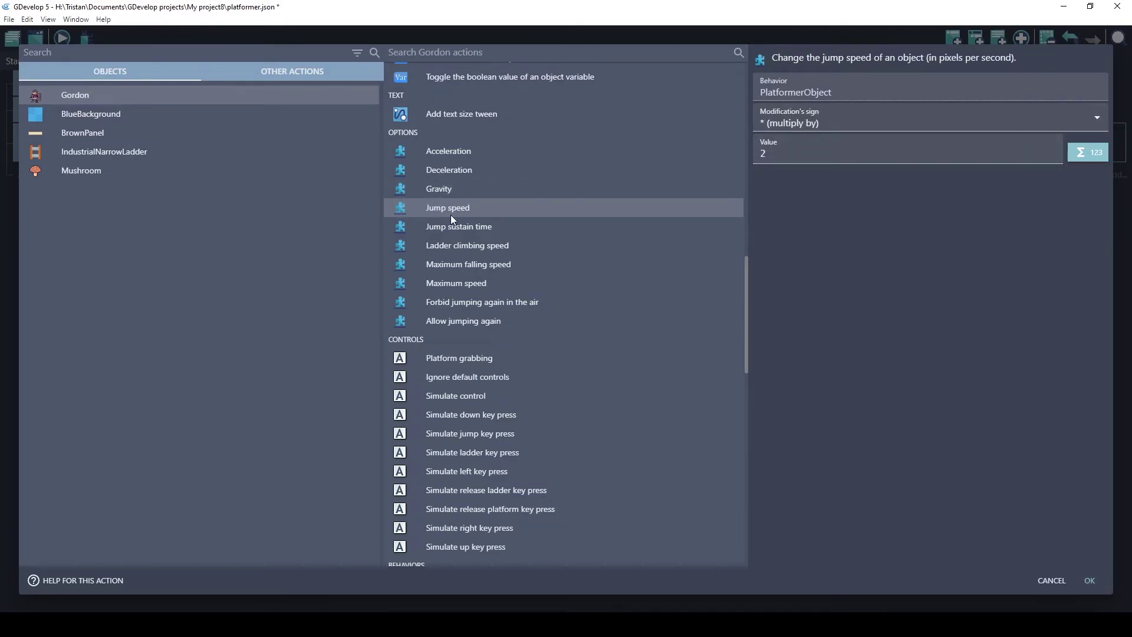
left_click(1090, 581)
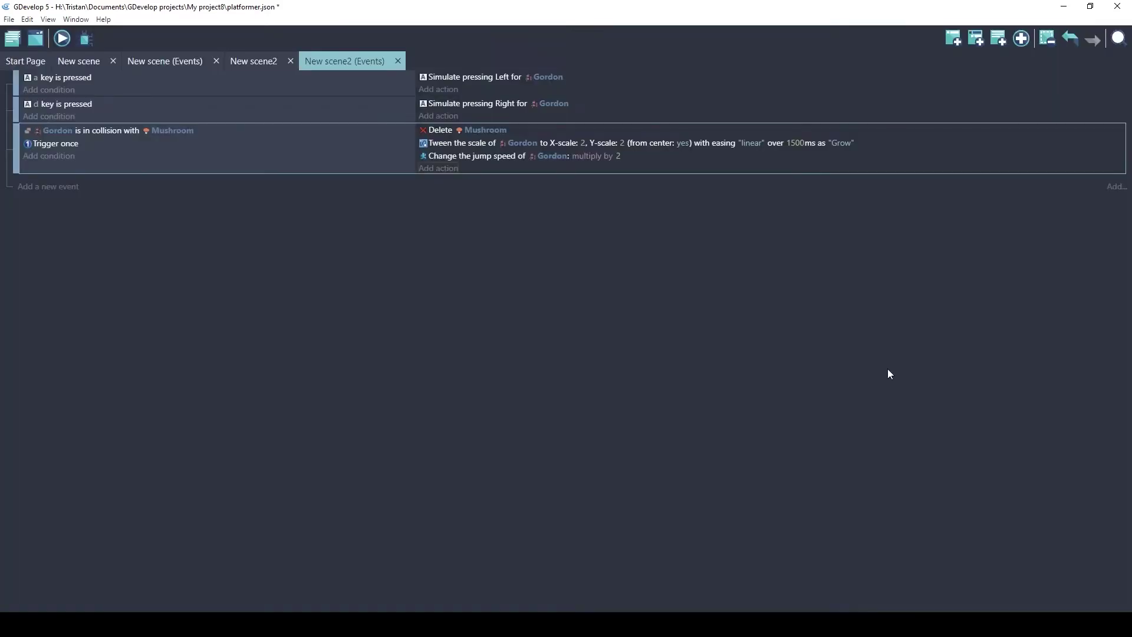
Preview the game, walk Gordon right, then apply and close his platformer behavior settings.
left_click(62, 38)
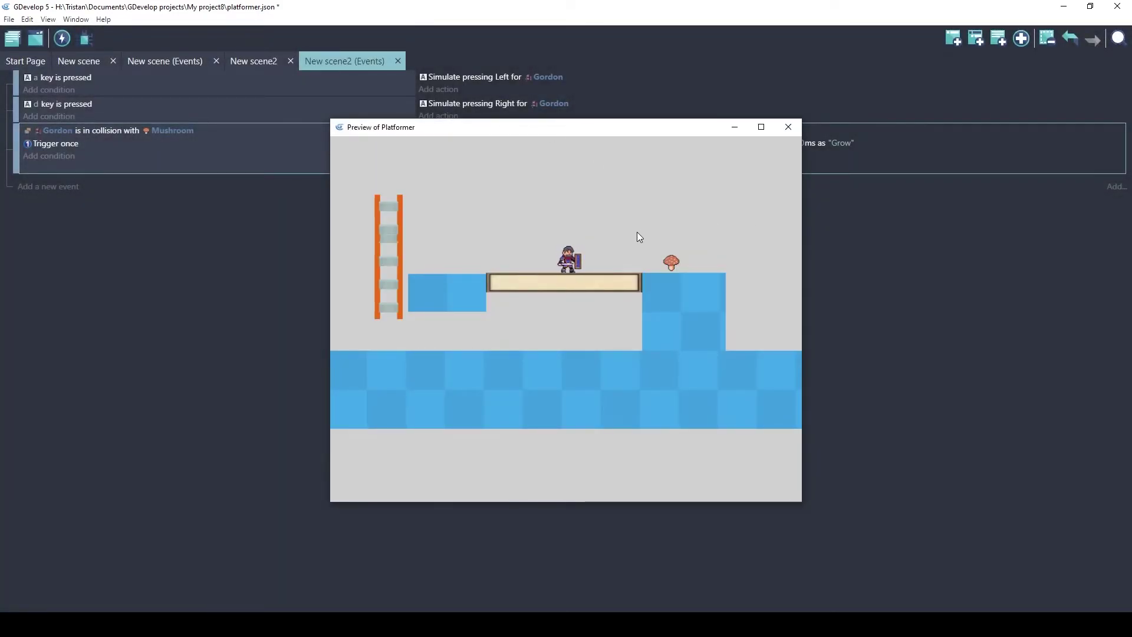
key("d")
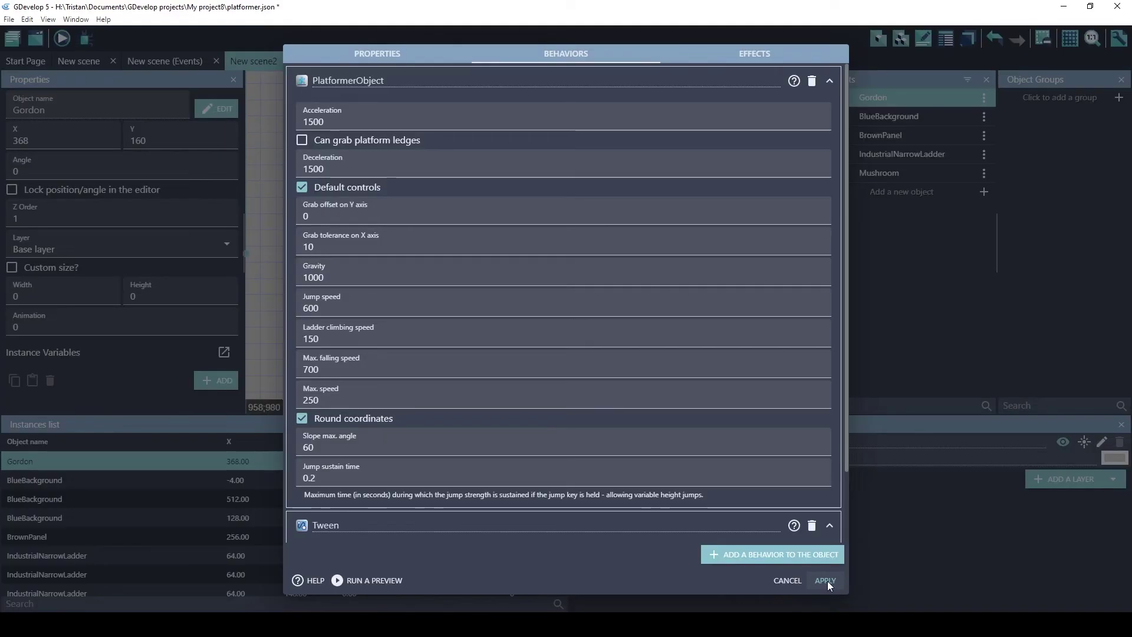
left_click(827, 582)
Relaunch the preview, jump Gordon around and move him left into the Mushroom.
left_click(62, 38)
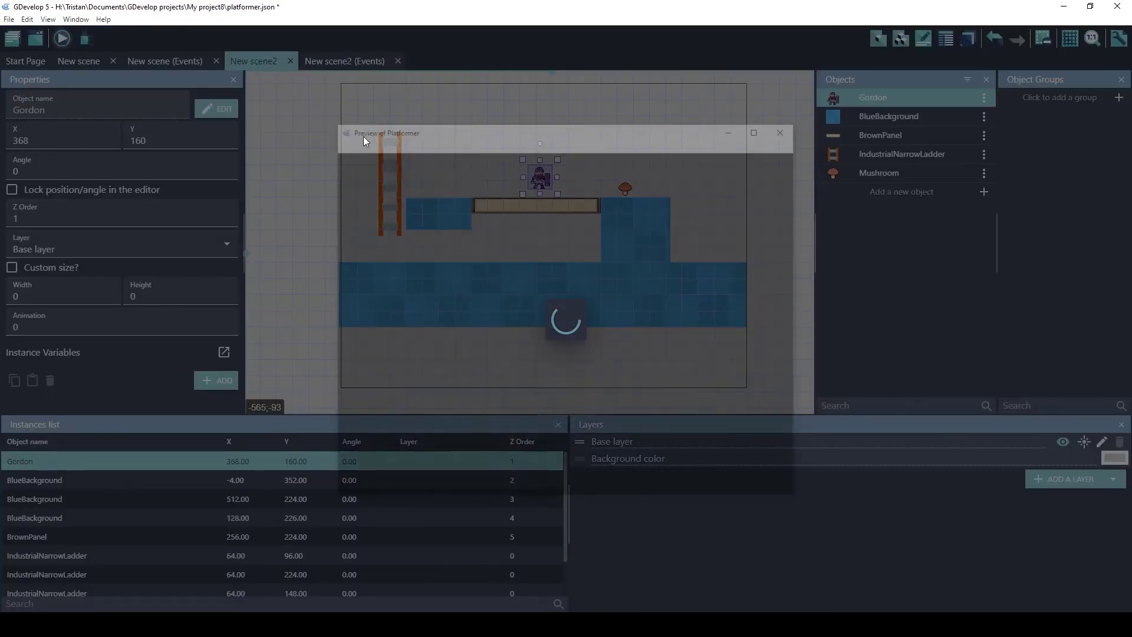
key("space")
key("space")
key("space")
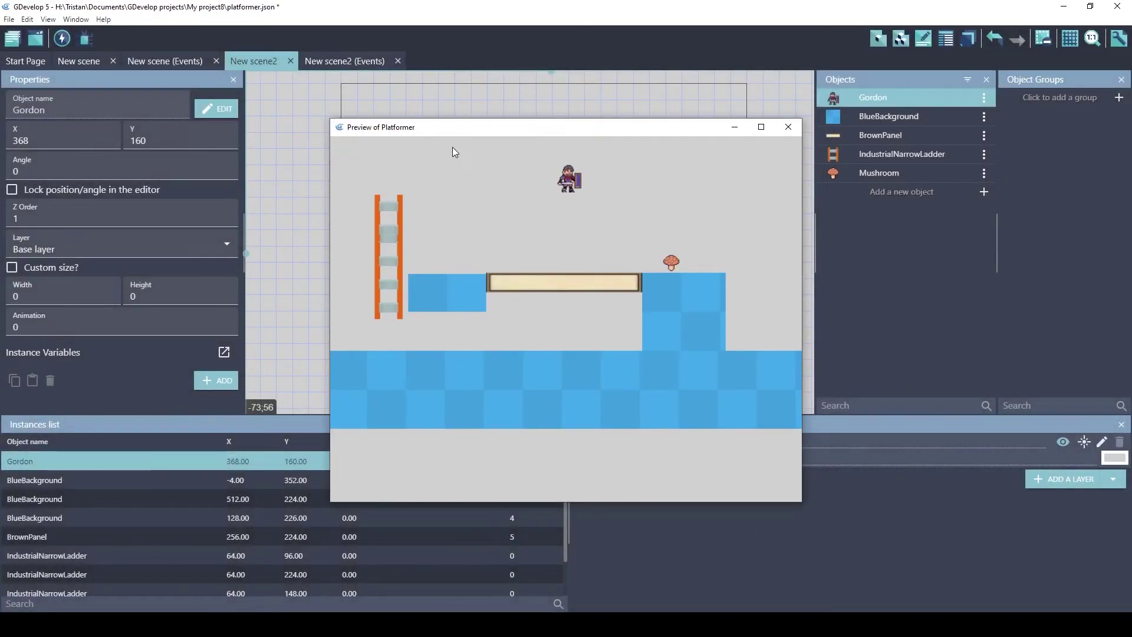
key("Right")
key("space")
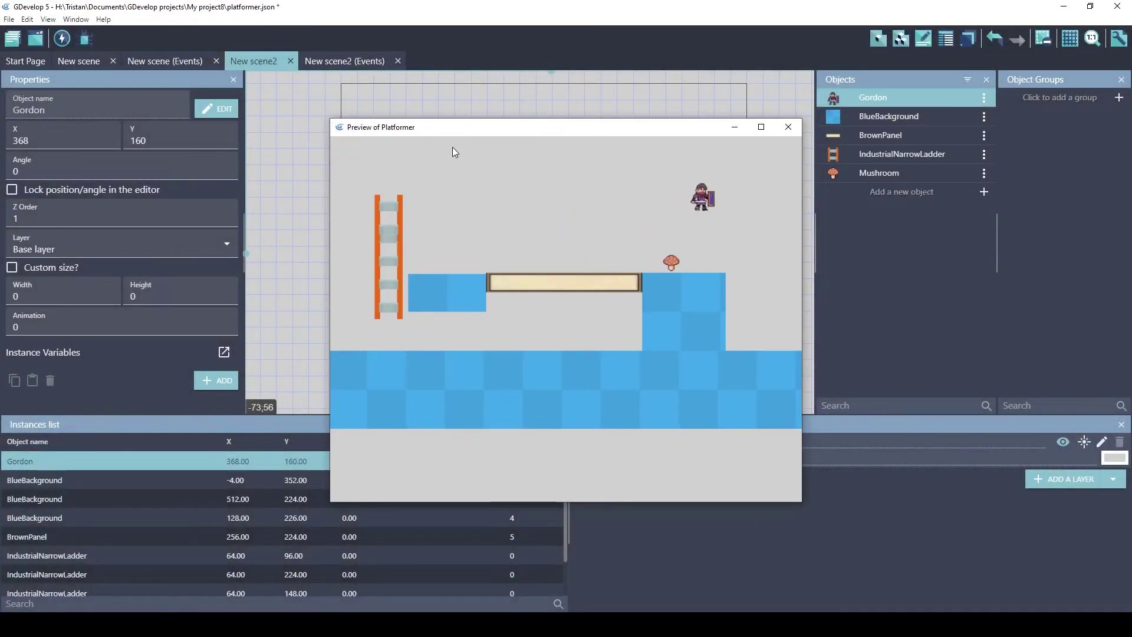
key("Left")
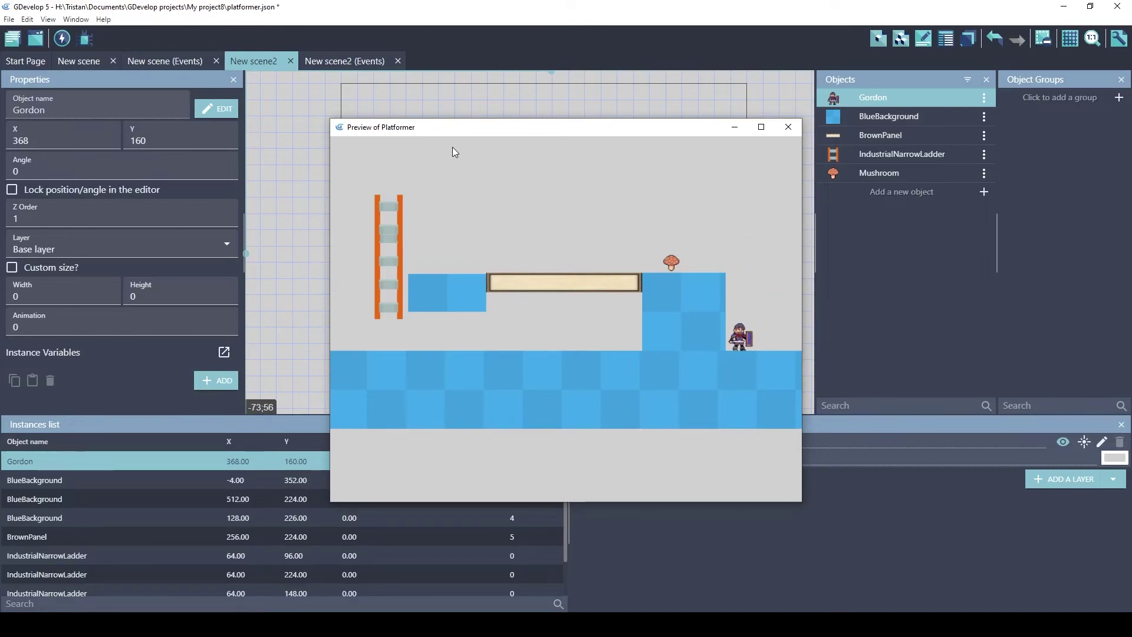
key("space")
key("space")
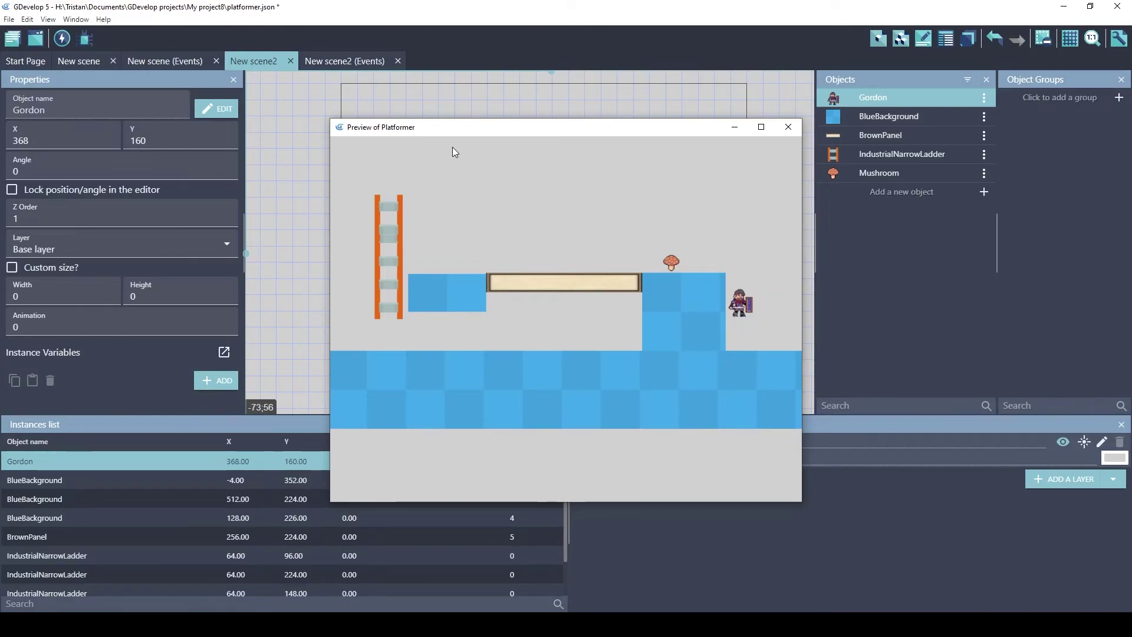
key("space")
key("Left")
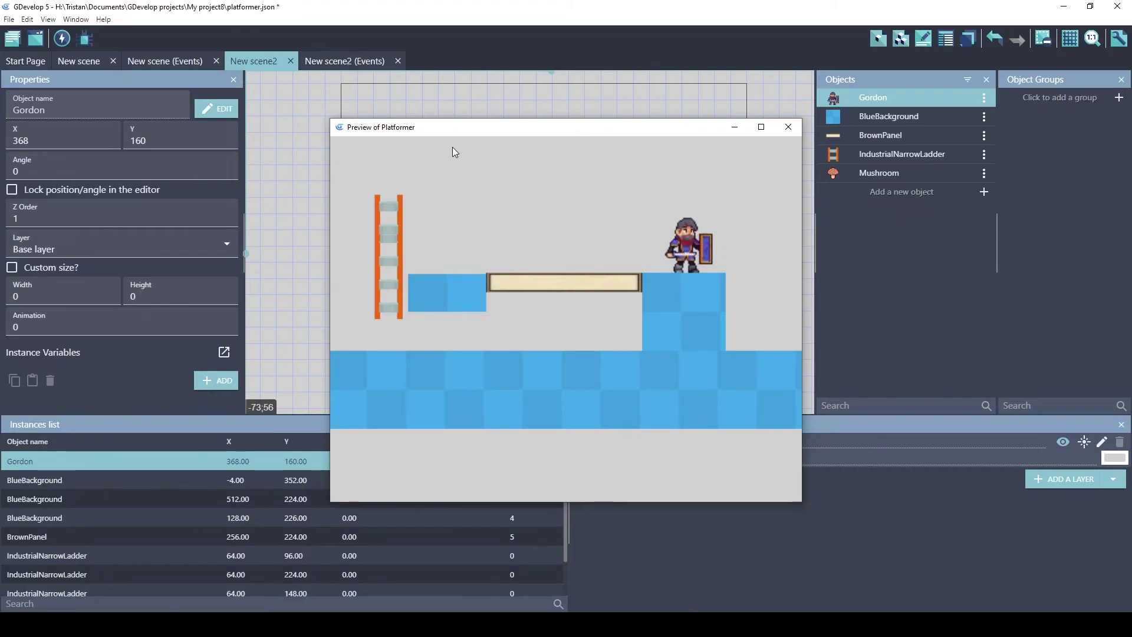
Walk the grown Gordon around testing his doubled jump height, then close the preview.
key("Right")
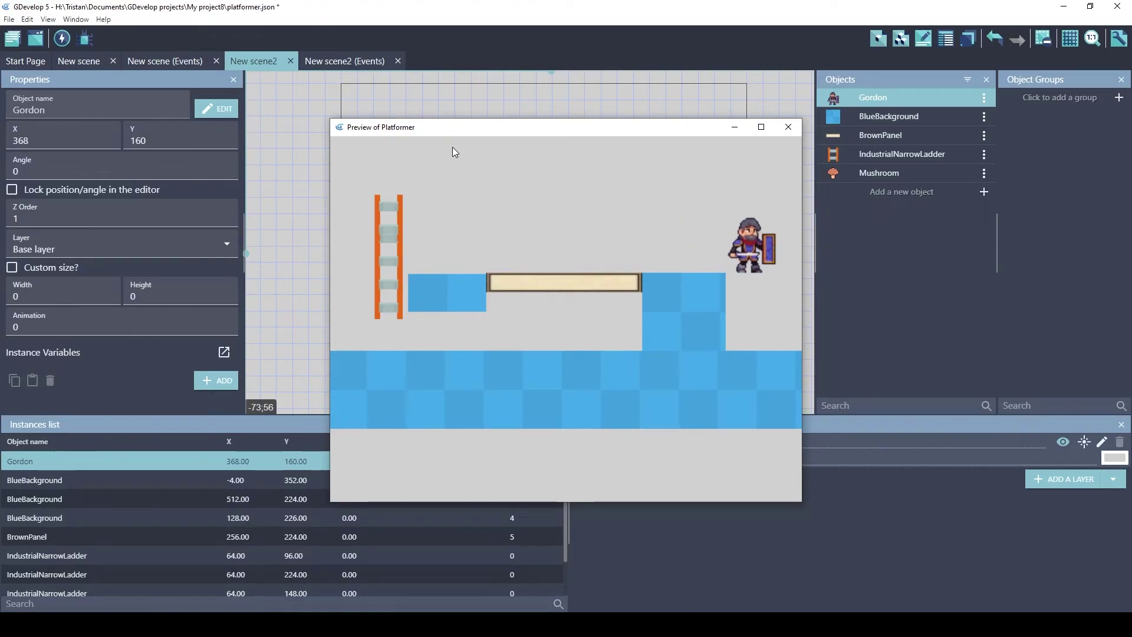
key("Right")
key("space")
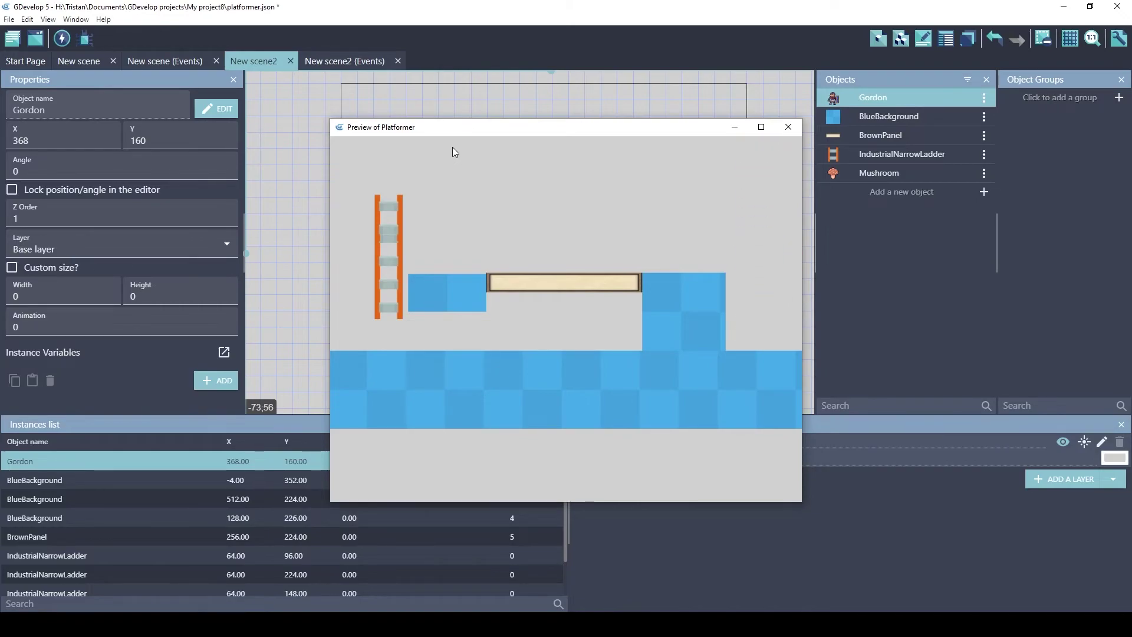
key("space")
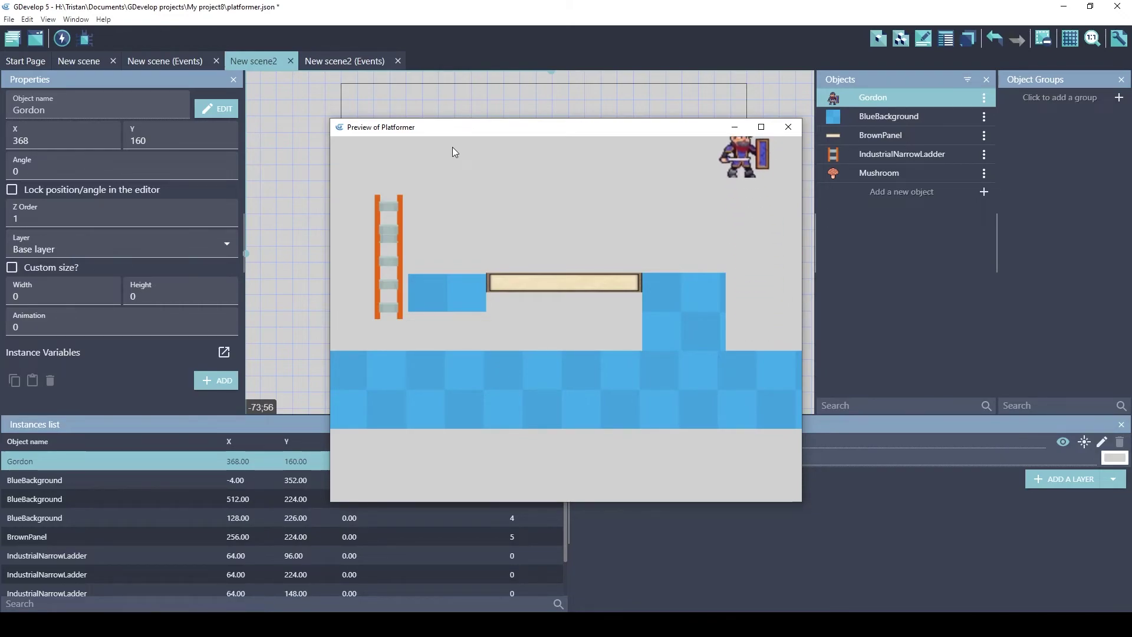
key("Left")
key("space")
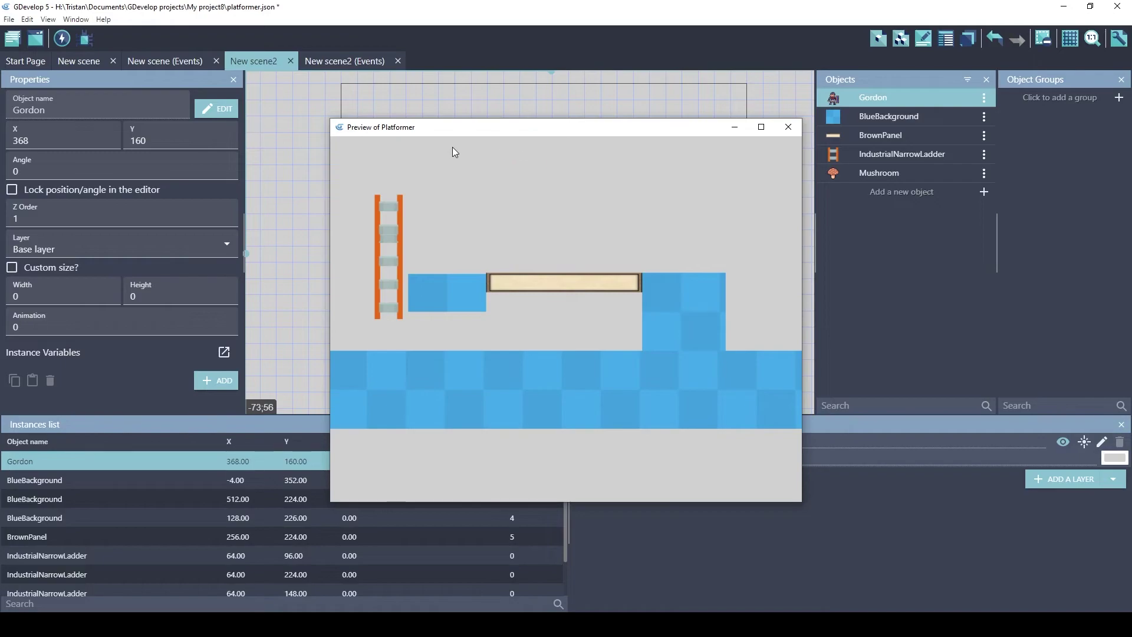
key("Left")
key("space")
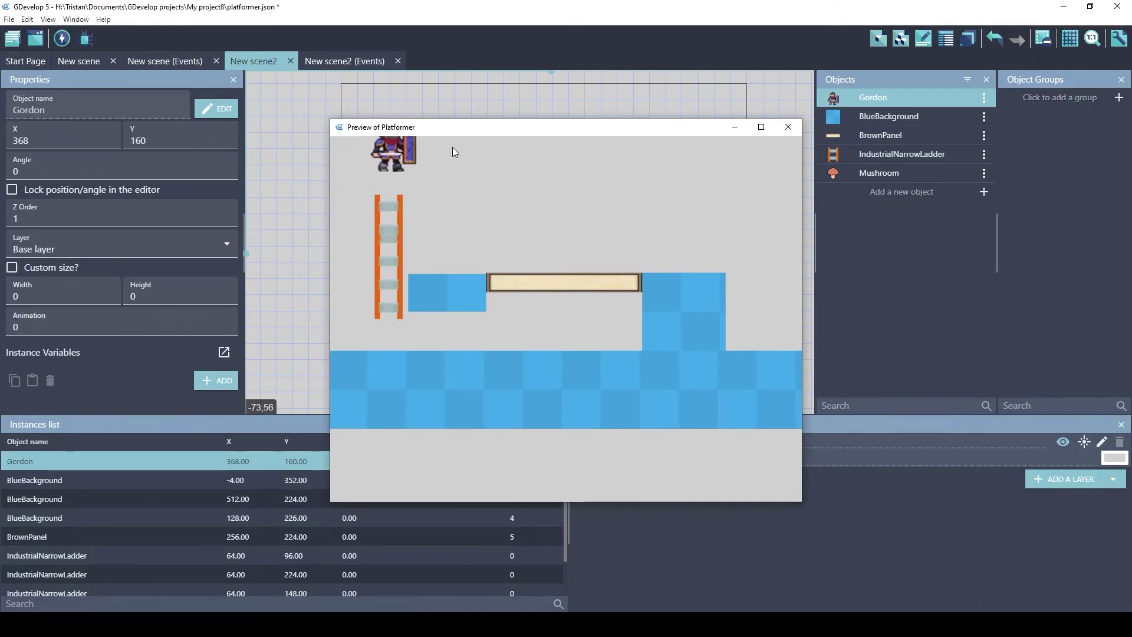
key("Right")
left_click(788, 126)
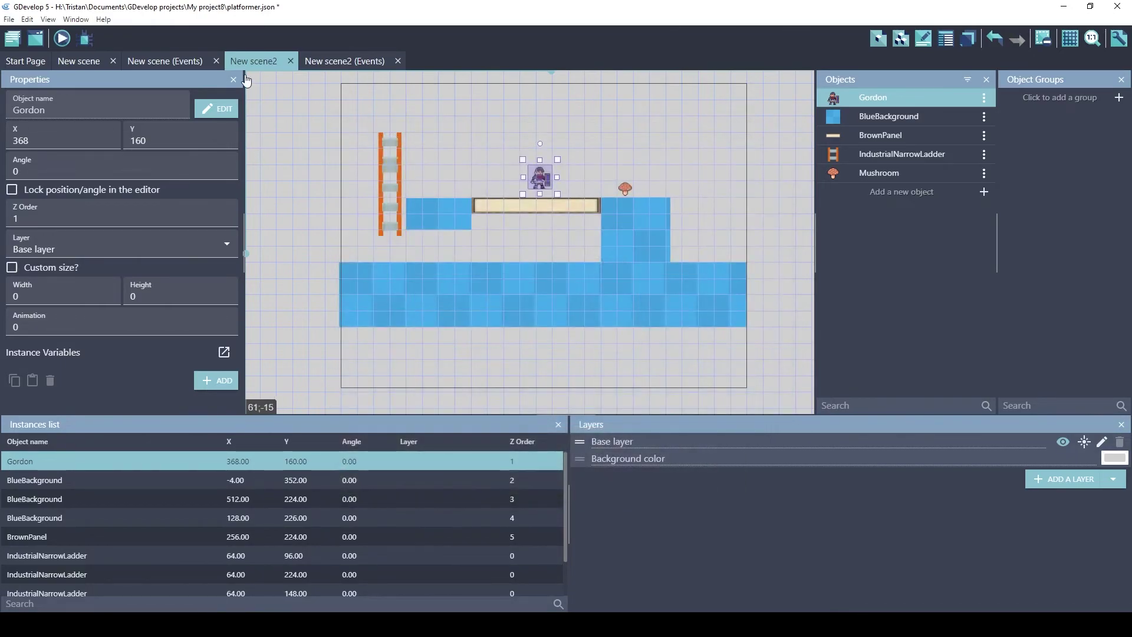
Add a new event with the condition Gordon is jumping.
key("ctrl+Tab")
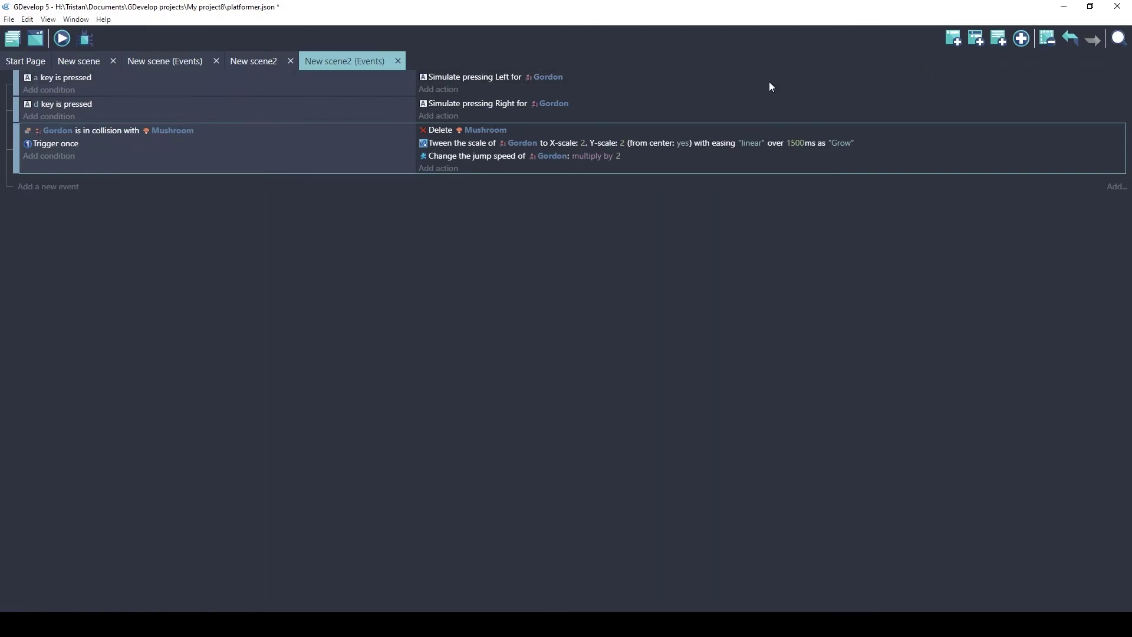
left_click(953, 39)
left_click(41, 182)
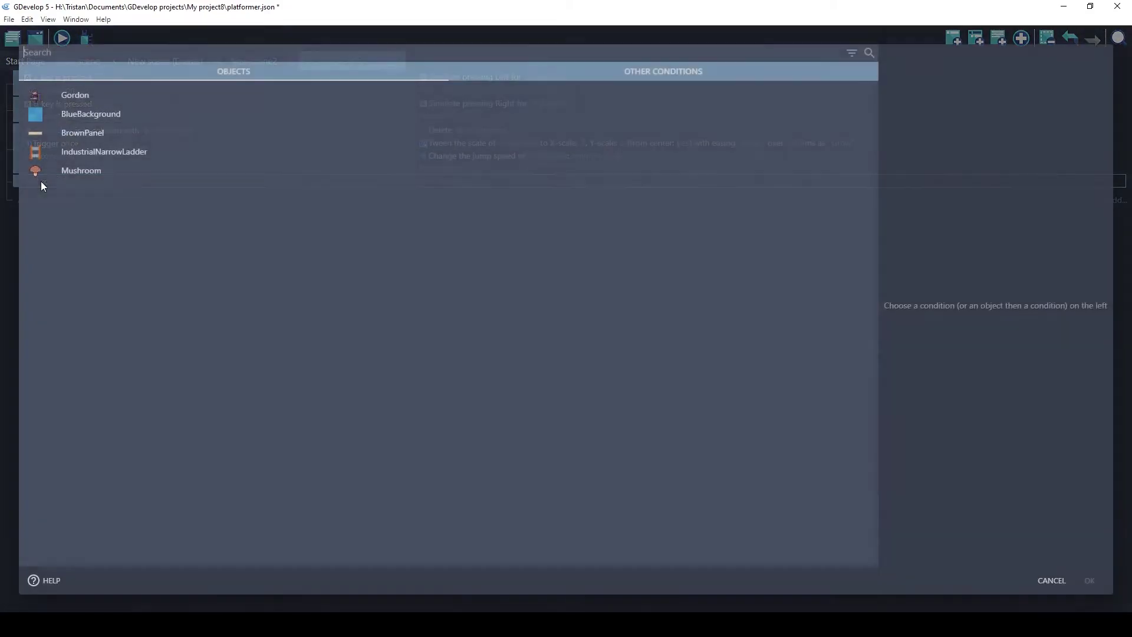
left_click(101, 96)
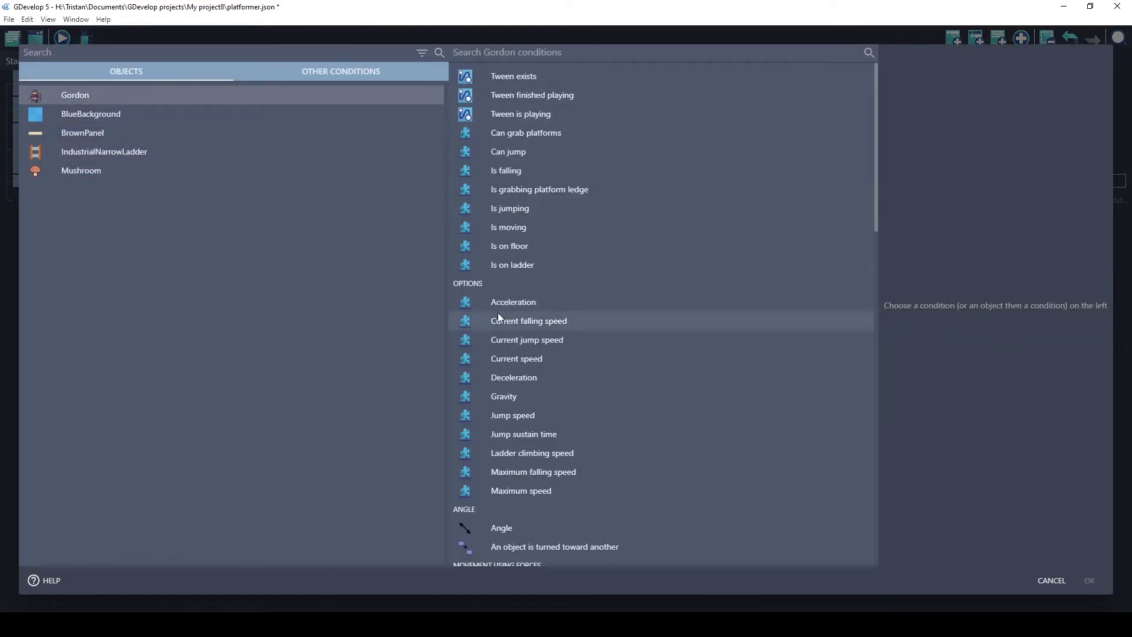
scroll(517, 119, "down", 1)
scroll(507, 116, "up", 1)
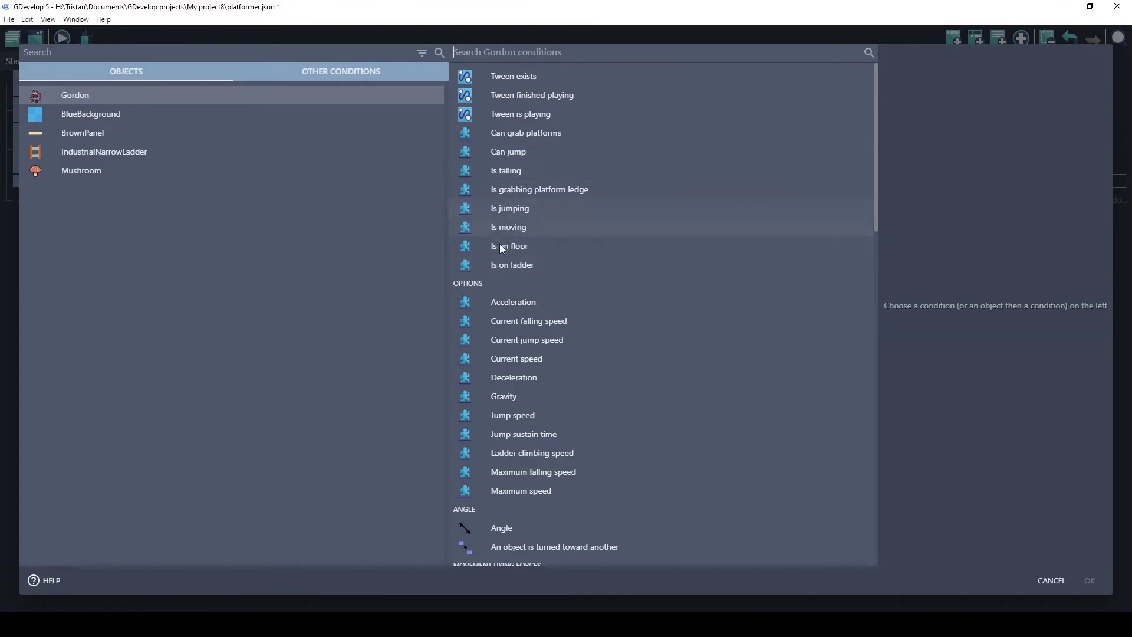
key("Escape")
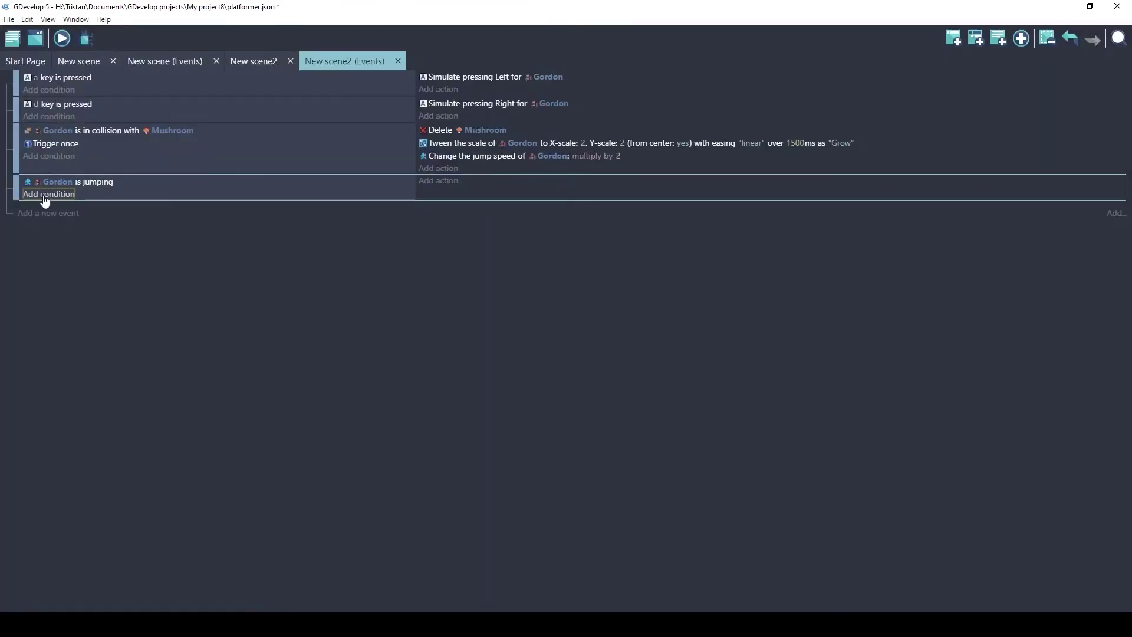
Give the event an action changing Gordon's animation by name to "Jump".
left_click(446, 186)
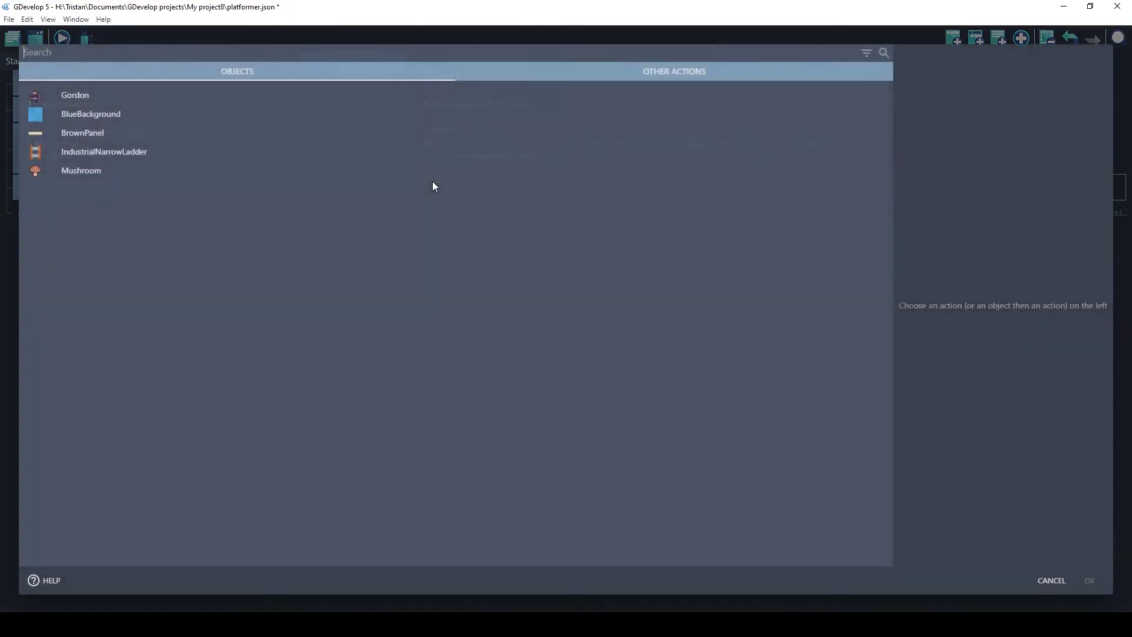
left_click(85, 99)
type("ani")
key("Return")
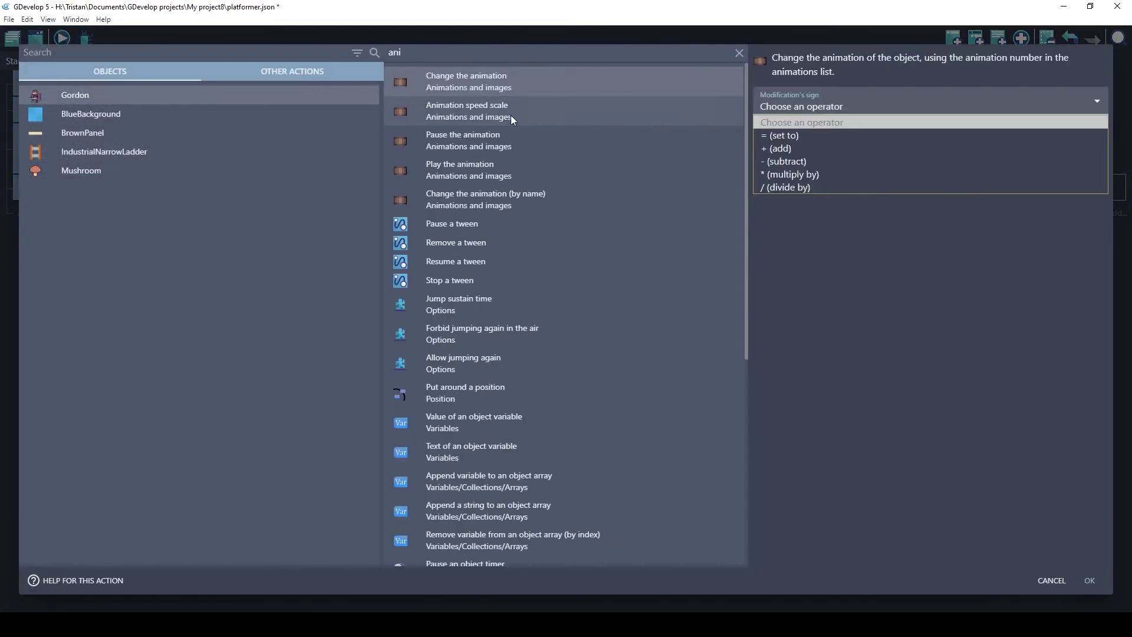
left_click(486, 205)
left_click(815, 88)
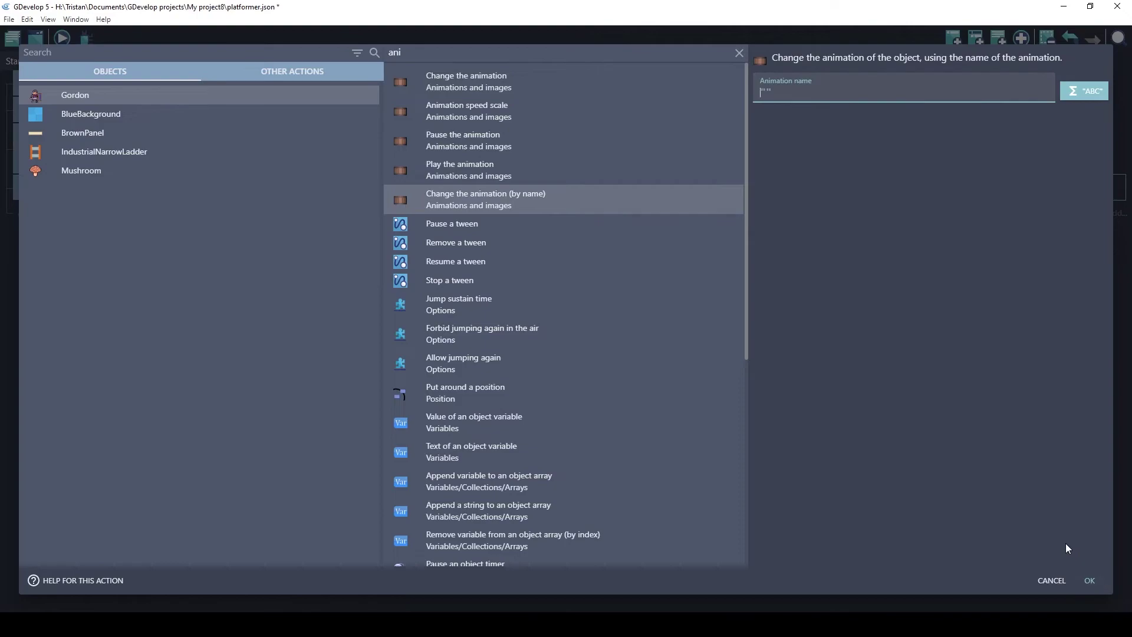
type("\"Jump\"")
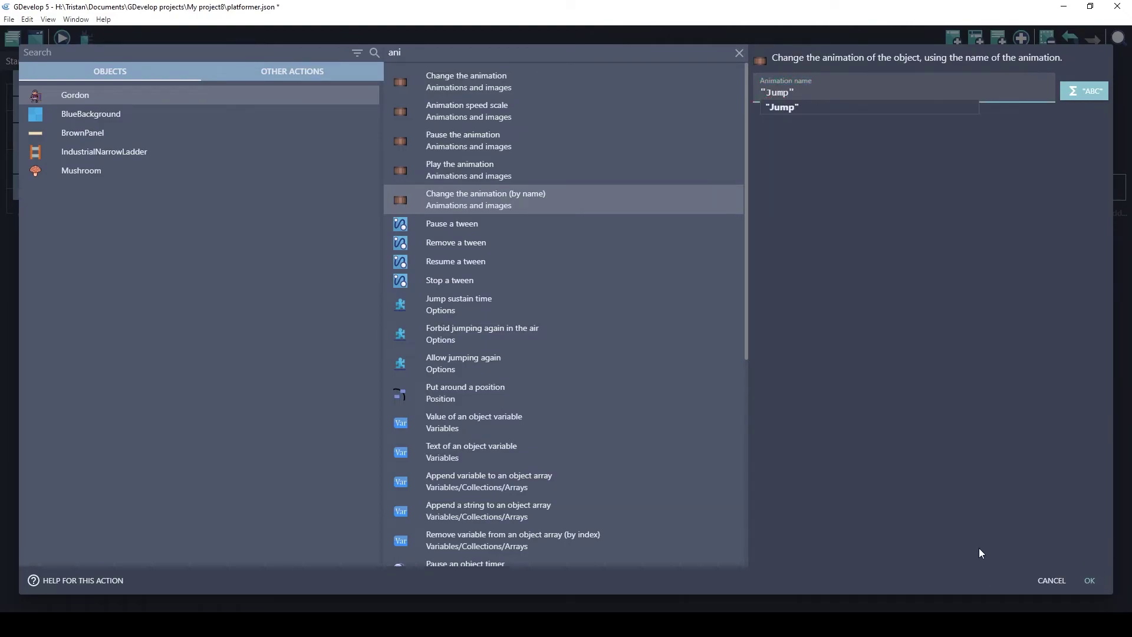
left_click(781, 104)
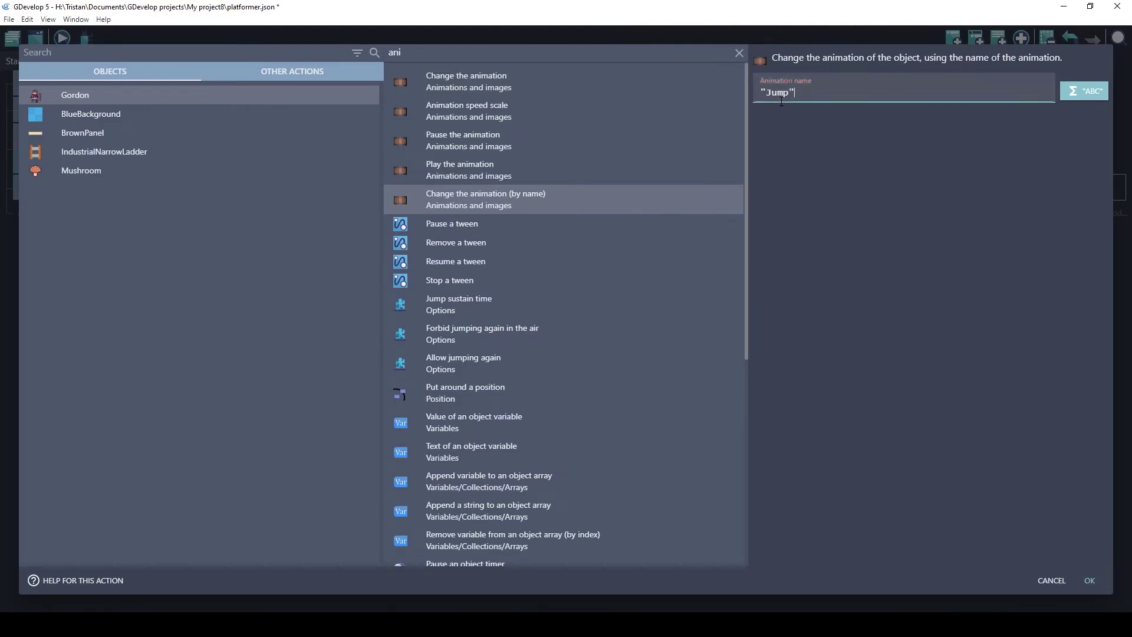
left_click(1083, 581)
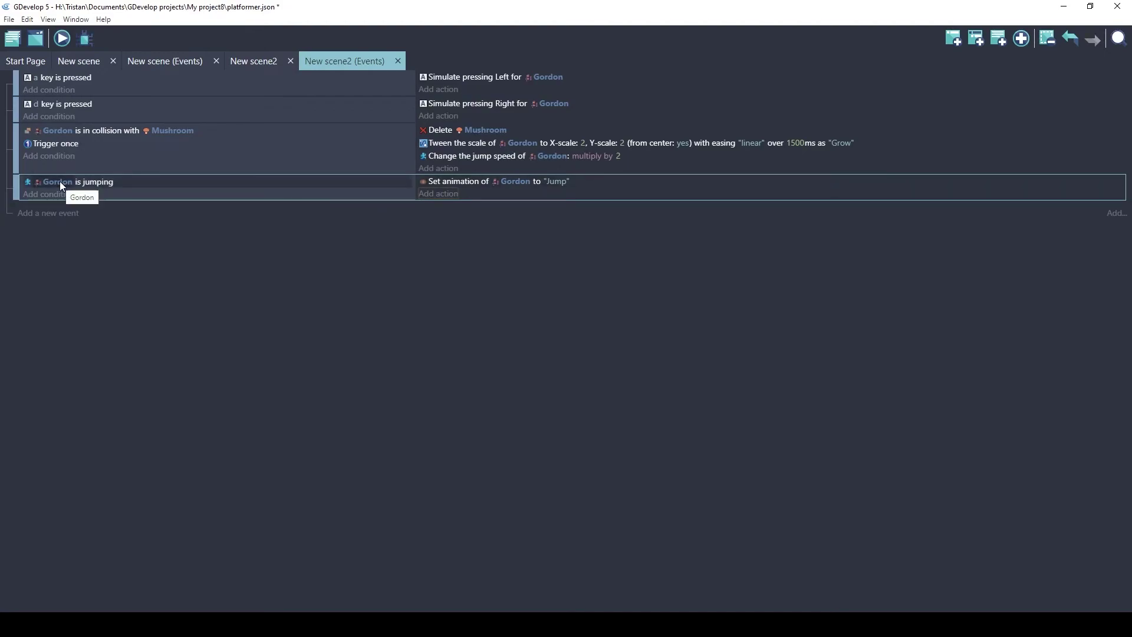
Add a Trigger once condition to the jumping event.
left_click(58, 197)
type("trig")
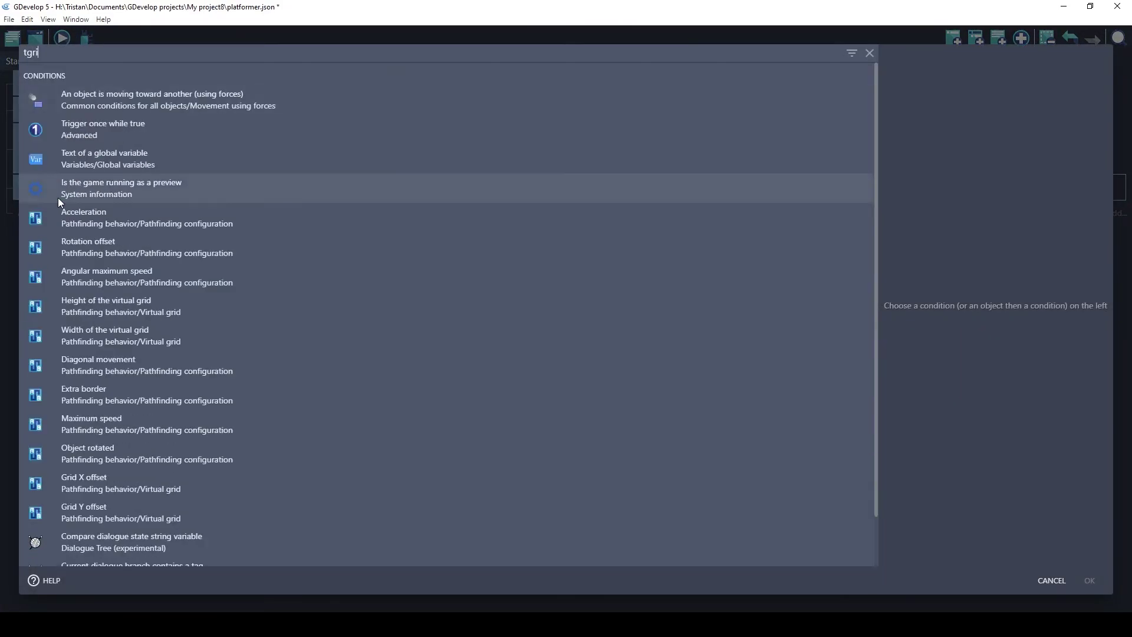
left_click(100, 98)
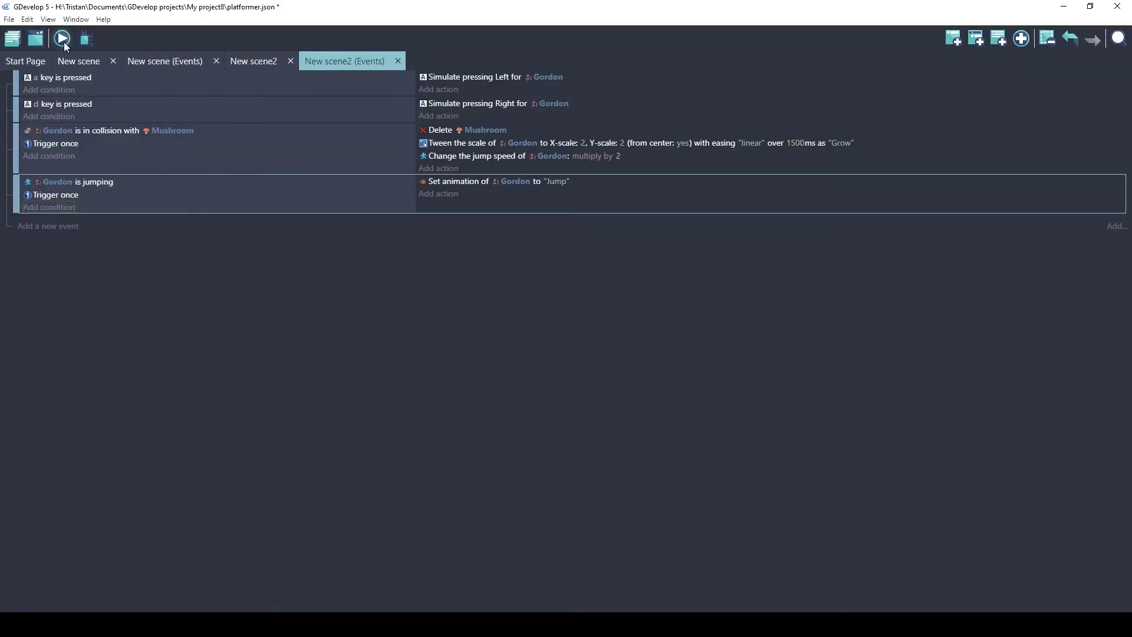
Preview the game, jump Gordon twice, then close the preview.
left_click(63, 38)
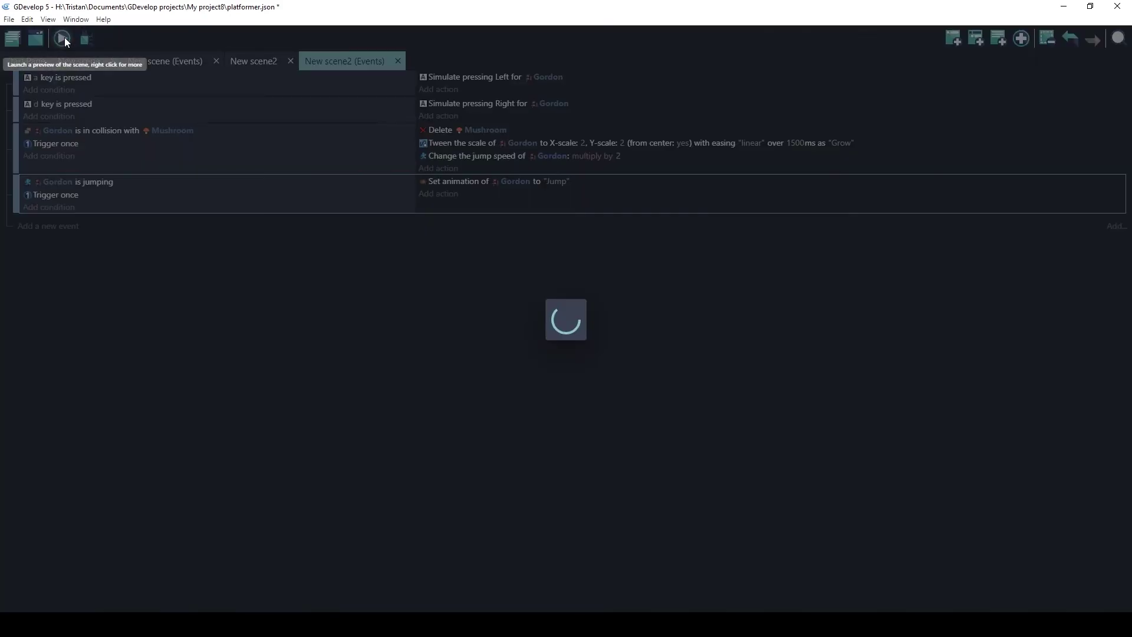
key("space")
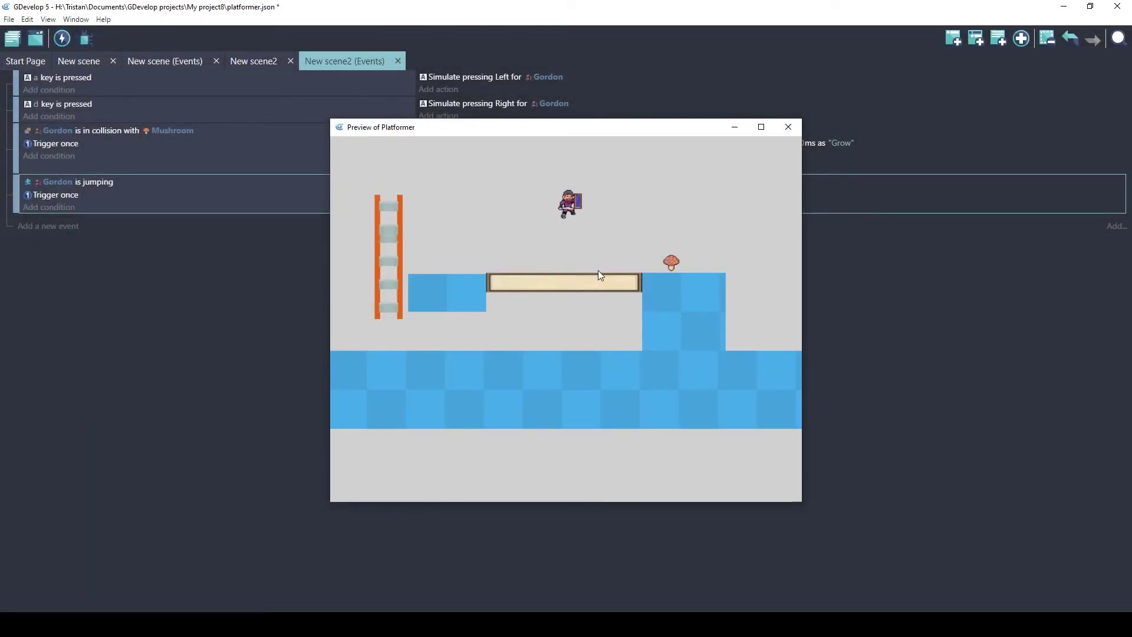
key("space")
key("space")
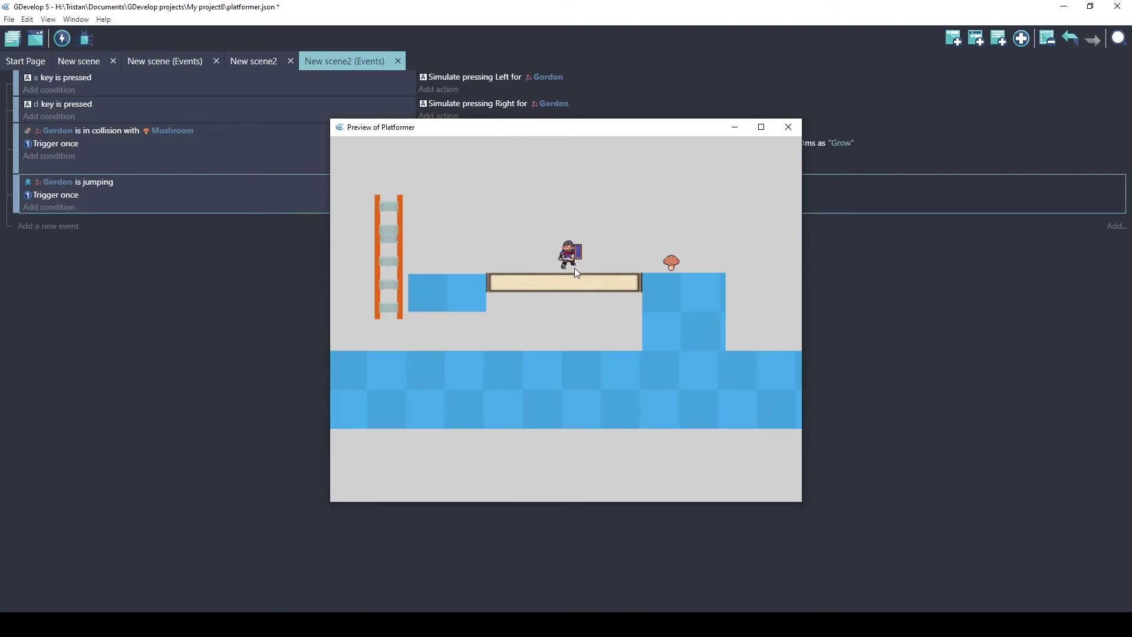
left_click(788, 127)
Add a new event with the condition Gordon is on floor.
left_click(69, 230)
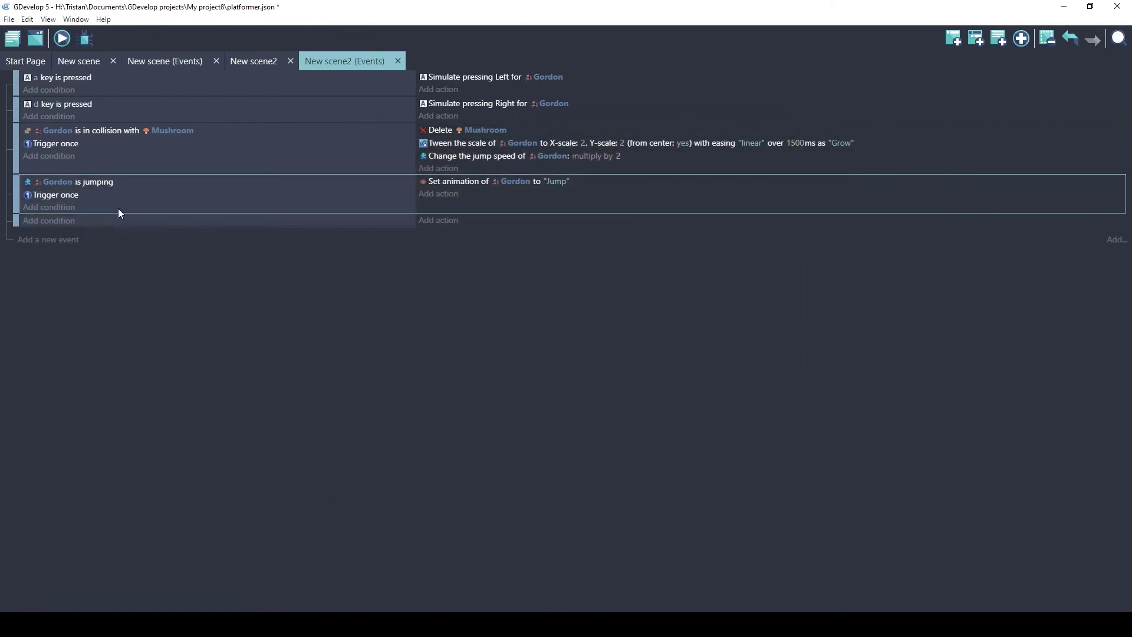
left_click(105, 221)
left_click(440, 110)
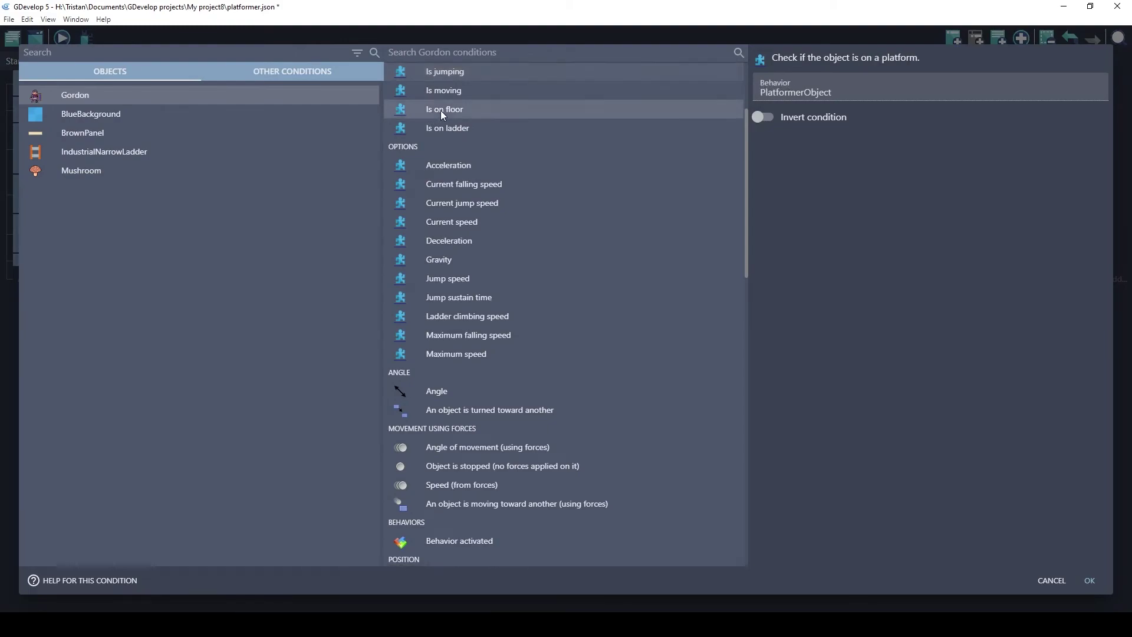
left_click(1089, 581)
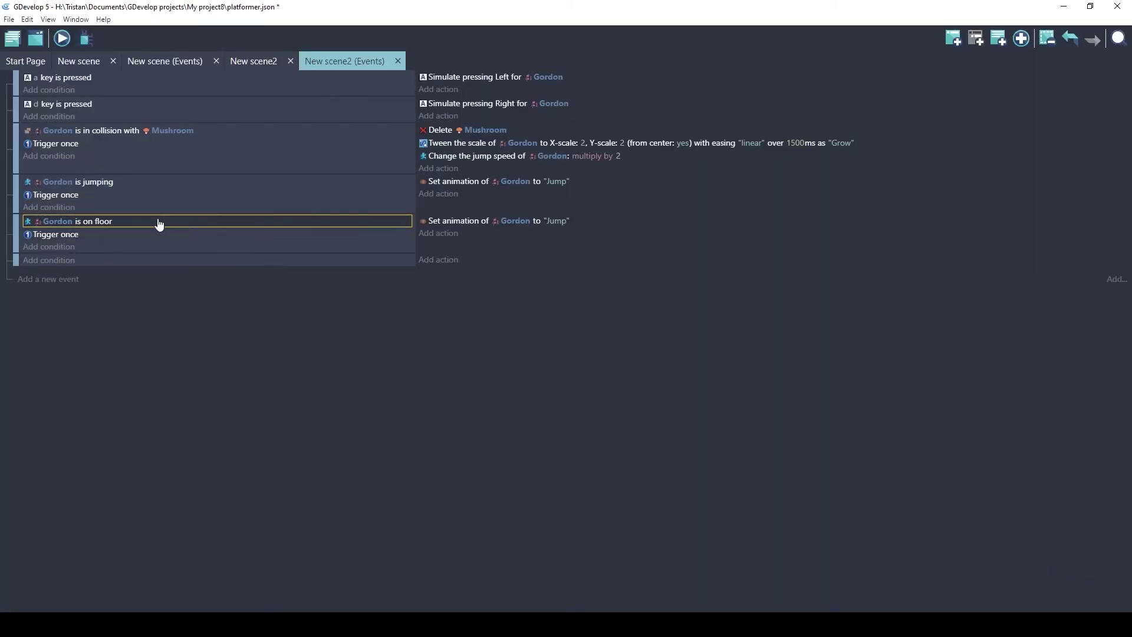
Change the event's animation action name from "Jump" to "Idle".
left_click(564, 221)
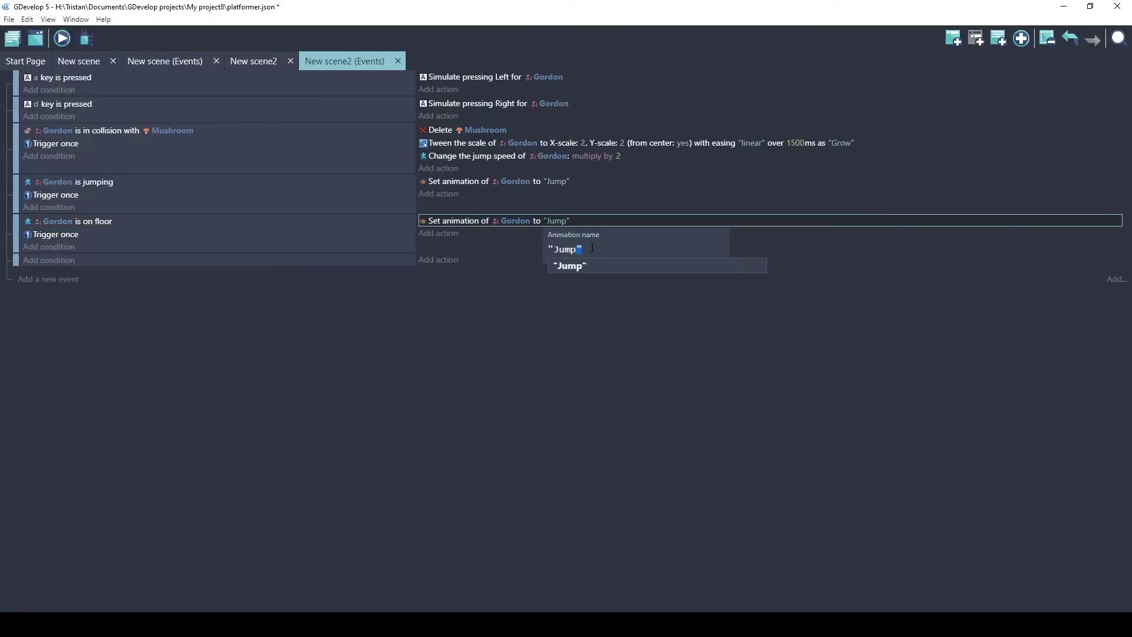
key("BackSpace")
key("BackSpace")
key("BackSpace")
key("BackSpace")
key("BackSpace")
left_click(582, 304)
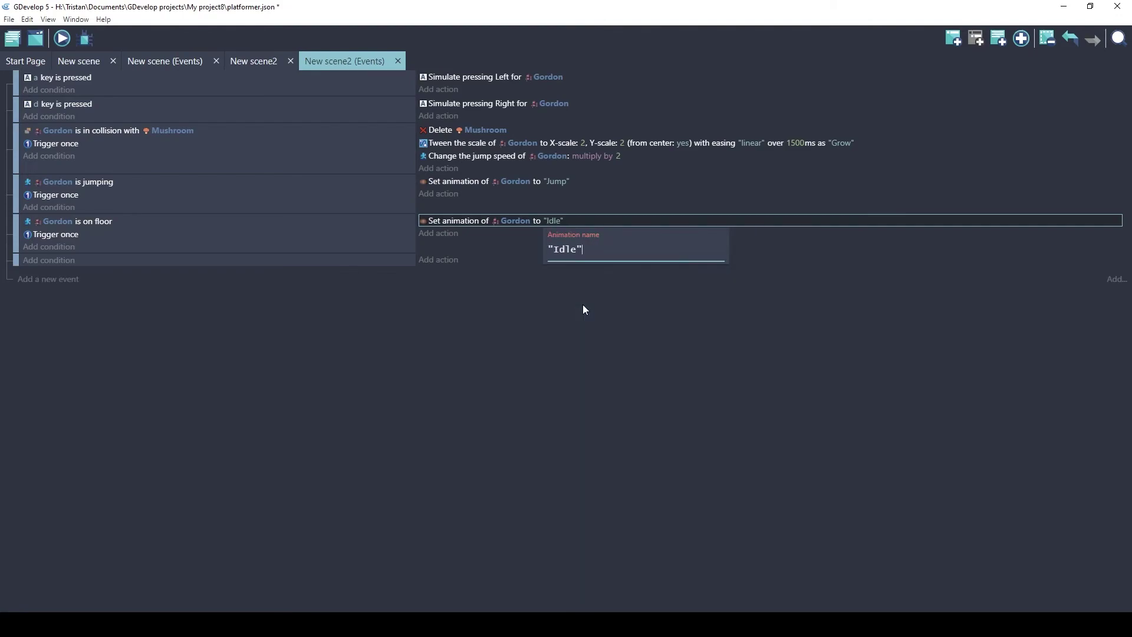
key("Return")
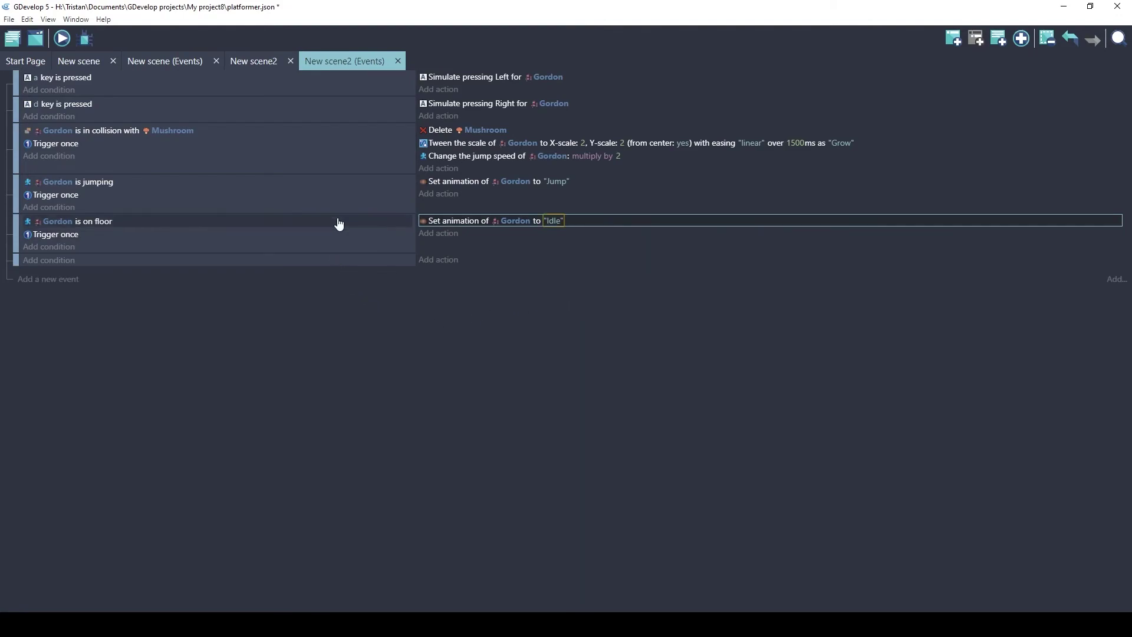
Preview the game and jump Gordon twice to test the animations.
left_click(62, 39)
key("space")
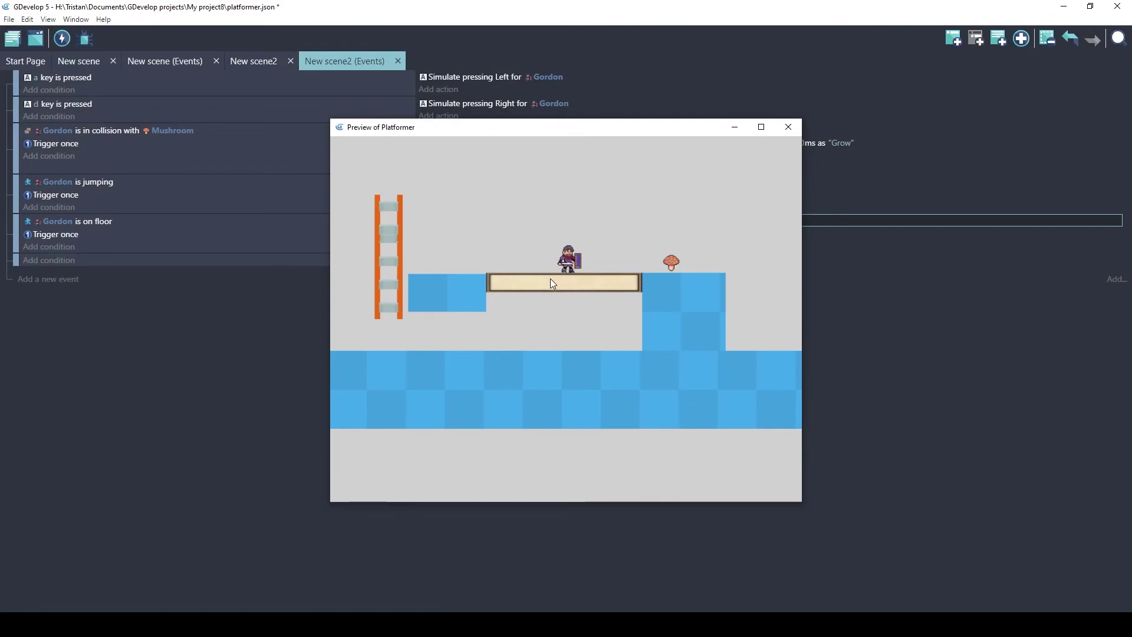
key("space")
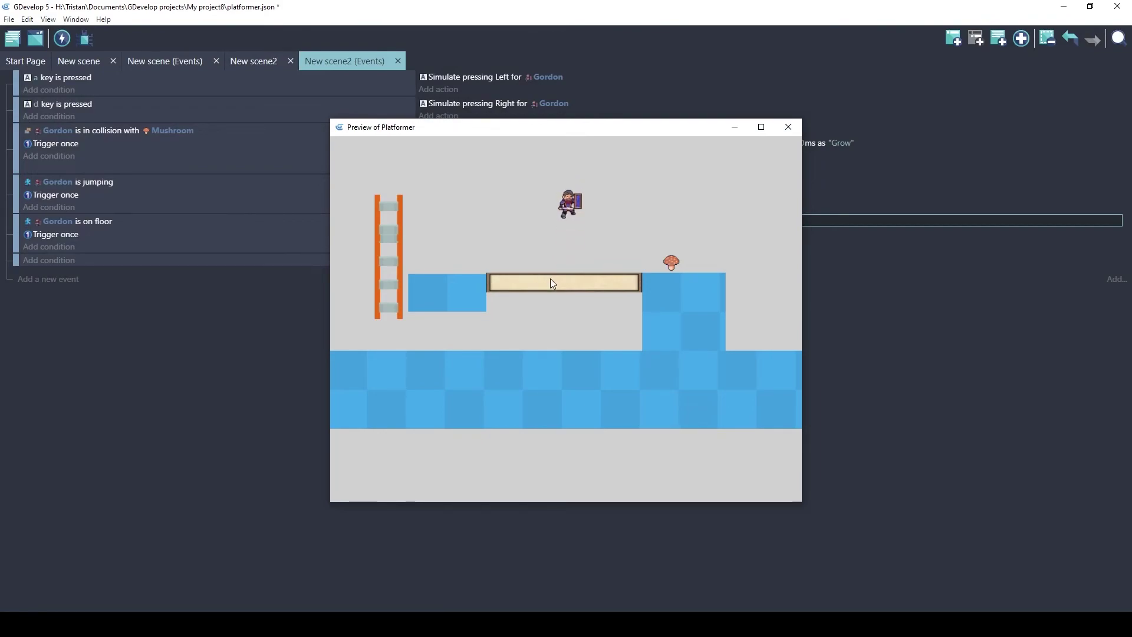
Close the preview and change the copied on-floor event's condition to Gordon is falling.
left_click(788, 128)
left_click(115, 249)
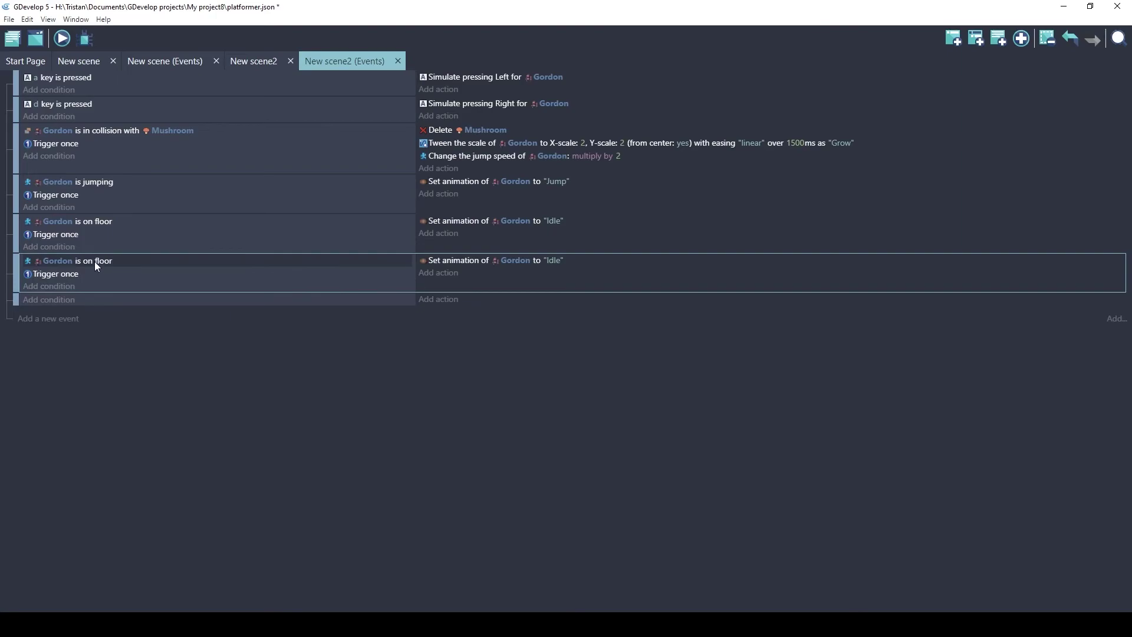
double_click(95, 261)
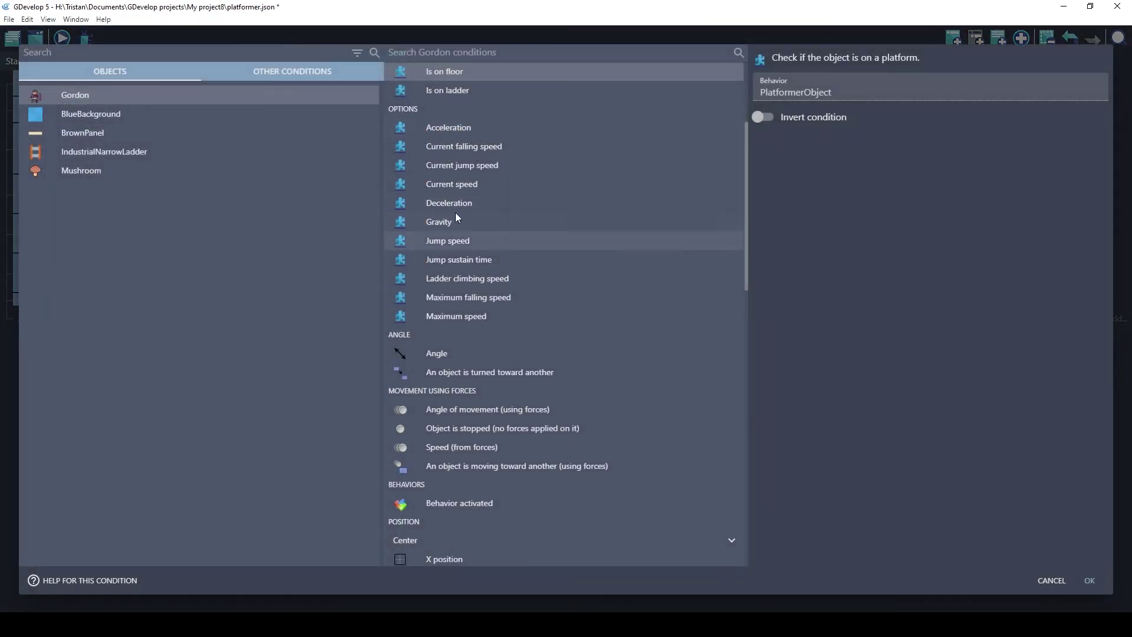
scroll(458, 108, "up", 3)
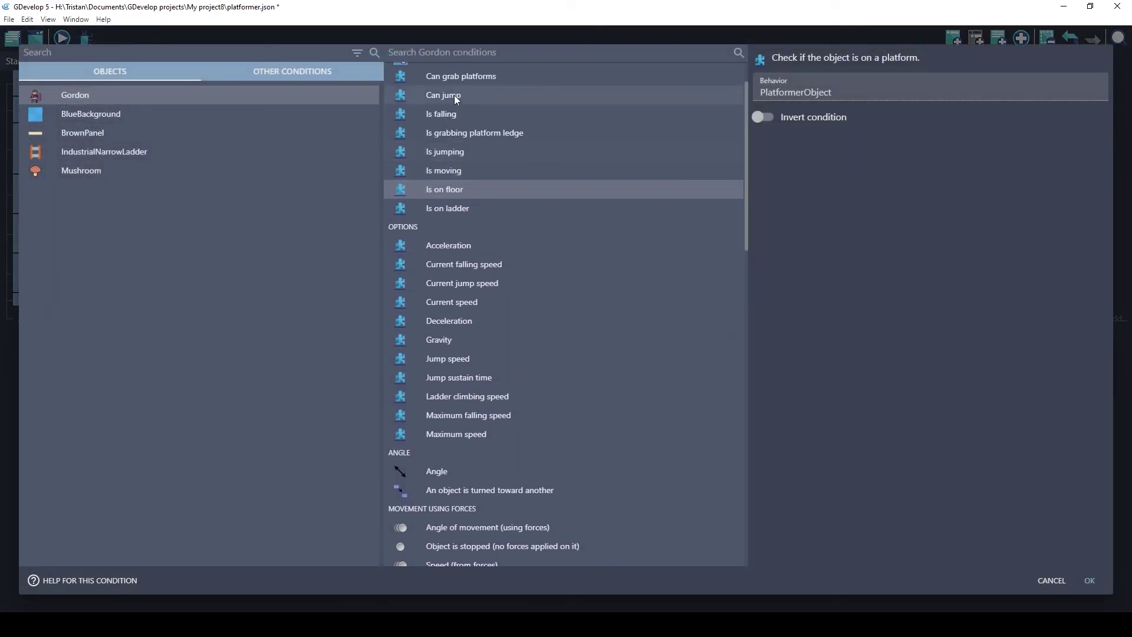
left_click(459, 115)
left_click(1089, 581)
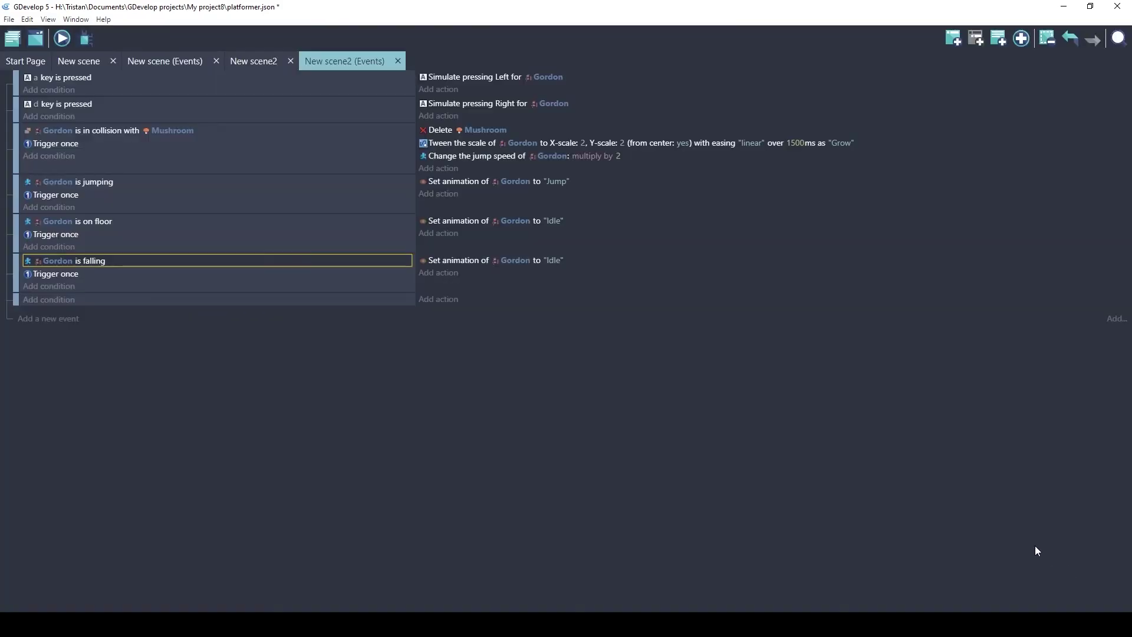
Replace the falling event's "Idle" animation name with "Falling".
left_click(562, 264)
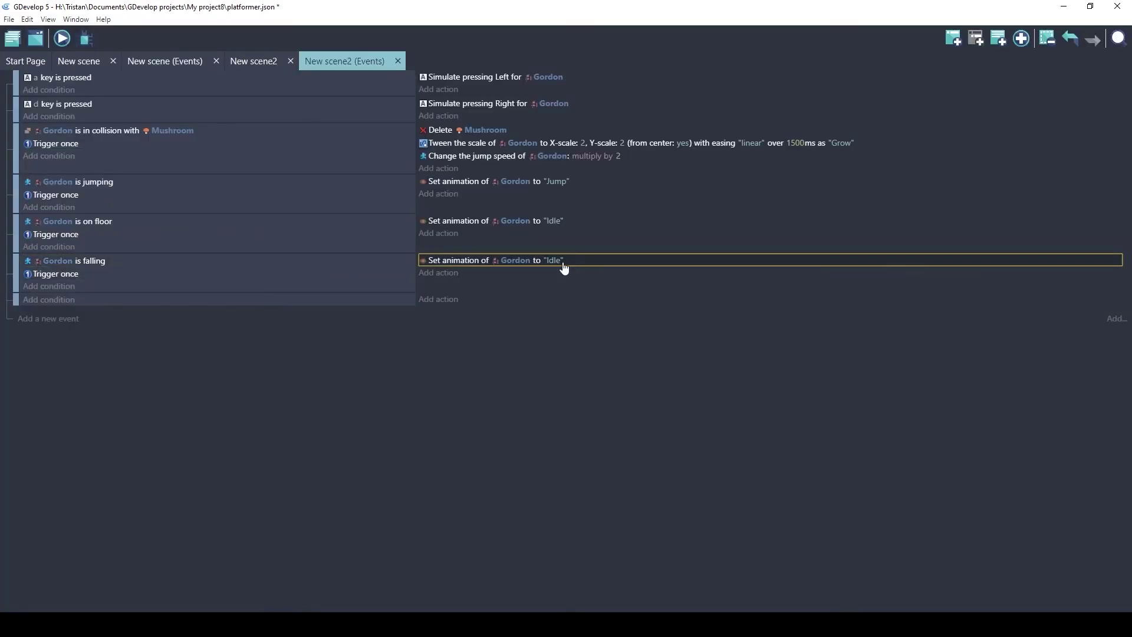
left_click(560, 263)
left_click(597, 287)
key("BackSpace")
key("BackSpace")
key("BackSpace")
key("BackSpace")
key("BackSpace")
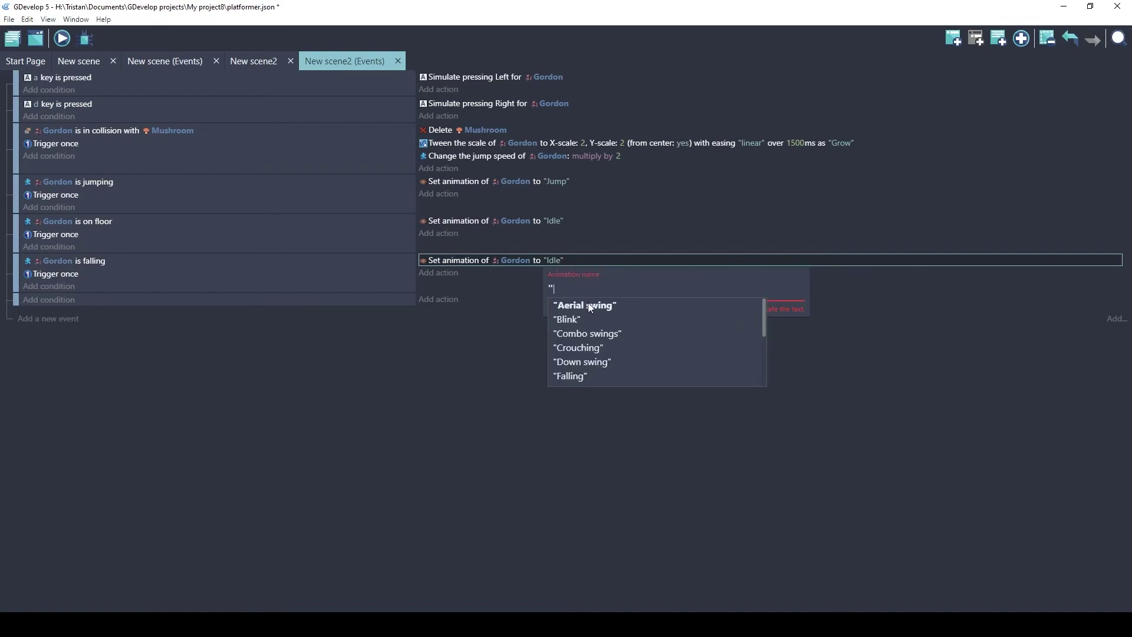
left_click(579, 383)
Confirm the Falling animation, then preview: jump, walk Gordon into the Mushroom and off the right ledge.
left_click(487, 416)
left_click(62, 38)
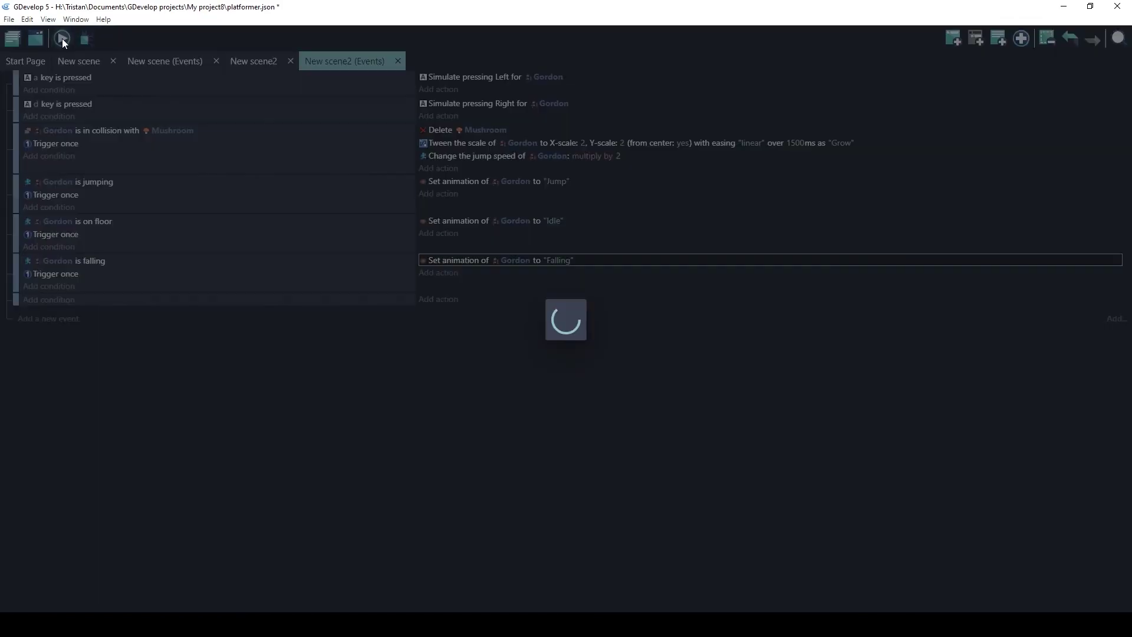
key("space")
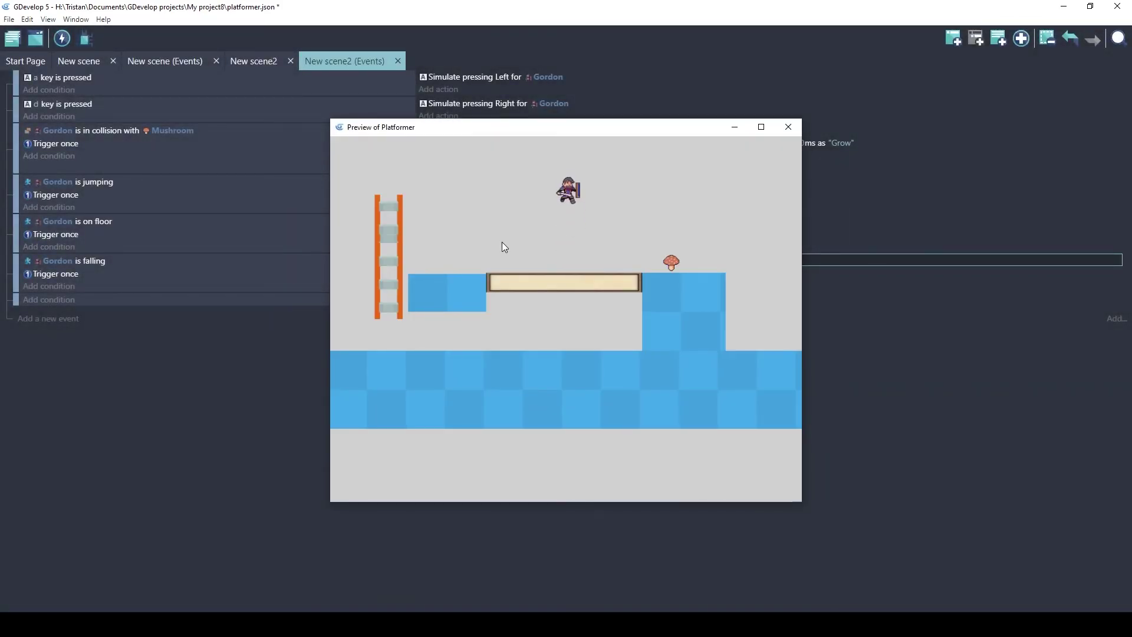
key("space")
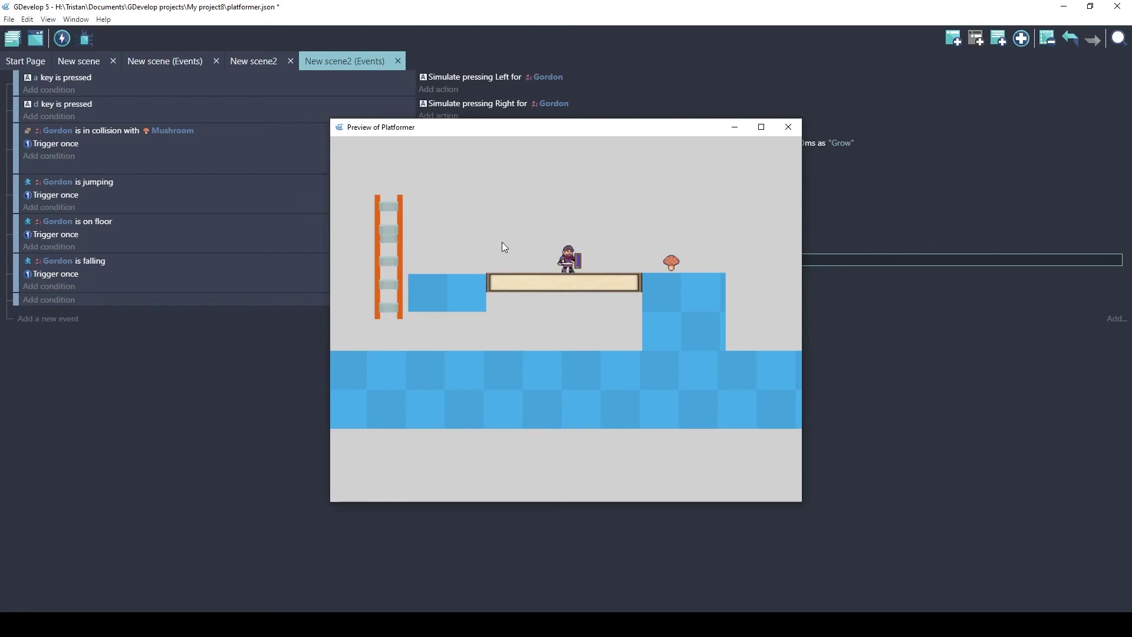
key("space")
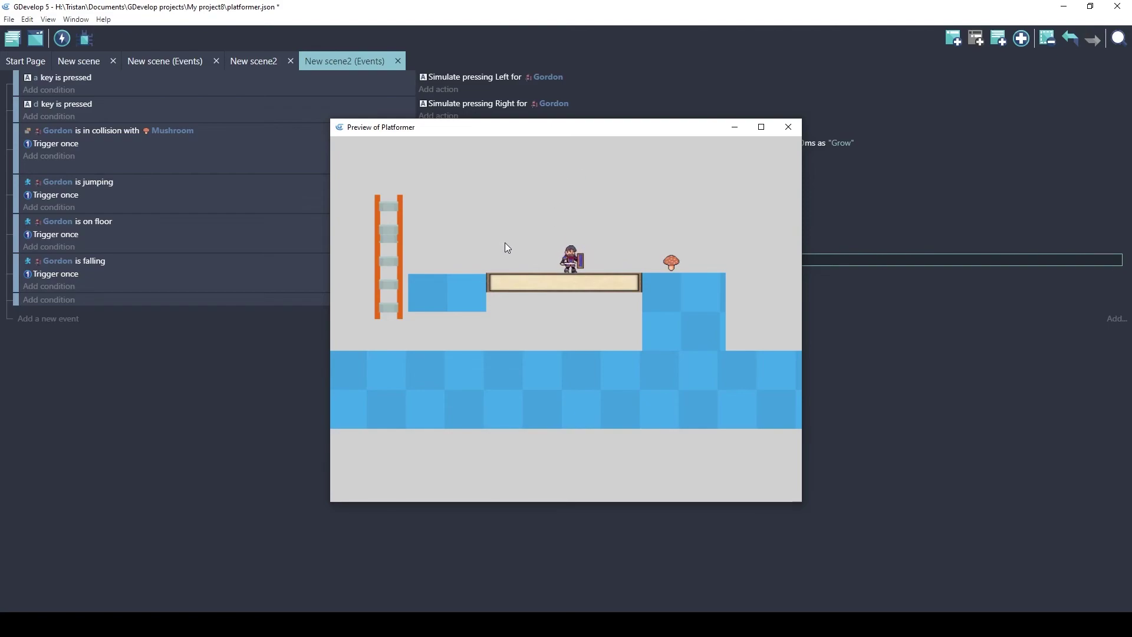
key("d")
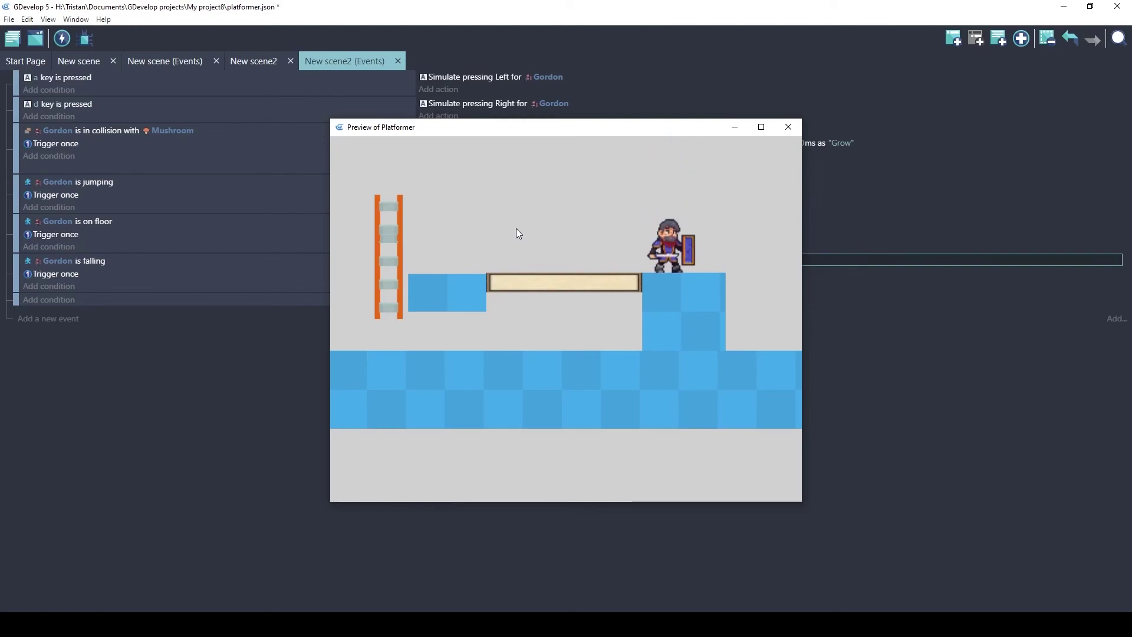
key("d")
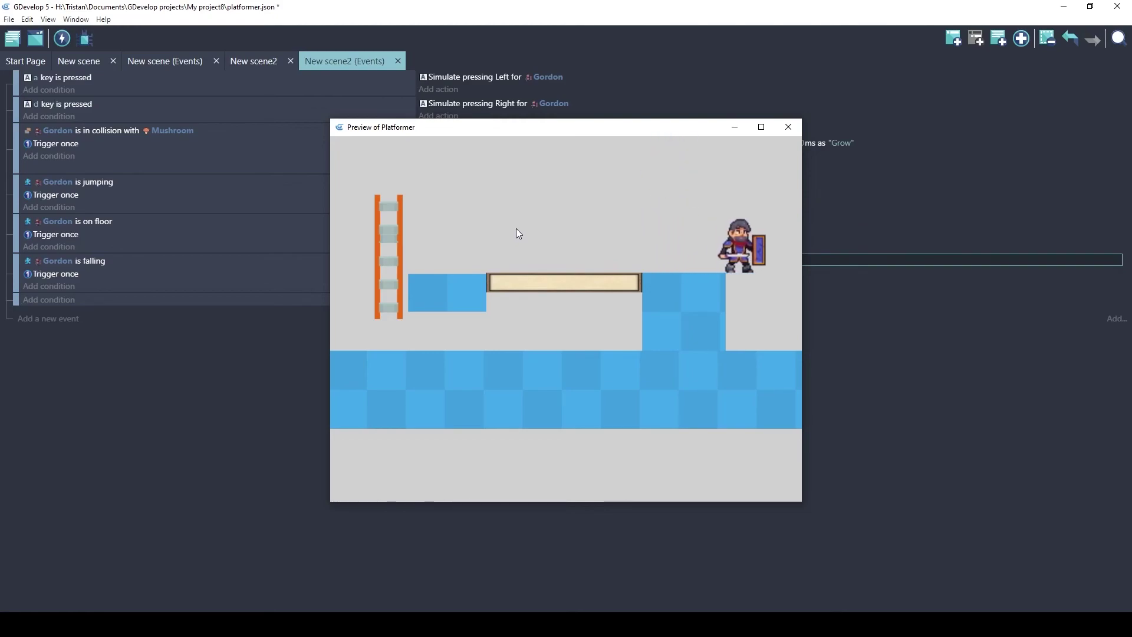